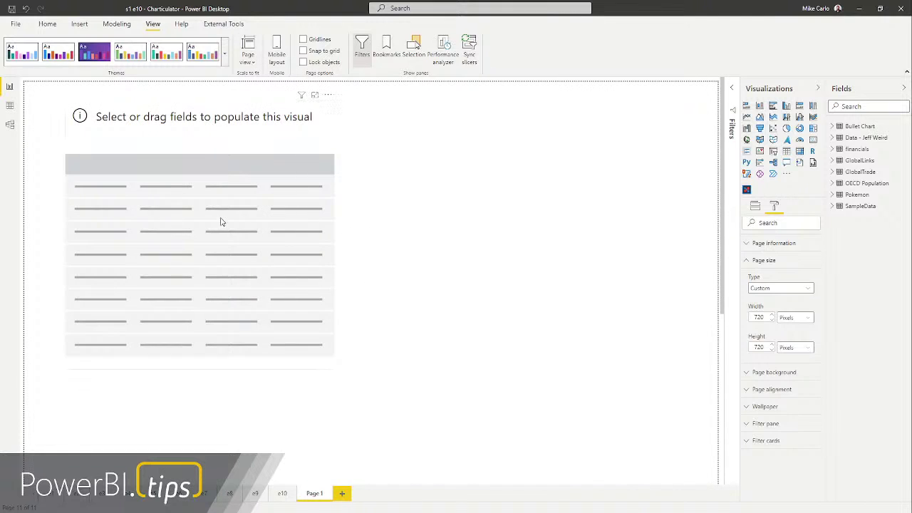
Turn the empty table visual into a stacked column chart with financials Date on the axis and Sales as values
left_click_drag(183, 114, 487, 114)
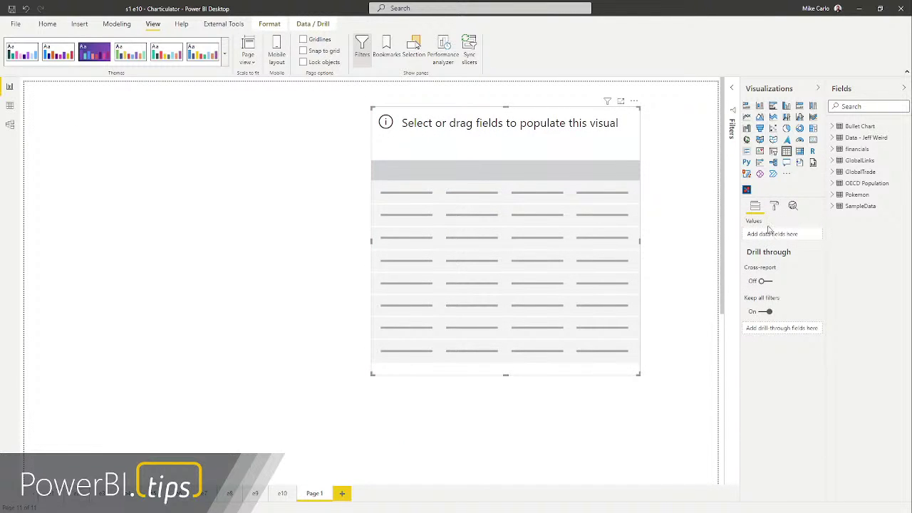
left_click(760, 106)
left_click(833, 149)
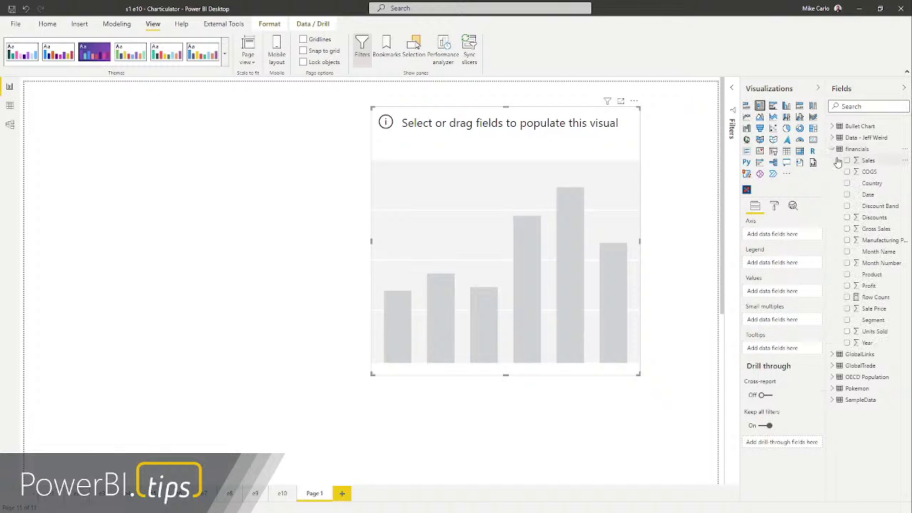
left_click_drag(876, 196, 791, 235)
left_click_drag(871, 166, 785, 299)
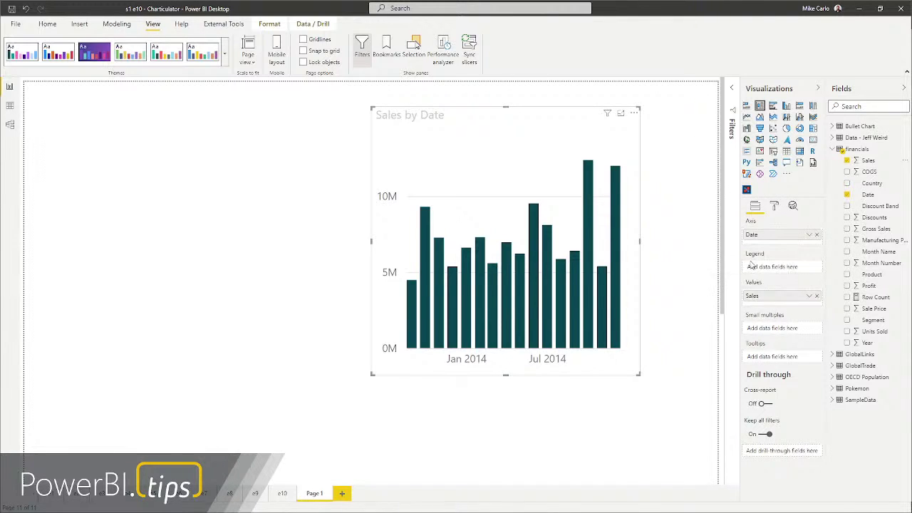
Show the column chart's formatting options and move the chart to the page's upper-left area
left_click(775, 206)
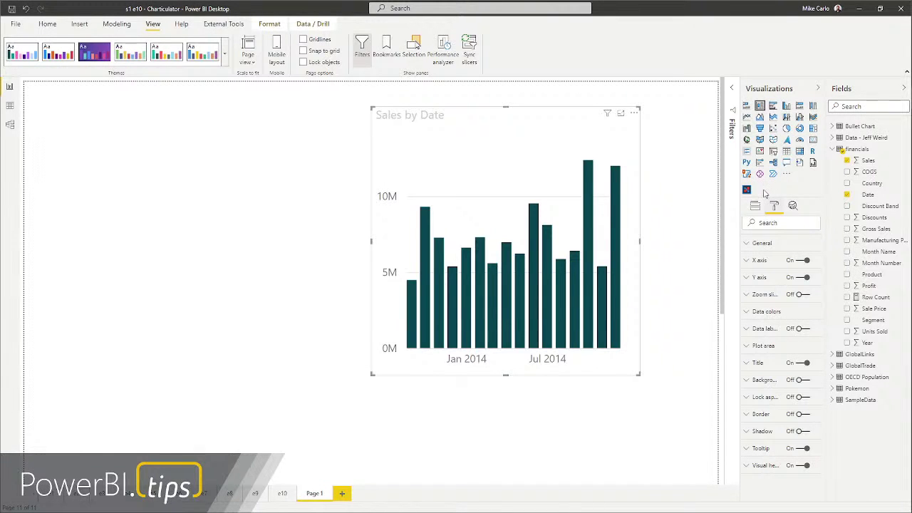
left_click_drag(534, 122, 210, 112)
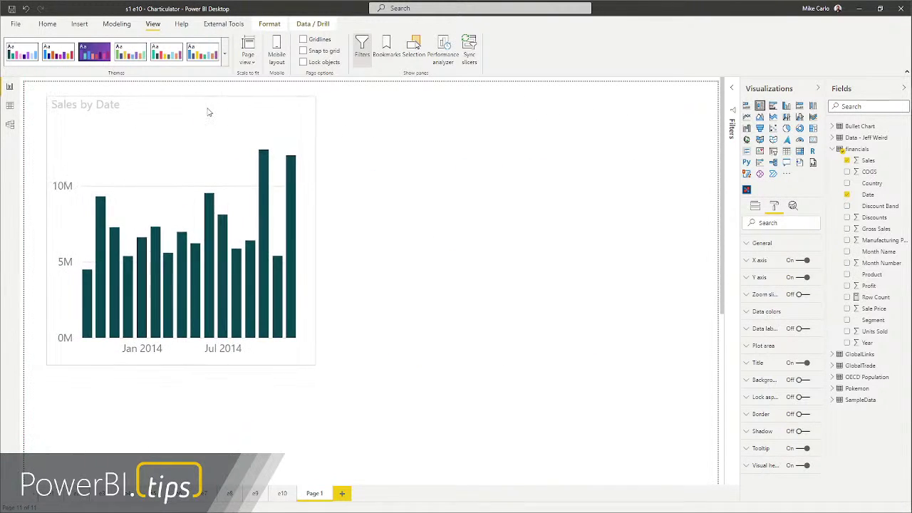
left_click(489, 178)
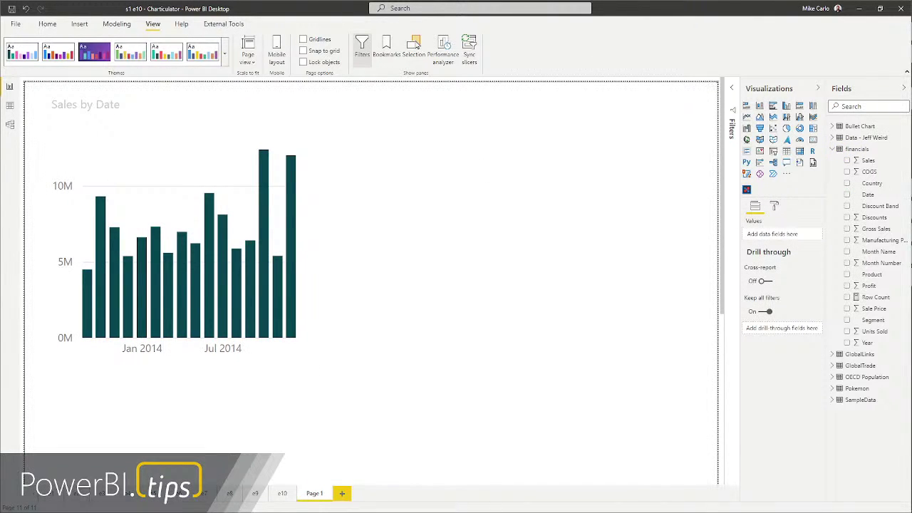
Switch to Chrome, open charticulator.com and look through its home page, including the Interactive Chart Creation section
key("super+1")
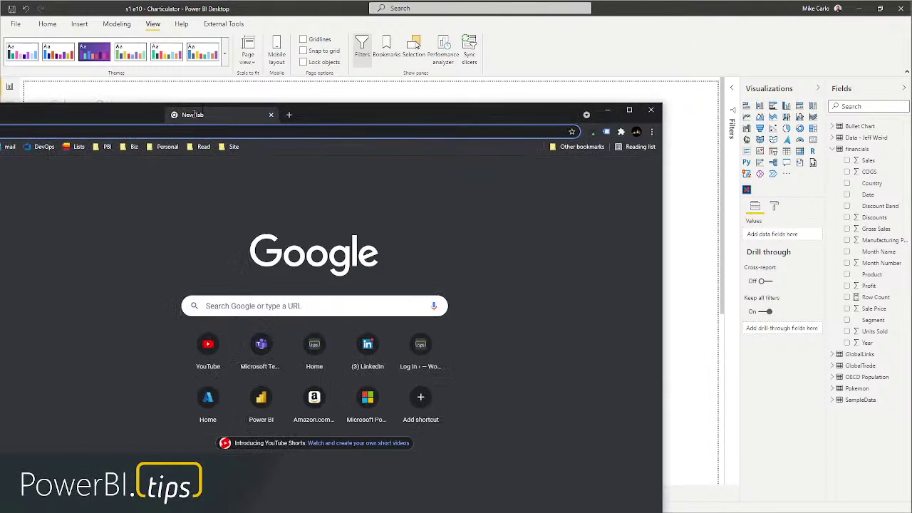
left_click(306, 24)
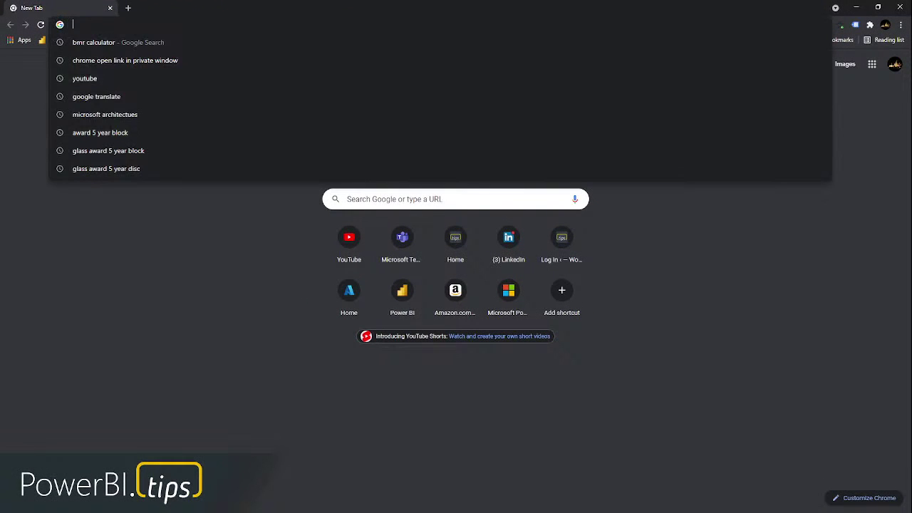
type("charticulator.com")
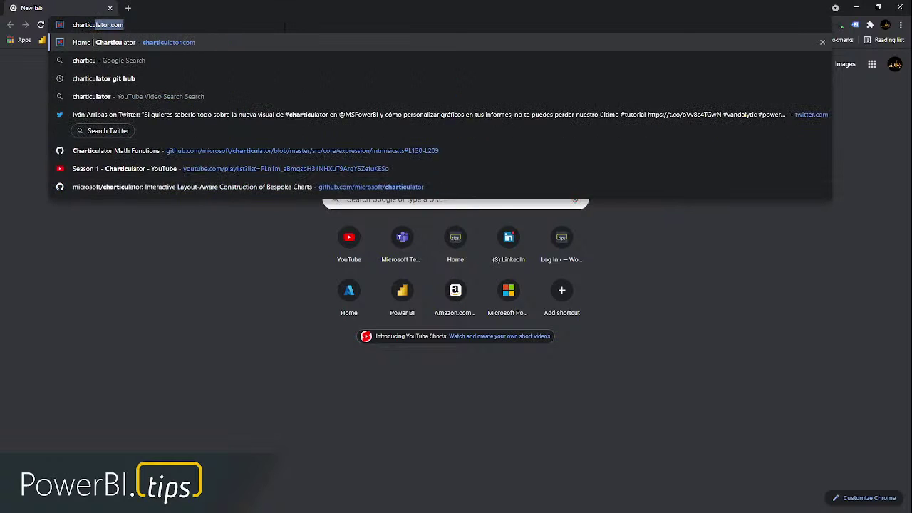
key("Return")
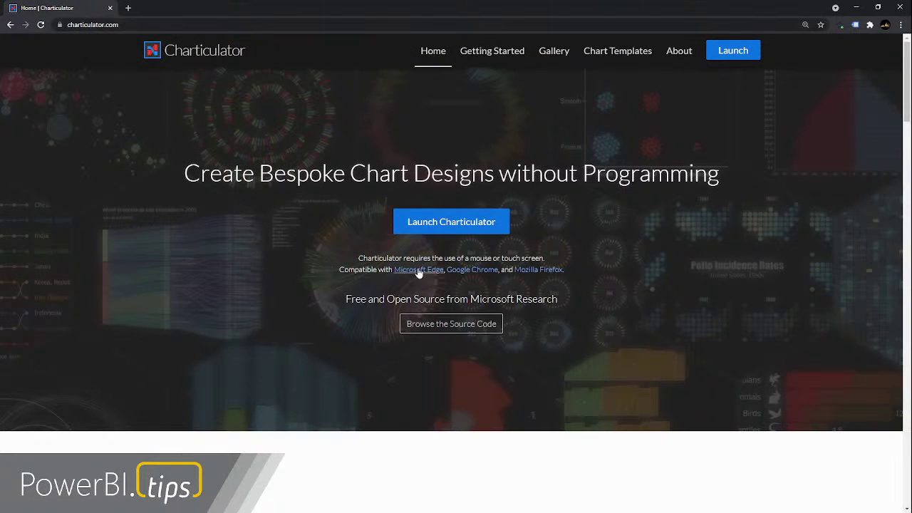
scroll(369, 192, "down", 5)
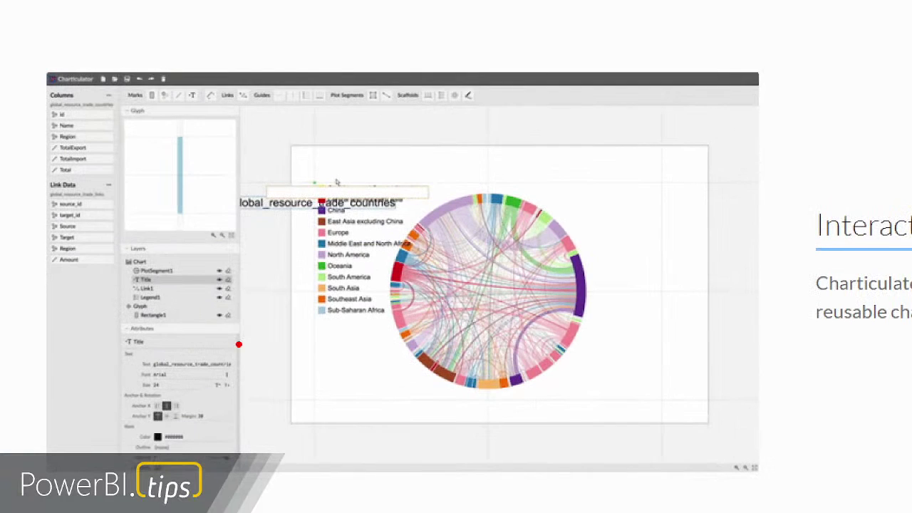
mouse_move(34, 64)
left_mouse_down()
mouse_move(647, 466)
mouse_move(801, 488)
mouse_move(773, 486)
left_mouse_up()
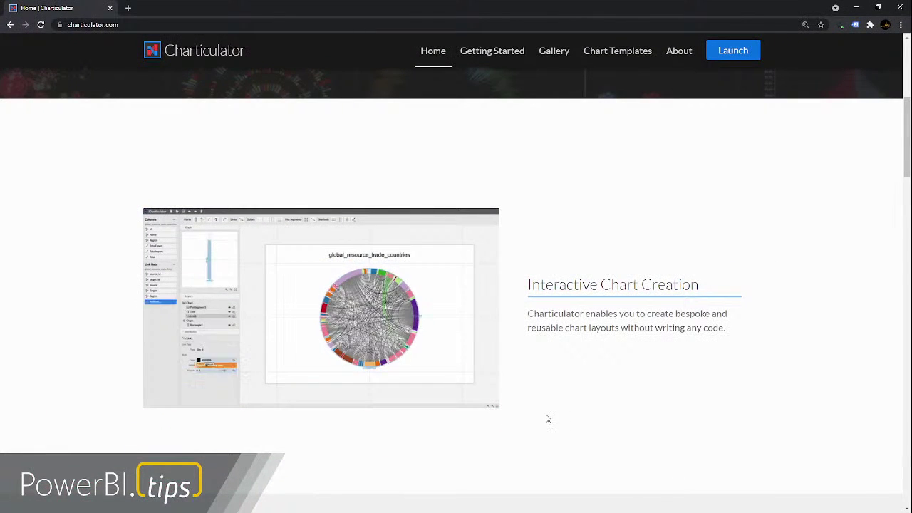
scroll(546, 418, "down", 5)
scroll(552, 318, "down", 10)
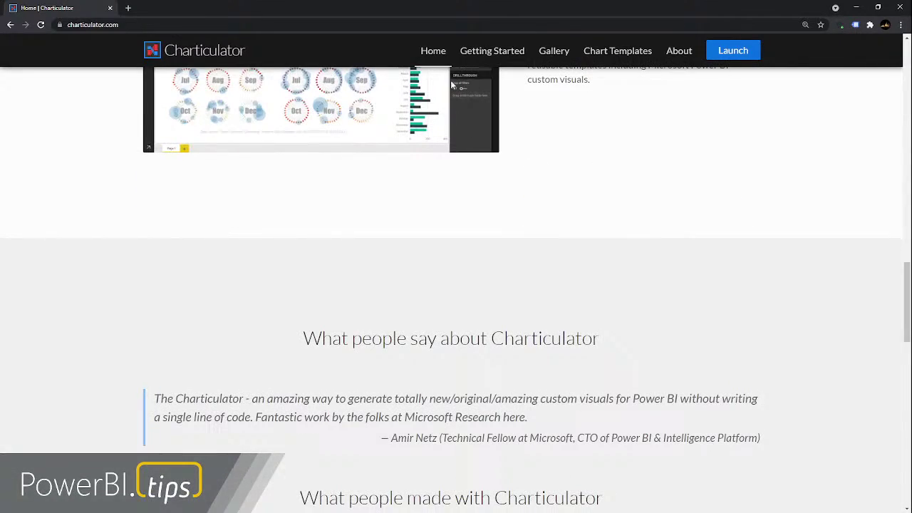
Read the terminology and User Interface Components sections of the Charticulator Getting Started guide, then return to Power BI Desktop
left_click(487, 57)
scroll(463, 242, "down", 7)
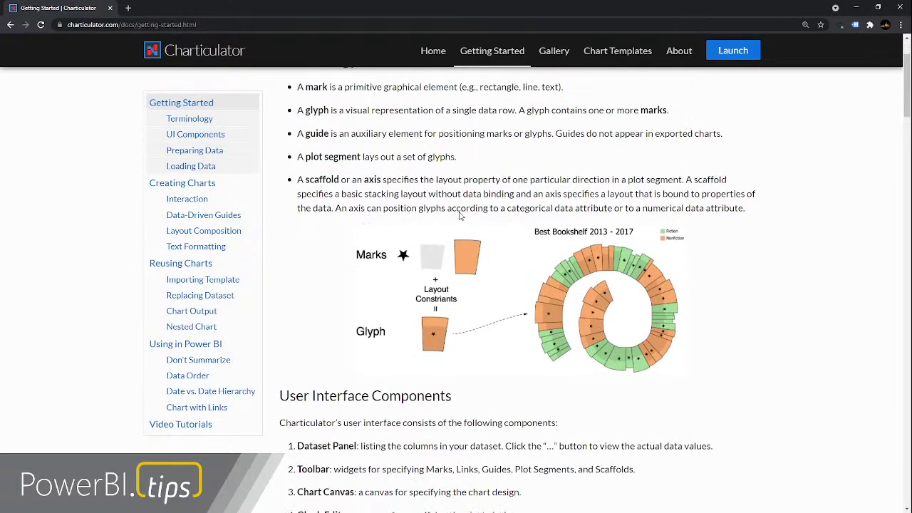
scroll(468, 284, "down", 1)
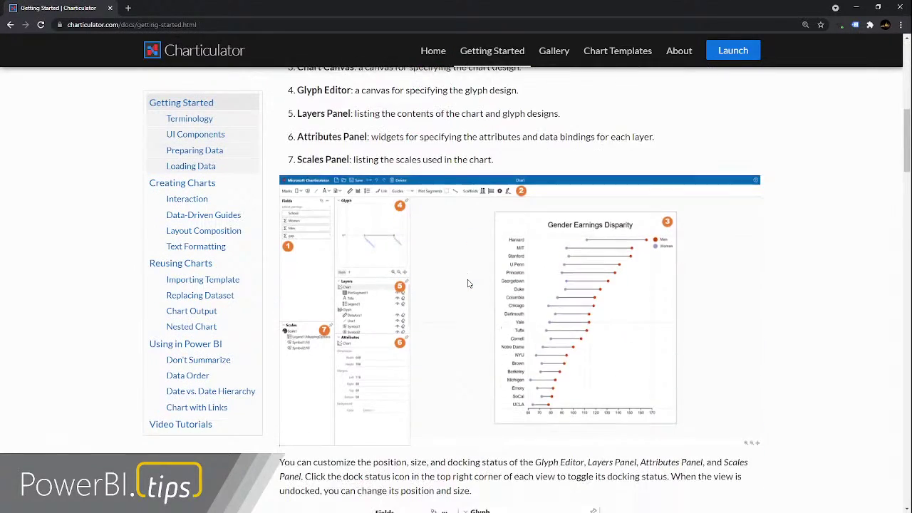
scroll(469, 283, "up", 2)
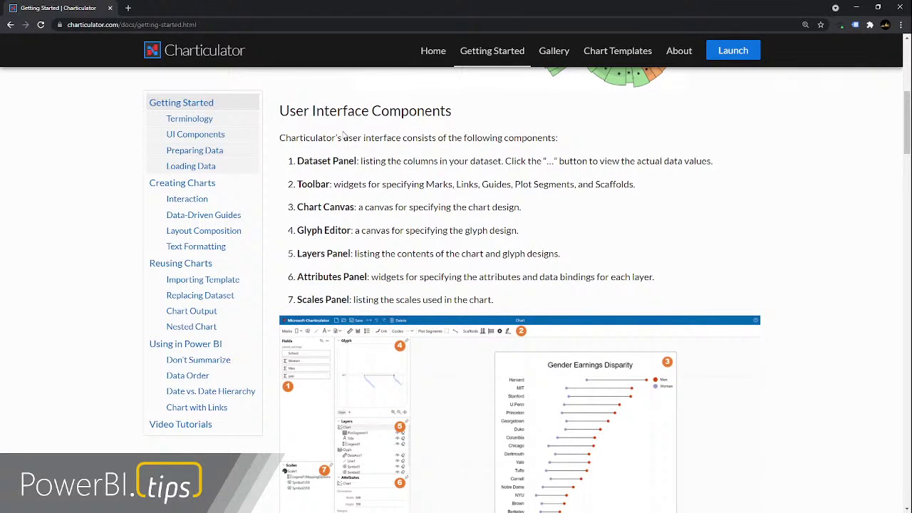
scroll(469, 353, "down", 1)
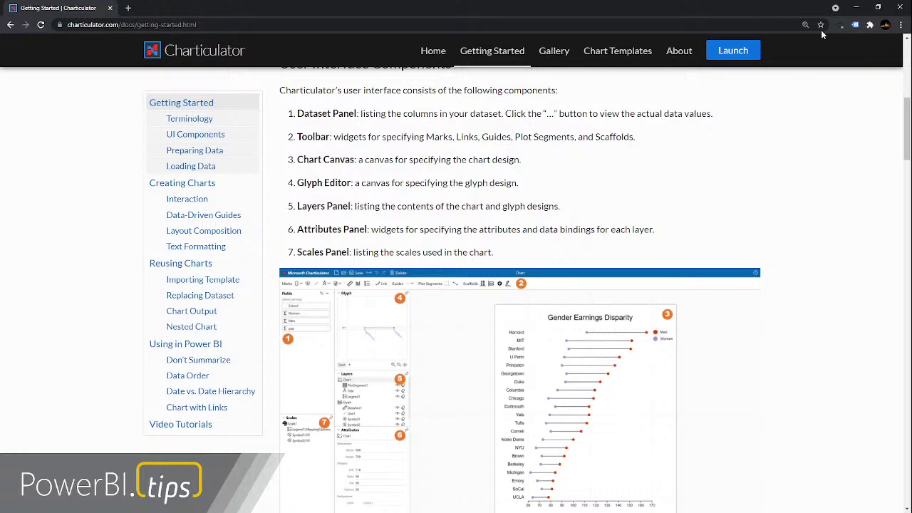
left_click(858, 8)
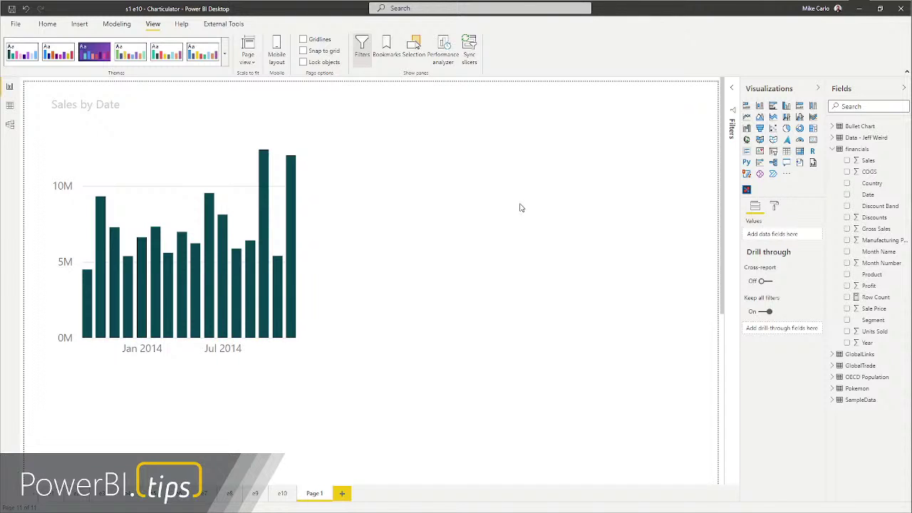
Find the Charticulator custom visual in AppSource and import it, updating the copy already in the report
left_click(787, 174)
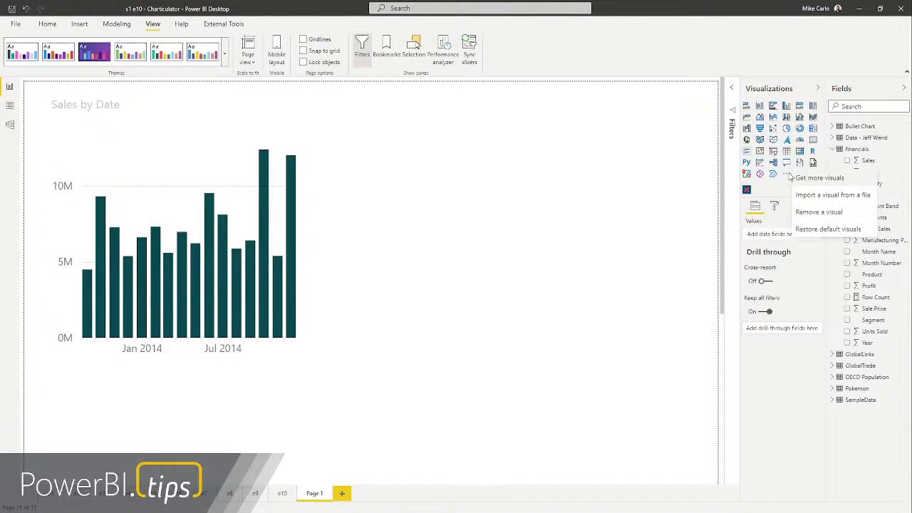
left_click(815, 183)
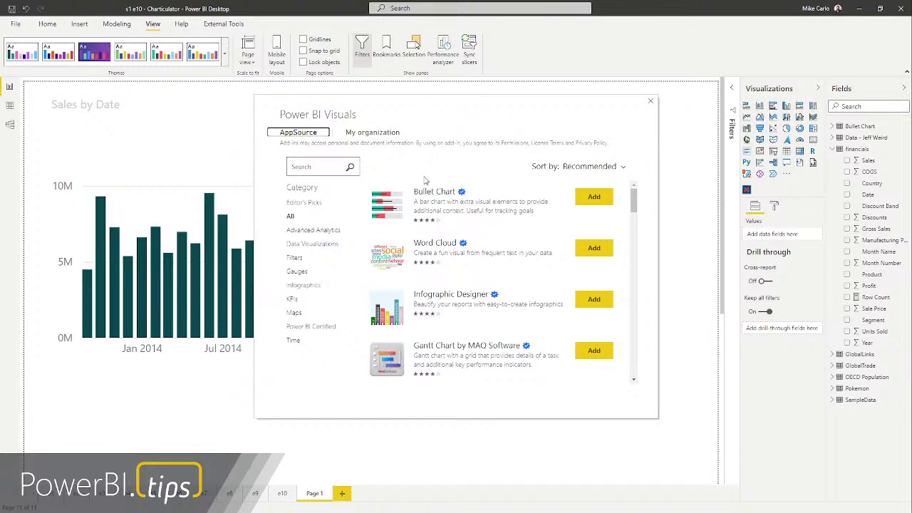
left_click(294, 166)
type("charticulator")
left_click(350, 166)
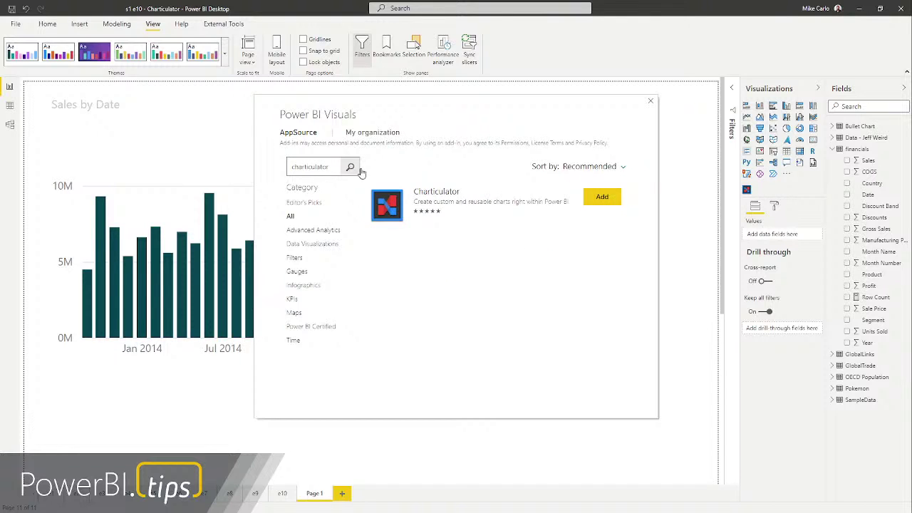
left_click(603, 198)
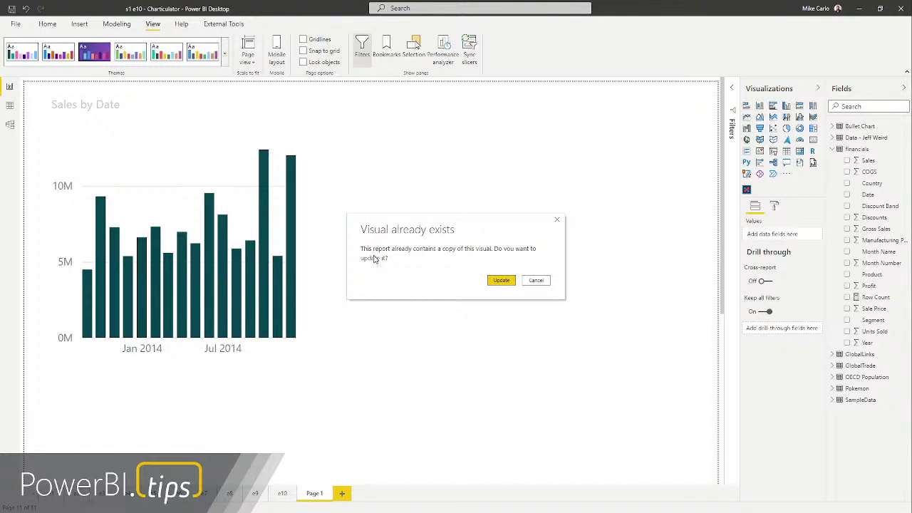
left_click(502, 281)
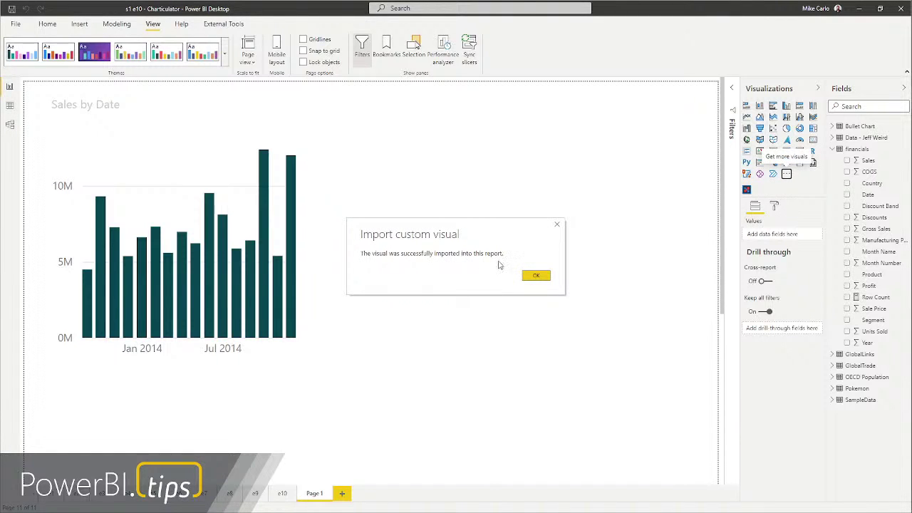
left_click(538, 277)
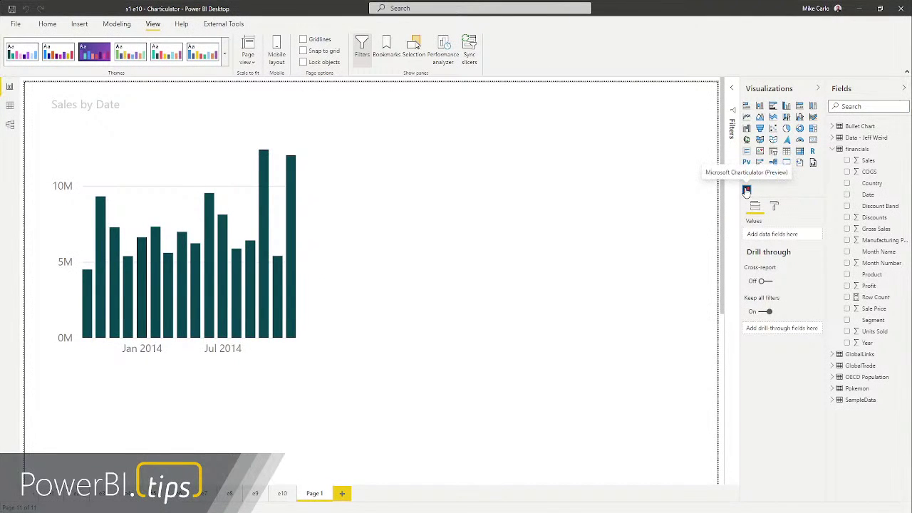
right_click(747, 191)
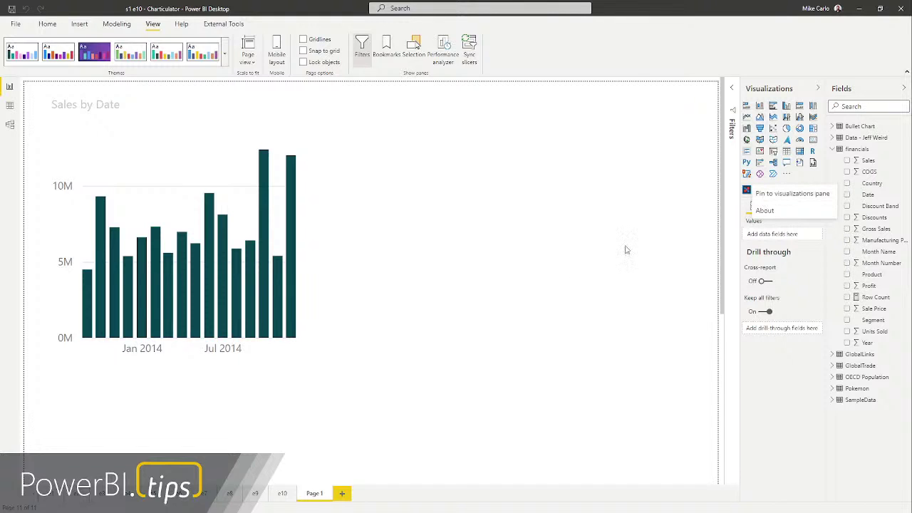
left_click(662, 218)
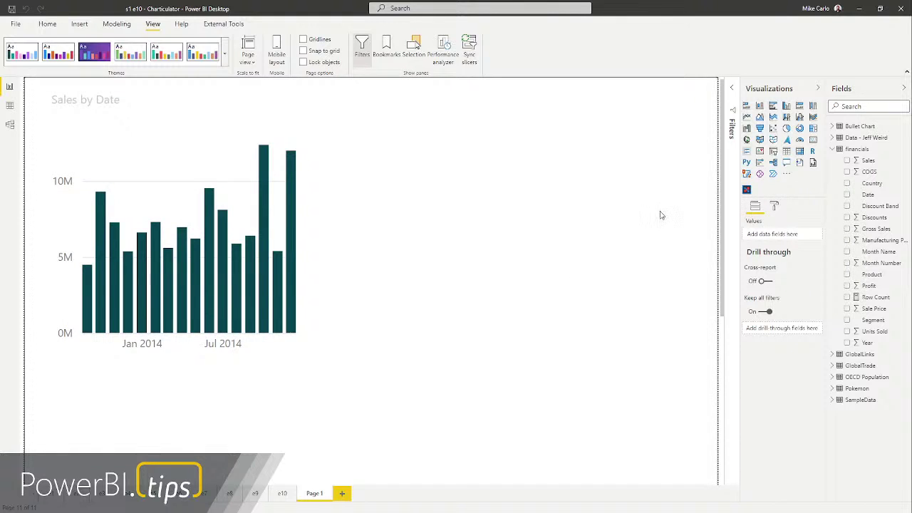
Add a Microsoft Charticulator visual to the page, place it in the upper-right corner and enlarge it towards the lower left
left_click(747, 189)
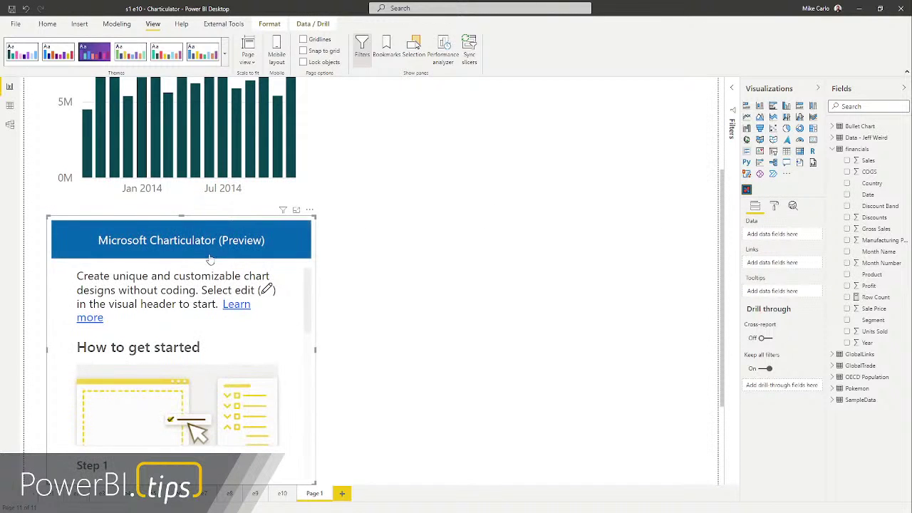
scroll(185, 219, "up", 3)
left_click_drag(185, 382, 589, 90)
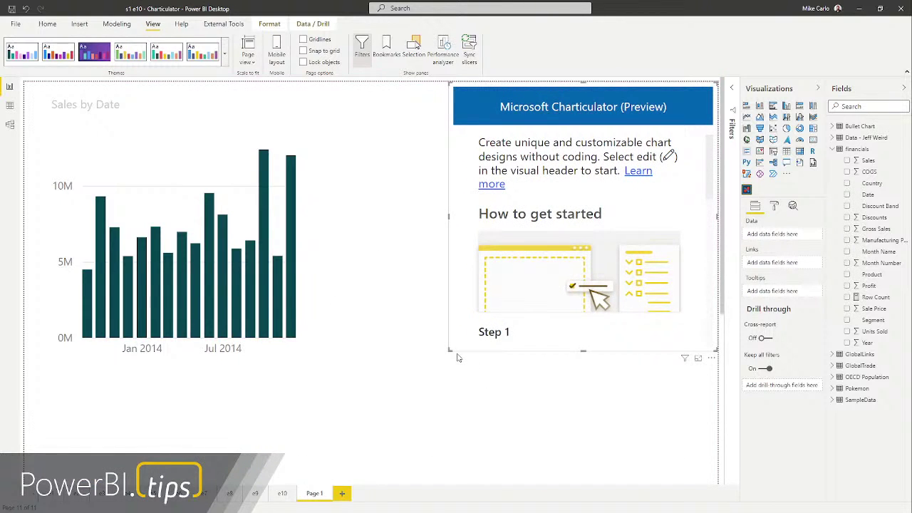
left_click_drag(450, 350, 317, 383)
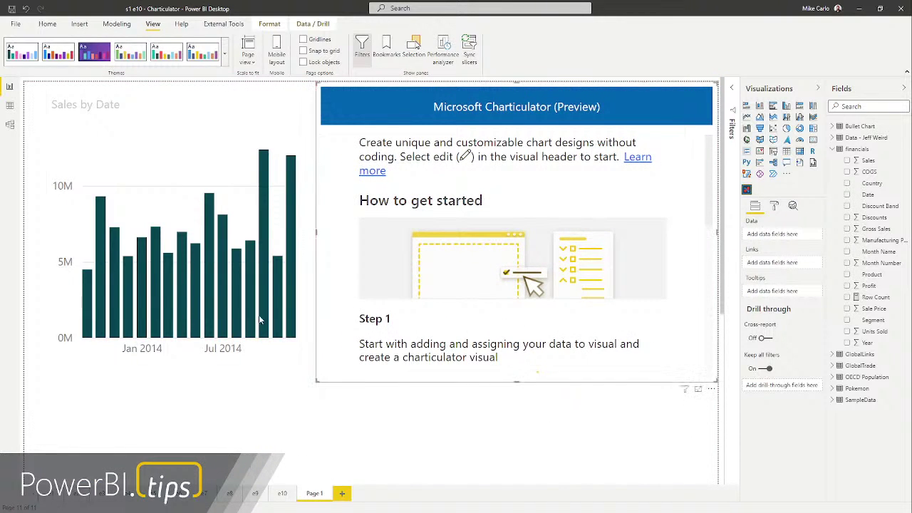
Delete the Sales by Date column chart and widen the Charticulator visual across the full page
left_click(214, 106)
key("Delete")
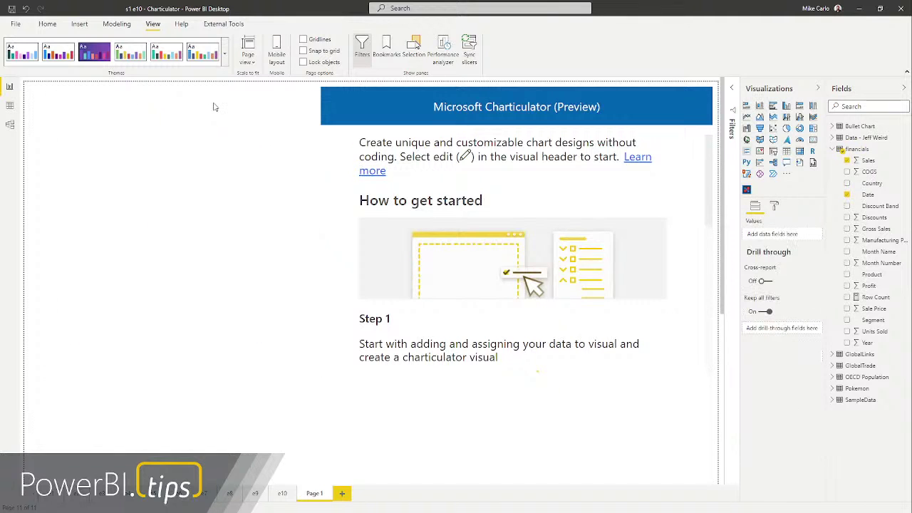
left_click(346, 118)
left_click_drag(318, 232, 4, 246)
Read the How to get started instructions, Steps 1 to 3, inside the Charticulator visual
scroll(337, 233, "down", 1)
scroll(336, 232, "down", 8)
scroll(282, 220, "up", 10)
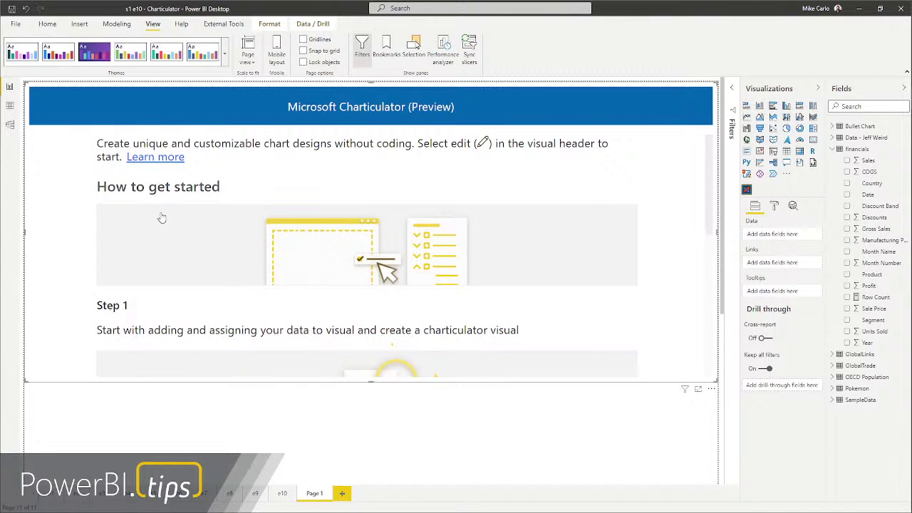
scroll(133, 305, "down", 6)
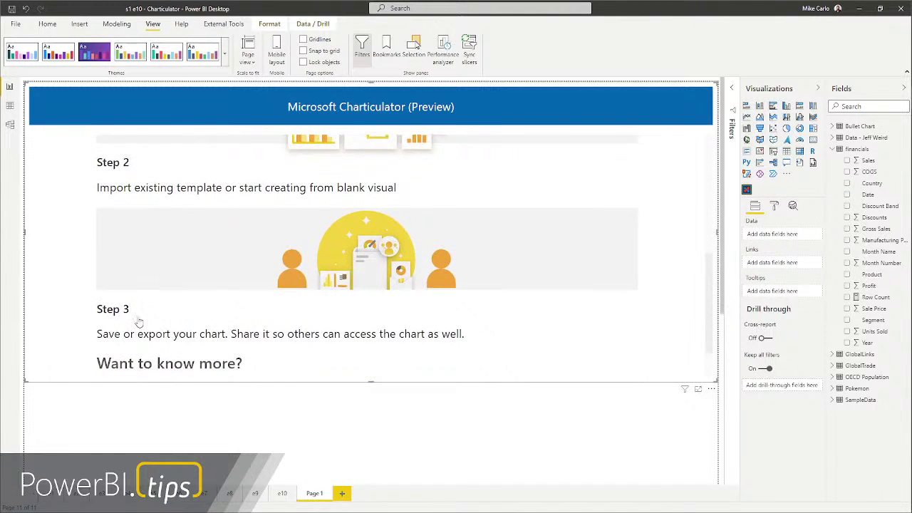
scroll(277, 279, "up", 4)
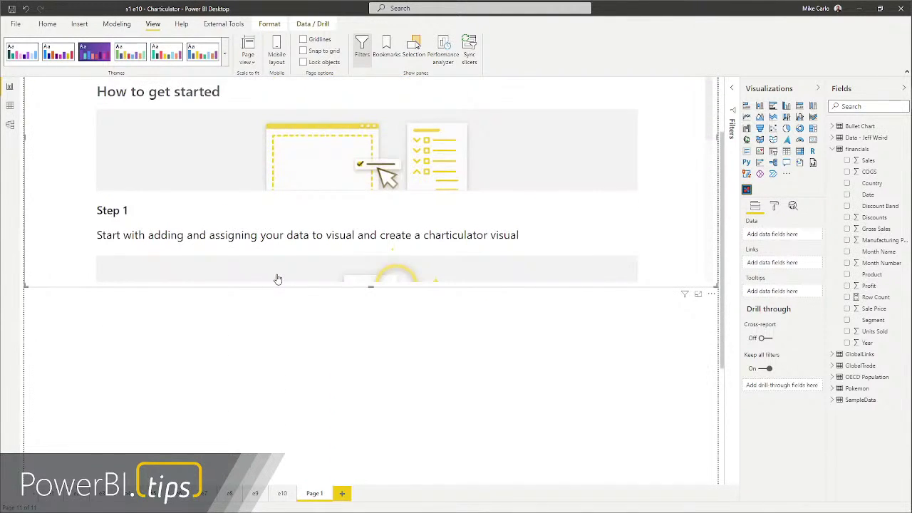
scroll(615, 243, "up", 3)
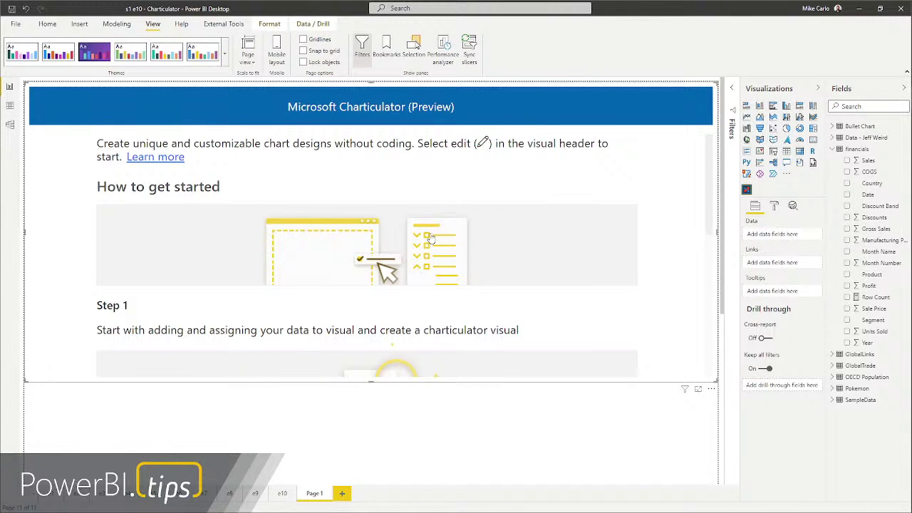
Shrink the Charticulator visual to less than half the page width and move it to the right half of the page
left_click_drag(716, 83, 309, 133)
left_click_drag(212, 133, 532, 127)
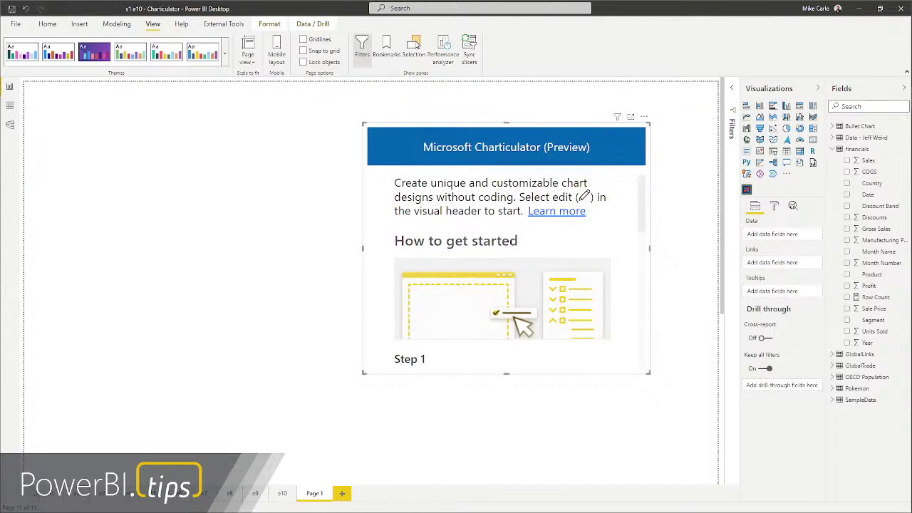
Examine the two product profit charts and the Product and Sale Price table on the report's first page
left_click(50, 499)
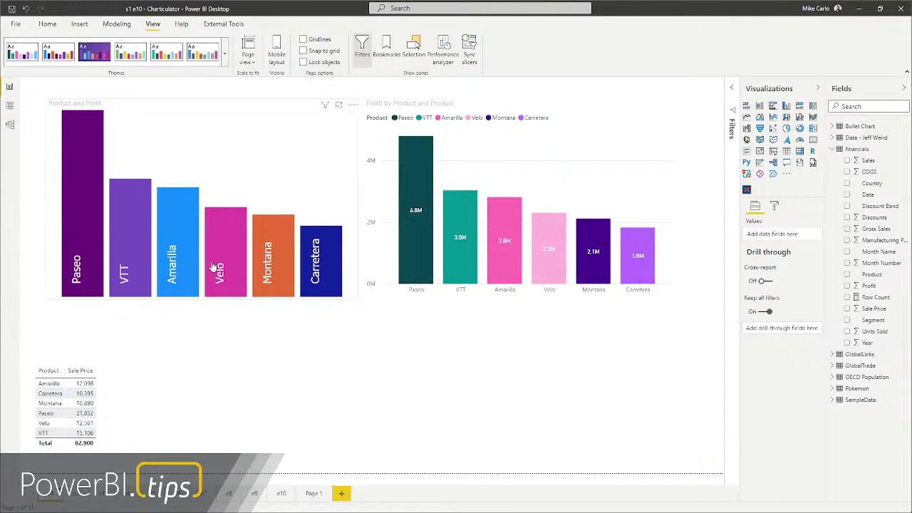
left_click(234, 118)
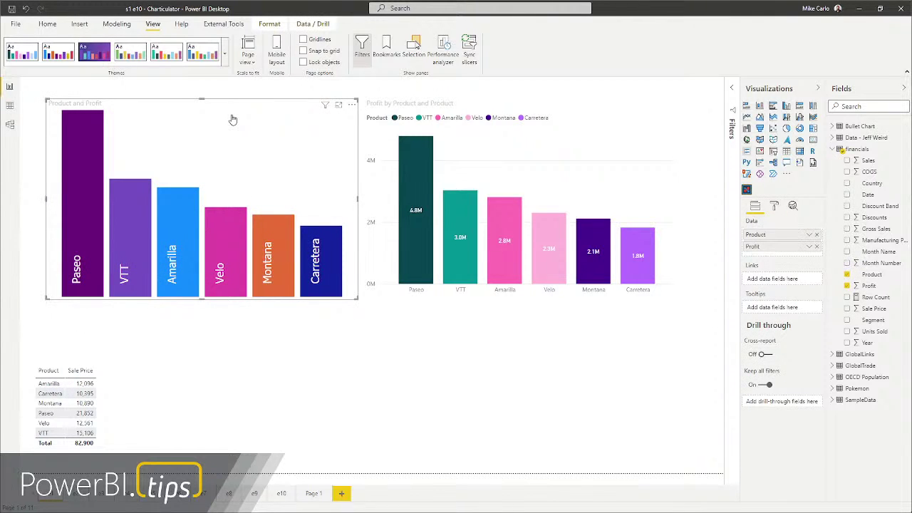
left_click(578, 111)
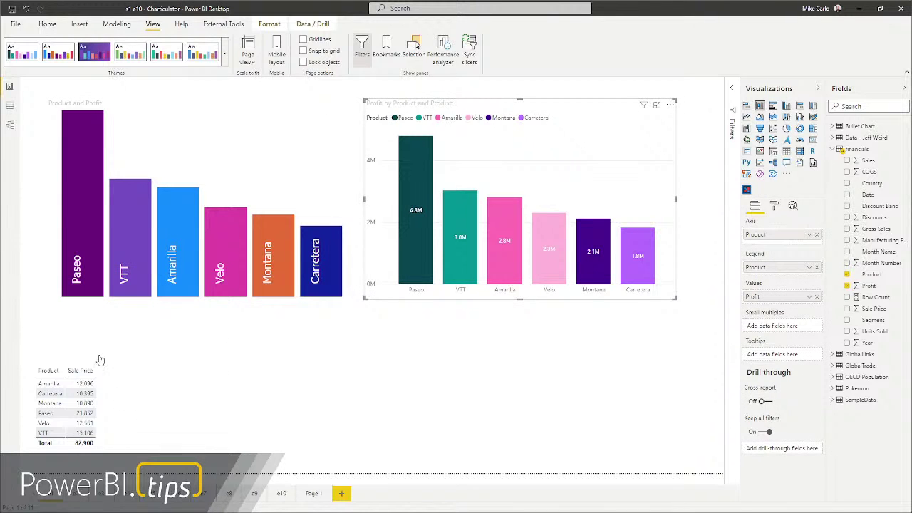
left_click(59, 366)
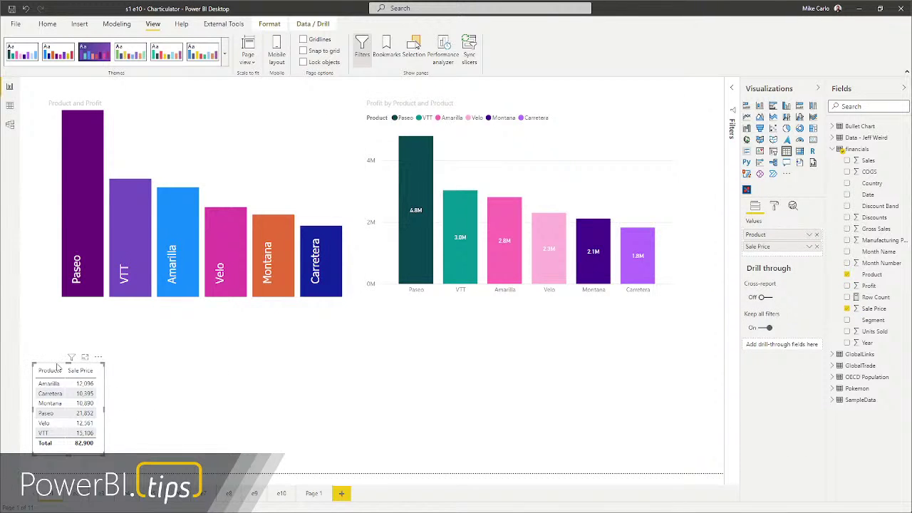
key("ctrl+1")
left_click(81, 450)
mouse_move(31, 239)
left_mouse_down()
mouse_move(93, 347)
mouse_move(253, 496)
left_mouse_up()
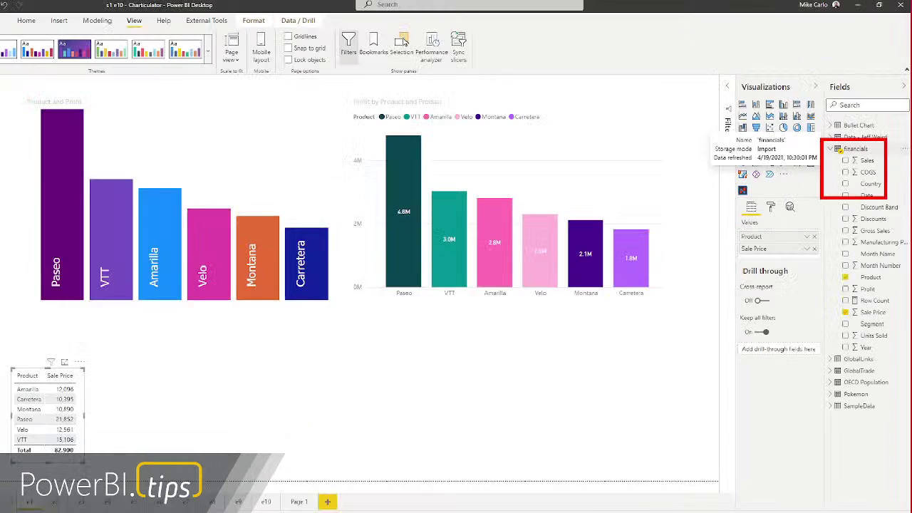
On Page 1, add a table visual with the Product and Sale Price fields from the financials table
left_click(313, 493)
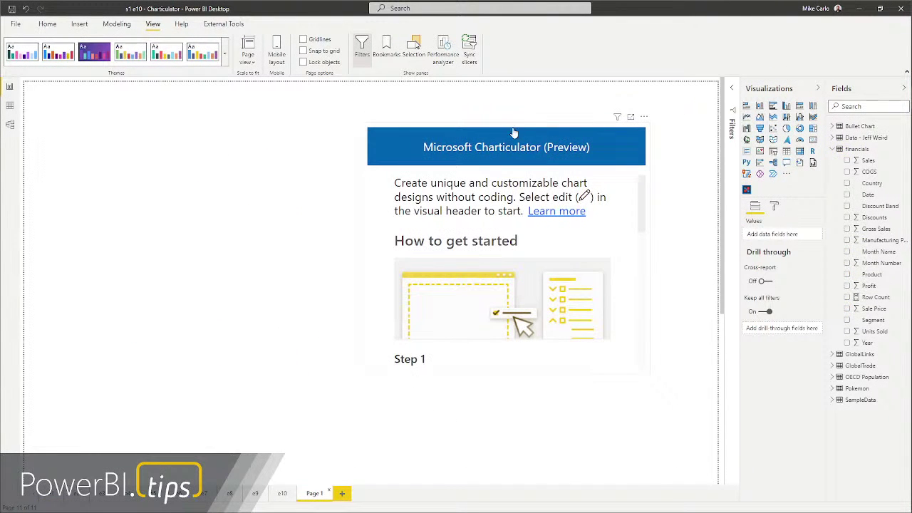
left_click(787, 153)
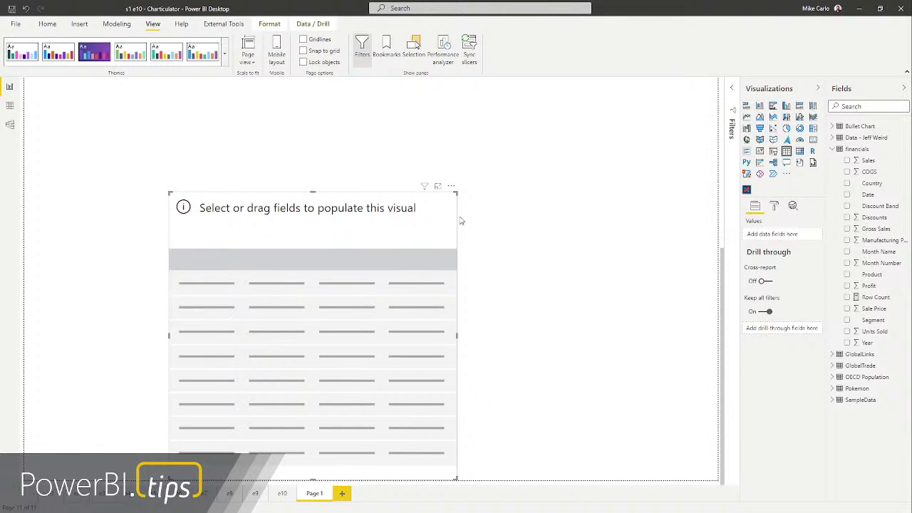
left_click_drag(867, 275, 289, 328)
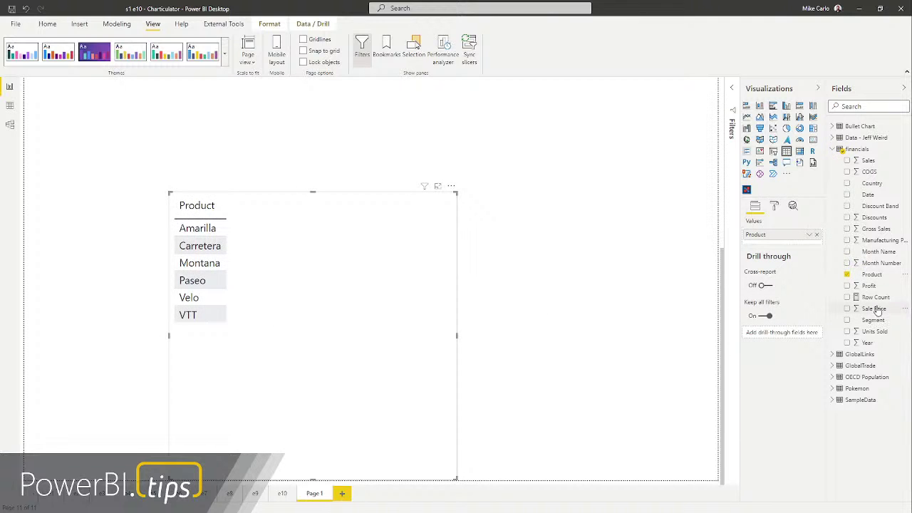
left_click_drag(873, 309, 320, 318)
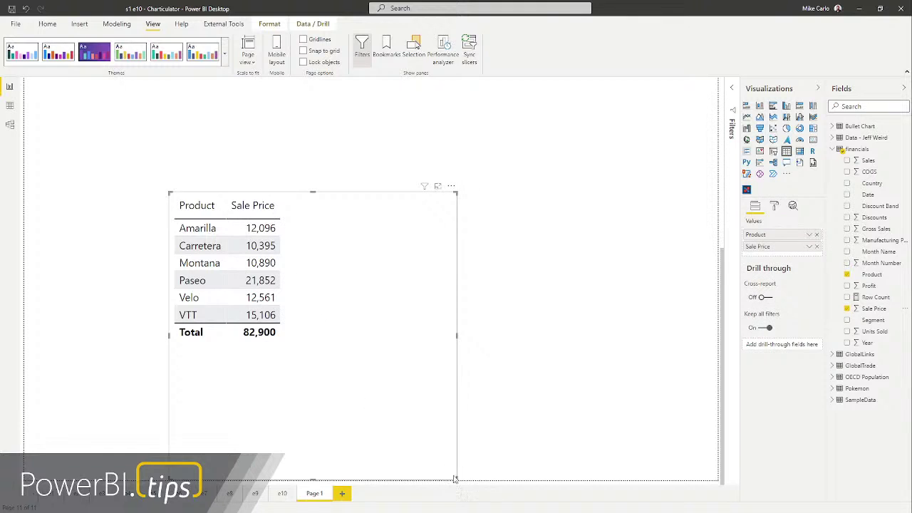
Shrink the Product and Sale Price table to fit its contents and move it to the page's upper-left corner
left_click_drag(456, 478, 311, 358)
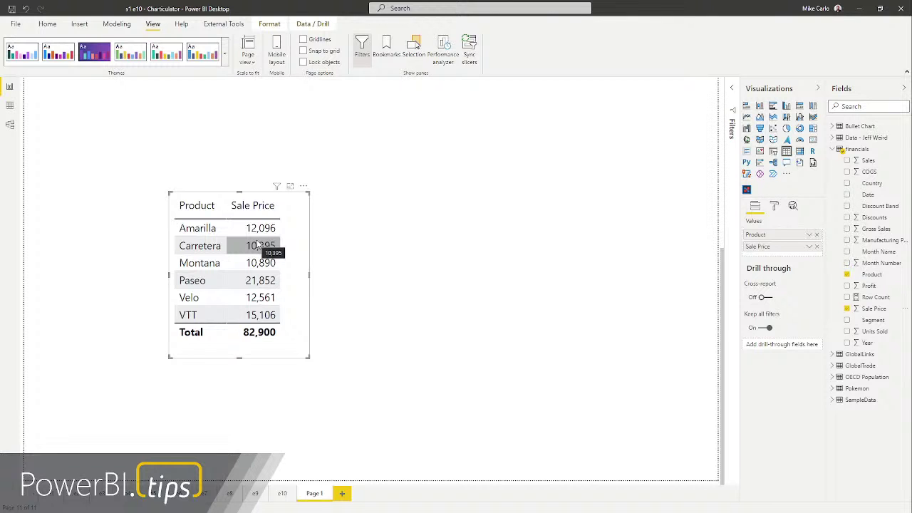
scroll(253, 228, "up", 3)
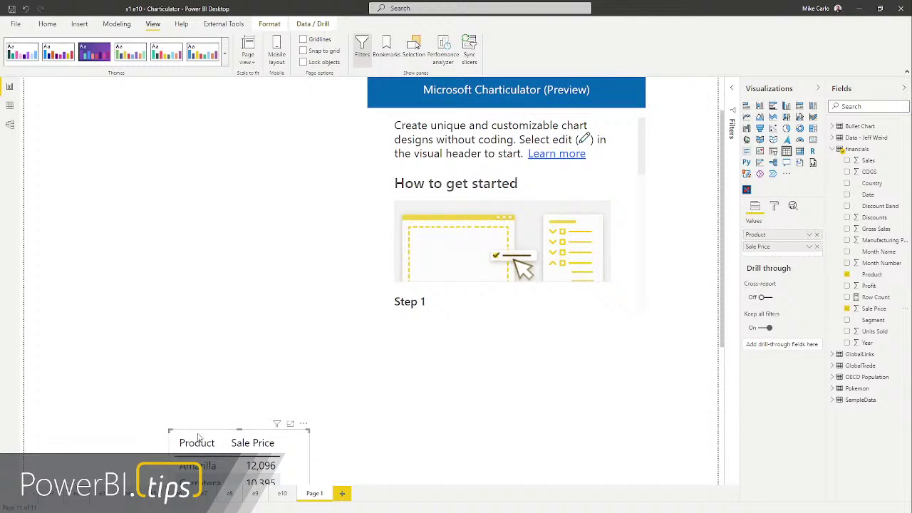
left_click_drag(198, 435, 76, 106)
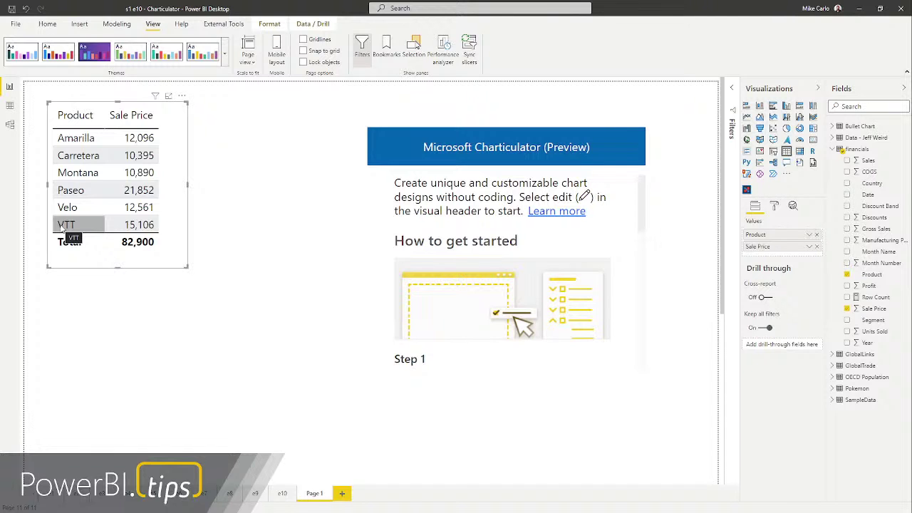
Move the empty Charticulator visual into the page's upper-right corner and remove it from the page
left_click_drag(584, 133, 645, 85)
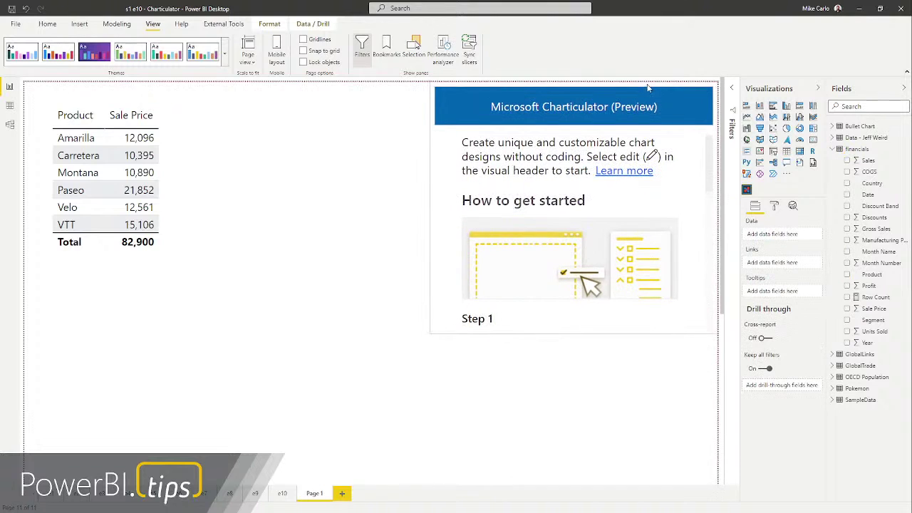
left_click(429, 335)
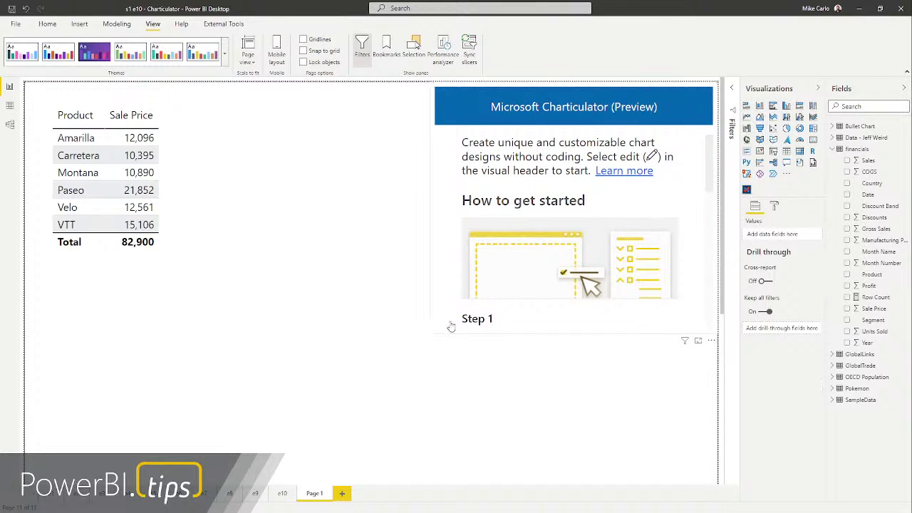
left_click(695, 322)
left_click(711, 341)
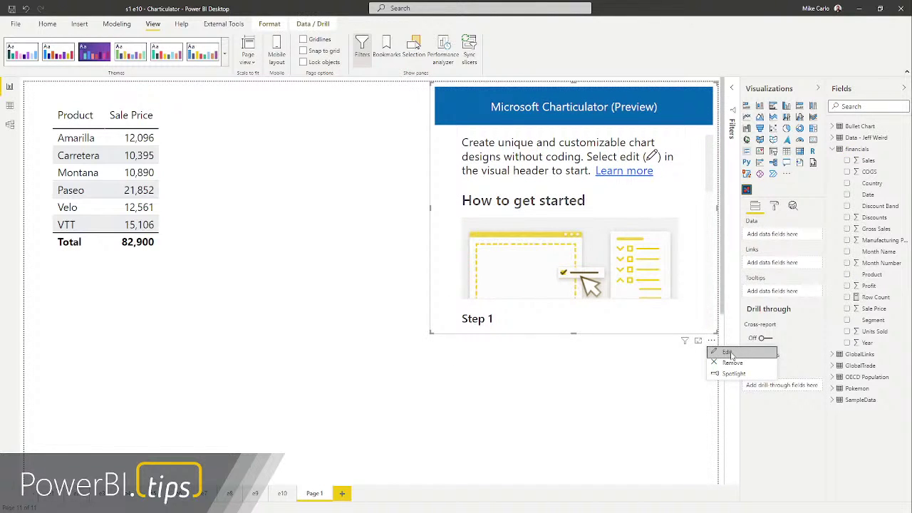
left_click(734, 365)
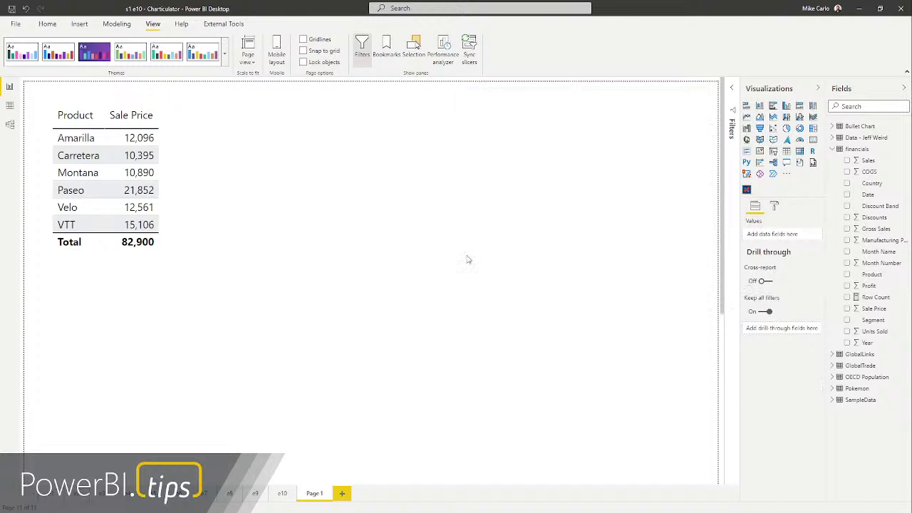
Duplicate the Product and Sale Price table to its right and convert the copy into a Microsoft Charticulator visual
left_click(169, 249)
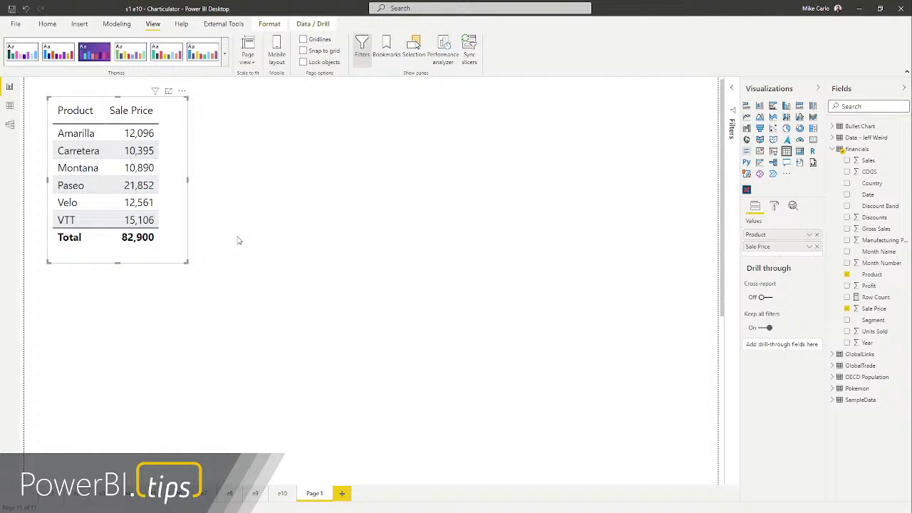
key("ctrl+c")
key("ctrl+v")
left_click_drag(184, 273, 456, 298)
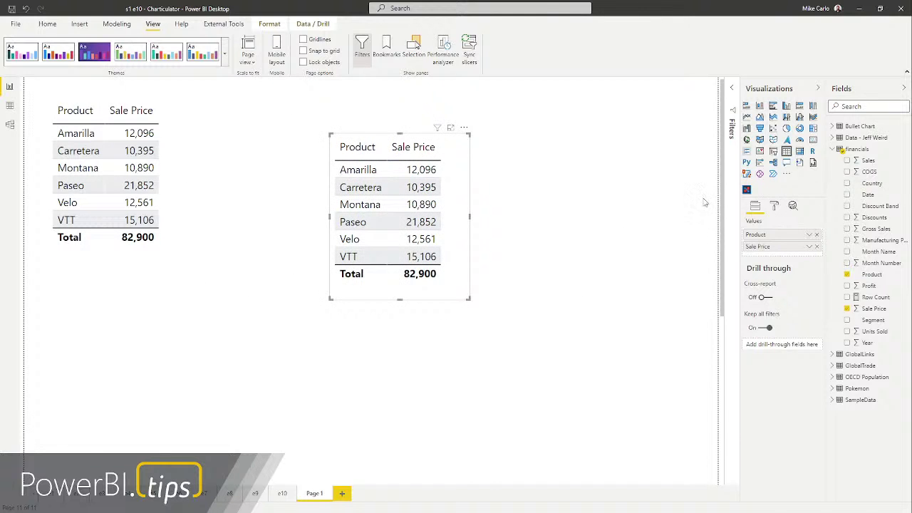
left_click(747, 190)
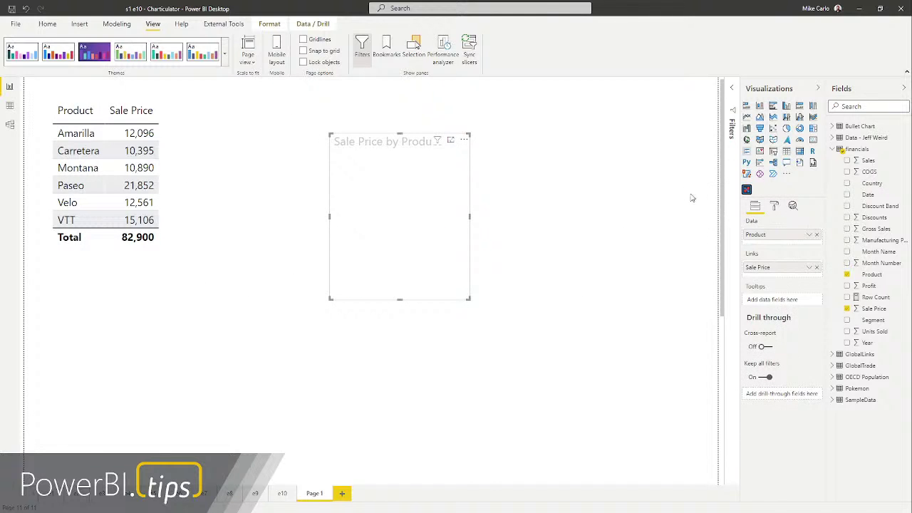
Widen the Charticulator visual in the page's upper-right area and move its Sale Price field from Links to Data
left_click_drag(469, 299, 665, 322)
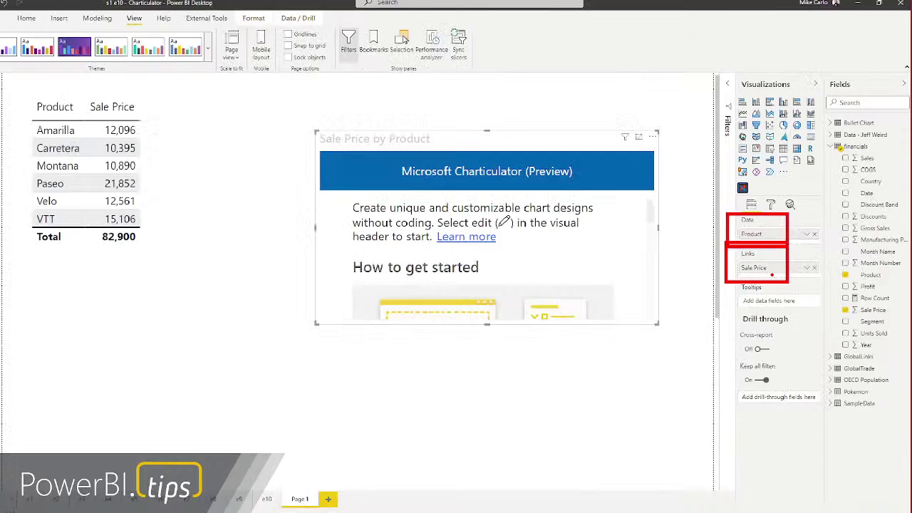
left_click_drag(770, 272, 782, 248)
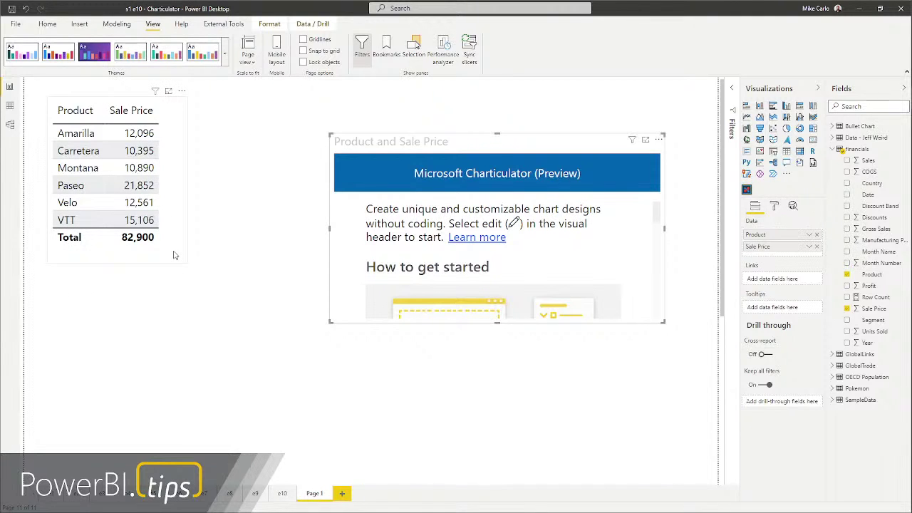
left_click_drag(549, 141, 595, 95)
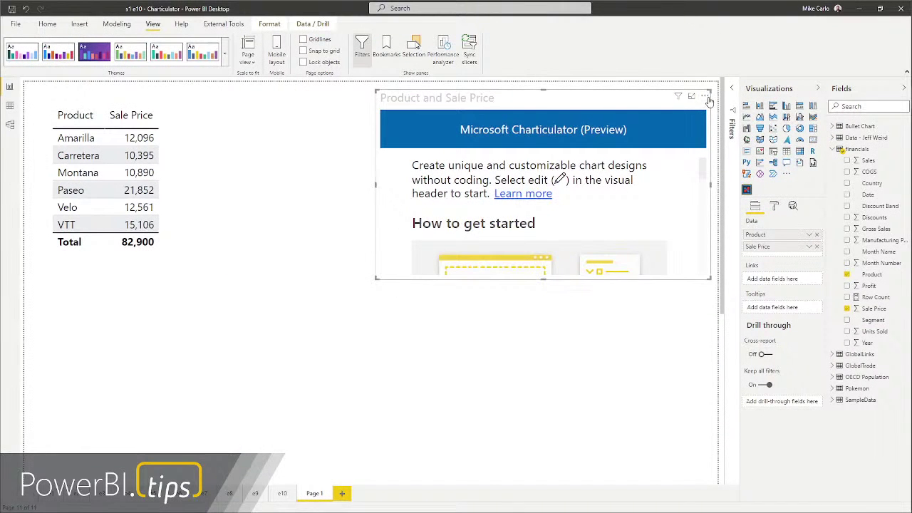
Open the Charticulator visual for editing and create a new chart
left_click(706, 97)
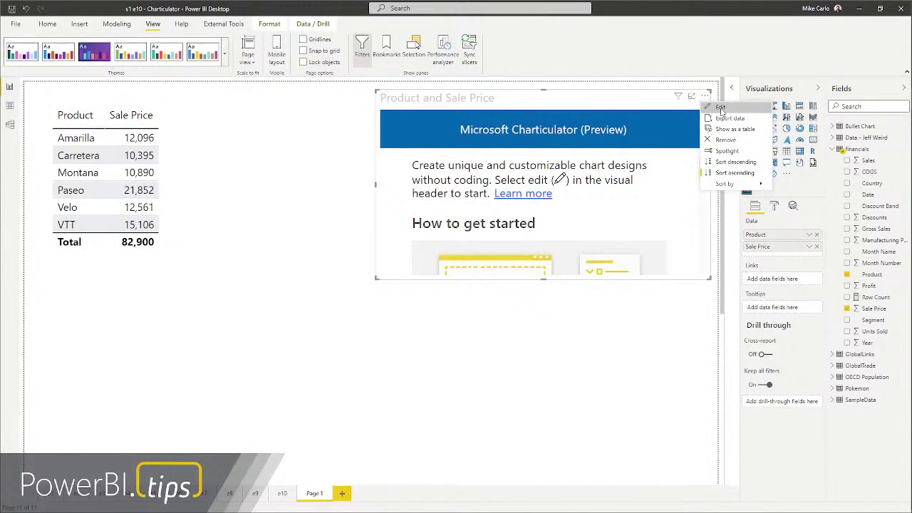
left_click(721, 109)
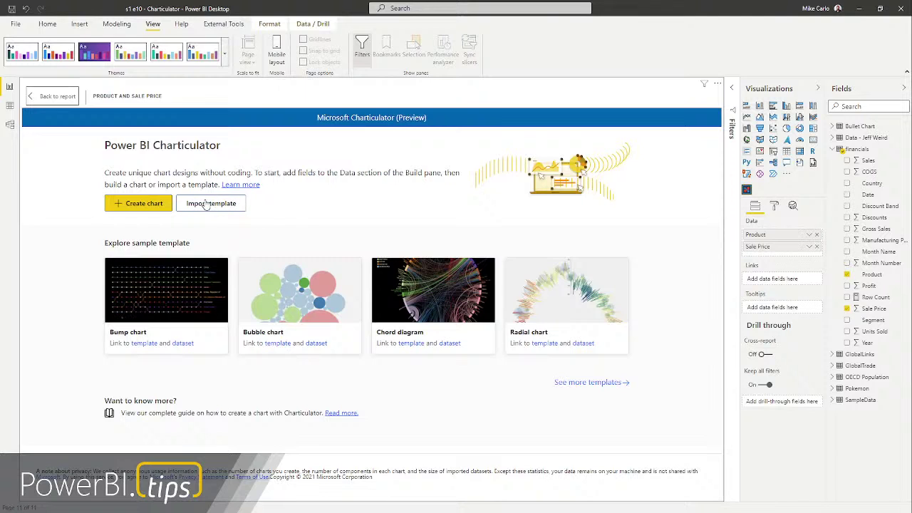
left_click(142, 207)
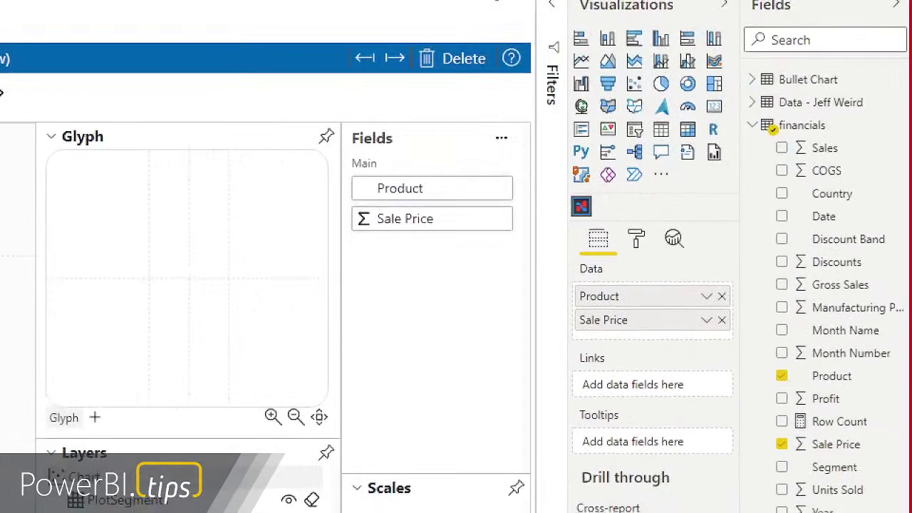
mouse_move(534, 22)
left_mouse_down()
mouse_move(542, 102)
mouse_move(831, 464)
mouse_move(895, 492)
left_mouse_up()
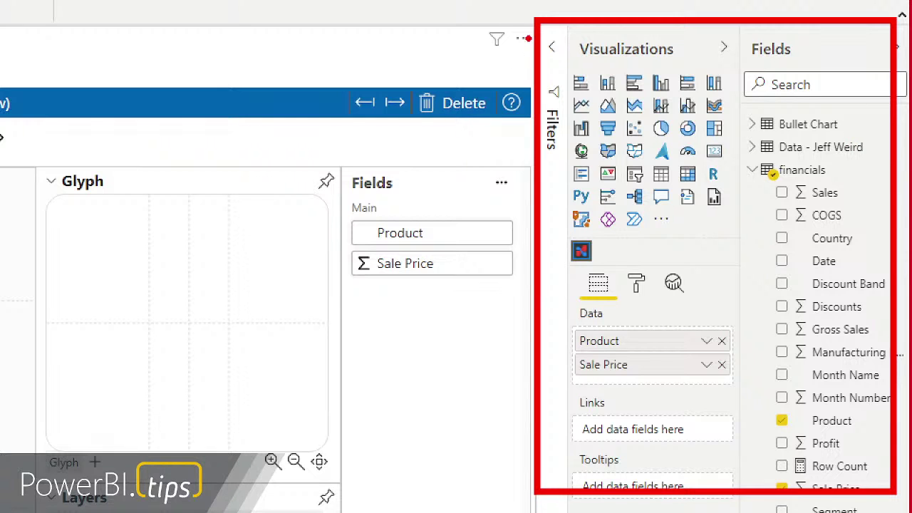
mouse_move(541, 38)
left_mouse_down()
mouse_move(525, 70)
mouse_move(57, 489)
mouse_move(16, 491)
left_mouse_up()
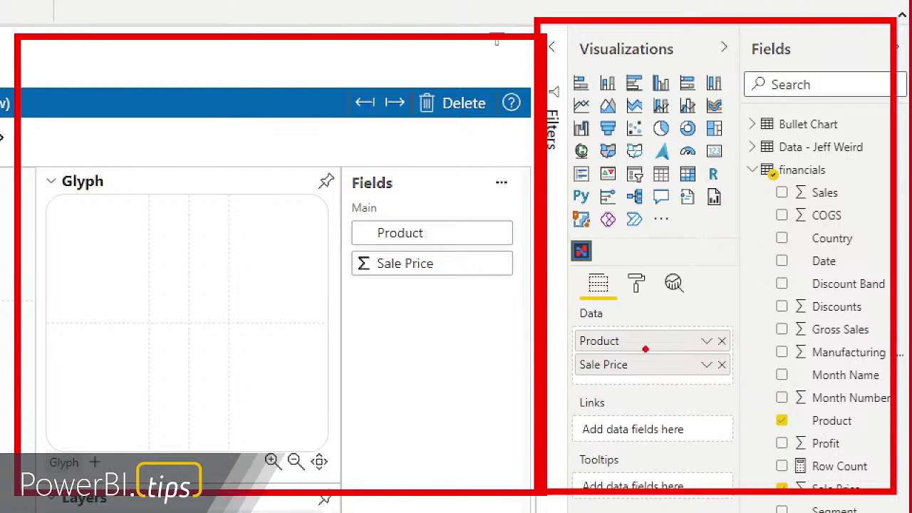
mouse_move(563, 300)
left_mouse_down()
mouse_move(604, 342)
mouse_move(747, 391)
left_mouse_up()
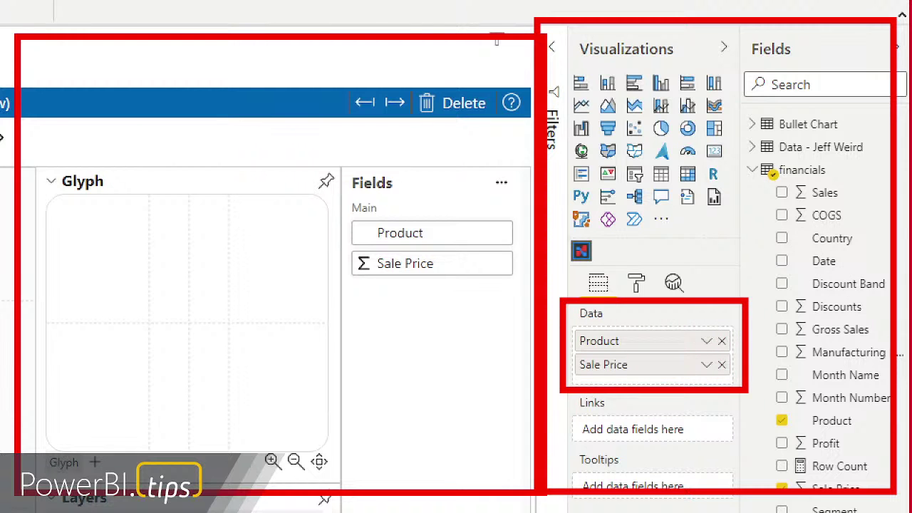
key("Escape")
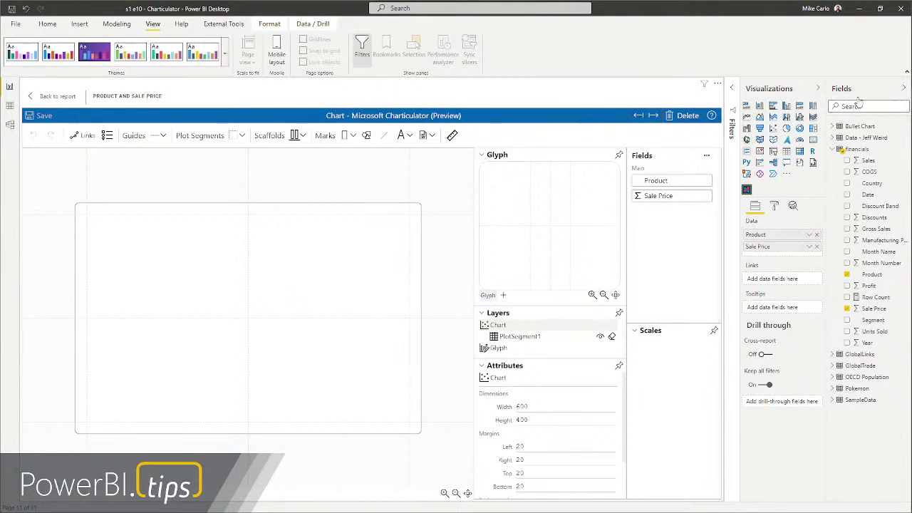
Collapse the Visualizations and Fields panes and the ribbon to enlarge the Charticulator editing area
left_click(855, 94)
left_click(855, 92)
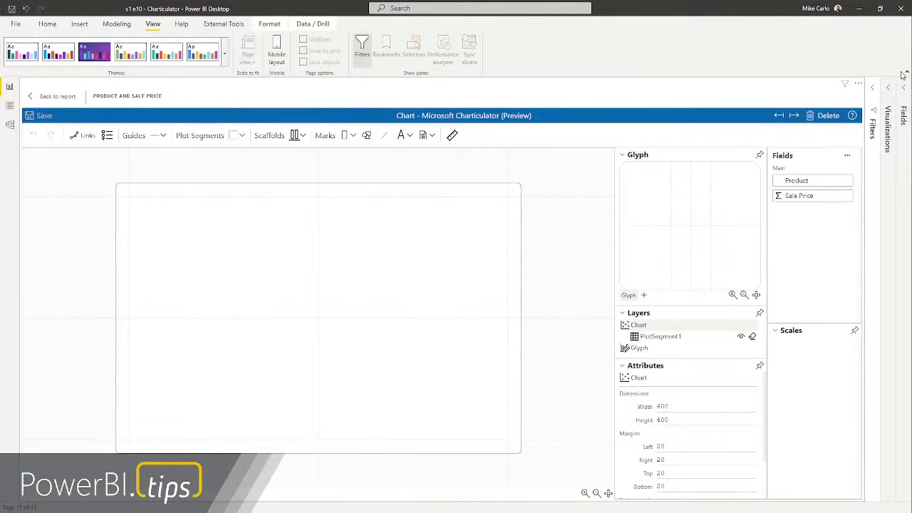
left_click(907, 73)
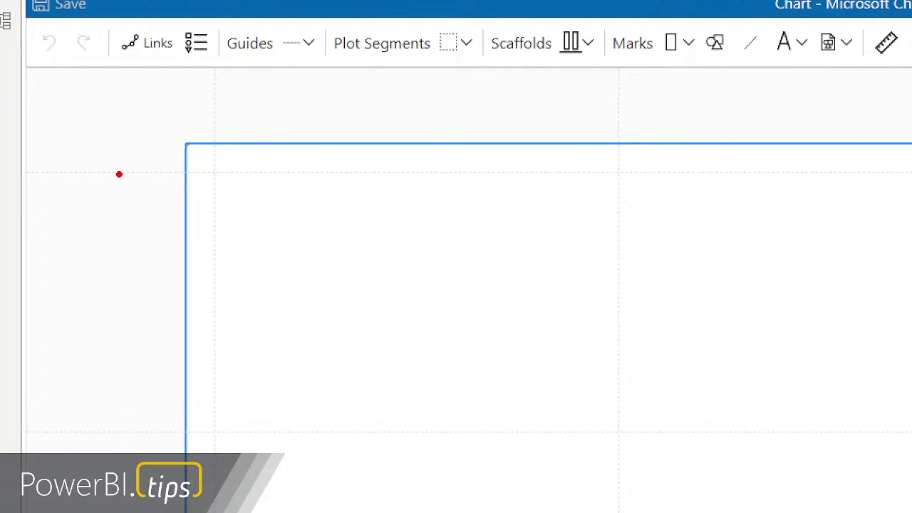
left_click_drag(86, 106, 111, 161)
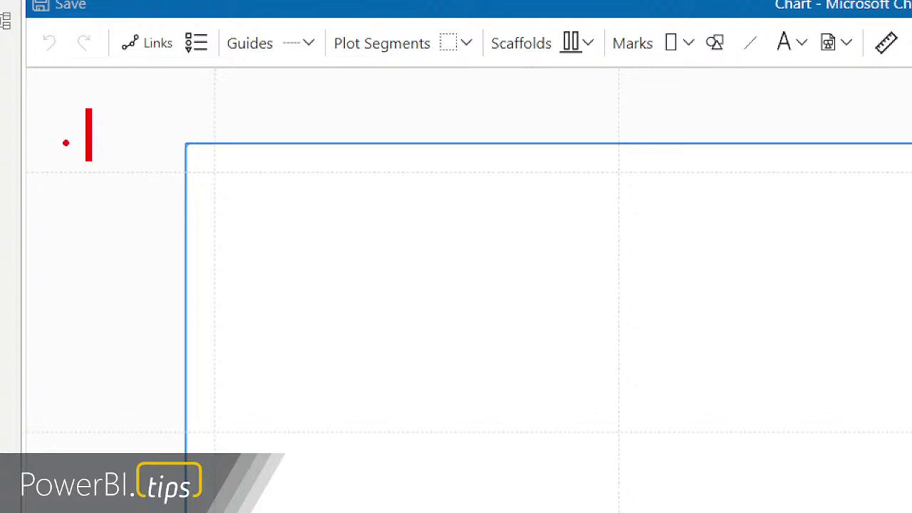
left_click_drag(76, 151, 112, 147)
mouse_move(159, 113)
left_mouse_down()
mouse_move(223, 97)
mouse_move(213, 89)
mouse_move(214, 113)
left_mouse_up()
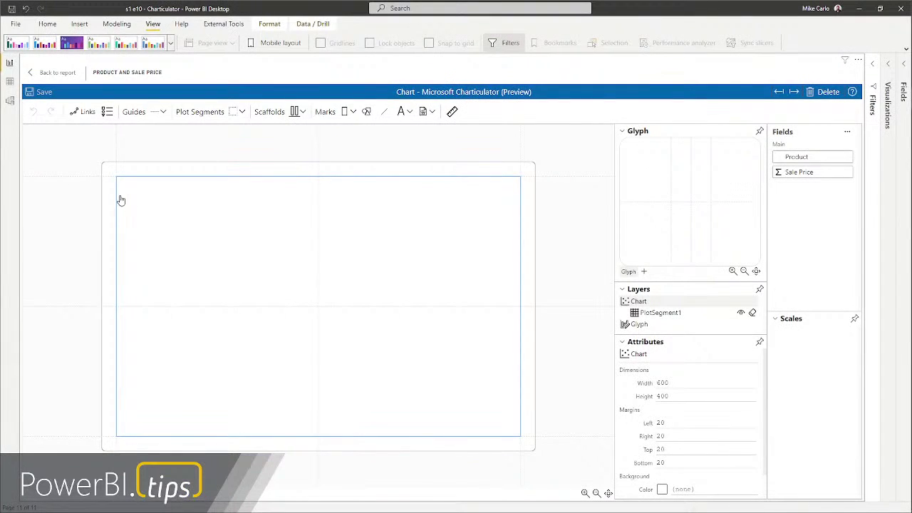
Shrink the chart's plot segment towards its upper-left corner, to roughly 60% of its width and two thirds of its height
left_click(168, 227)
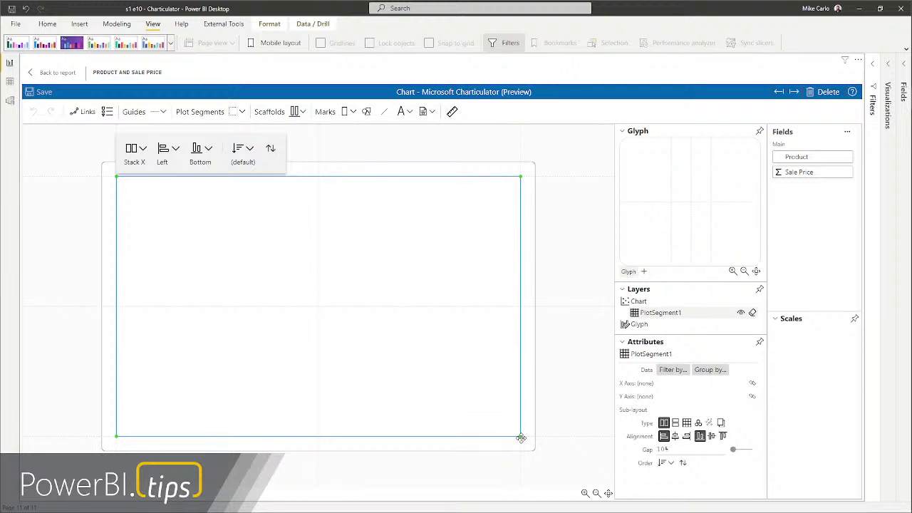
left_click_drag(521, 437, 367, 350)
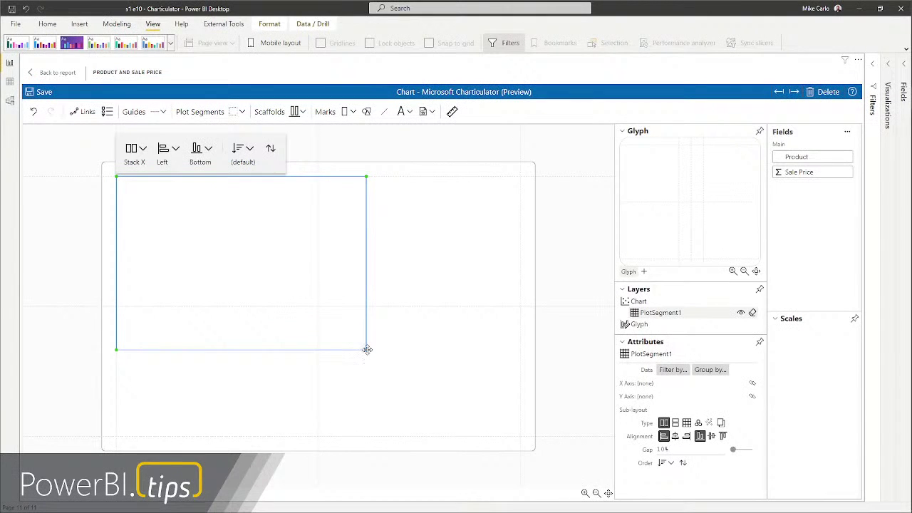
Snap the plot segment's lower-right corner to the intersection of the chart's horizontal and vertical center guides
left_click_drag(368, 350, 320, 309)
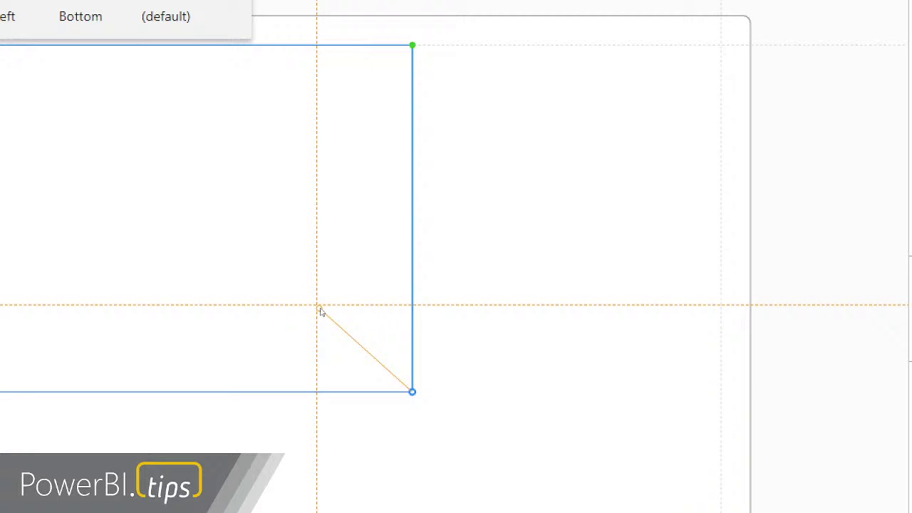
left_click_drag(321, 312, 318, 306)
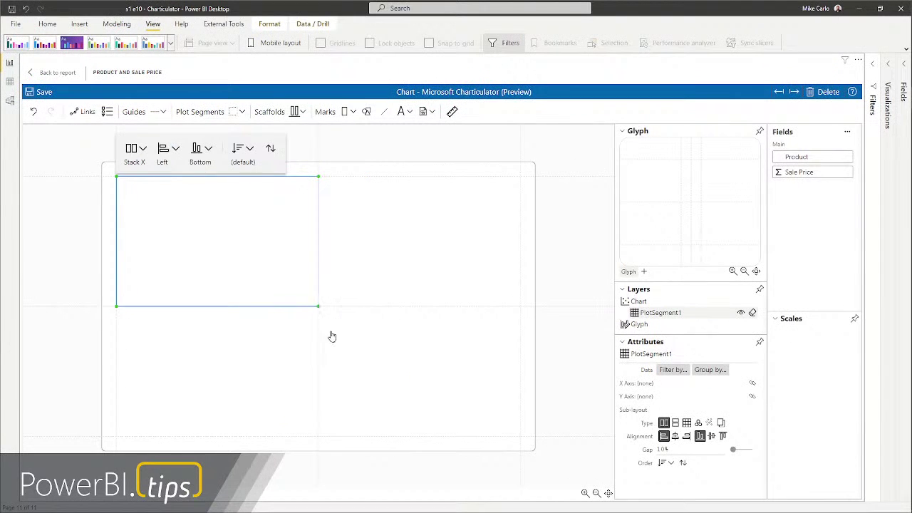
left_click(304, 279)
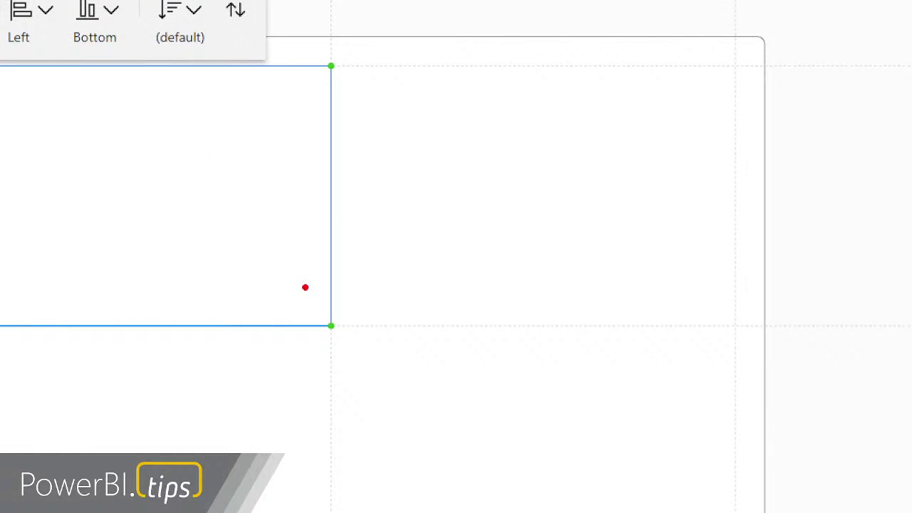
left_click_drag(296, 278, 345, 320)
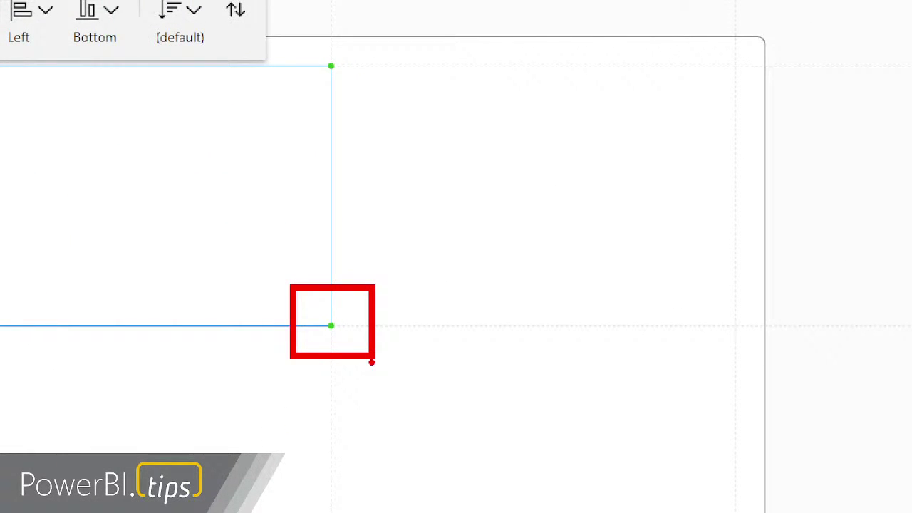
key("Escape")
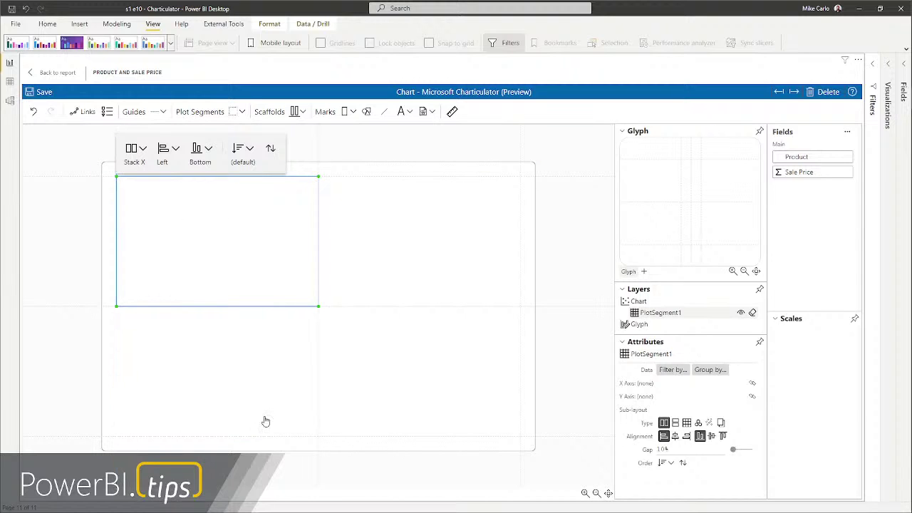
Select the Chart layer and set the chart's width to 400
left_click(623, 347)
left_click(622, 345)
left_click(635, 302)
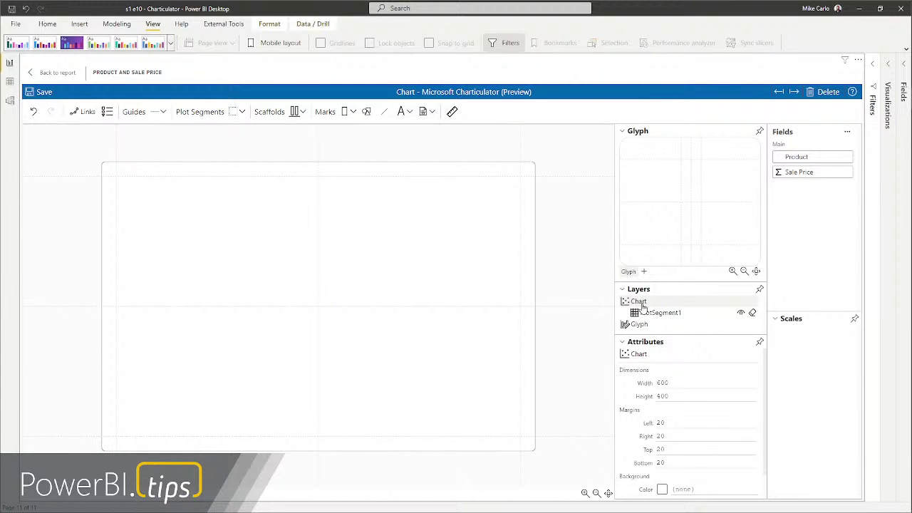
double_click(664, 383)
type("400")
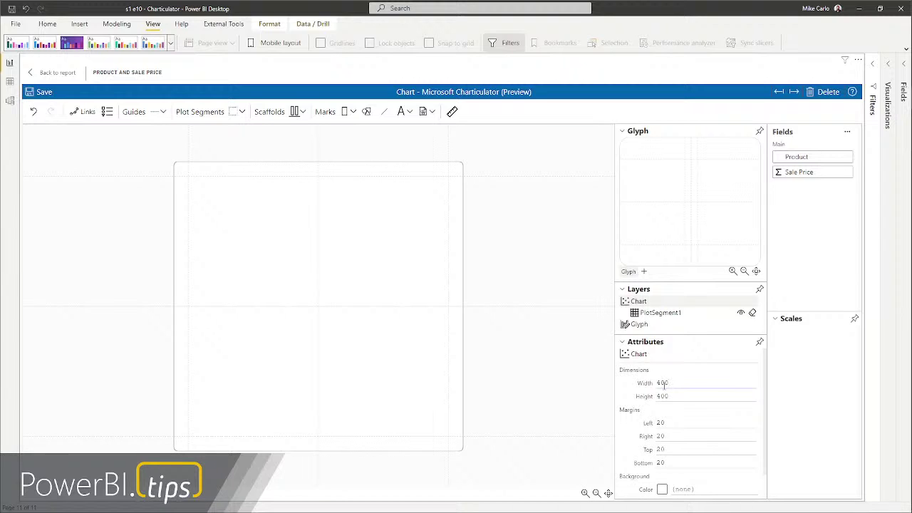
Set the chart's left, right, top and bottom margins to 10
left_click(685, 422)
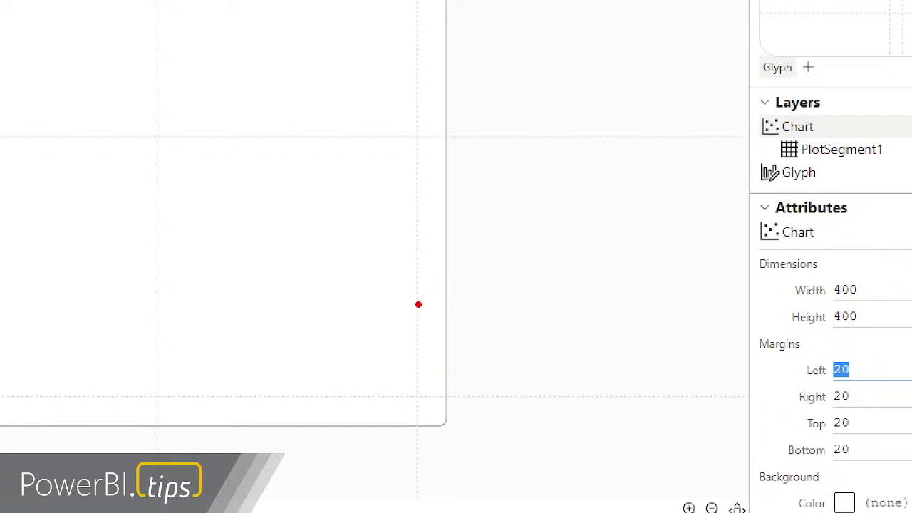
left_click_drag(413, 297, 414, 367)
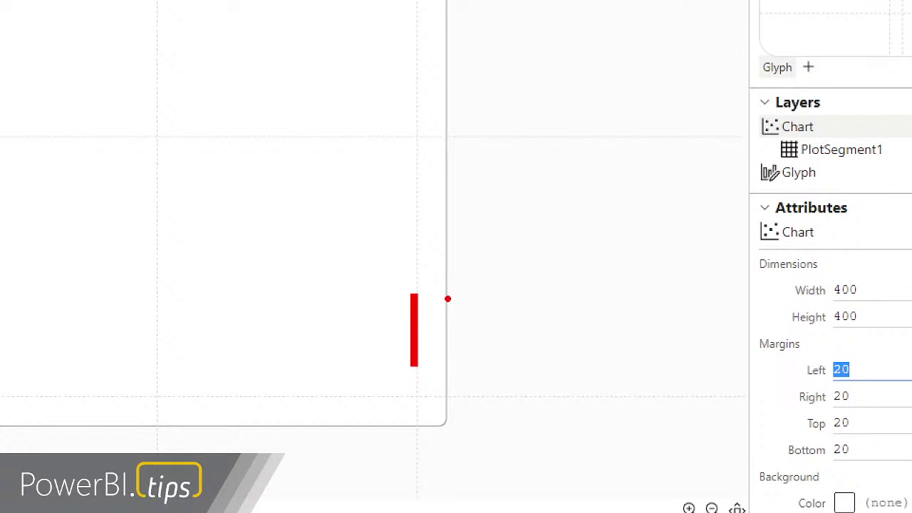
left_click_drag(449, 293, 449, 382)
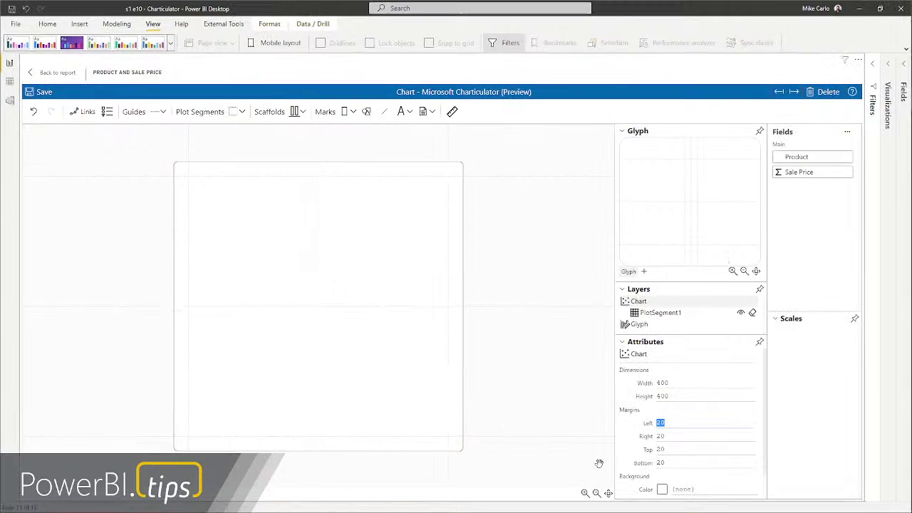
type("10")
key("Tab")
type("10")
key("Tab")
type("10")
key("Tab")
type("10")
key("Tab")
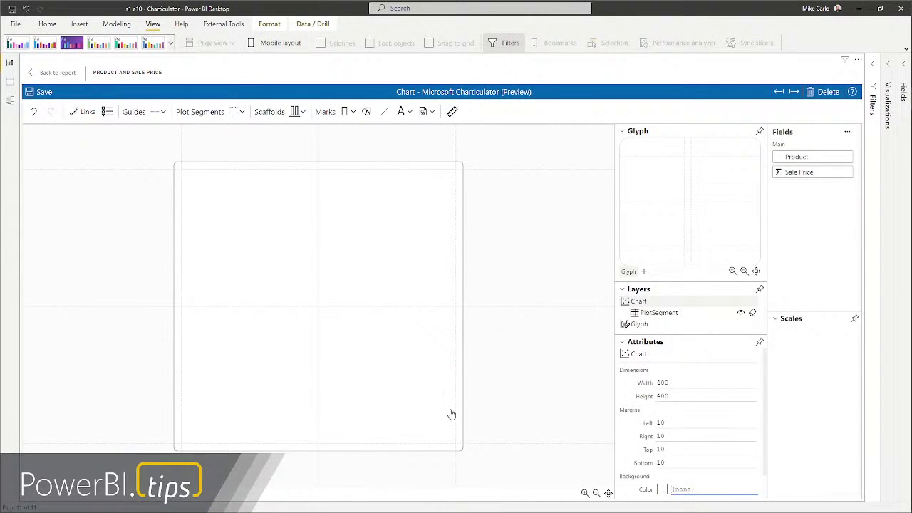
Preview the rows of the Main table behind the Product and Sale Price fields
left_click(622, 342)
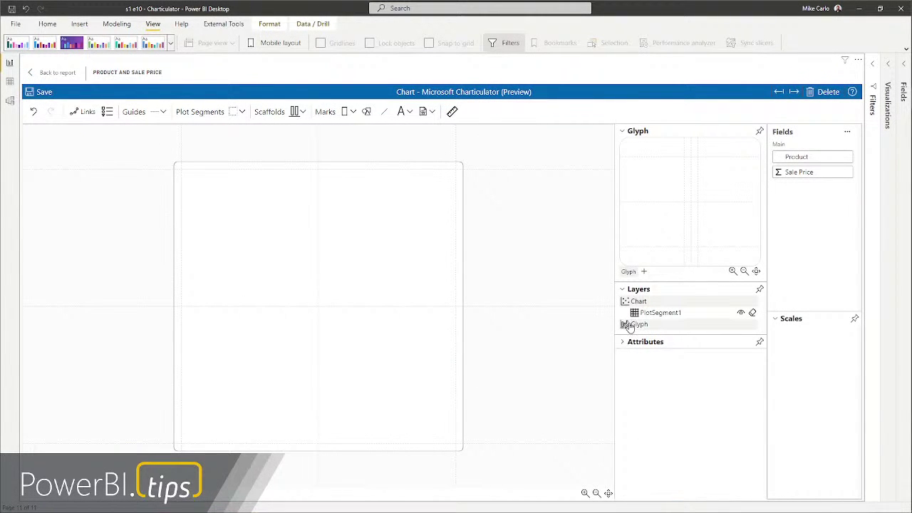
left_click(622, 344)
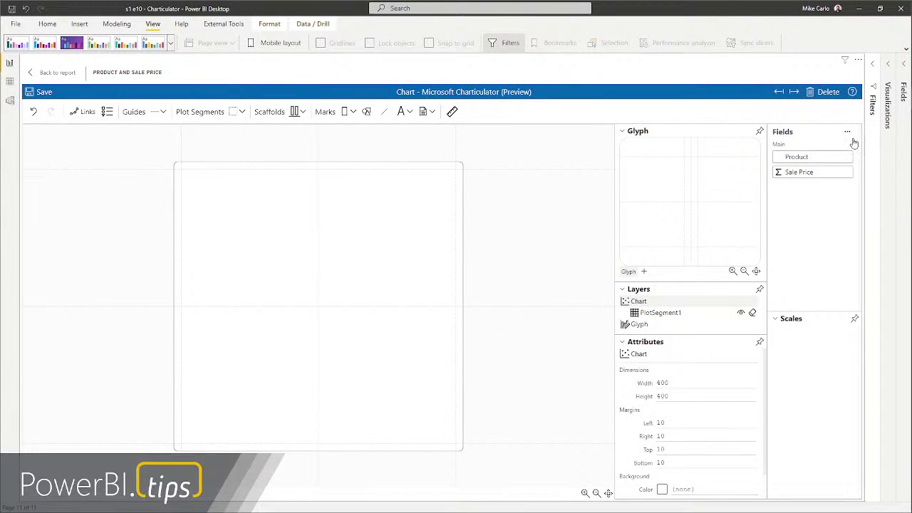
key("ctrl+1")
left_click(845, 134)
key("Escape")
key("super")
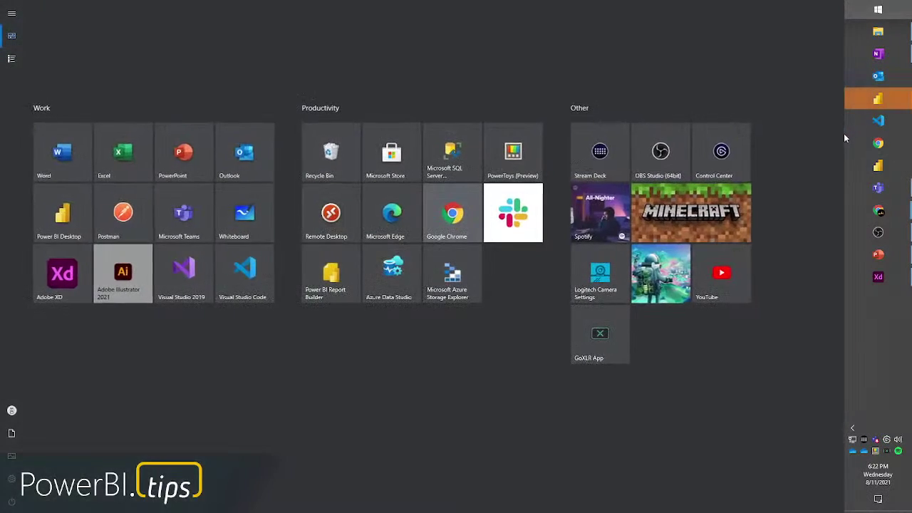
key("Escape")
left_click(848, 133)
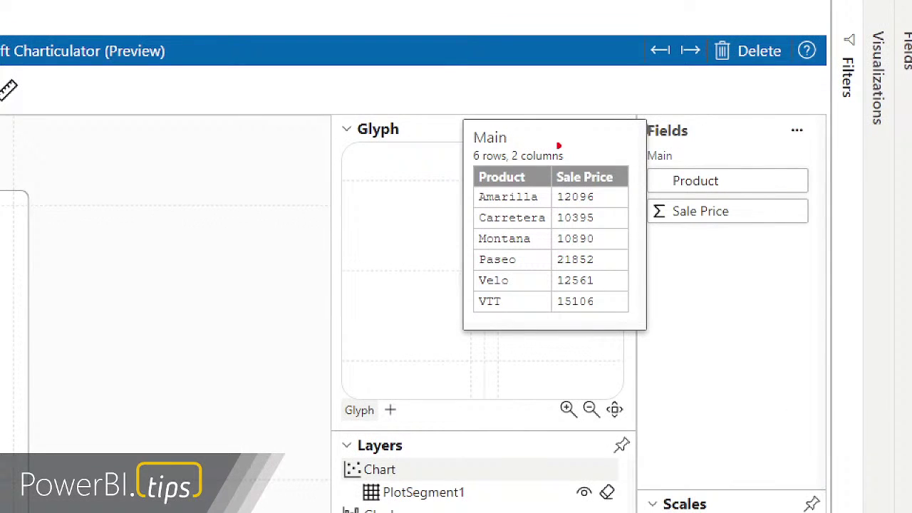
left_click_drag(283, 105, 823, 370)
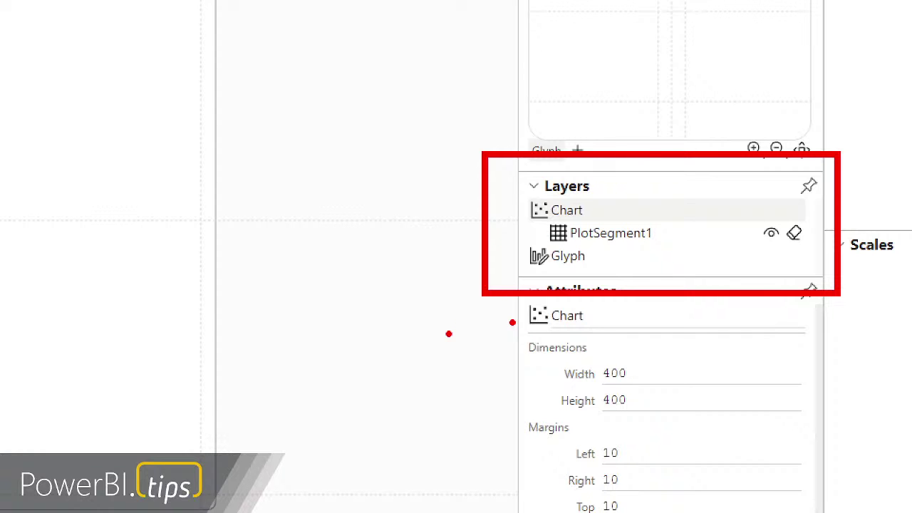
Review the attributes of PlotSegment1 and of the Glyph layer
left_click(598, 236)
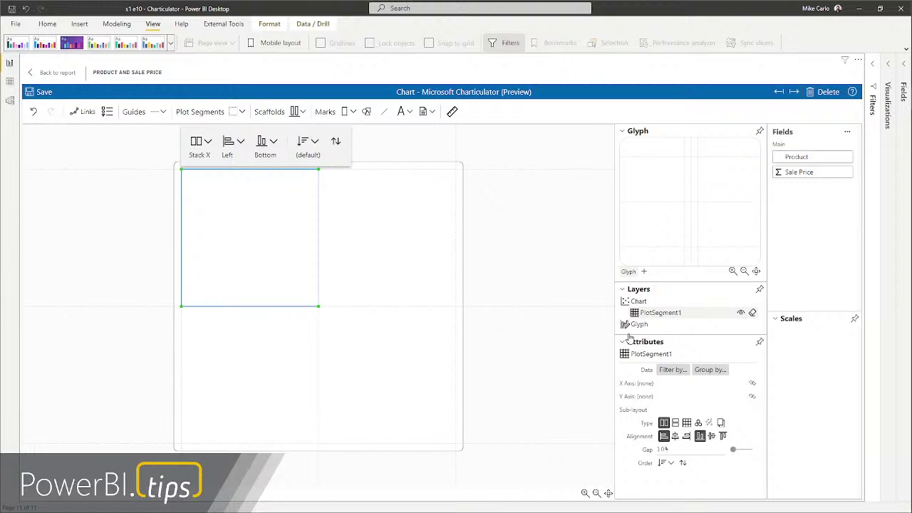
left_click(632, 324)
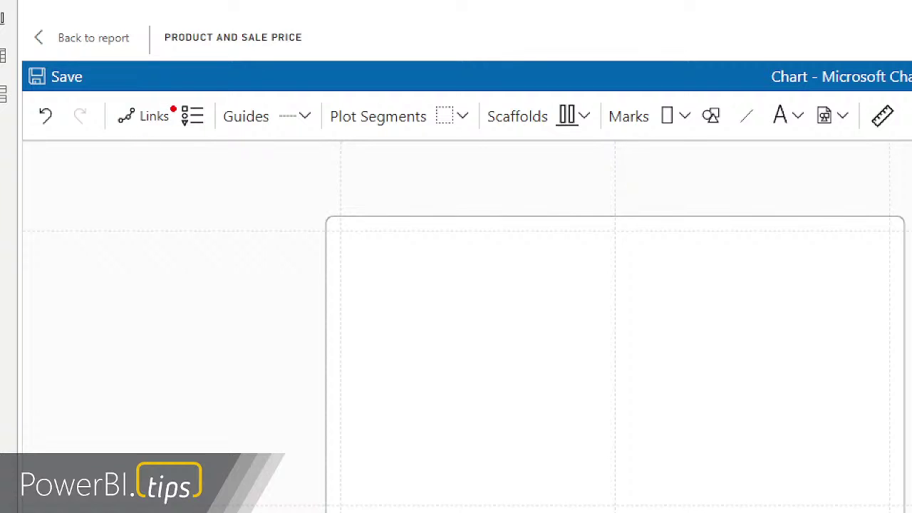
mouse_move(96, 186)
left_mouse_down()
mouse_move(115, 188)
mouse_move(148, 131)
left_mouse_up()
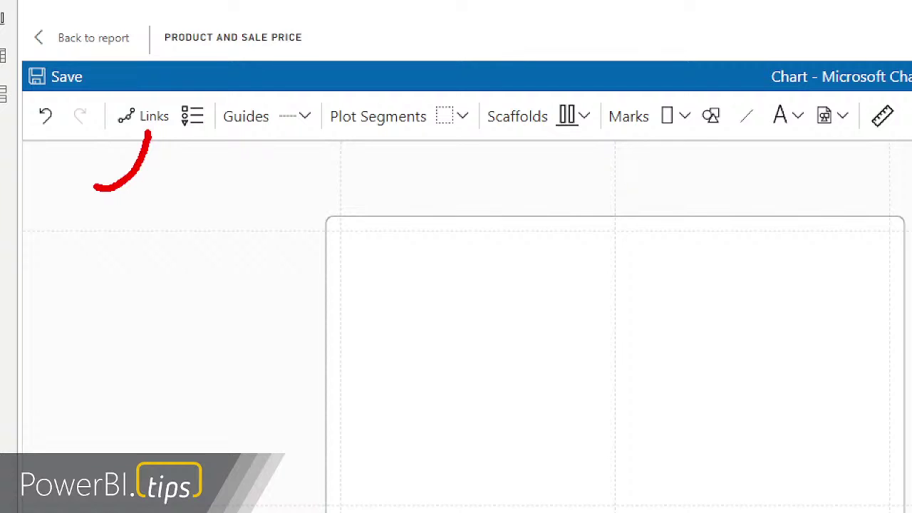
left_click_drag(171, 91, 218, 156)
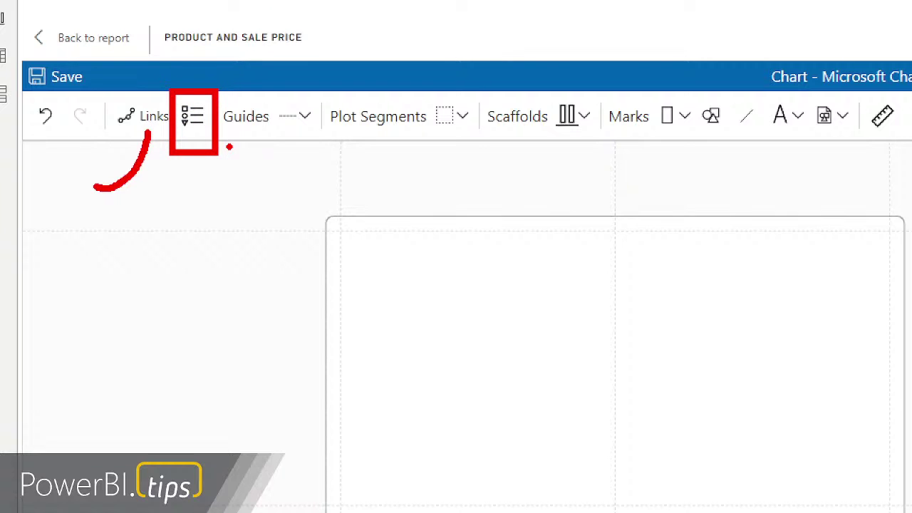
key("e")
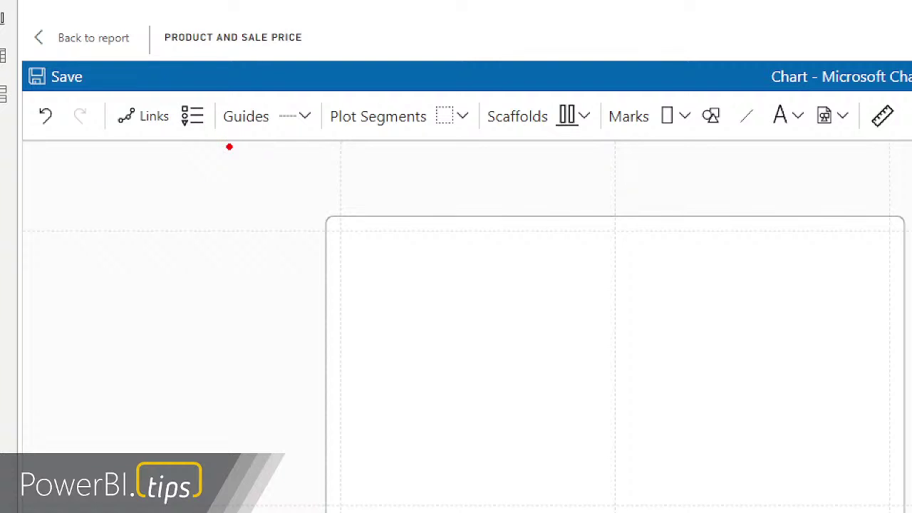
left_click_drag(194, 91, 341, 156)
left_click_drag(289, 101, 319, 135)
key("Escape")
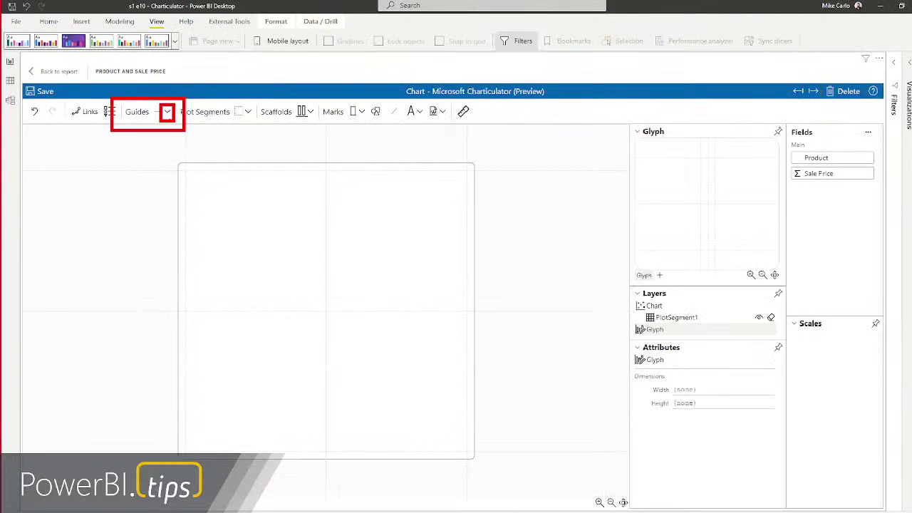
Examine the available guide types, including the horizontal and vertical guides, the guide coordinators and the polar guide
left_click(164, 114)
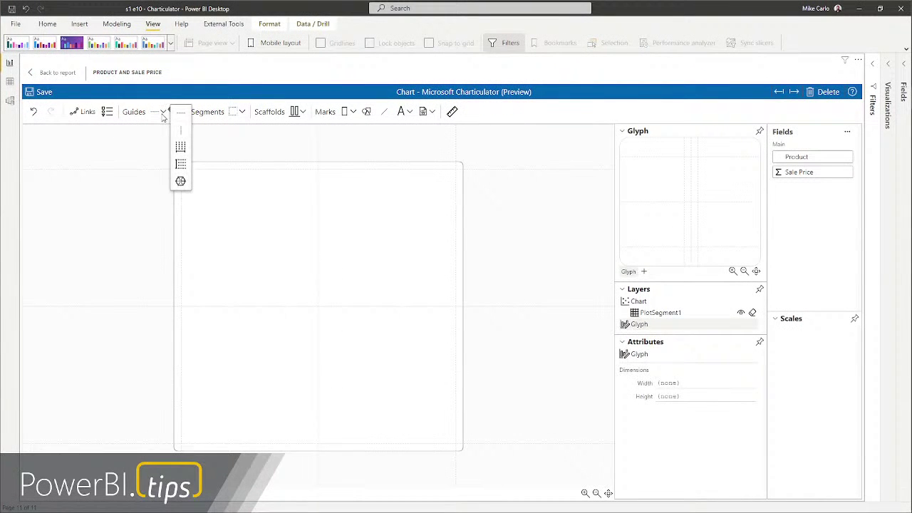
left_click_drag(141, 33, 228, 241)
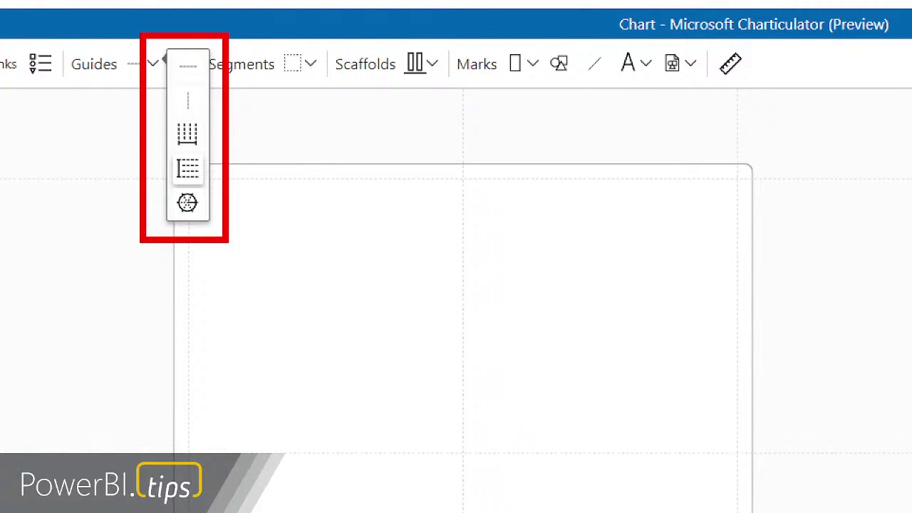
mouse_move(152, 109)
left_mouse_down()
mouse_move(218, 209)
mouse_move(222, 203)
left_mouse_up()
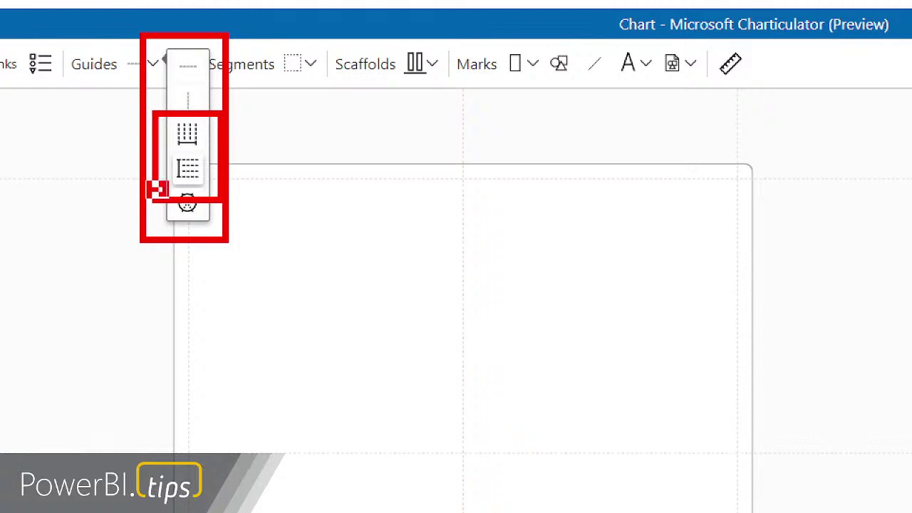
left_click_drag(154, 187, 220, 214)
key("e")
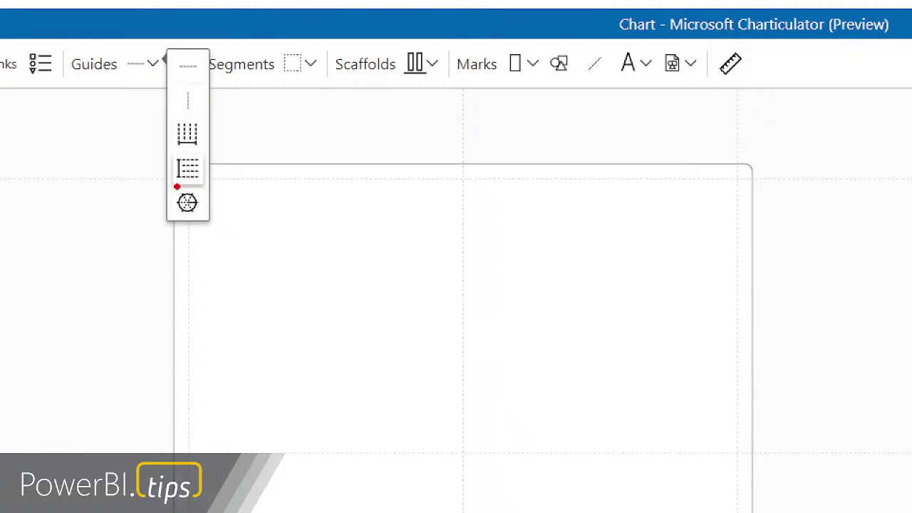
mouse_move(147, 180)
left_mouse_down()
mouse_move(221, 222)
mouse_move(226, 233)
left_mouse_up()
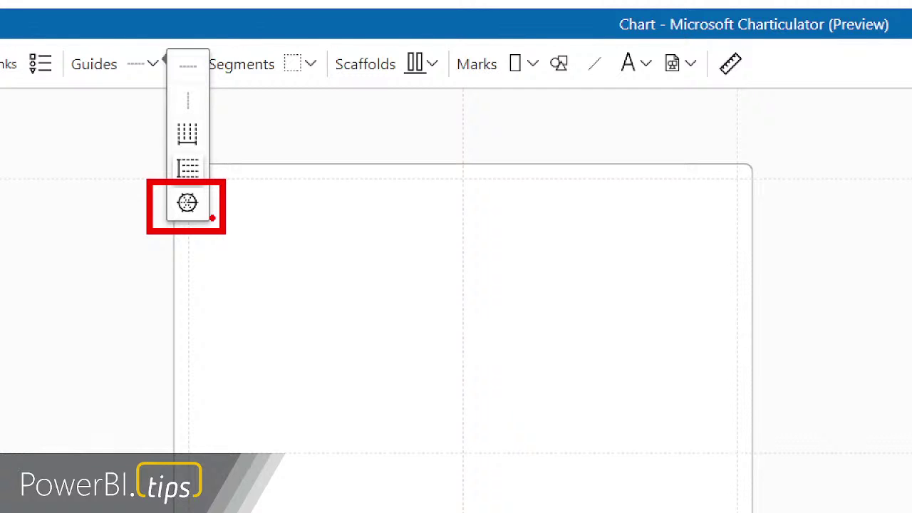
key("e")
left_click(291, 157)
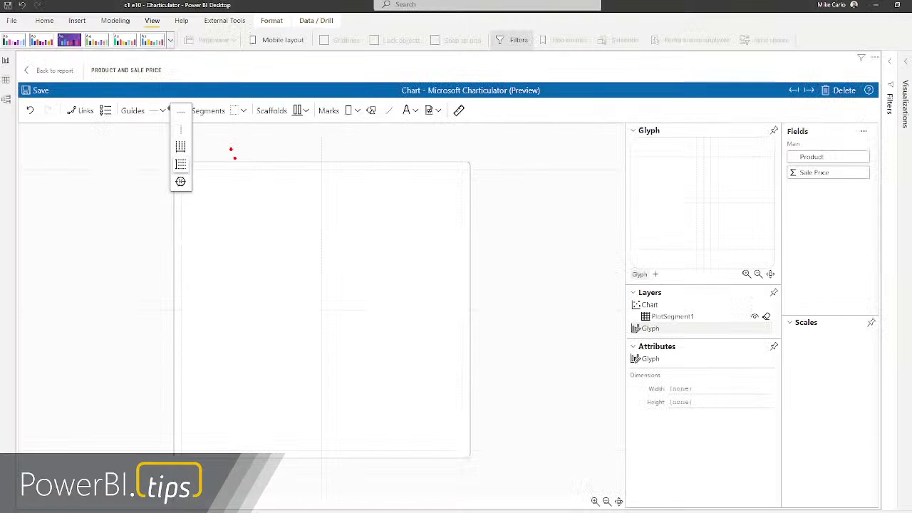
Examine the available plot segment types, the 2D region and the line, without adding one
left_click(233, 116)
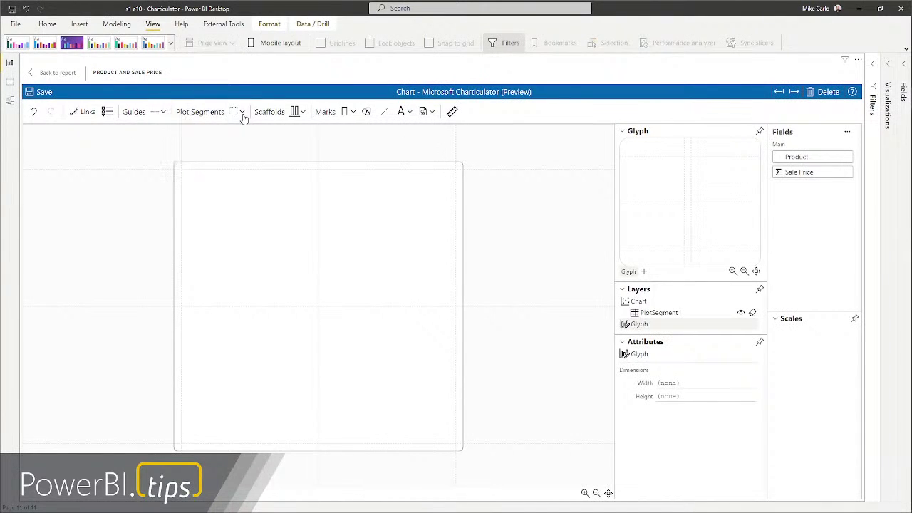
left_click(244, 112)
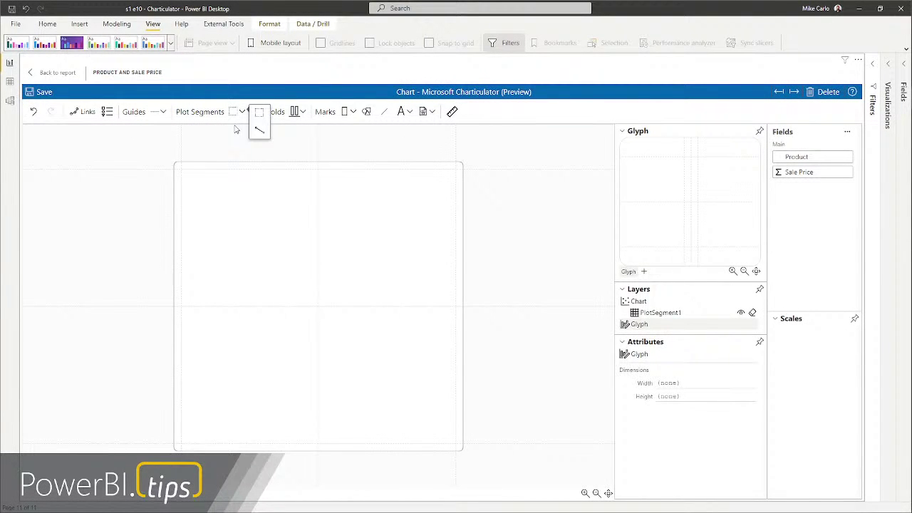
left_click_drag(161, 96, 257, 149)
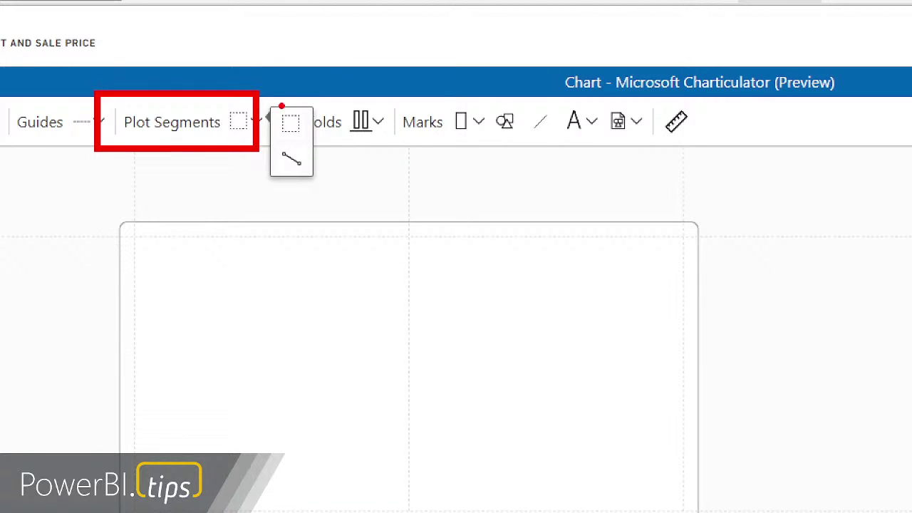
mouse_move(263, 94)
left_mouse_down()
mouse_move(262, 108)
mouse_move(312, 146)
mouse_move(328, 136)
left_mouse_up()
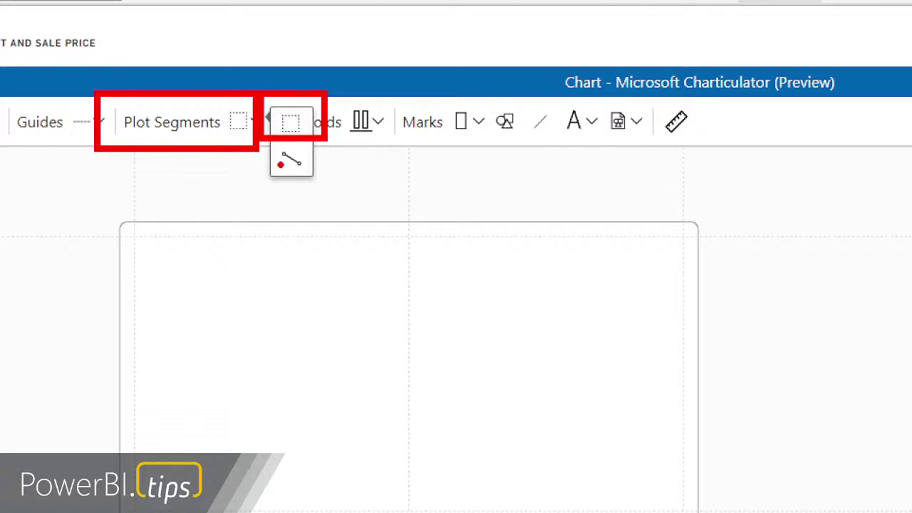
left_click_drag(261, 143, 312, 189)
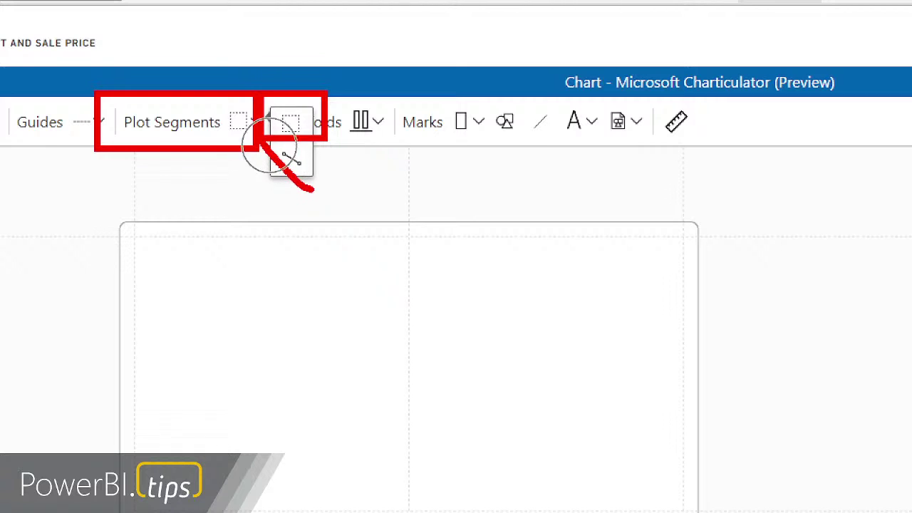
key("e")
mouse_move(255, 136)
left_mouse_down()
mouse_move(267, 164)
mouse_move(331, 183)
left_mouse_up()
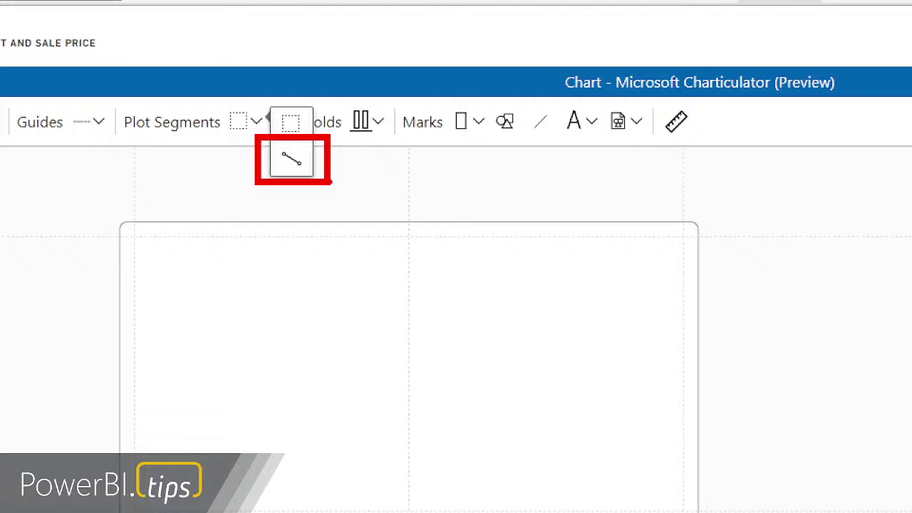
key("Escape")
left_click(397, 152)
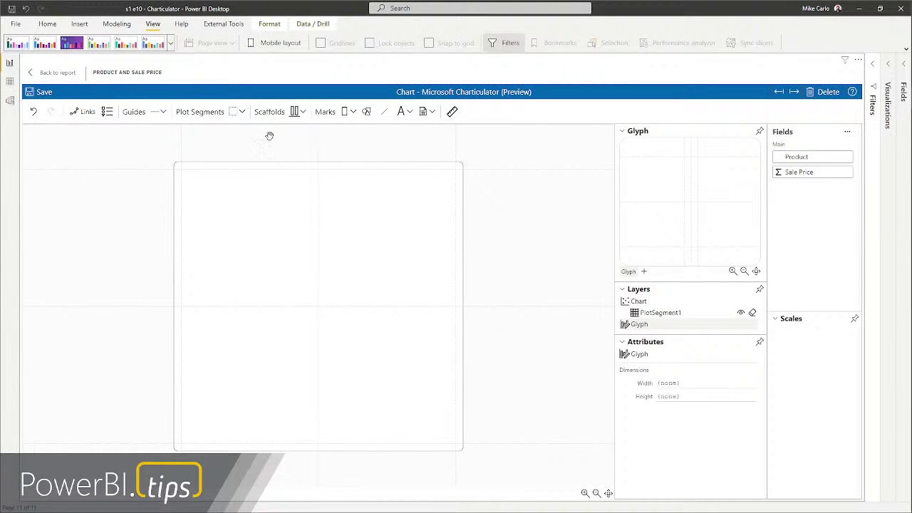
Examine the available scaffold types: horizontal, vertical, polar and custom curve
left_click(304, 112)
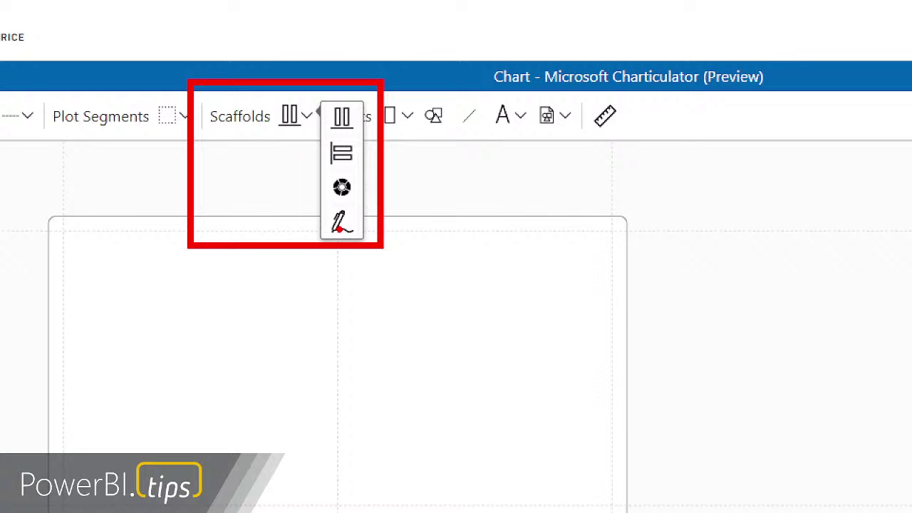
left_click(422, 174)
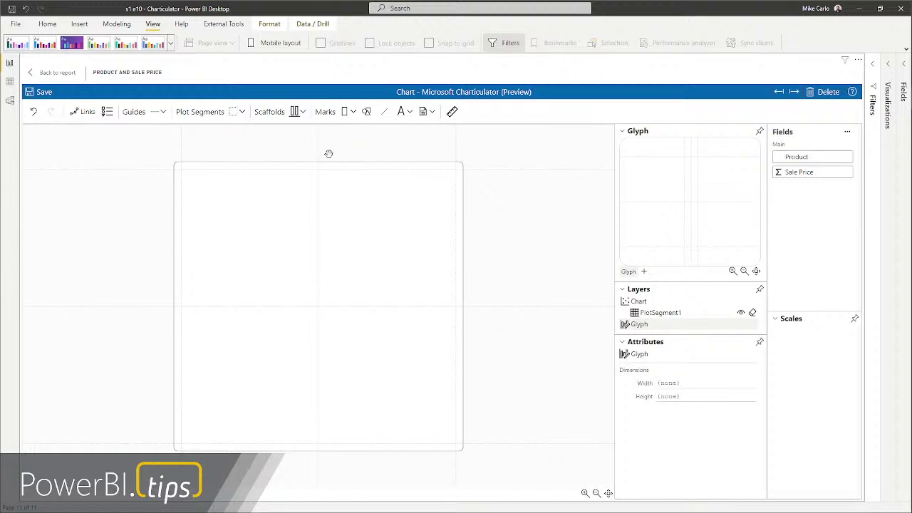
Examine the rectangle, ellipse and triangle mark shapes and the Symbol mark without adding one
mouse_move(261, 57)
left_mouse_down()
mouse_move(368, 132)
mouse_move(557, 145)
left_mouse_up()
left_click(352, 112)
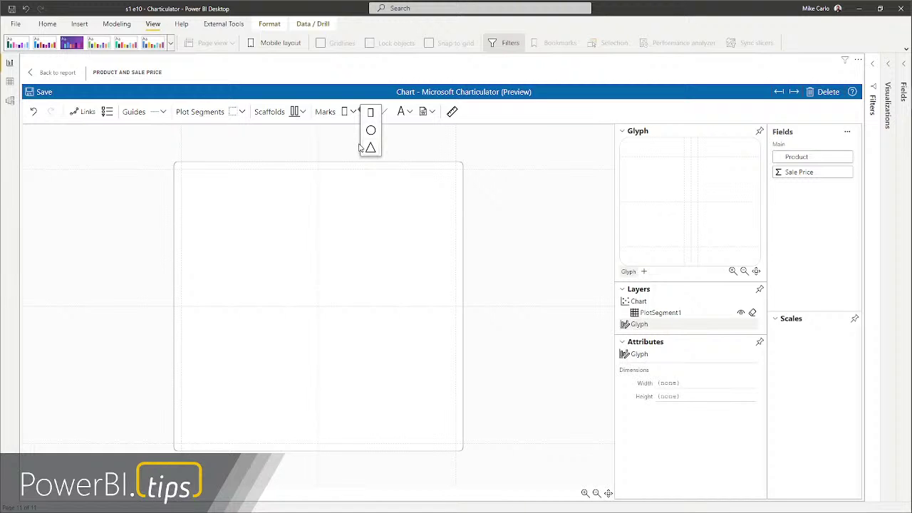
left_click(345, 134)
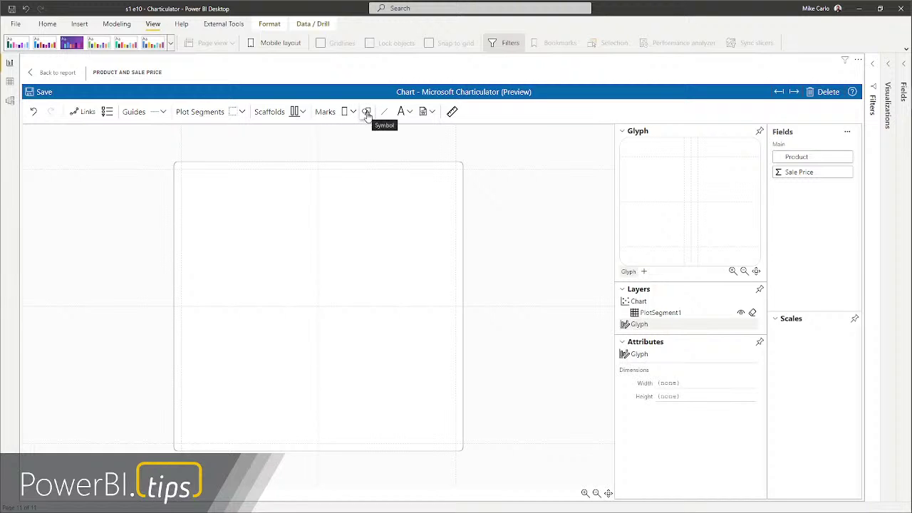
key("ctrl+1")
left_click(367, 112)
left_click_drag(341, 87, 395, 144)
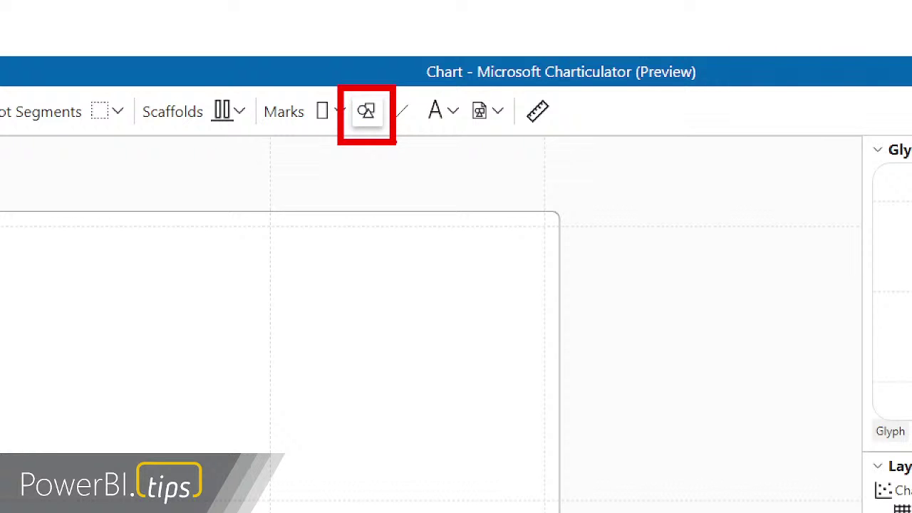
key("Escape")
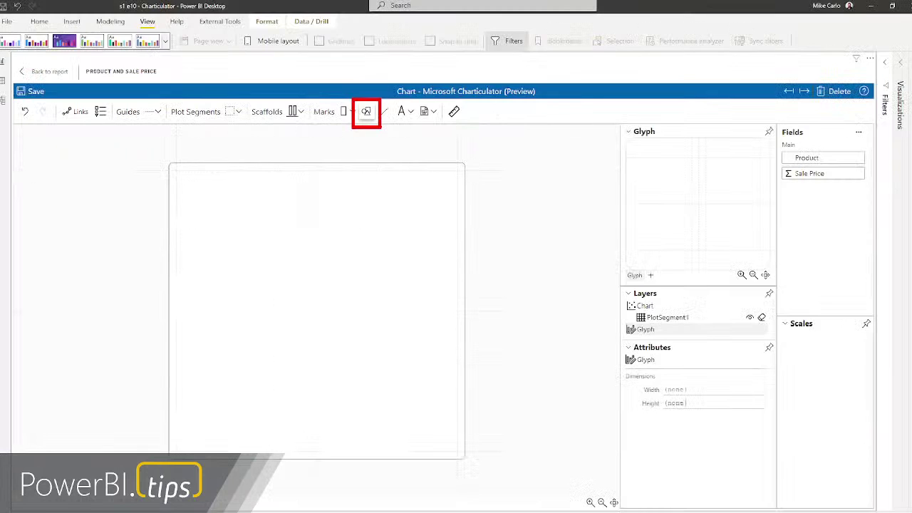
Examine the available text mark types, the plain text and the text box
left_click(406, 114)
key("ctrl+1")
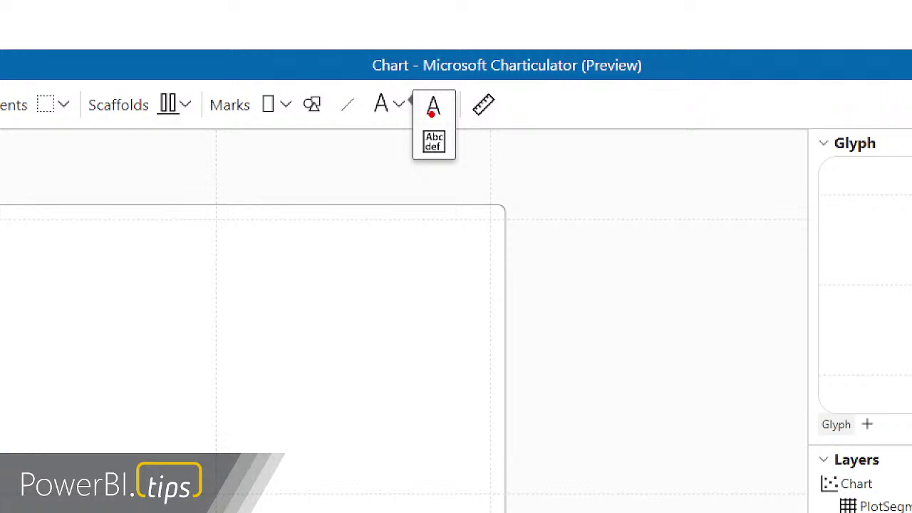
left_click(434, 141)
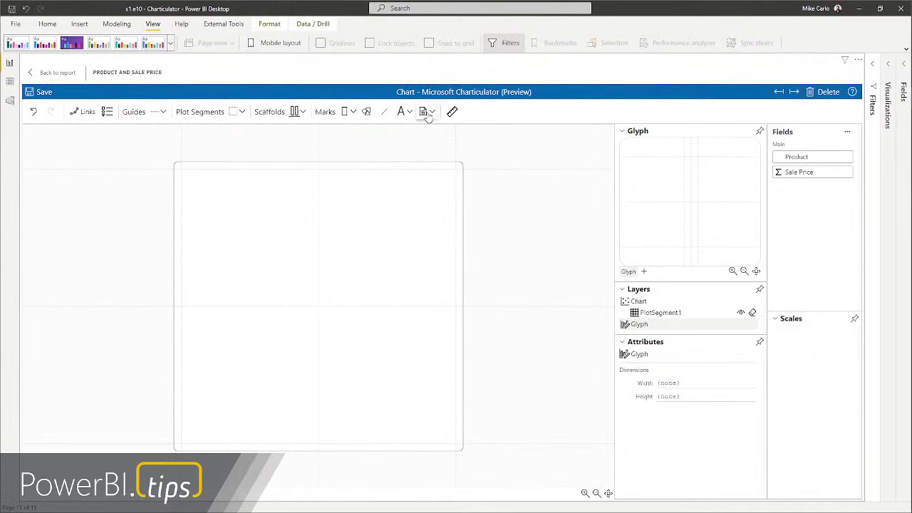
left_click(424, 113)
left_click(431, 112)
left_click(449, 130)
left_click(464, 136)
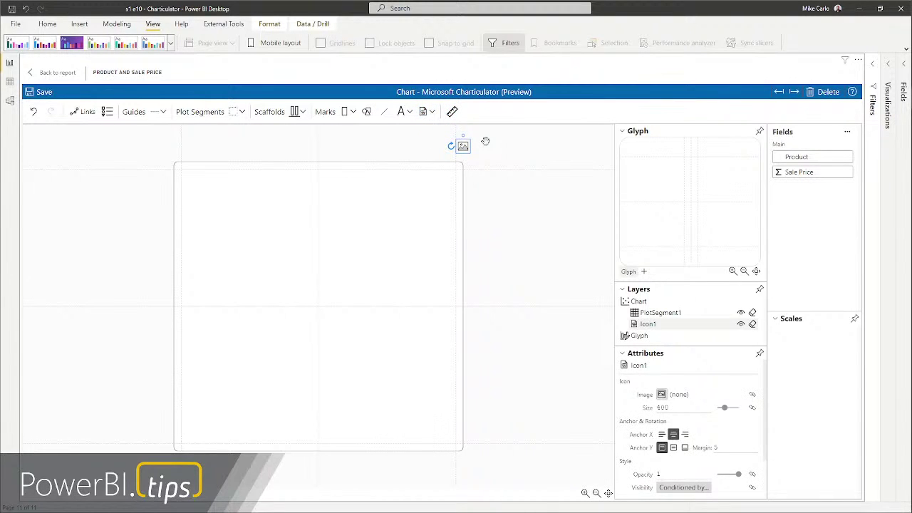
key("Delete")
Examine the icon and image mark types and the data axis tool
left_click(431, 113)
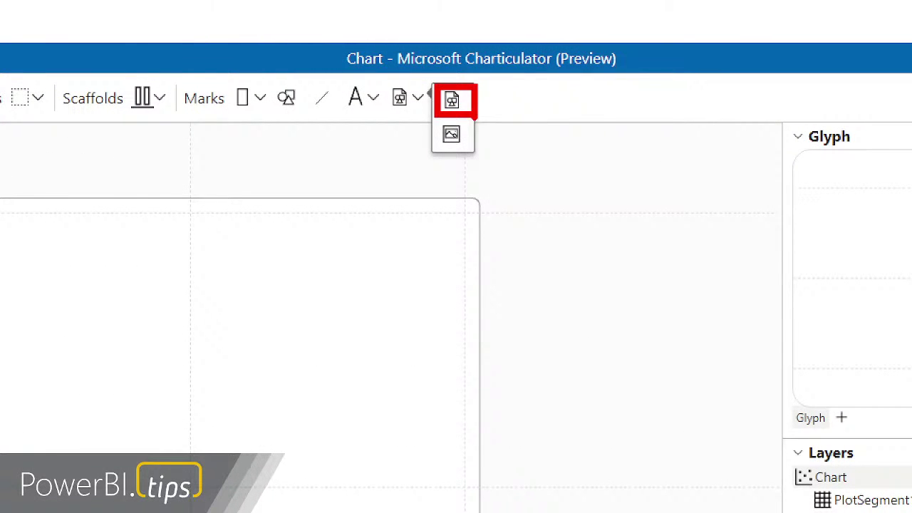
left_click(464, 143)
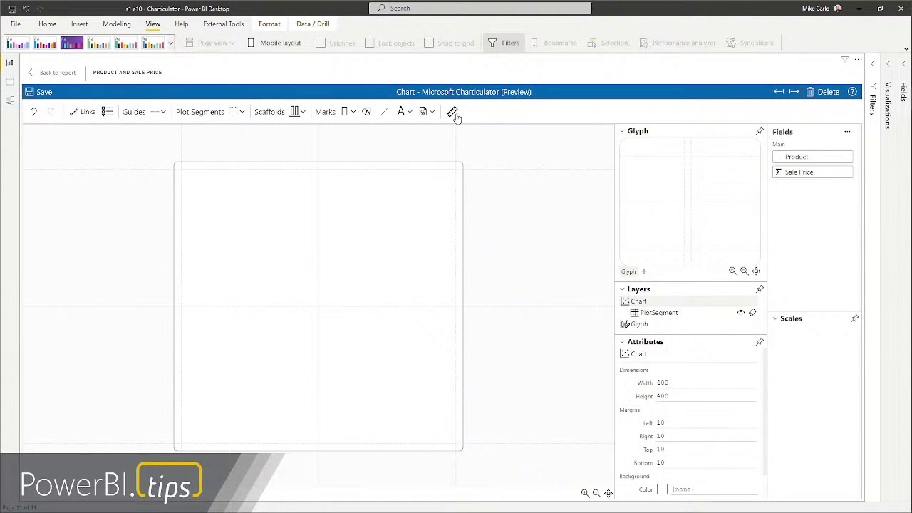
left_click(454, 115)
Preview the Product and Sale Price rows of the Main table
left_click(847, 134)
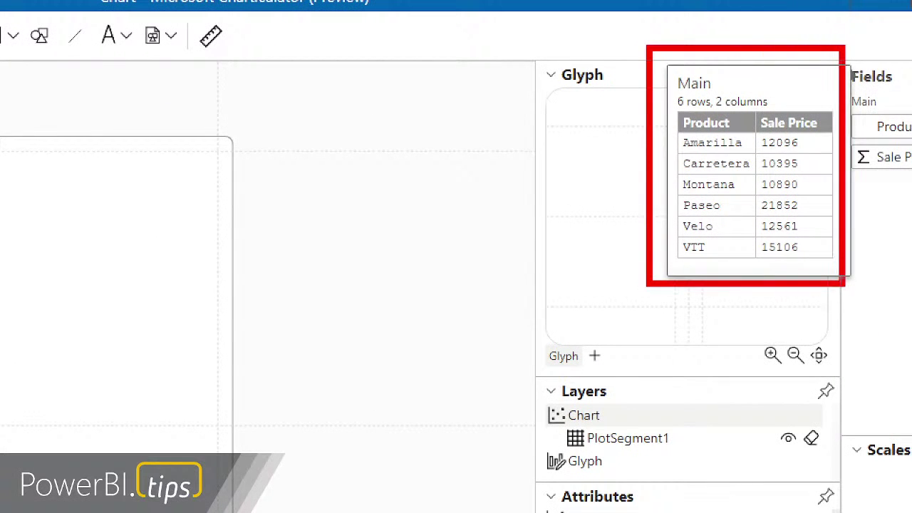
left_click(451, 245)
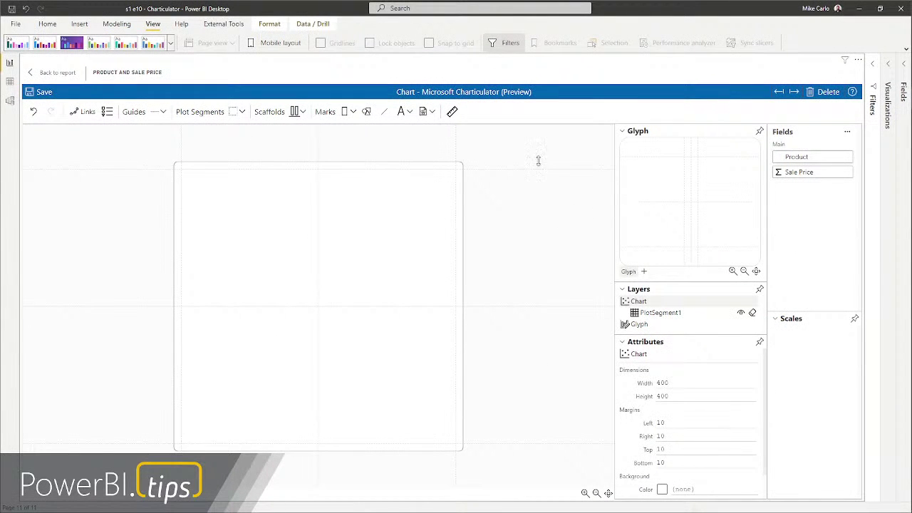
Add a rectangle mark that fills the glyph, and review the resulting PlotSegment1 attributes
left_click(345, 112)
left_click(675, 192)
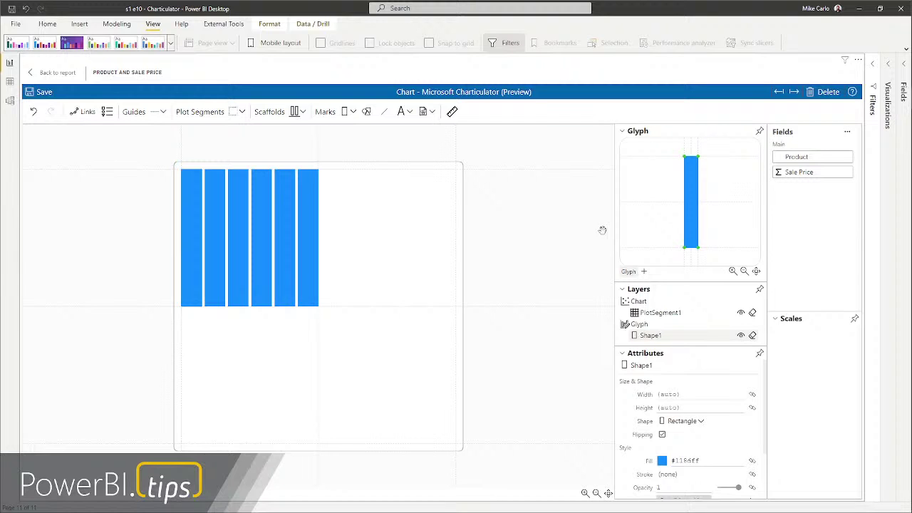
left_click(648, 313)
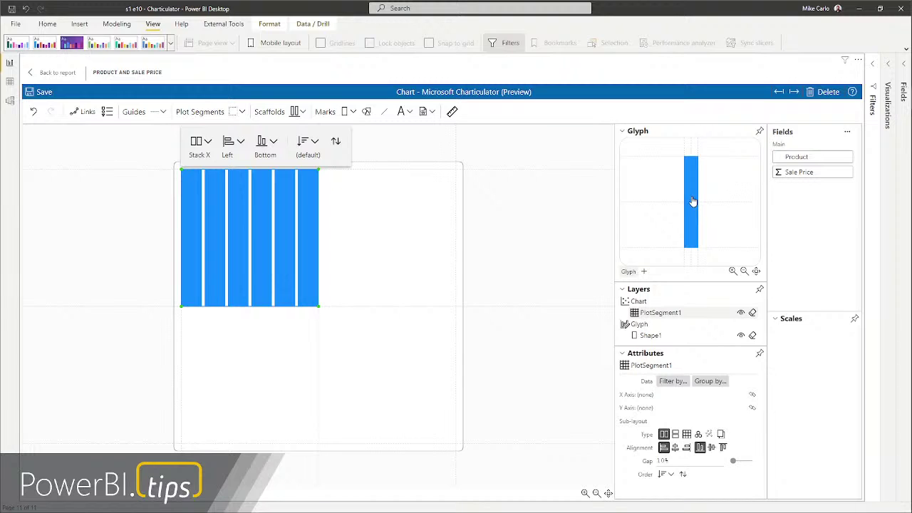
left_click(519, 297)
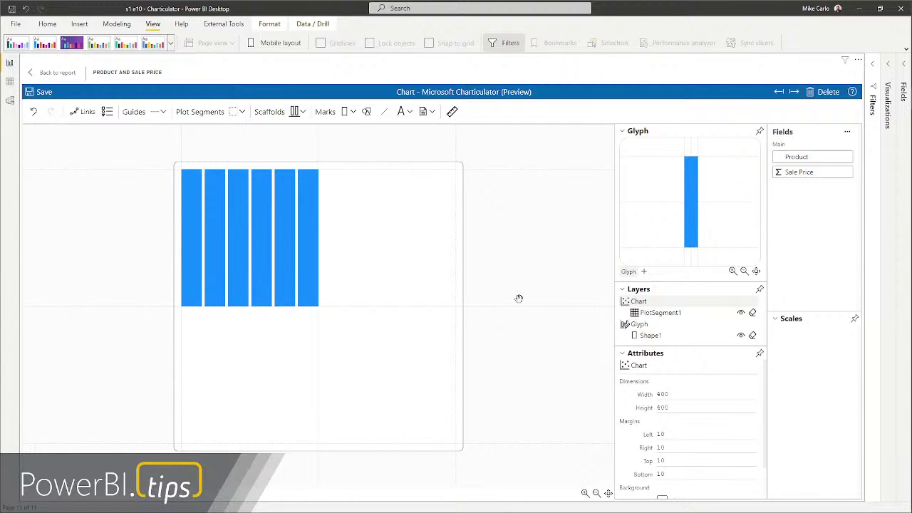
Enlarge the plot segment from the upper-left quarter to the full area inside the chart margins
left_click(317, 280)
left_click_drag(319, 306, 454, 442)
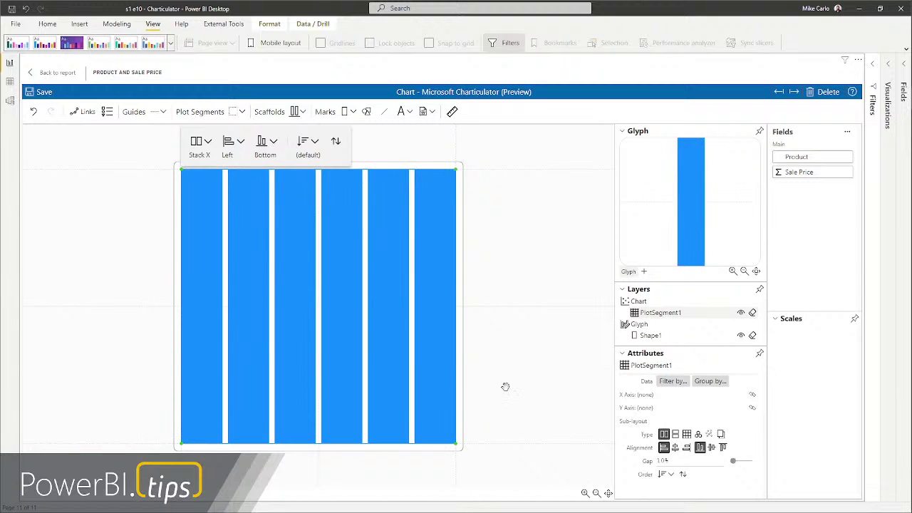
left_click(553, 385)
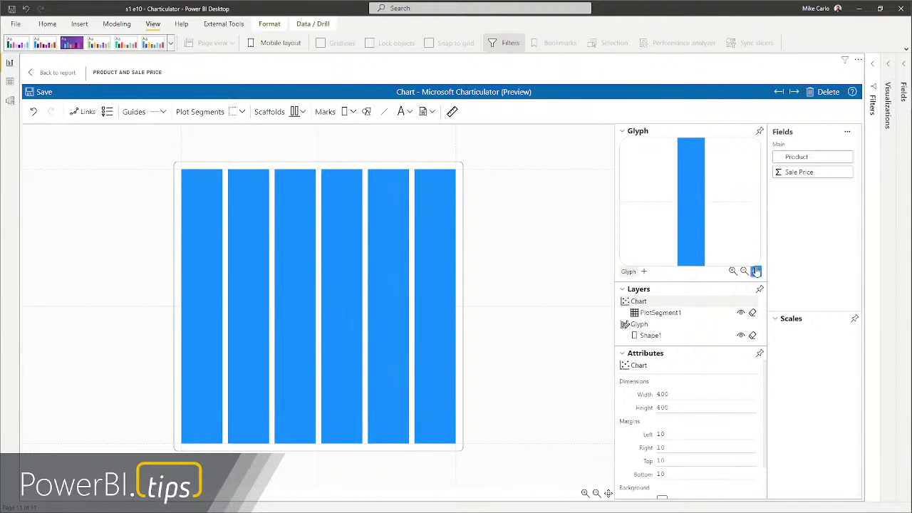
Undock the Glyph pane, enlarge it over the chart canvas and fit the glyph in its view
left_click(760, 132)
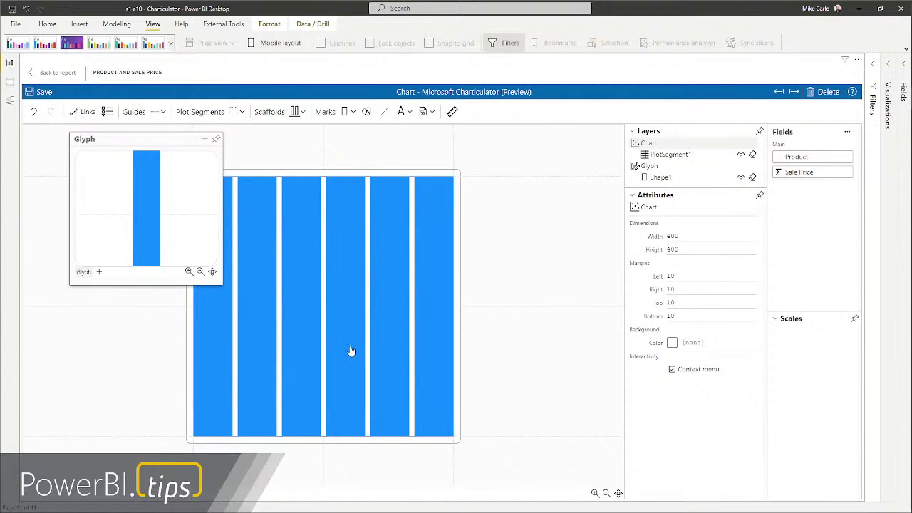
left_click_drag(224, 287, 499, 379)
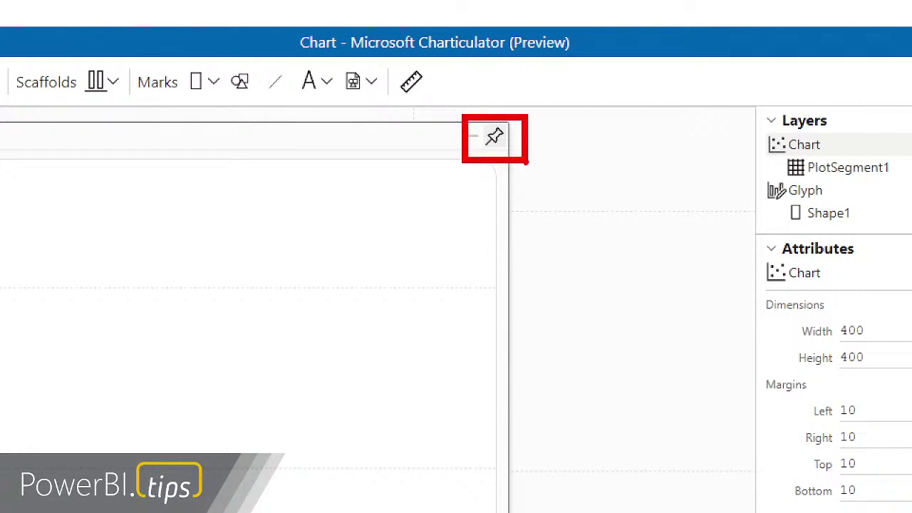
left_click_drag(294, 141, 478, 191)
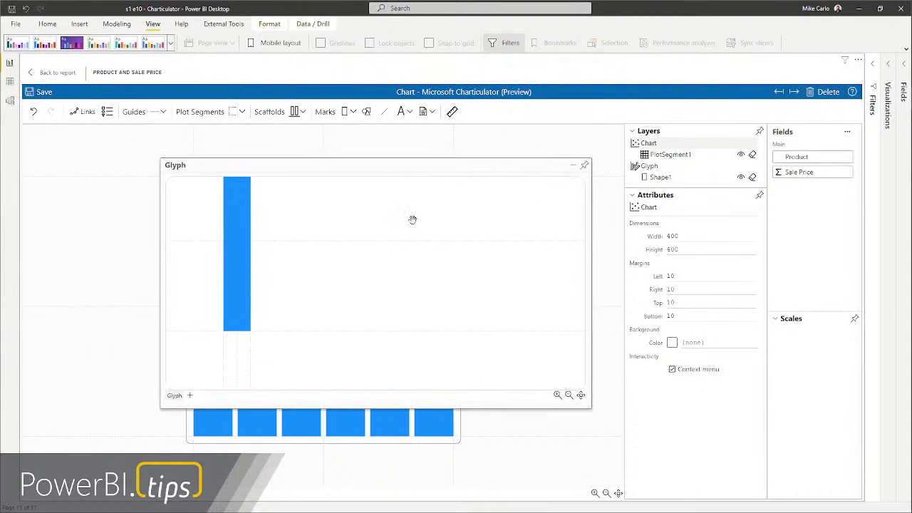
left_click(581, 395)
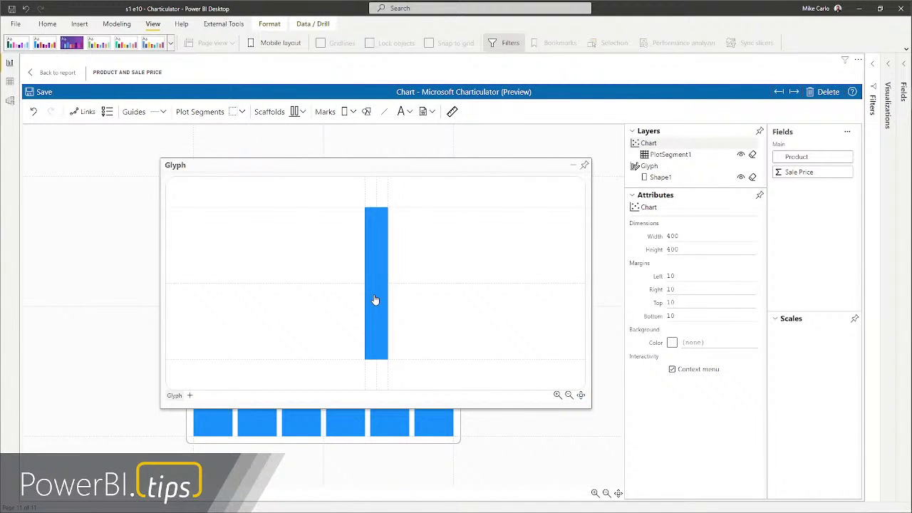
Examine the size, style and interactivity attributes of the glyph's rectangle
left_click(376, 250)
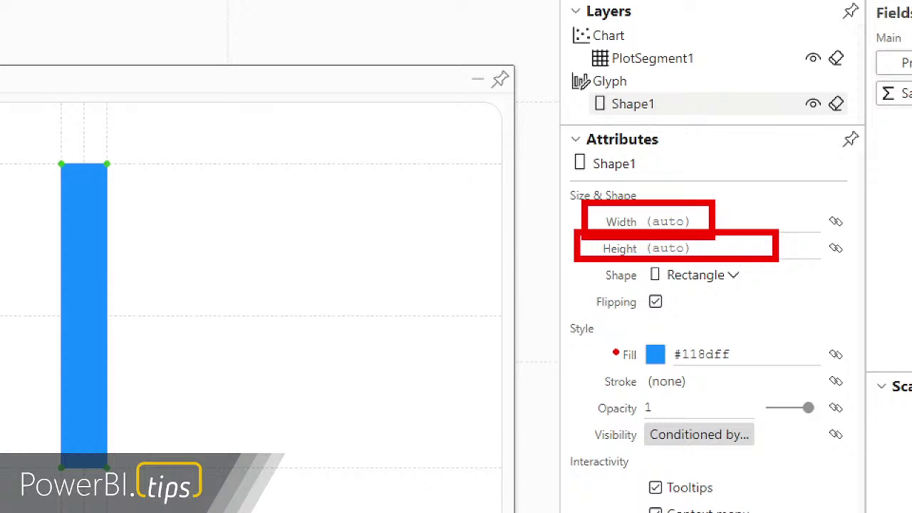
left_click_drag(566, 368, 611, 360)
mouse_move(568, 404)
left_mouse_down()
mouse_move(593, 387)
mouse_move(585, 385)
left_mouse_up()
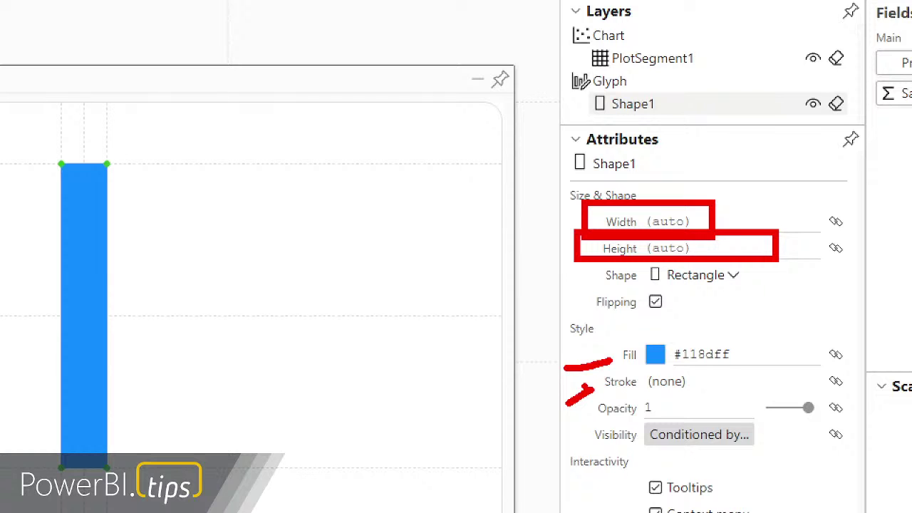
left_click_drag(571, 422, 598, 412)
left_click_drag(560, 451, 589, 441)
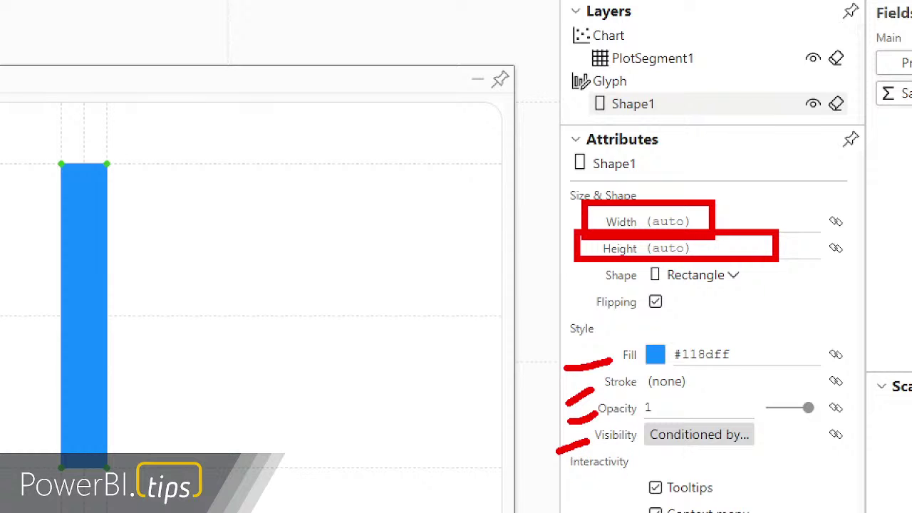
key("Escape")
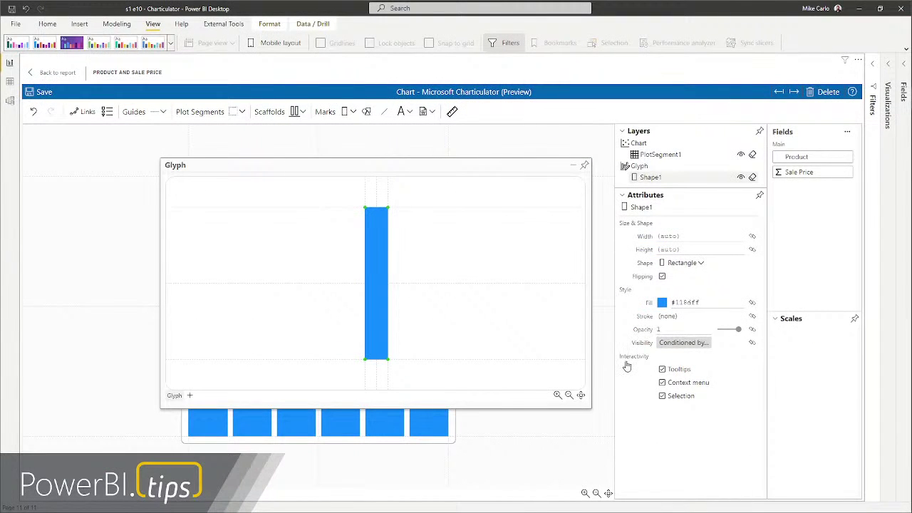
key("ctrl+1")
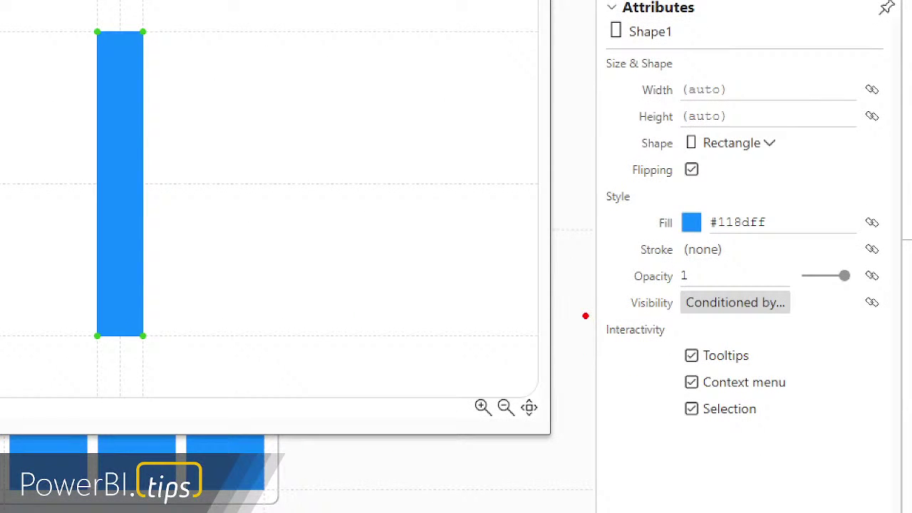
left_click_drag(608, 349, 714, 416)
left_click_drag(794, 449, 805, 434)
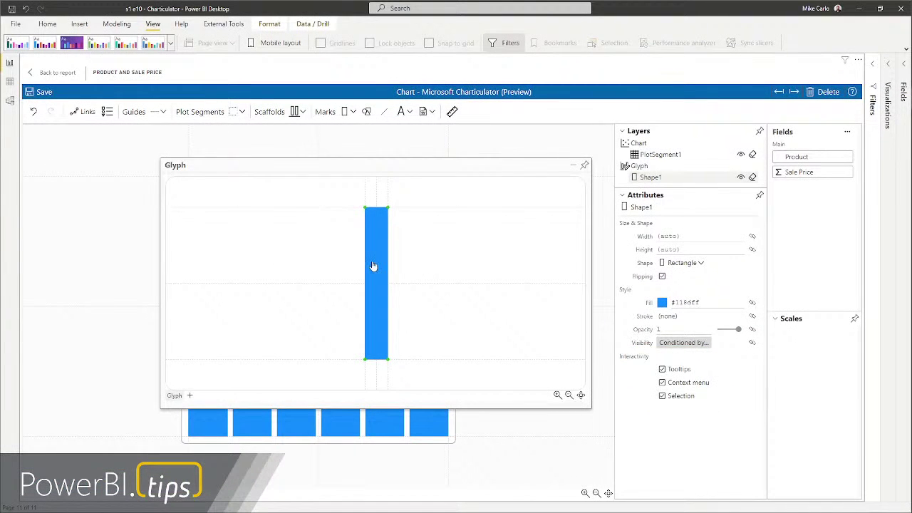
Bind the height of the glyph's rectangle to Sale Price, review its height expression and dock the Glyph pane again
left_click_drag(804, 176, 359, 301)
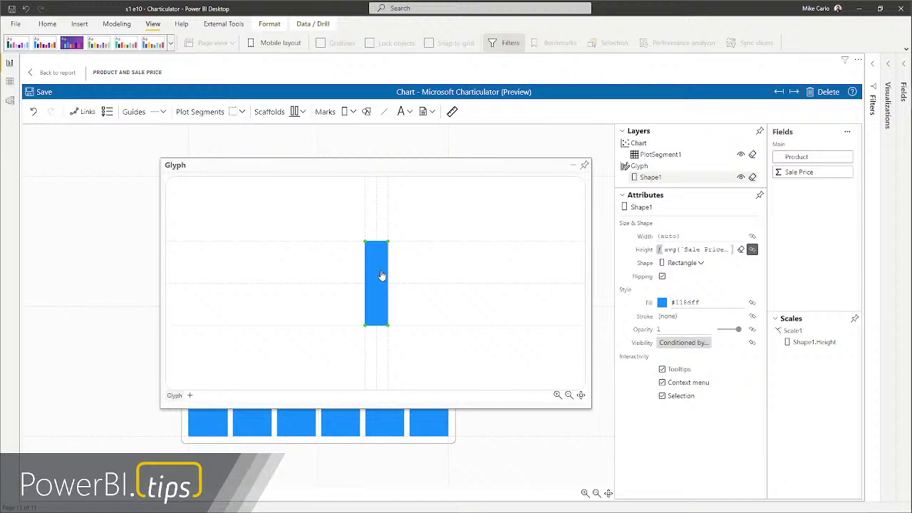
left_click(670, 252)
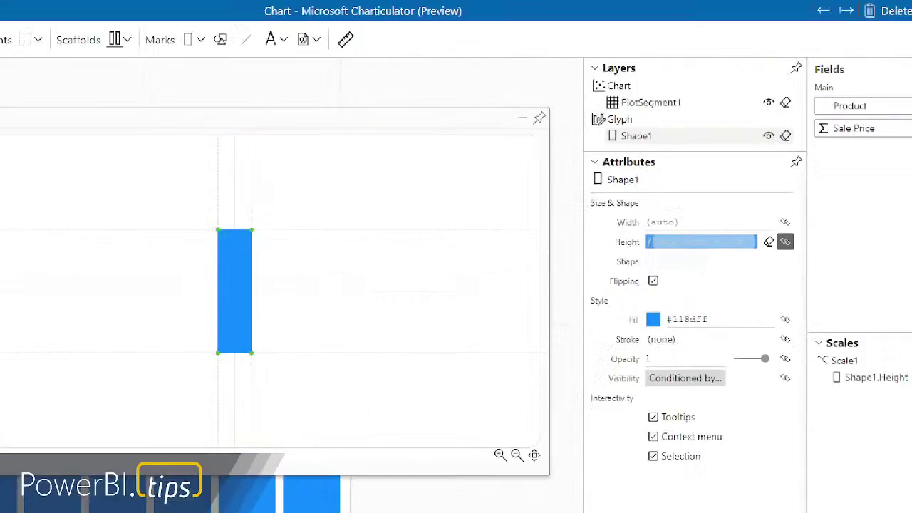
left_click(709, 322)
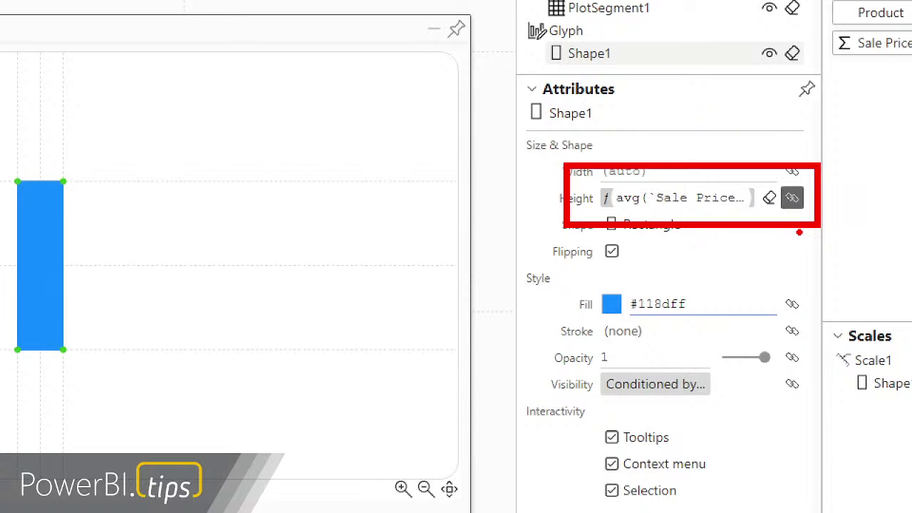
mouse_move(817, 146)
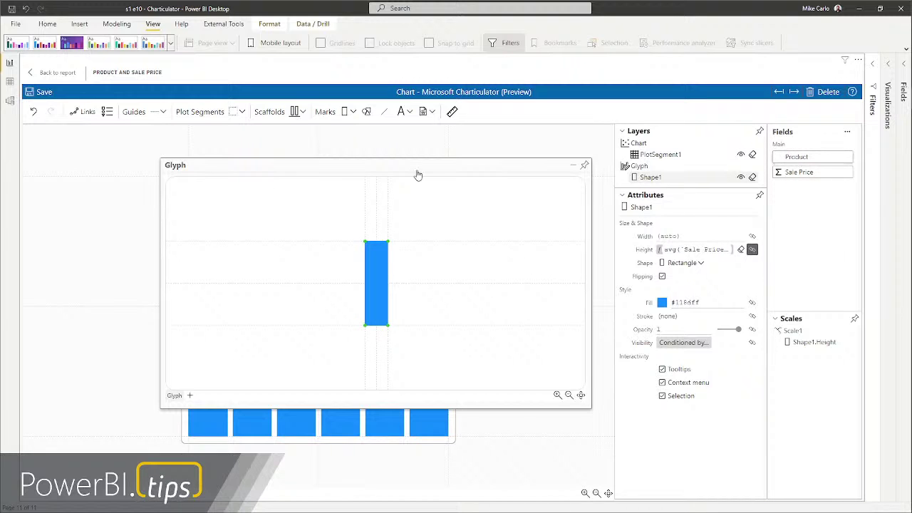
left_click(585, 164)
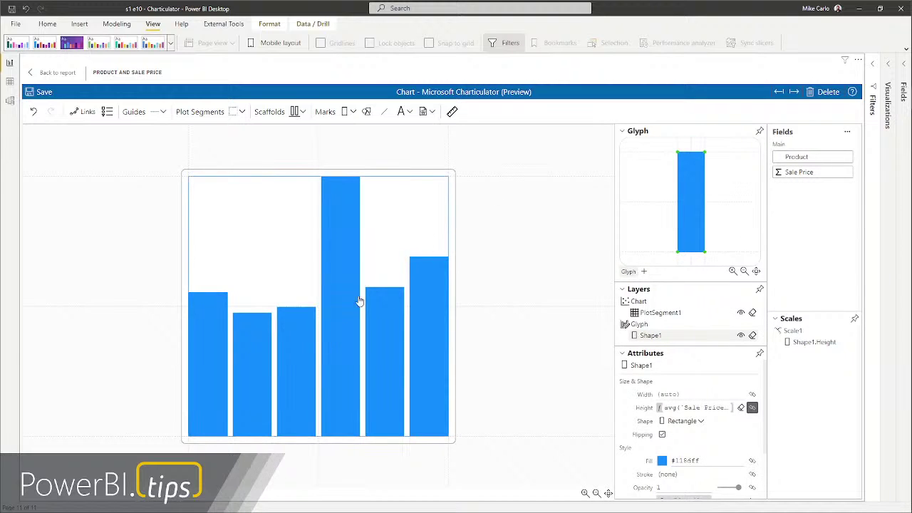
Assign the Product field to the X axis of the plot segment
left_click(218, 229)
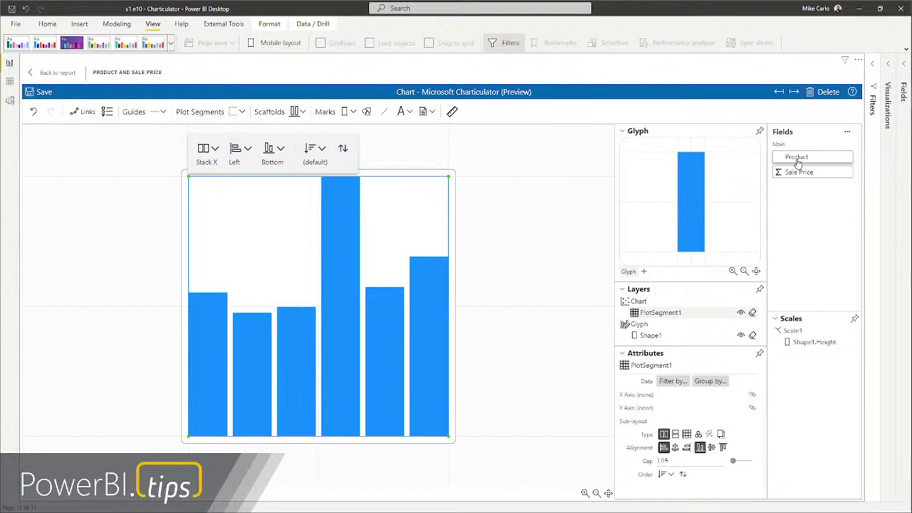
left_click_drag(798, 163, 325, 435)
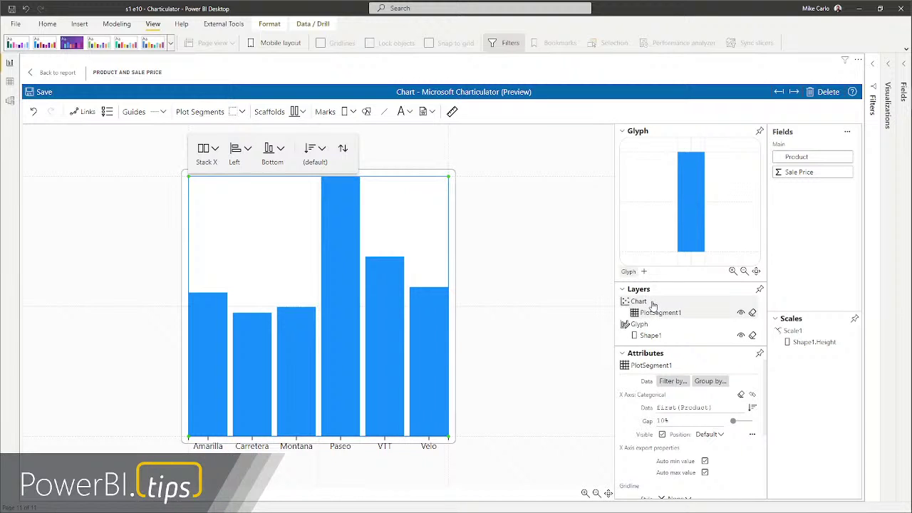
Set the chart's bottom margin to 40 to make room for the product labels
left_click(653, 305)
scroll(684, 421, "down", 1)
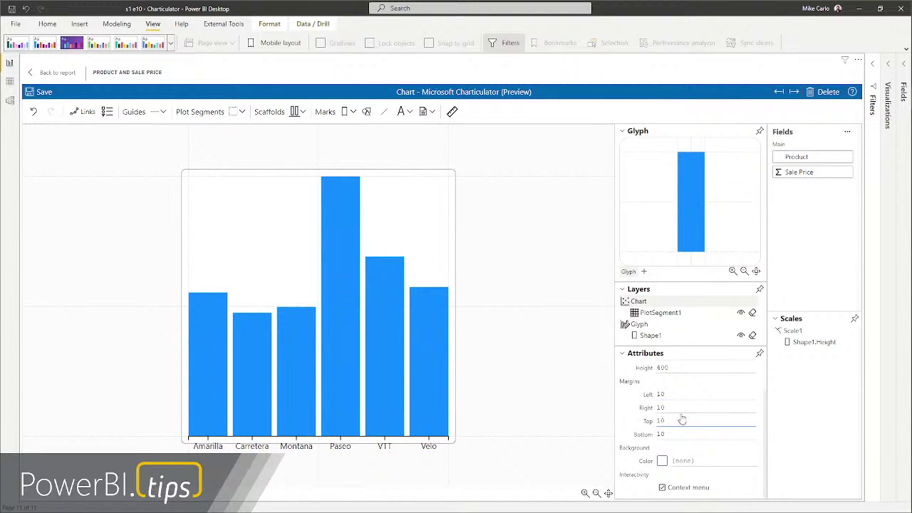
left_click(673, 433)
type("40")
key("Return")
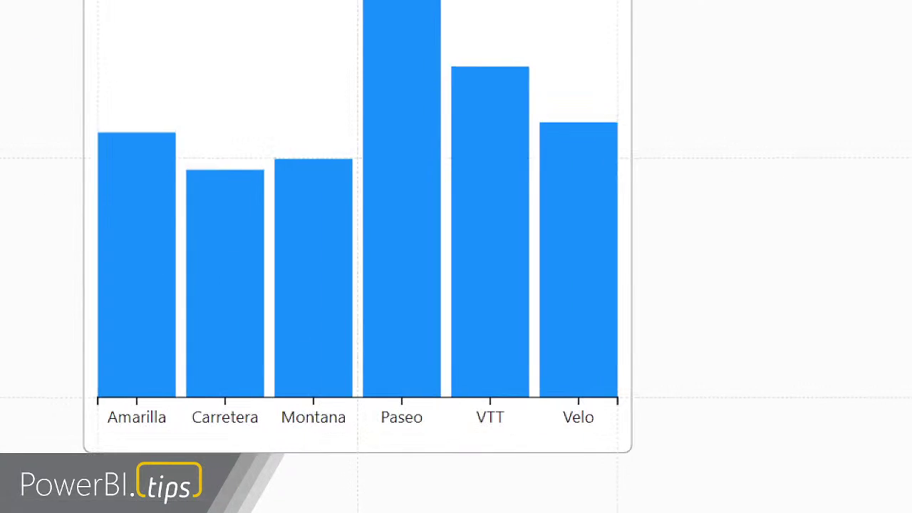
mouse_move(86, 382)
left_mouse_down()
mouse_move(362, 447)
mouse_move(683, 449)
left_mouse_up()
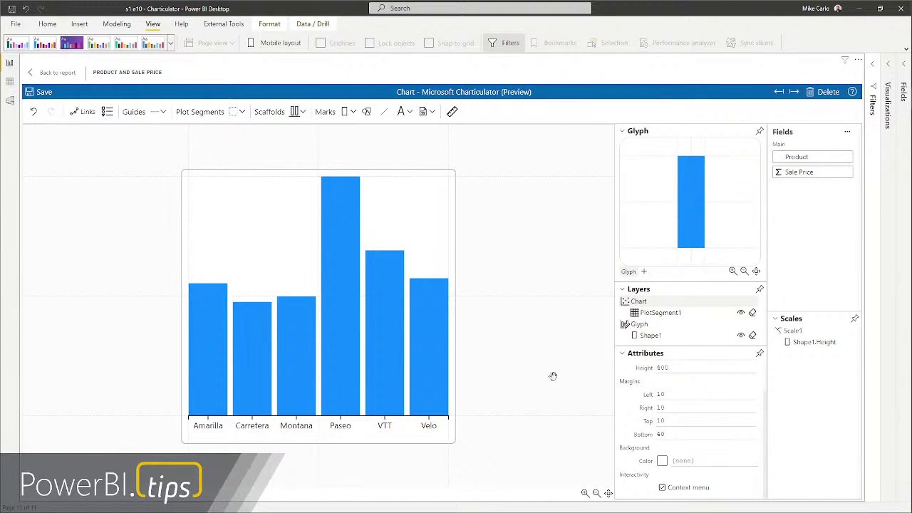
Bind the fill of the glyph's rectangle to the Product field and review its color mapping
left_click(652, 338)
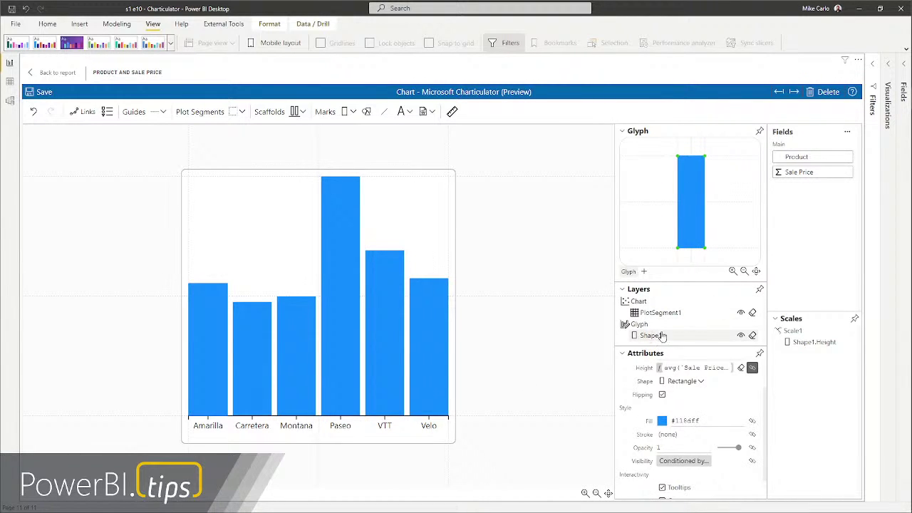
left_click_drag(805, 158, 697, 421)
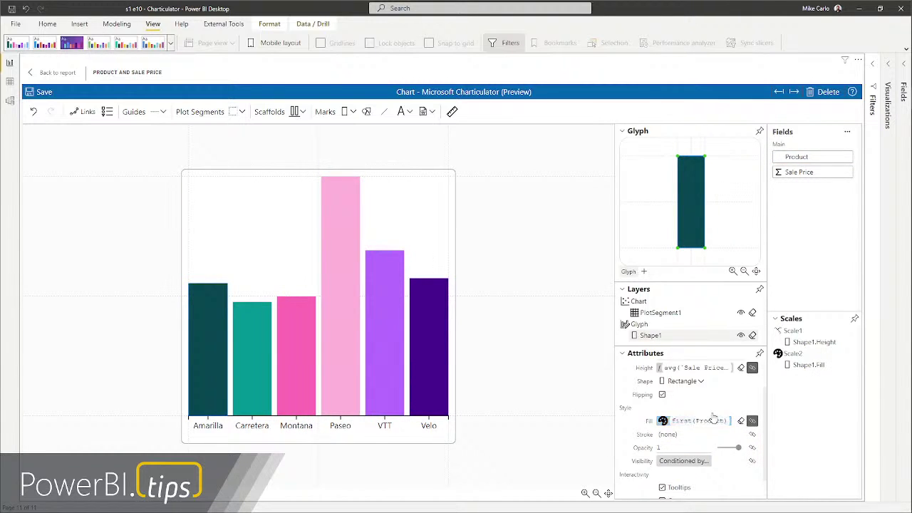
left_click(752, 422)
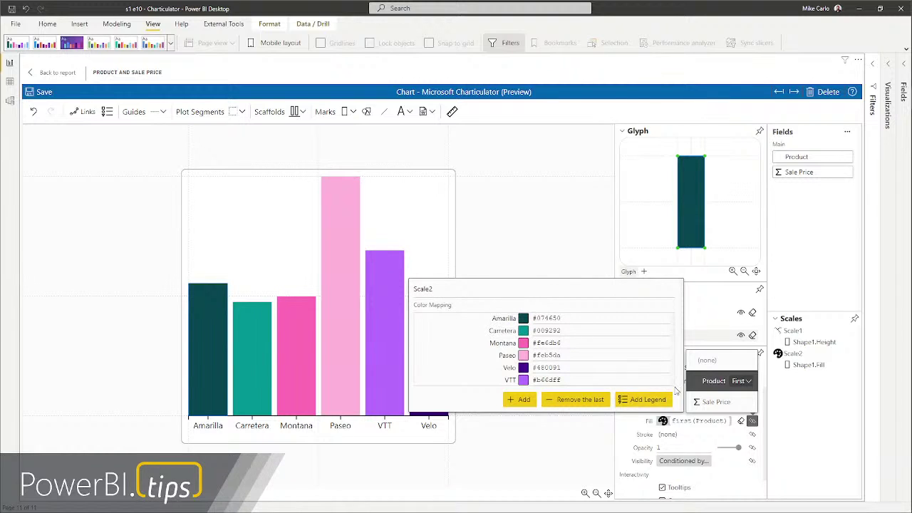
left_click(555, 255)
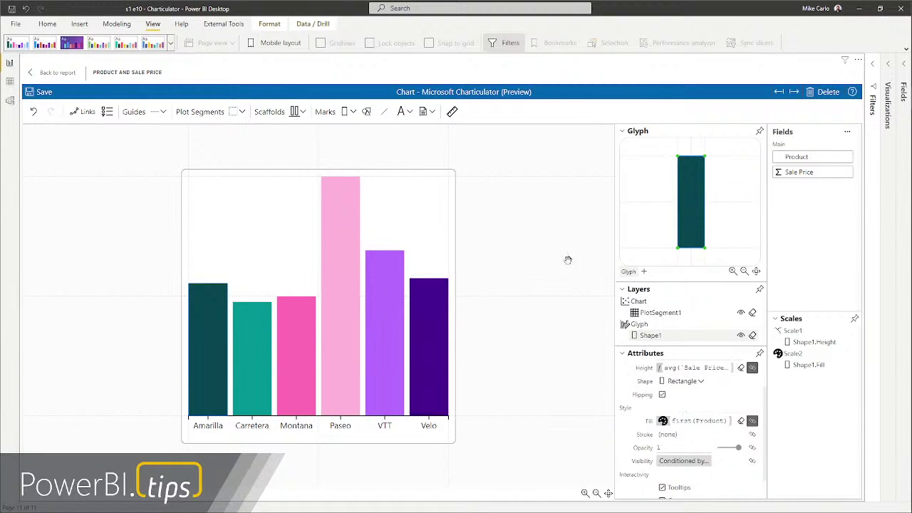
Bind the rectangle's fill to Sale Price and apply the Spectral gradient palette
left_click(752, 422)
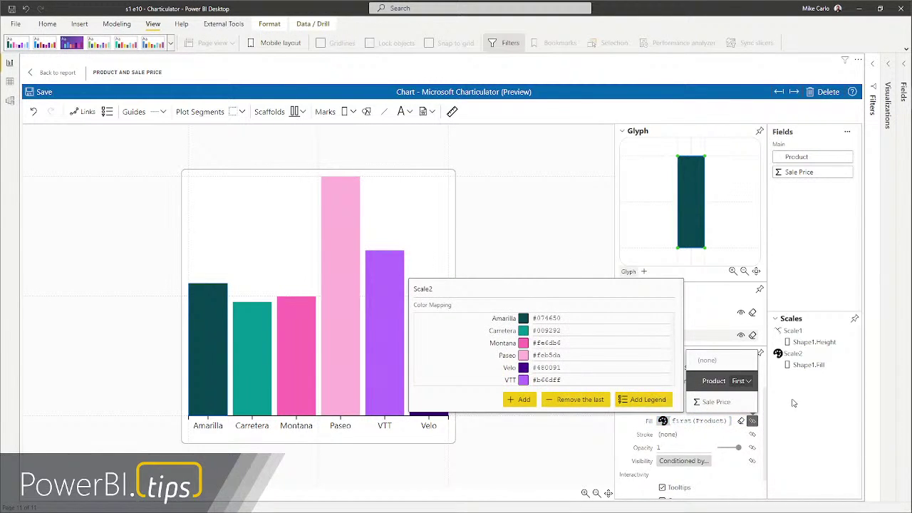
left_click(710, 401)
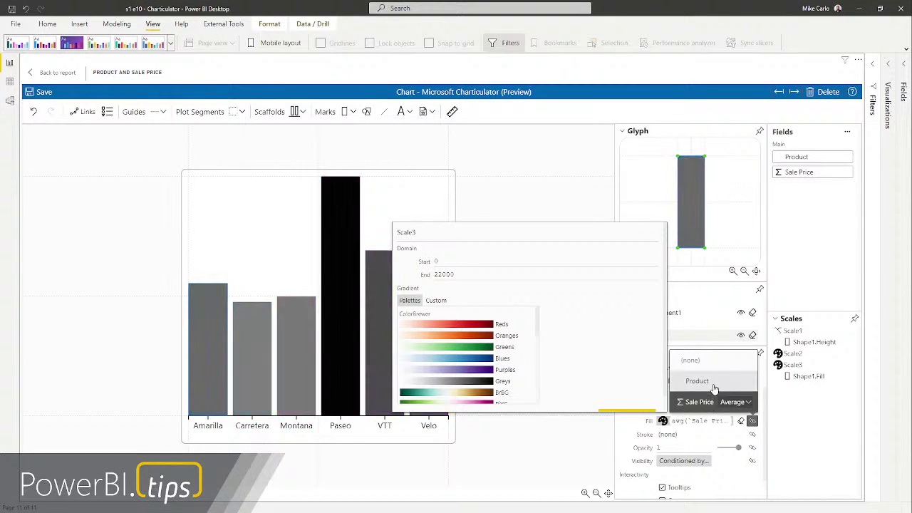
scroll(479, 367, "down", 2)
scroll(477, 367, "down", 5)
scroll(477, 363, "up", 5)
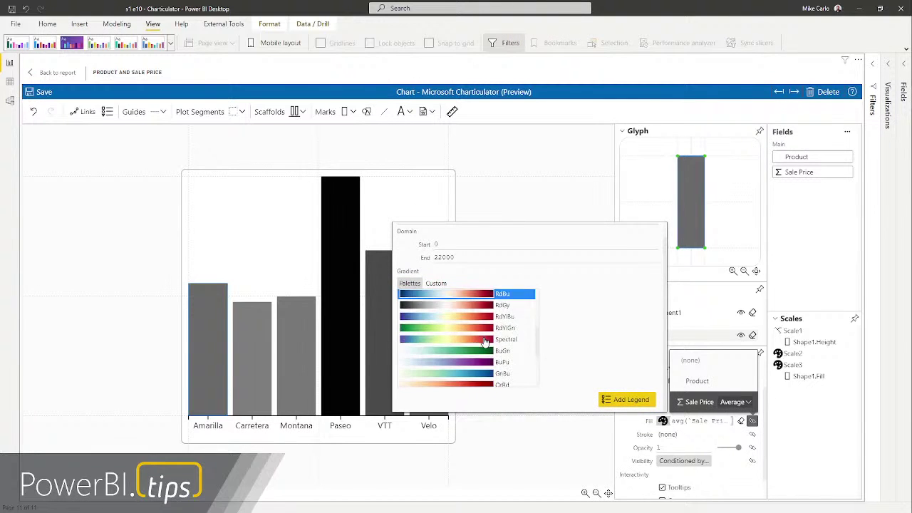
left_click(473, 328)
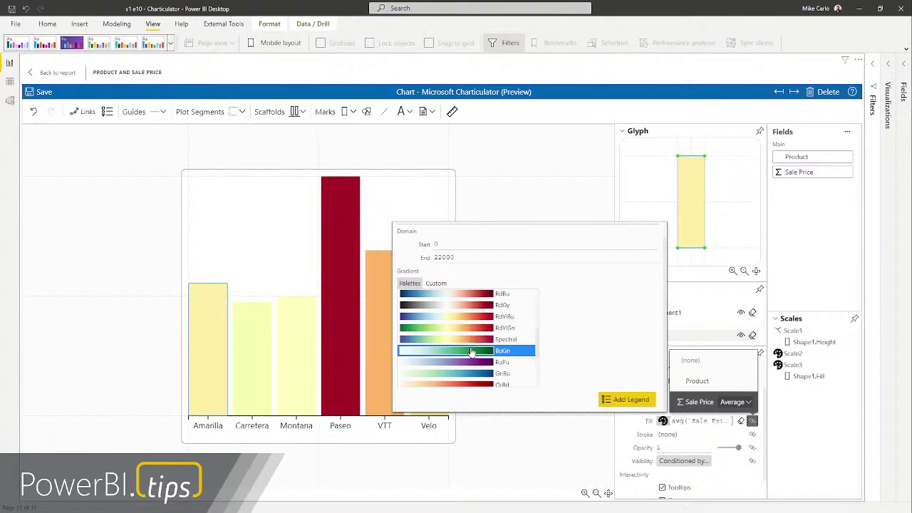
scroll(469, 329, "up", 1)
scroll(469, 329, "up", 3)
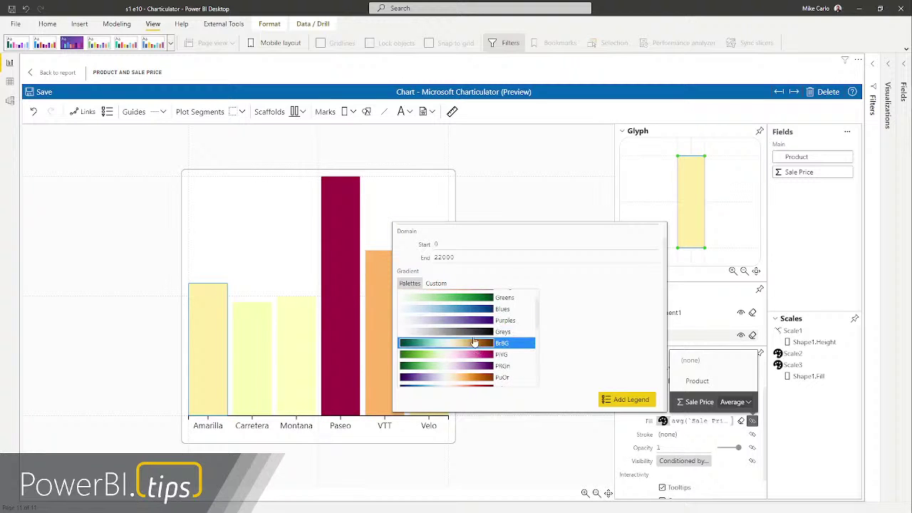
Reduce the custom gradient to #5e4fa2, #3288bd, #66c2a5, #f46d43 and #9e0142 by removing its other colors
left_click(436, 284)
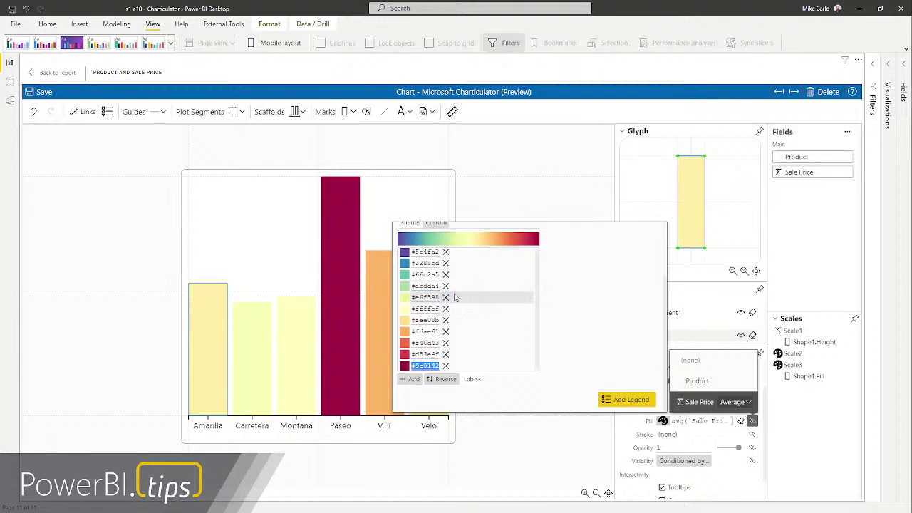
scroll(456, 309, "down", 1)
left_click(447, 306)
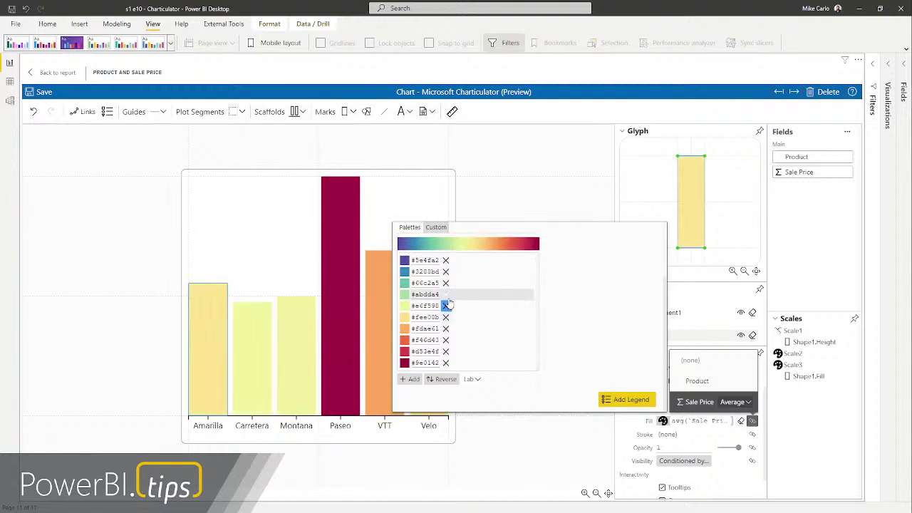
left_click(447, 295)
left_click(447, 318)
left_click(447, 330)
left_click(447, 352)
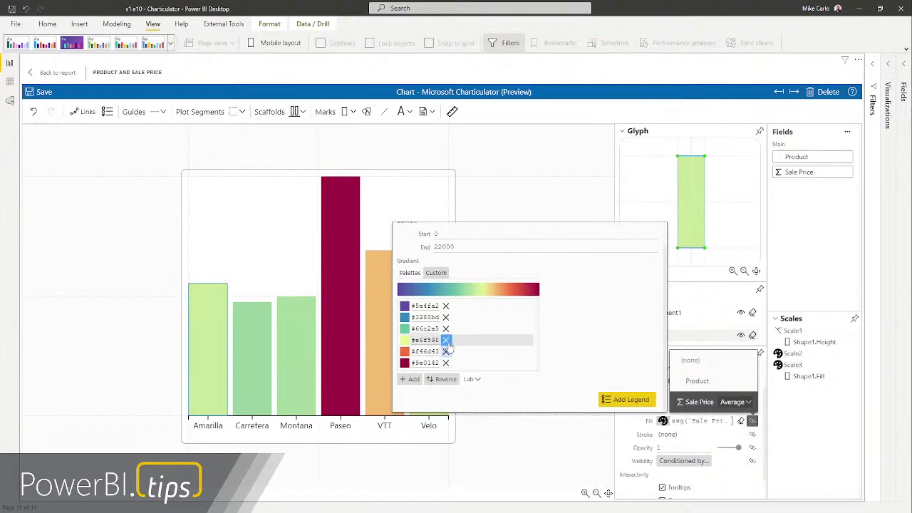
left_click(446, 340)
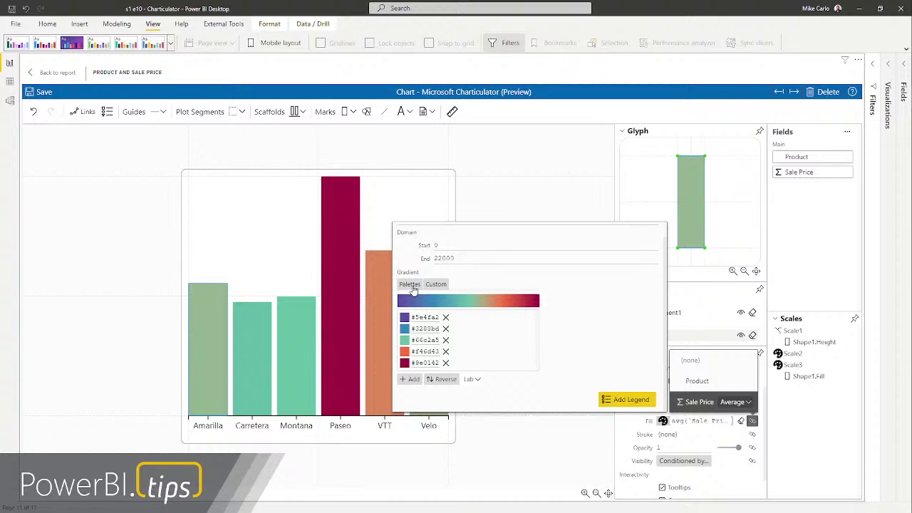
Review the Sale Price aggregation options, bind the rectangle's fill back to Product and rename its color scale Product Colors
left_click(412, 285)
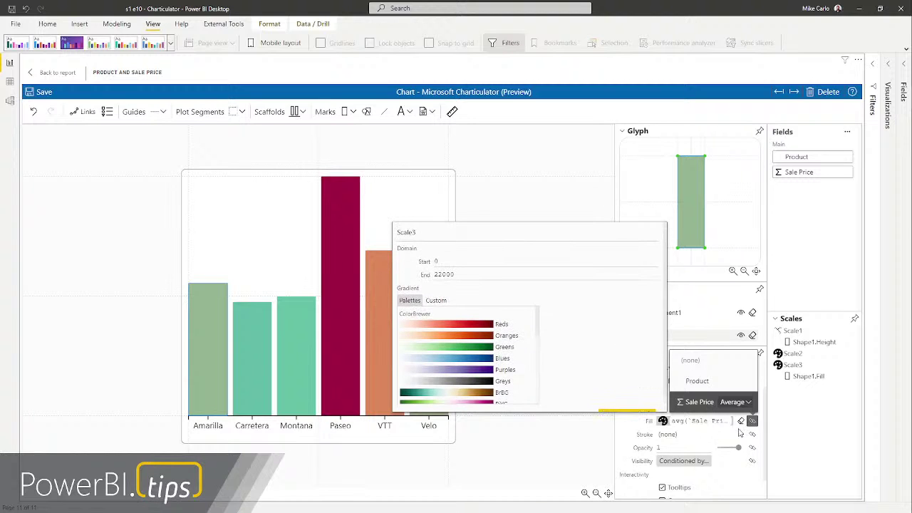
left_click(745, 403)
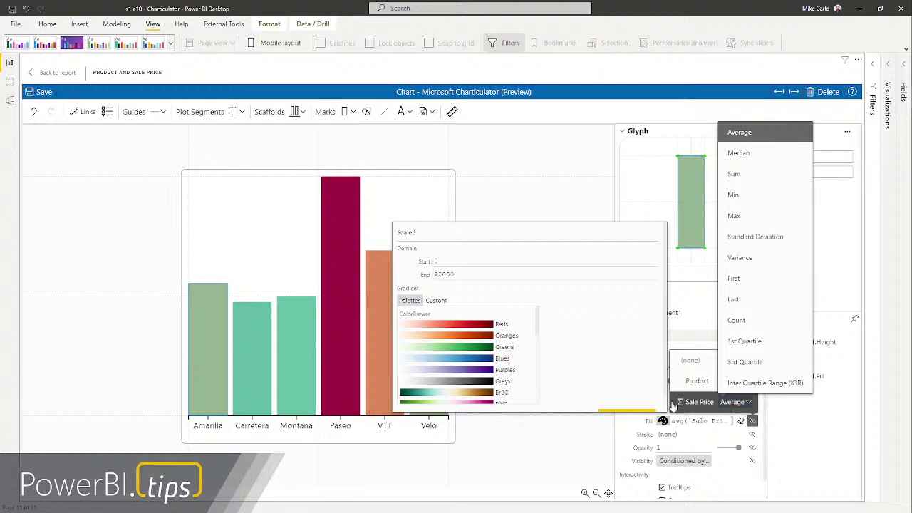
left_click(698, 383)
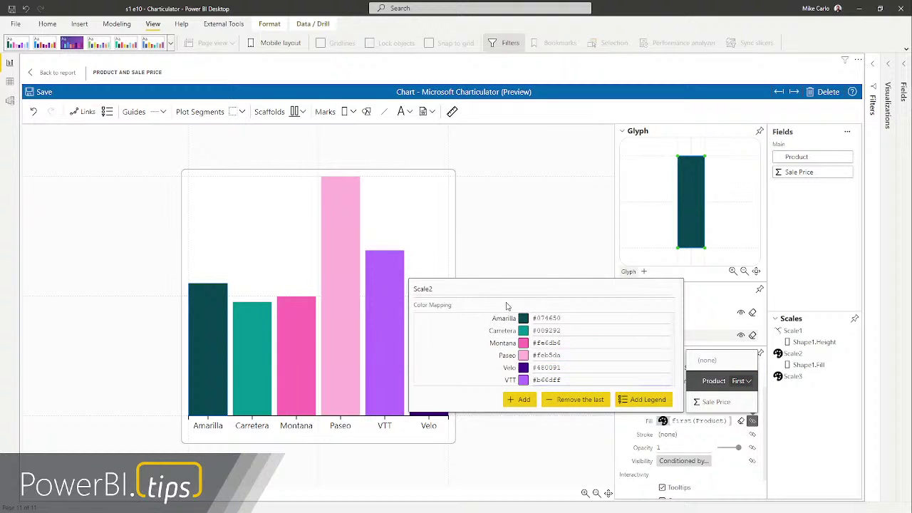
left_click(448, 290)
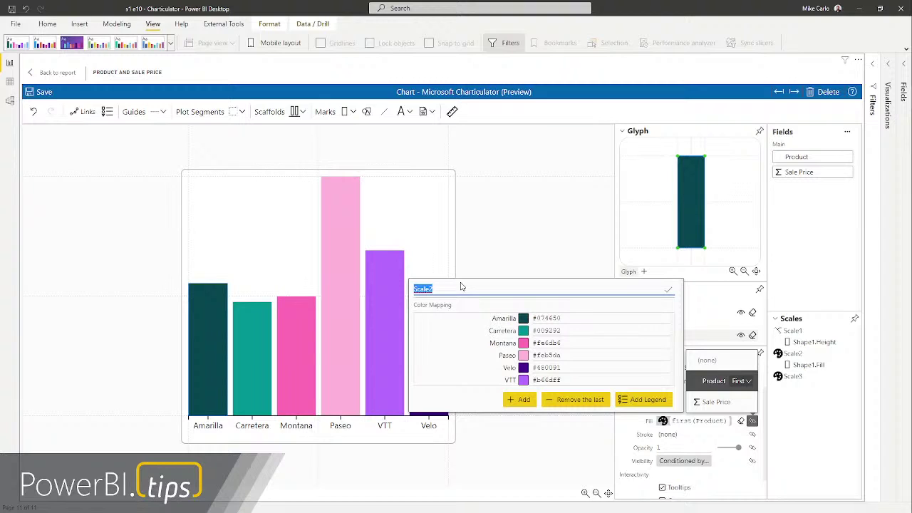
type("For")
type("duct Colors")
key("Return")
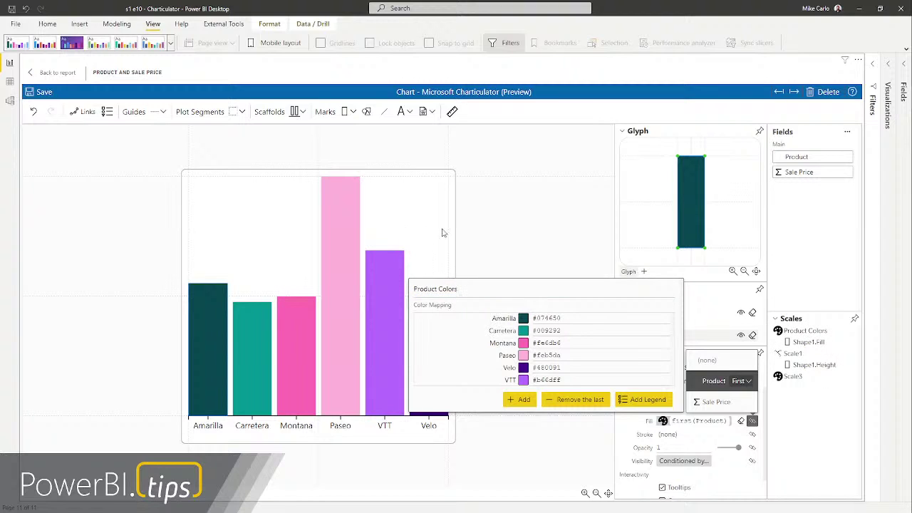
left_click(514, 248)
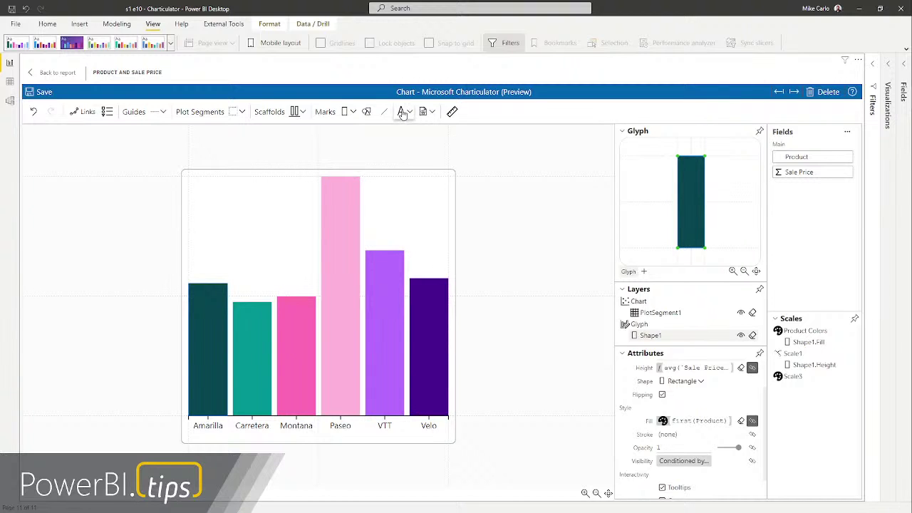
Add a text mark anchored at the center of the glyph's rectangle
left_click_drag(403, 114, 664, 195)
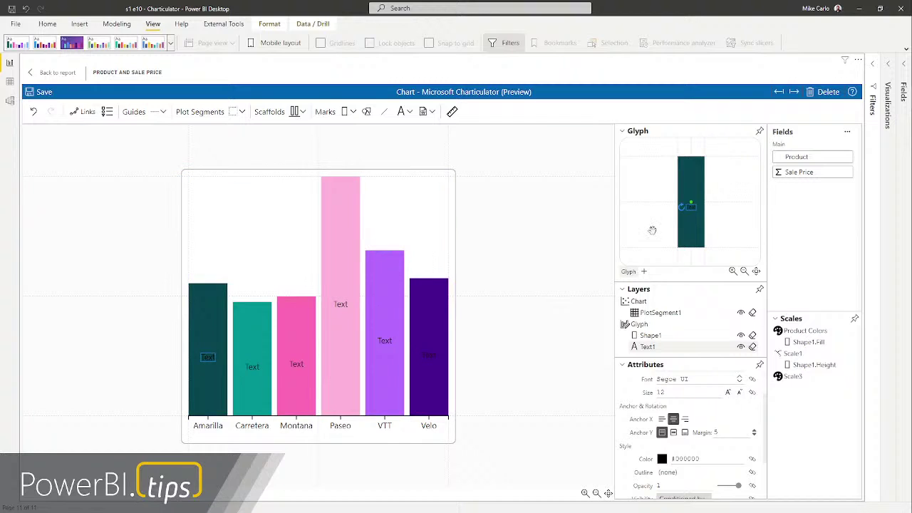
scroll(699, 211, "up", 2)
scroll(693, 214, "up", 2)
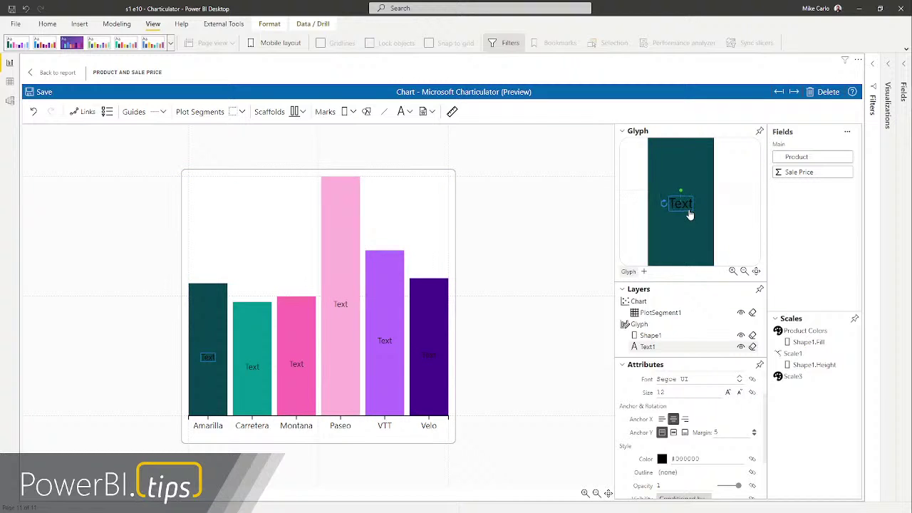
scroll(688, 212, "up", 2)
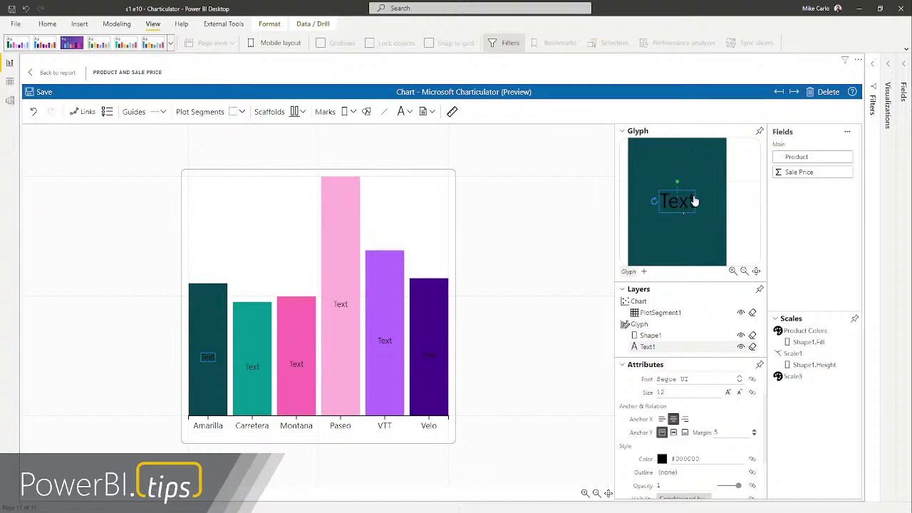
Rotate the glyph's text mark to read vertically and offset it to the left of its anchor point
mouse_move(677, 207)
left_mouse_down()
mouse_move(717, 213)
mouse_move(666, 211)
left_mouse_up()
double_click(668, 212)
left_click(666, 218)
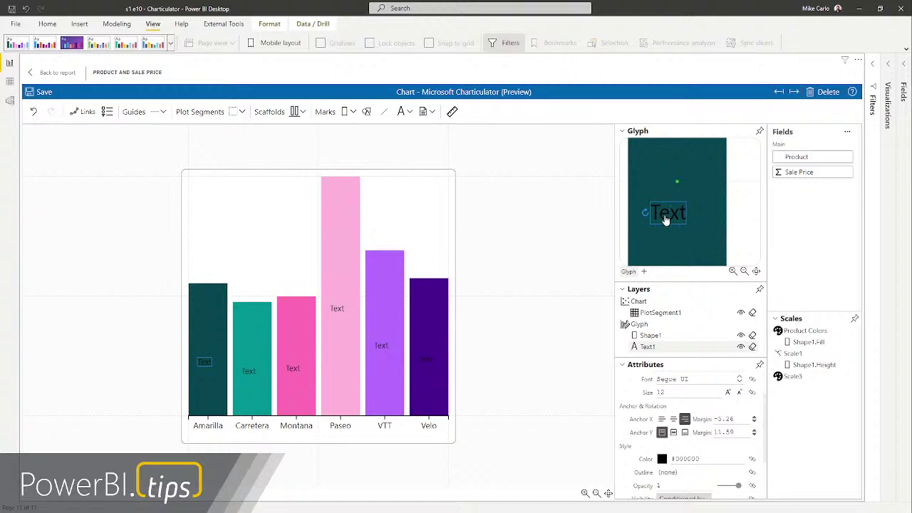
left_click_drag(643, 212, 677, 165)
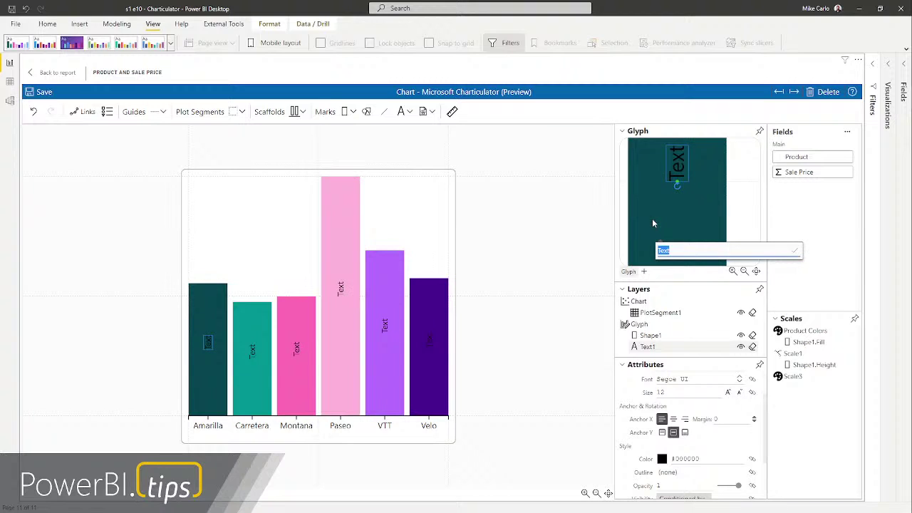
left_click(677, 186)
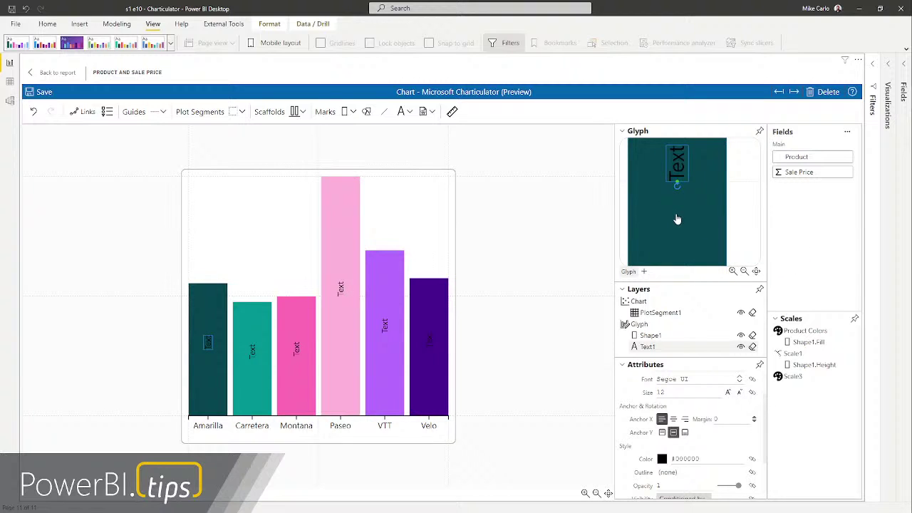
left_click_drag(678, 186, 655, 205)
scroll(691, 208, "down", 3)
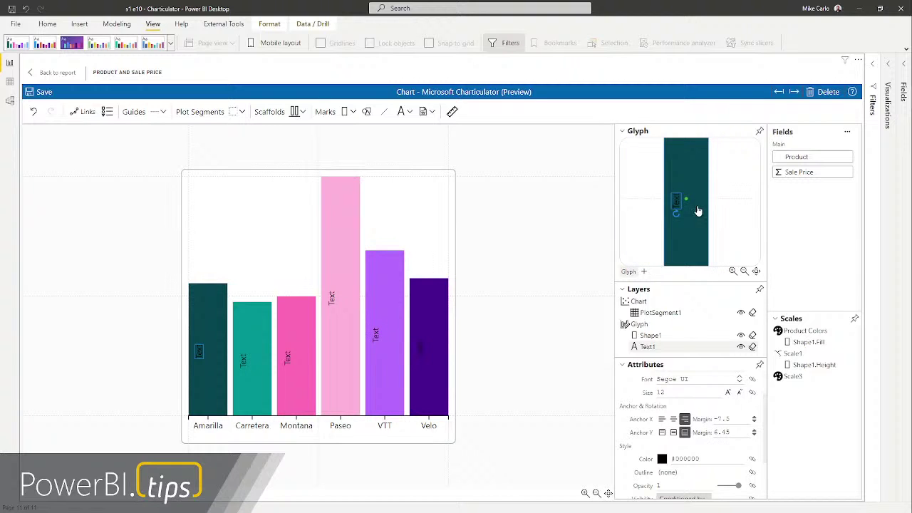
Undock the Glyph pane, enlarge it over the chart canvas and fit the glyph with its text in view
left_click(760, 131)
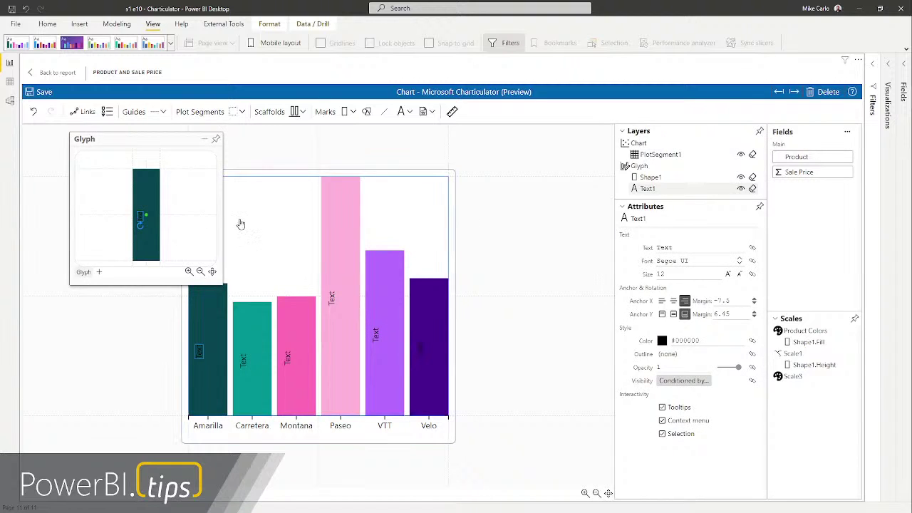
left_click(213, 272)
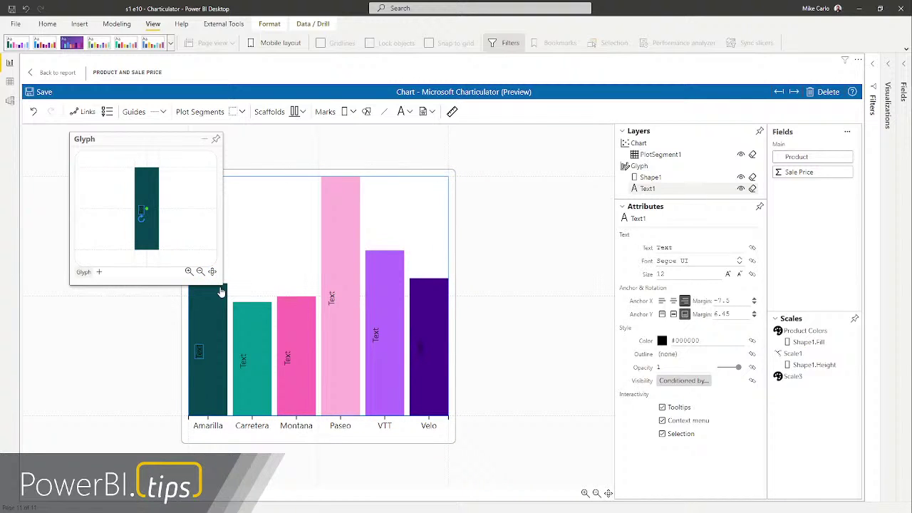
left_click_drag(219, 280, 565, 447)
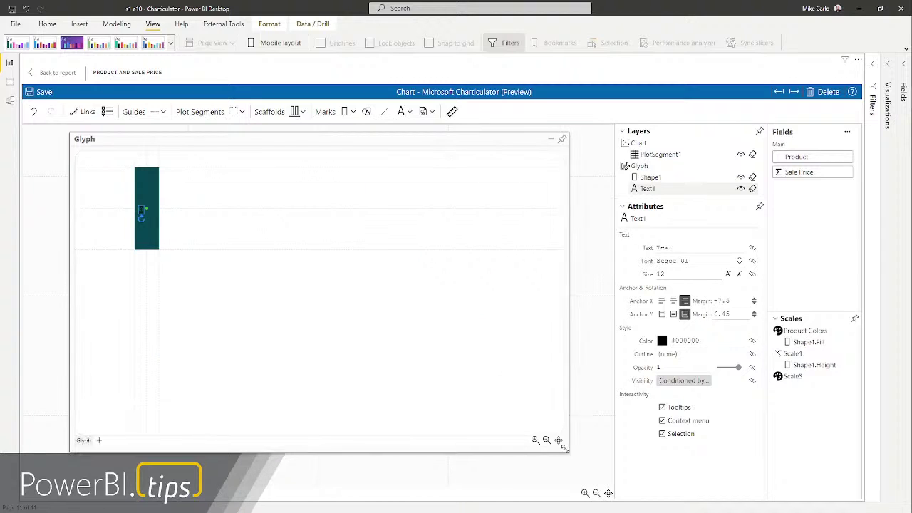
left_click(558, 438)
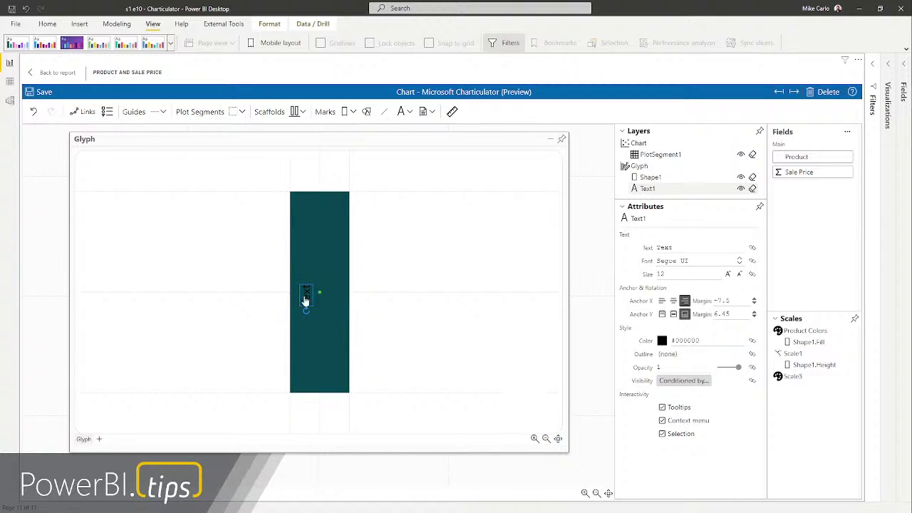
Anchor the text mark to the bottom center of the rectangle and place the vertical text just above that point
left_click_drag(320, 292, 322, 394)
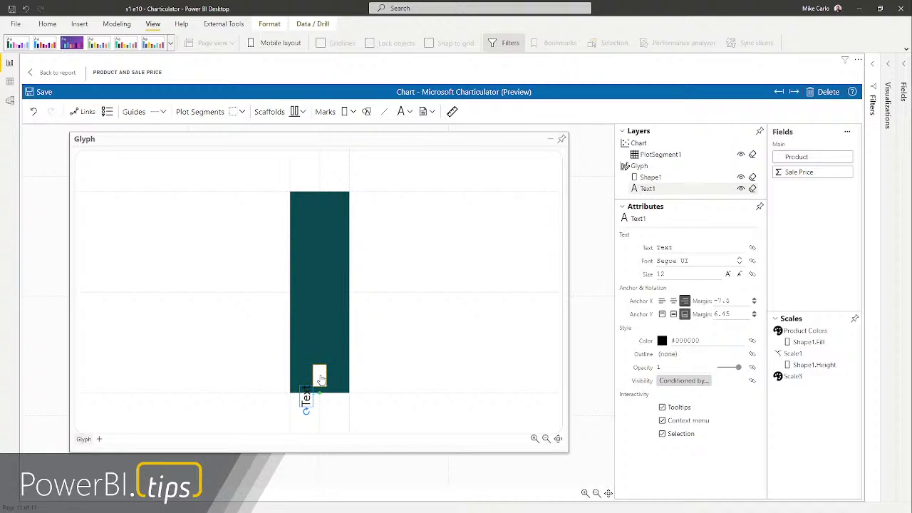
double_click(320, 379)
key("Escape")
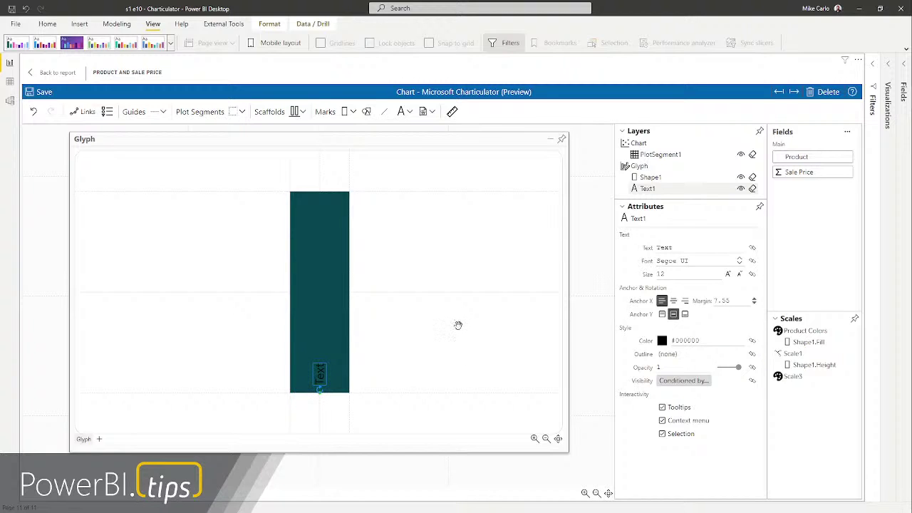
Bind the Product field to the vertical text at the bar's base and set its color to white (#ffffff)
left_click_drag(815, 163, 320, 379)
left_click(663, 341)
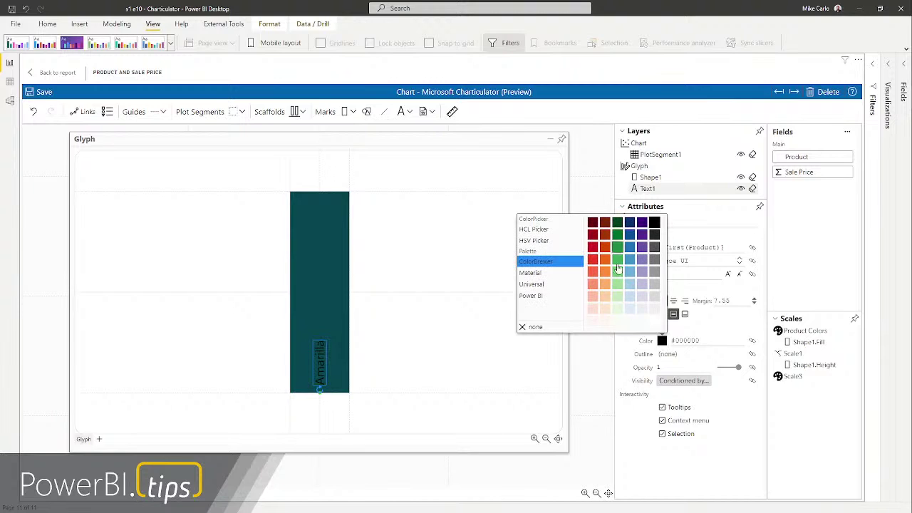
left_click(655, 322)
left_click(453, 265)
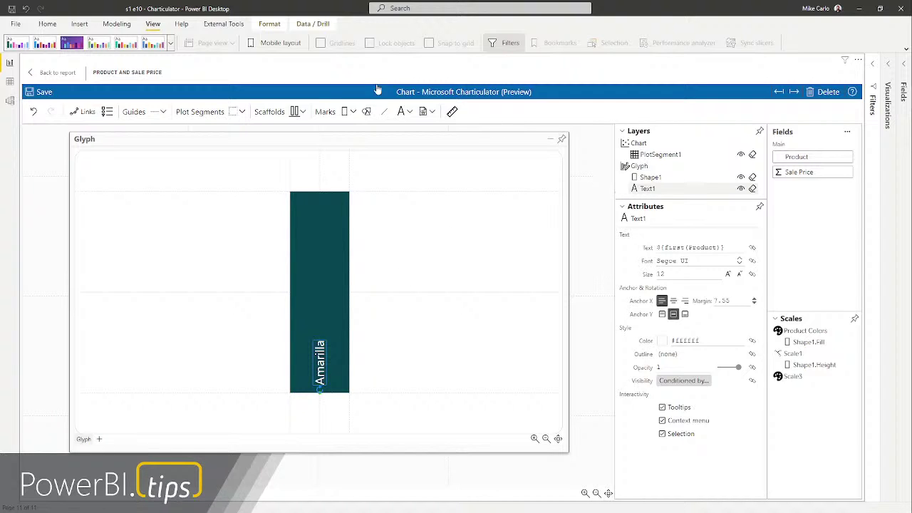
Add a second text mark at the rectangle's top center, rotate it to read vertically and place it just below its anchor point
left_click(402, 112)
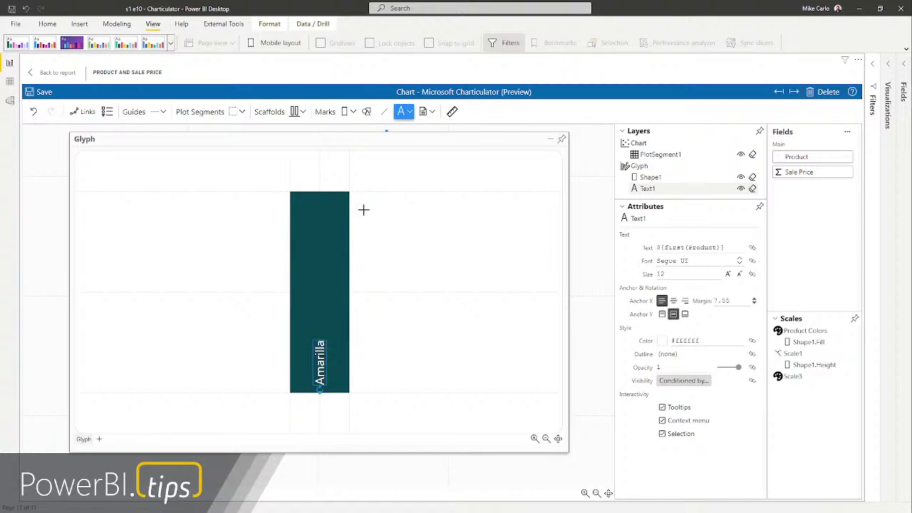
left_click(318, 191)
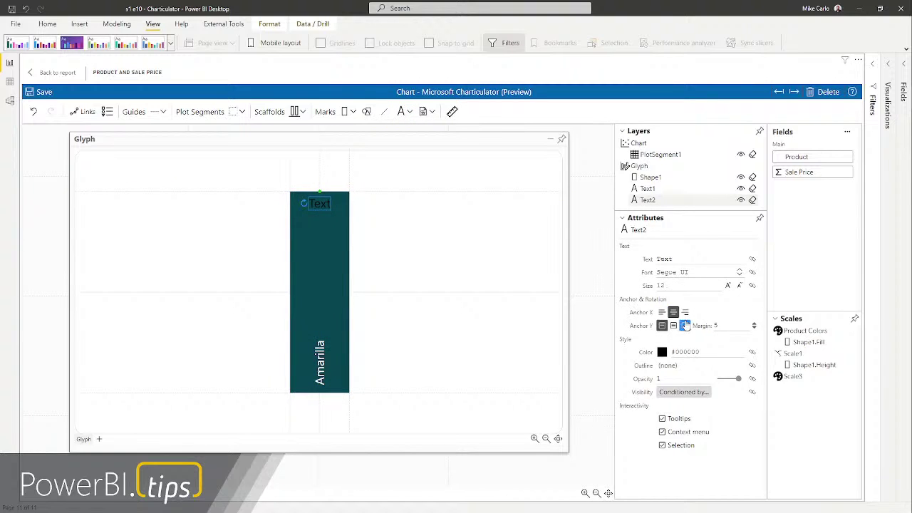
left_click_drag(305, 203, 322, 230)
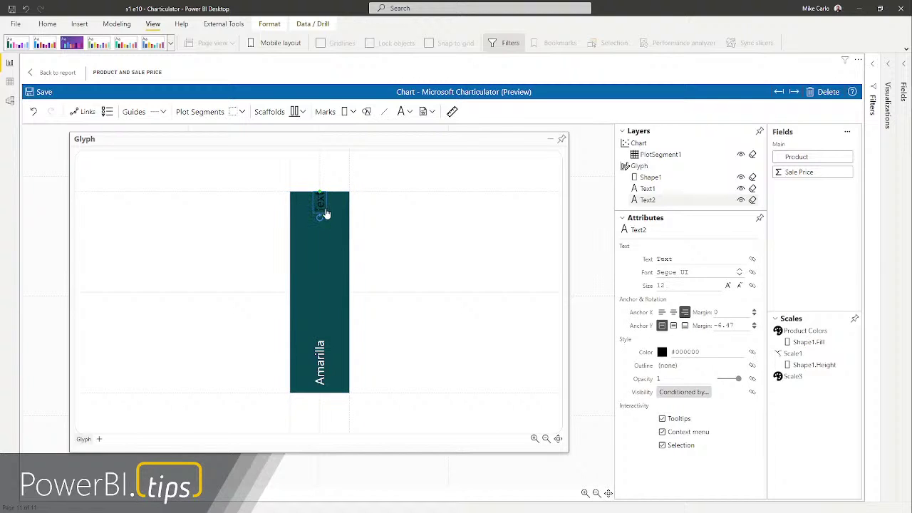
double_click(321, 211)
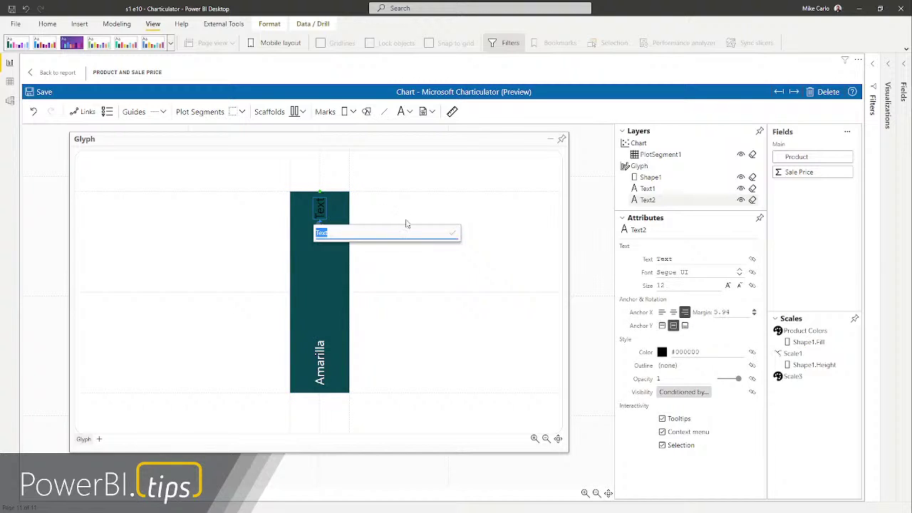
key("Escape")
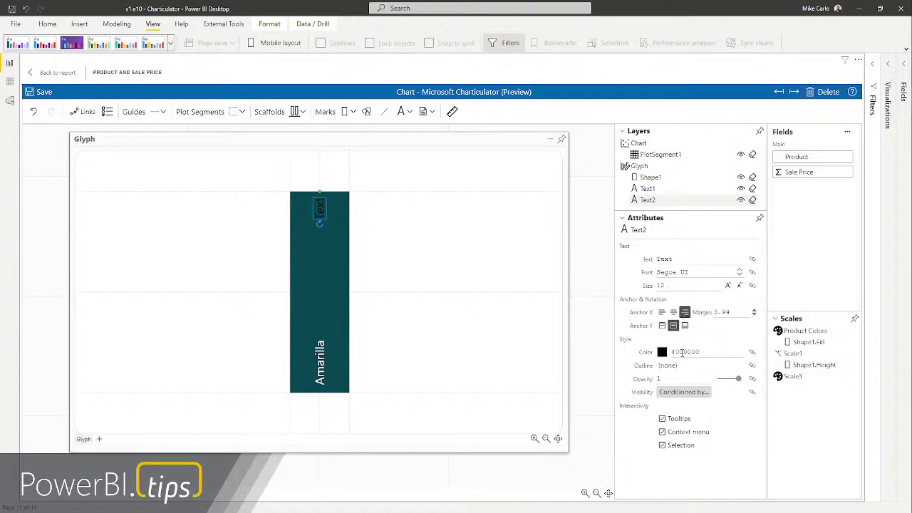
Set the second text mark's color to white (#ffffff)
left_click(663, 352)
left_click(654, 333)
left_click(392, 271)
Compare the horizontal anchor options for the second text mark, finish on right, and bind the Sale Price field to its text
left_click(662, 313)
left_click(685, 313)
left_click(674, 313)
left_click(685, 313)
left_click_drag(804, 174, 317, 212)
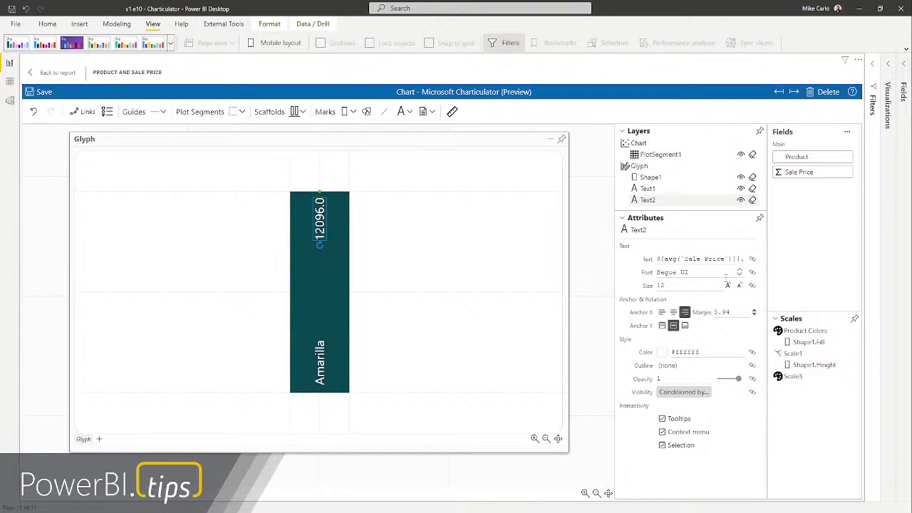
Undock the Attributes pane, dock the Glyph pane again and widen the floating Attributes pane until the full text expression fits
left_click(760, 218)
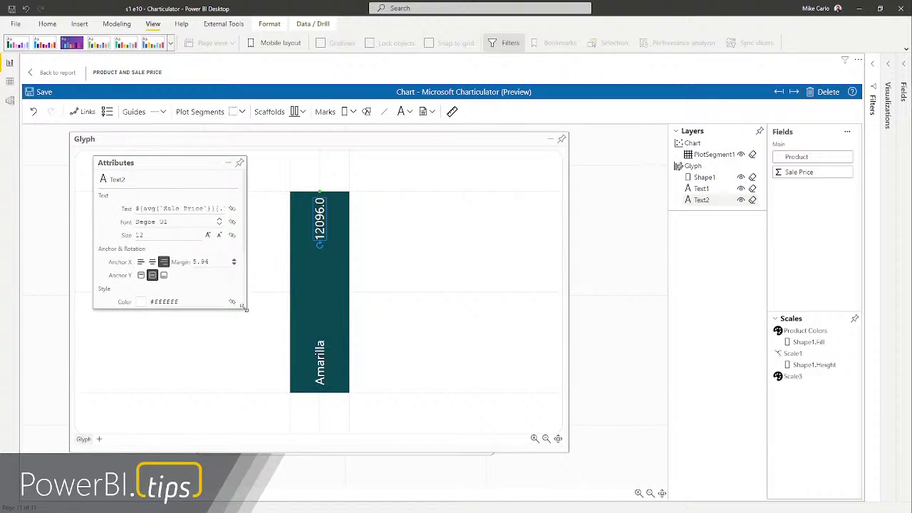
left_click(562, 139)
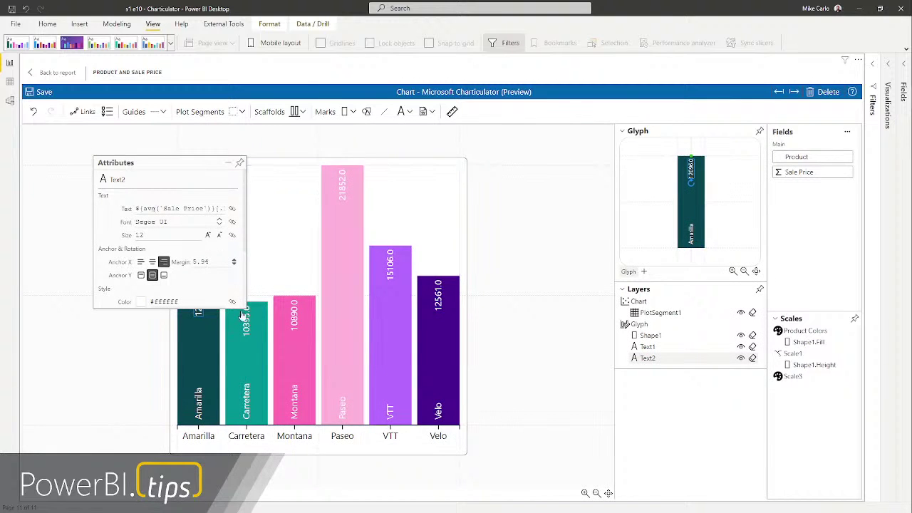
left_click_drag(243, 305, 447, 339)
Change the number format in the Sale Price label's text expression to whole dollars with {$.0f}
left_click(222, 204)
key("ctrl+a")
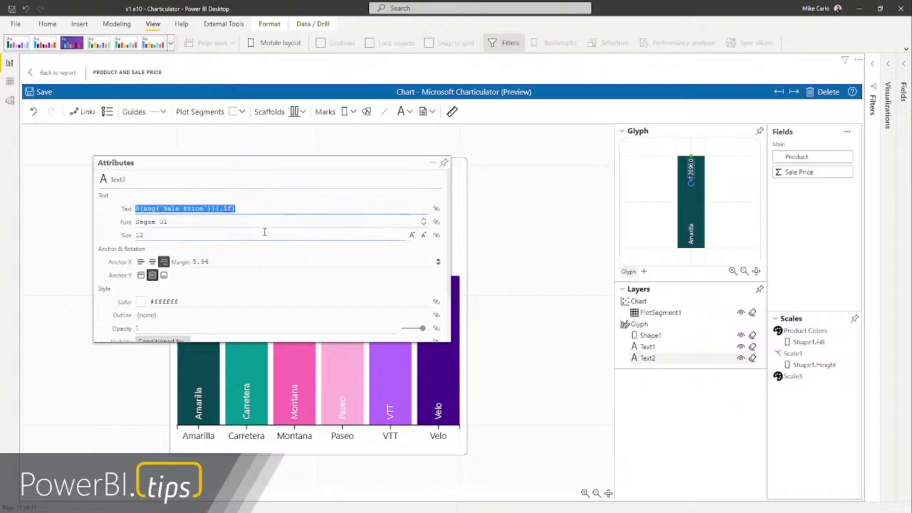
left_click(223, 208)
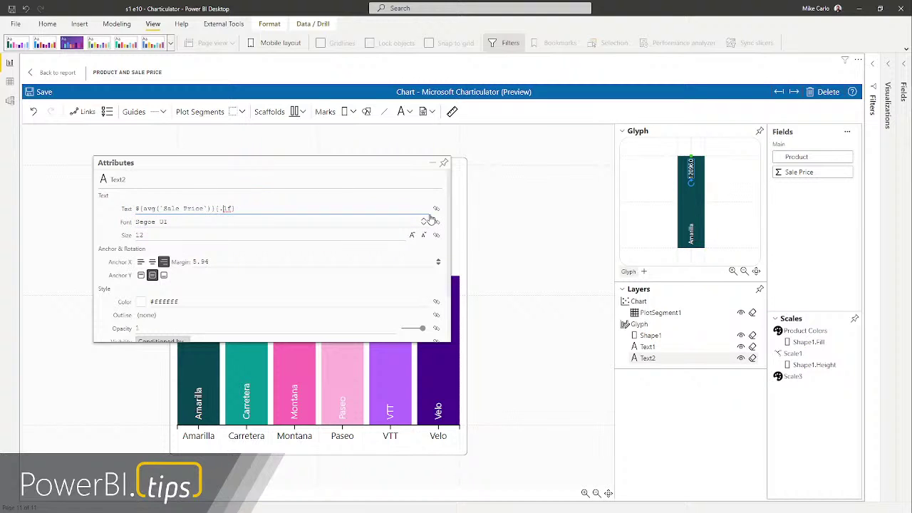
key("Delete")
type("0")
type("#")
key("BackSpace")
Add a thousands separator to the Sale Price label's format so it reads {$,.0f}, and dock the Attributes pane again
left_click_drag(352, 167, 479, 230)
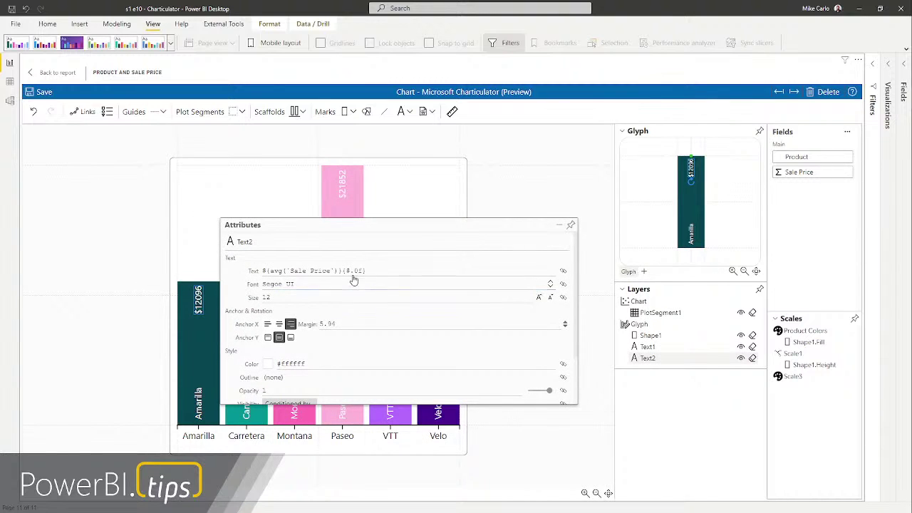
triple_click(389, 270)
left_click(352, 270)
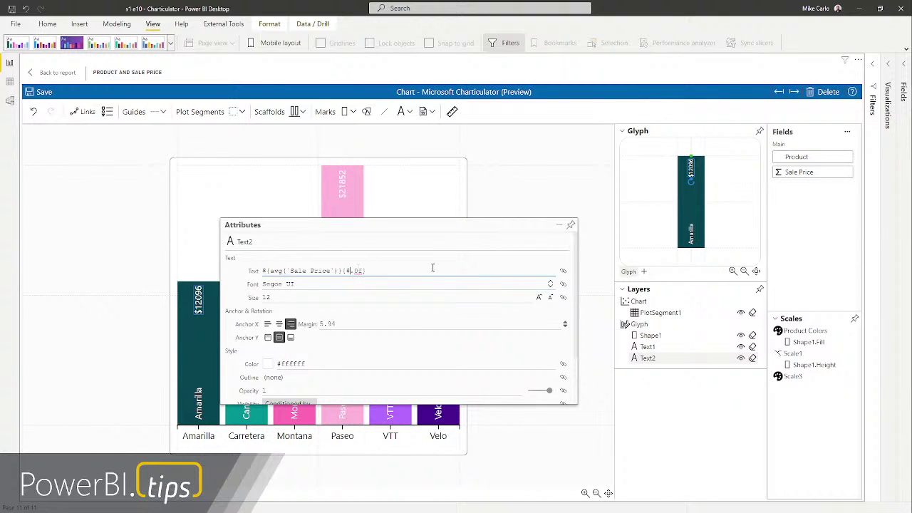
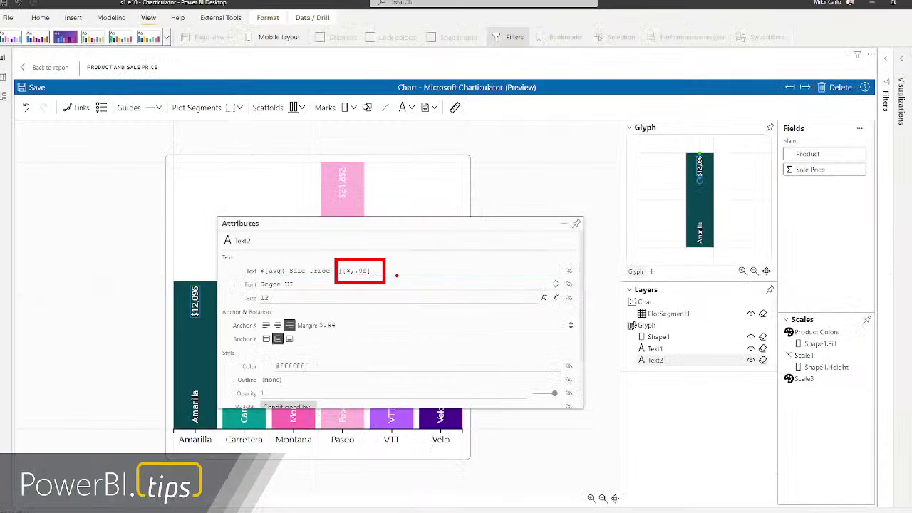
key("ctrl+a")
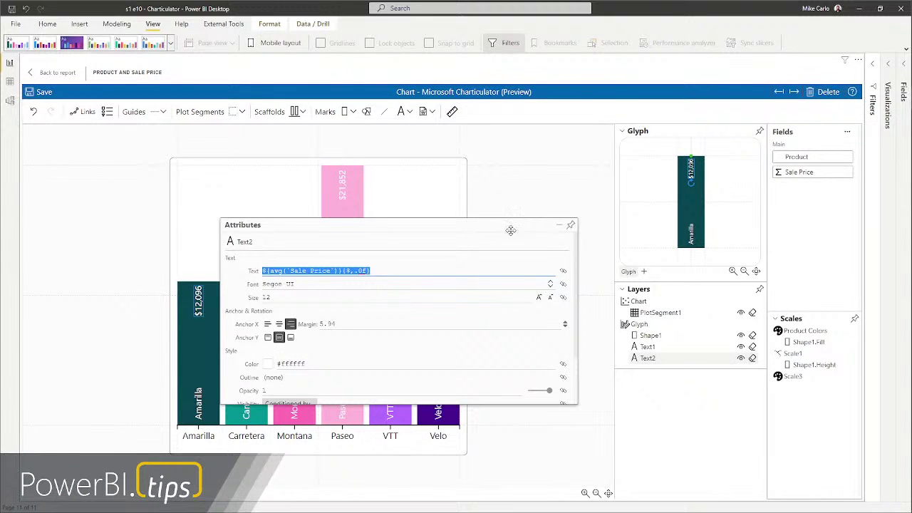
left_click(571, 225)
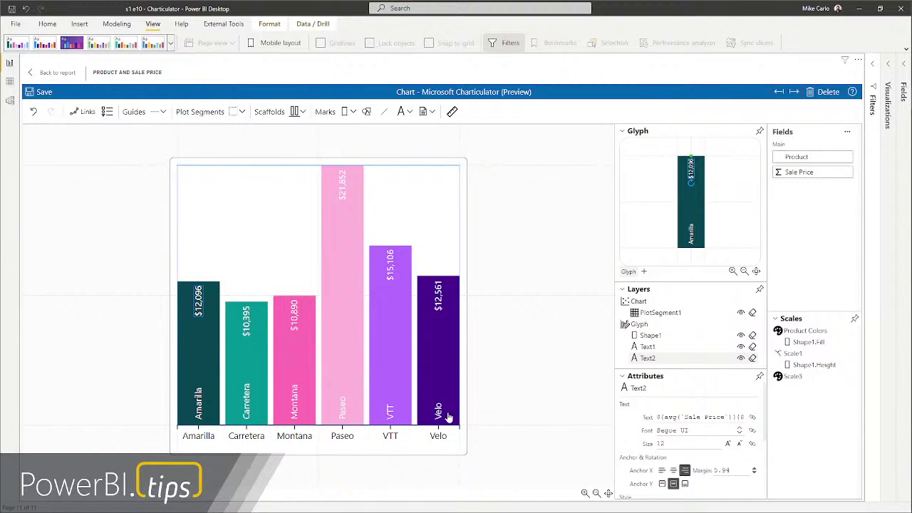
Collapse the Glyph pane and examine the attributes available for the plot segment, the glyph and the chart
left_click(674, 314)
scroll(677, 407, "down", 2)
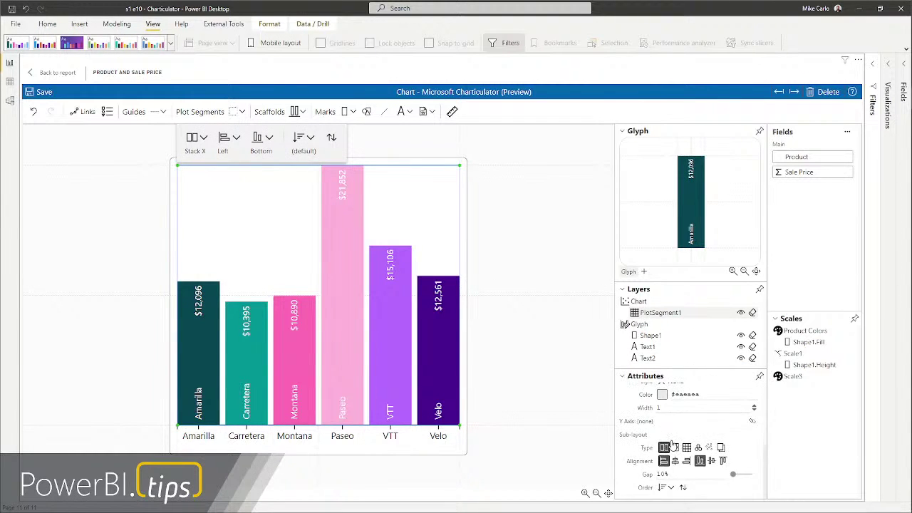
scroll(671, 415, "up", 2)
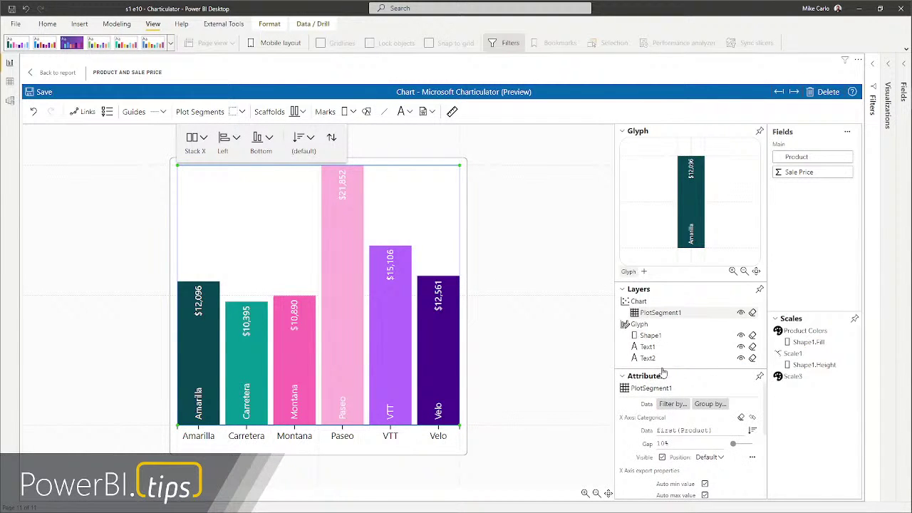
scroll(677, 435, "down", 3)
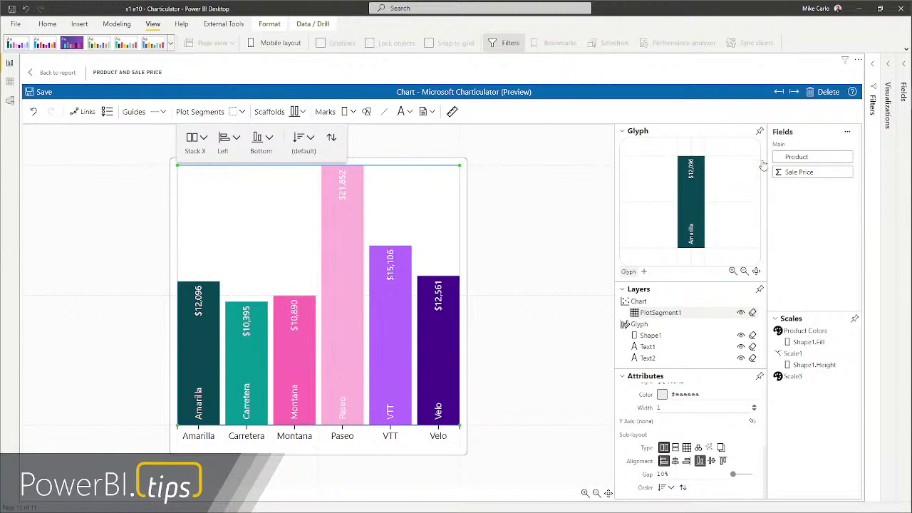
left_click(623, 133)
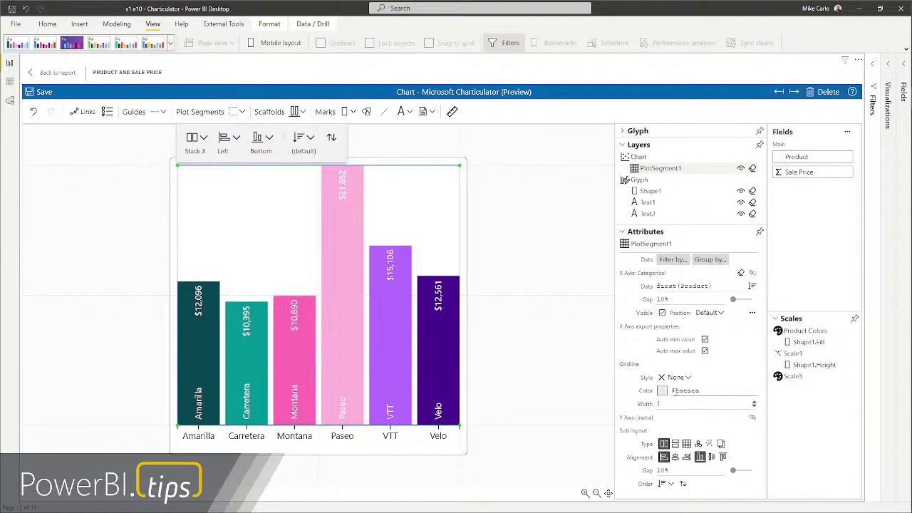
left_click(645, 181)
left_click(660, 171)
left_click(645, 157)
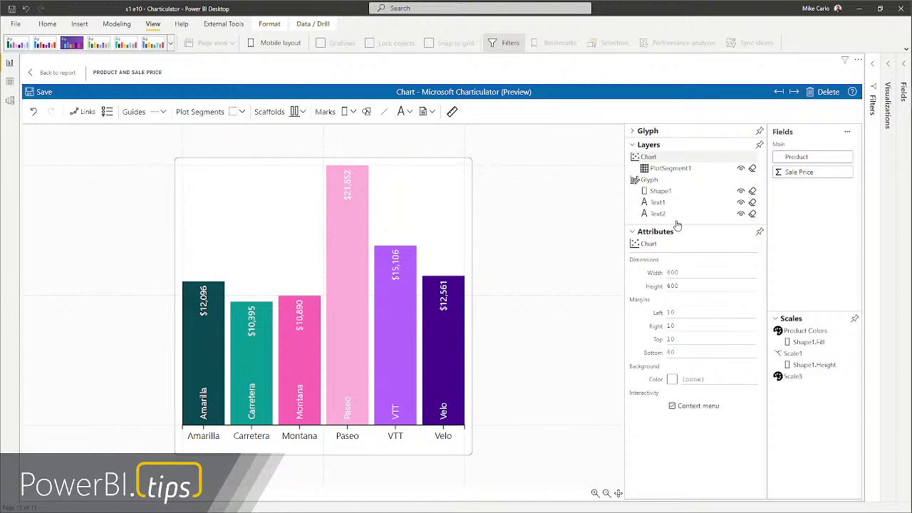
Hide the plot segment's categorical X axis
left_click(663, 170)
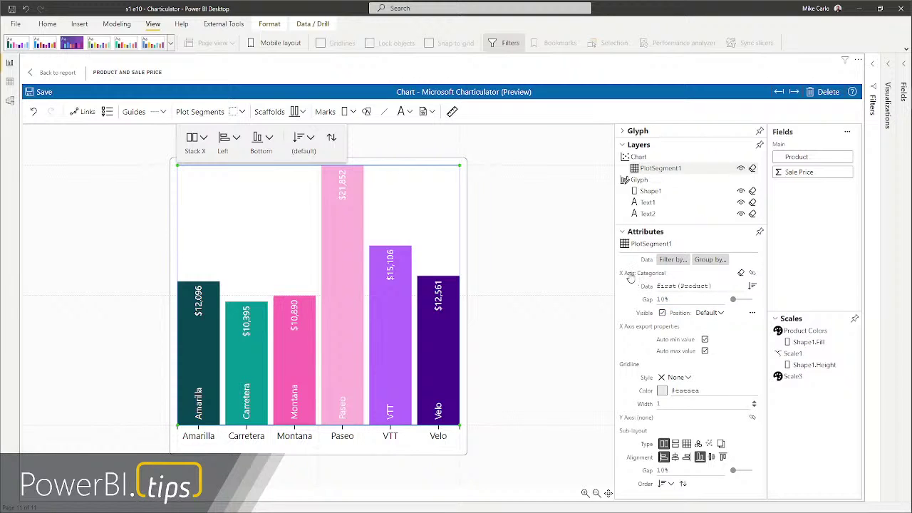
left_click(662, 312)
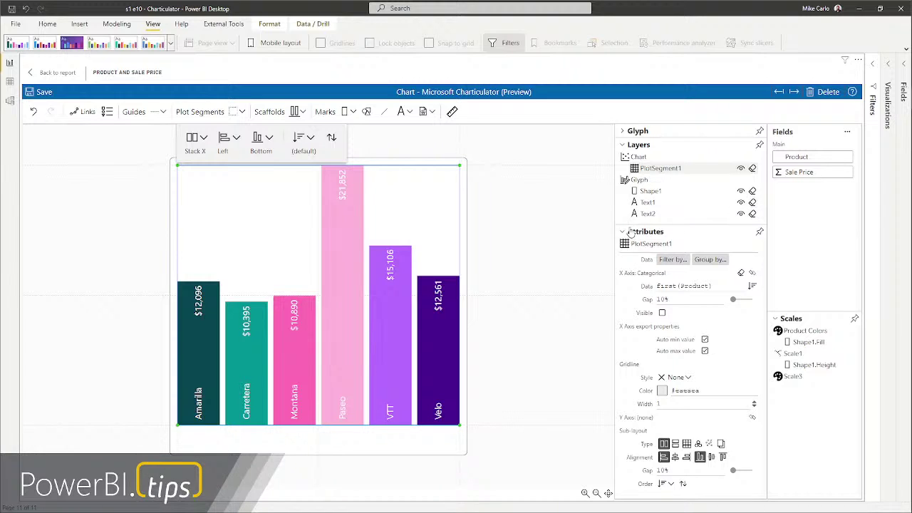
left_click(624, 233)
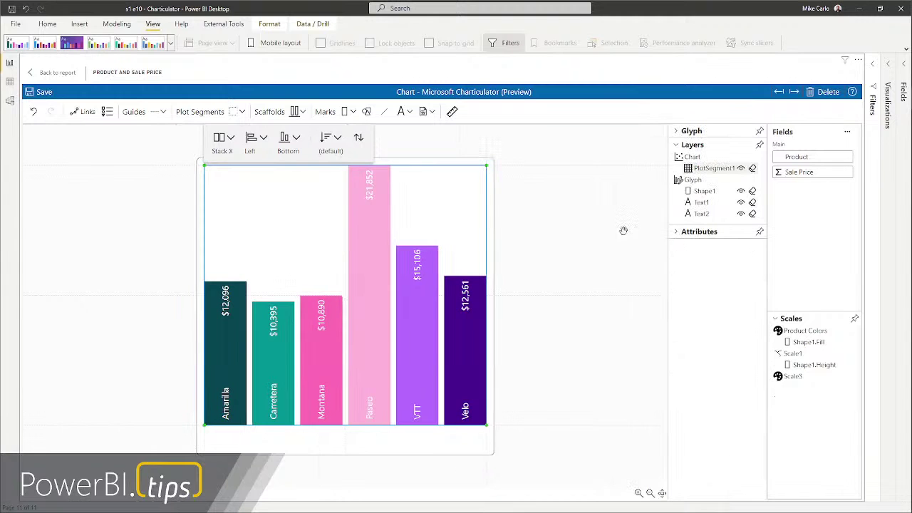
left_click(677, 232)
Set the chart's bottom margin to 10 and return to the report page
left_click(643, 157)
double_click(678, 353)
type("10")
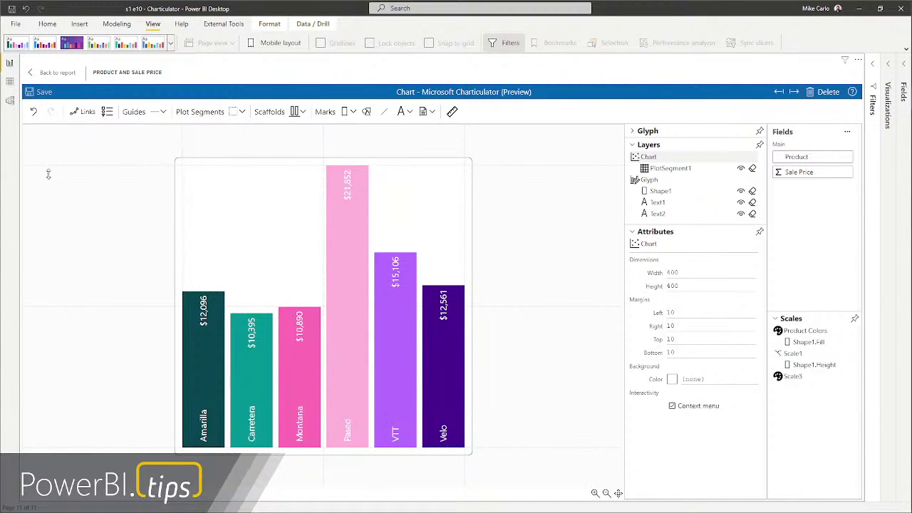
left_click(57, 73)
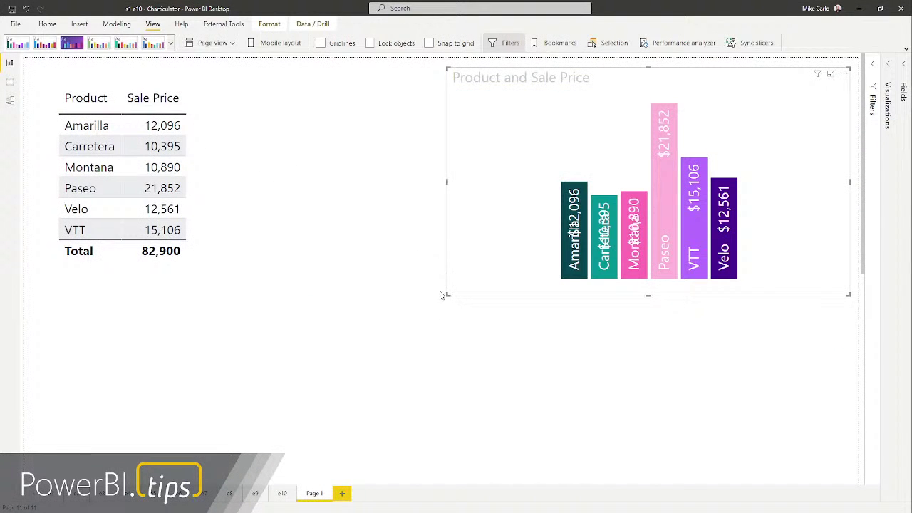
Enlarge the Charticulator visual down to near the bottom of the page and place it along the page's right edge
left_click_drag(448, 293, 363, 449)
left_click(278, 364)
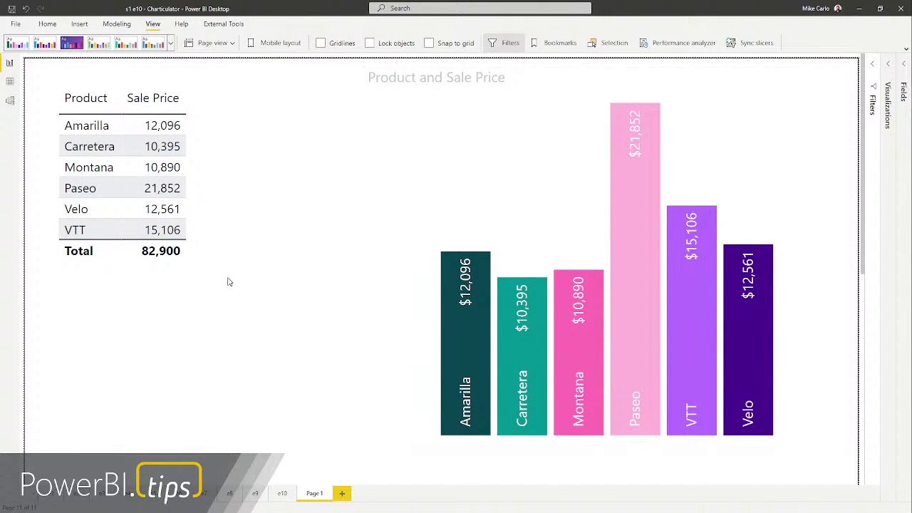
left_click(371, 385)
left_click_drag(367, 457, 450, 452)
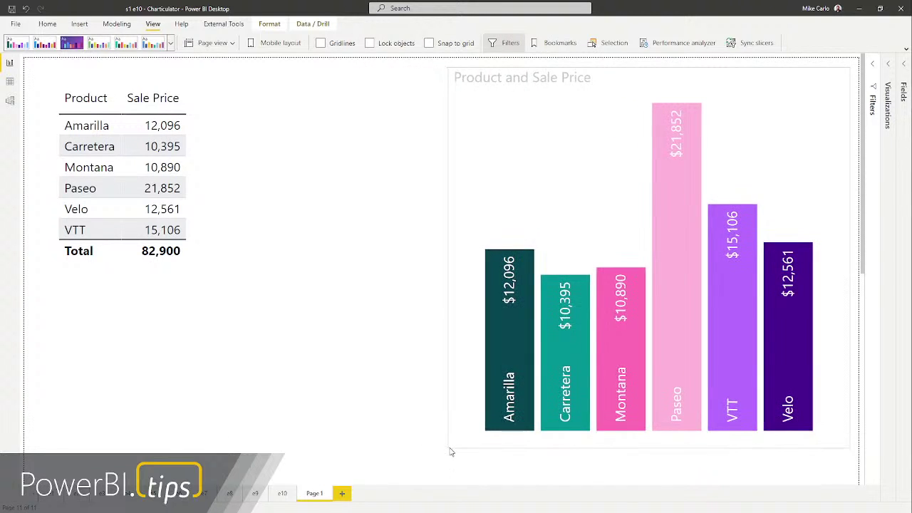
left_click_drag(570, 78, 602, 74)
Move the product table into the page's upper-left corner and expand the Visualizations pane
left_click(200, 174)
left_click_drag(187, 287, 160, 264)
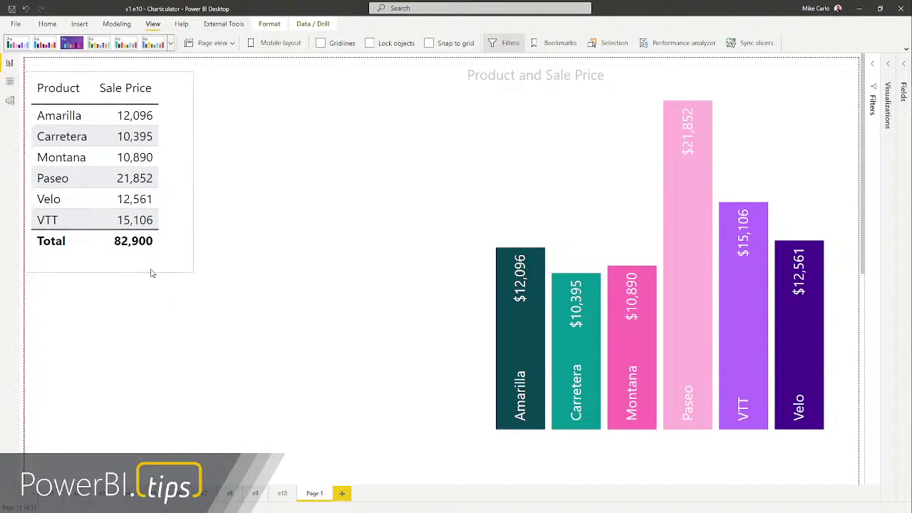
left_click(890, 82)
left_click(361, 173)
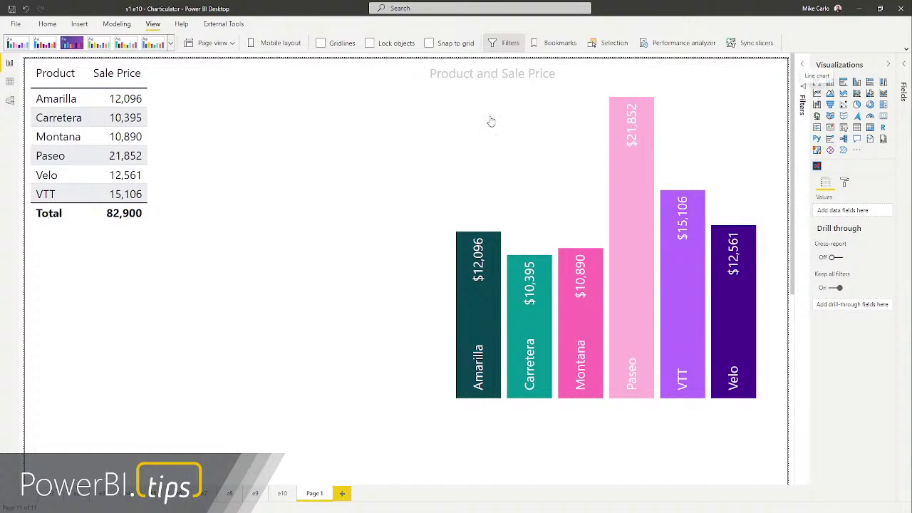
Duplicate the product table and place the copy between the original table and the Charticulator visual
left_click(159, 211)
key("ctrl+c")
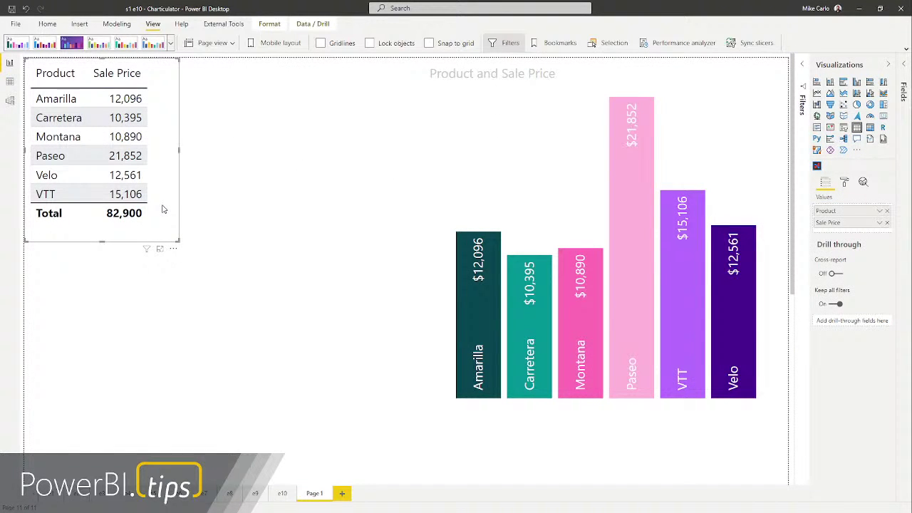
key("ctrl+v")
left_click_drag(178, 211, 348, 304)
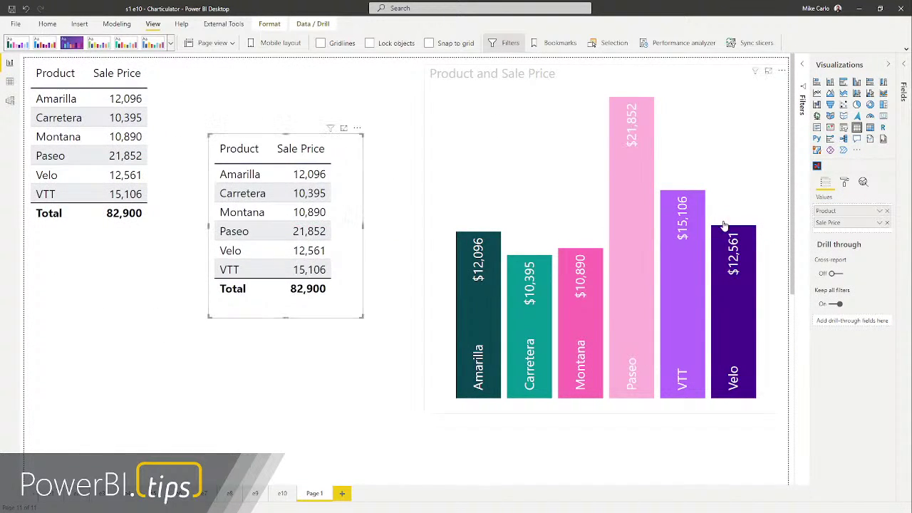
Convert the copied table to a stacked column chart and enlarge it to about the size of the Charticulator visual
left_click(831, 82)
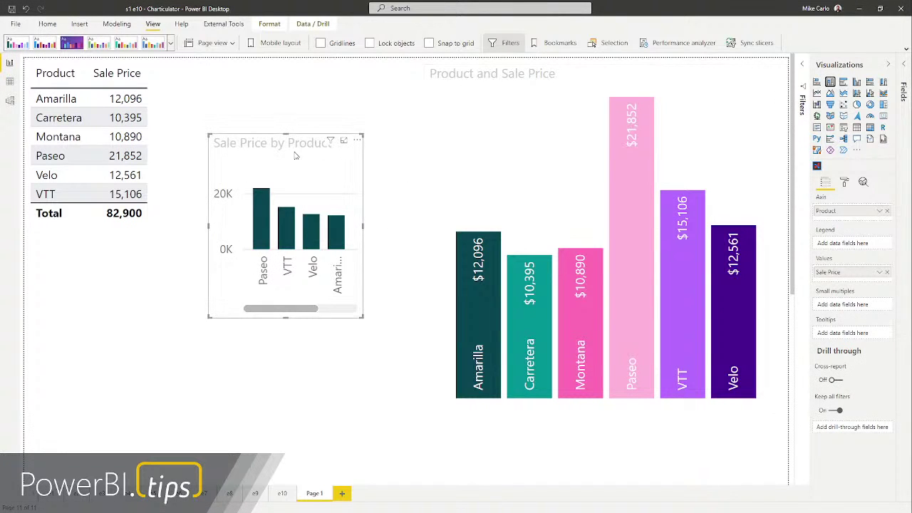
left_click_drag(282, 140, 126, 261)
left_click_drag(206, 257, 379, 91)
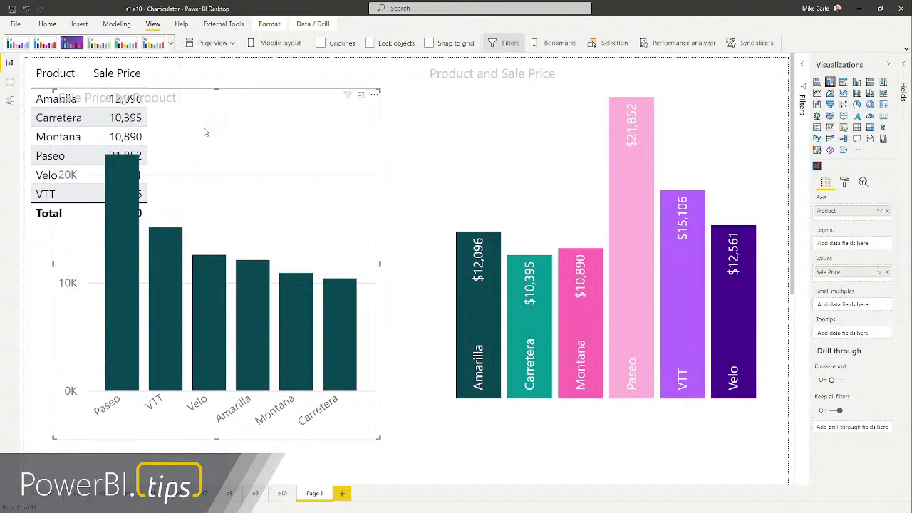
Move the product table below the charts and place the Sale Price by Product column chart in the page's upper-left corner
left_click(153, 69)
left_click_drag(153, 69, 523, 464)
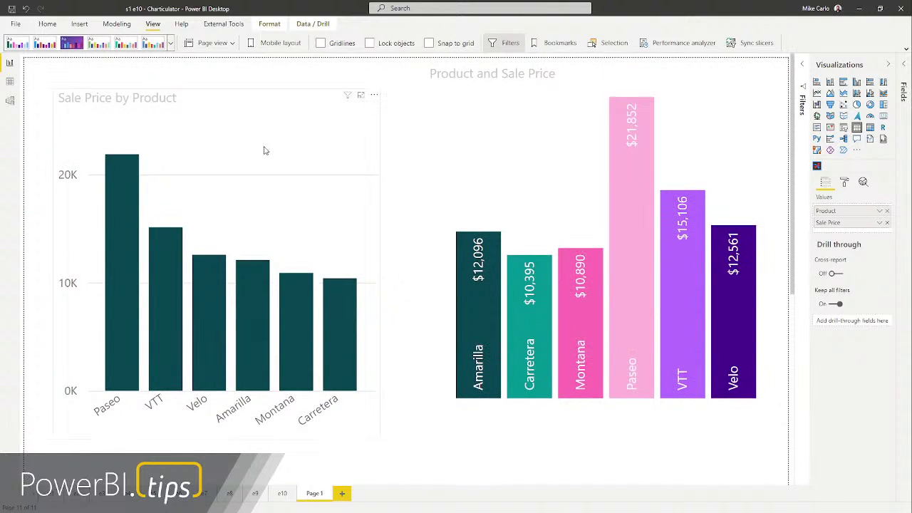
left_click_drag(251, 110, 163, 81)
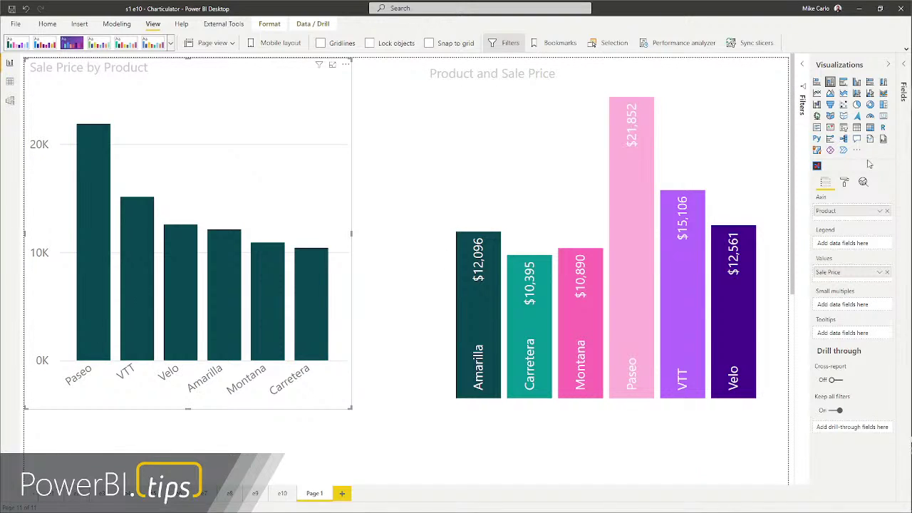
Add the Product field from Financials as the column chart's legend so each product gets its own bar colour
left_click(845, 183)
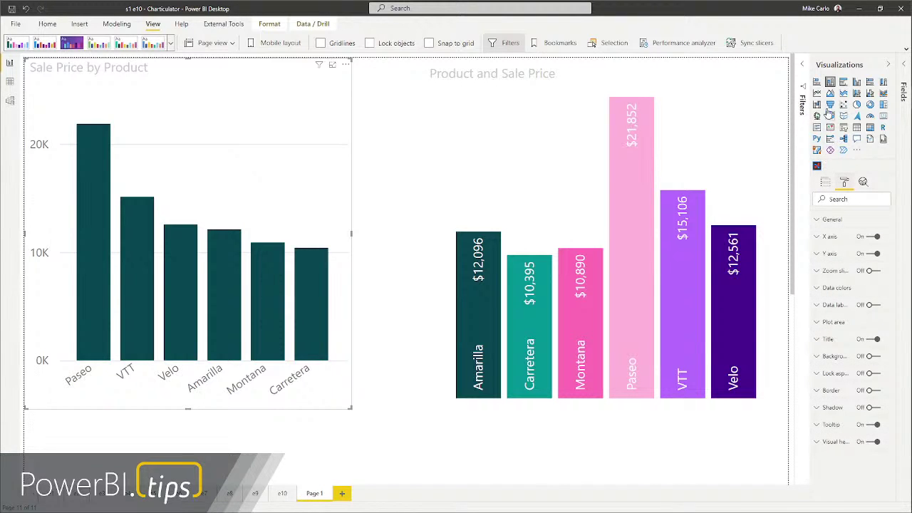
left_click(825, 184)
left_click(903, 87)
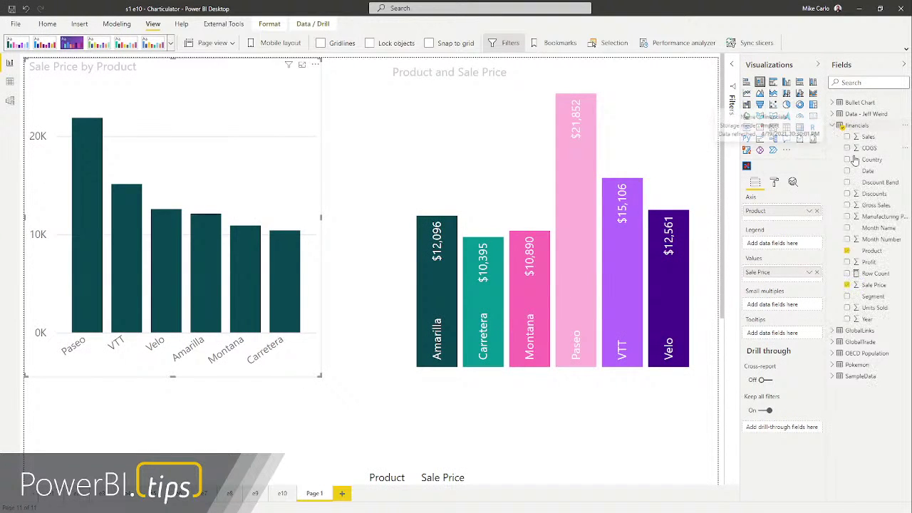
left_click_drag(866, 250, 787, 245)
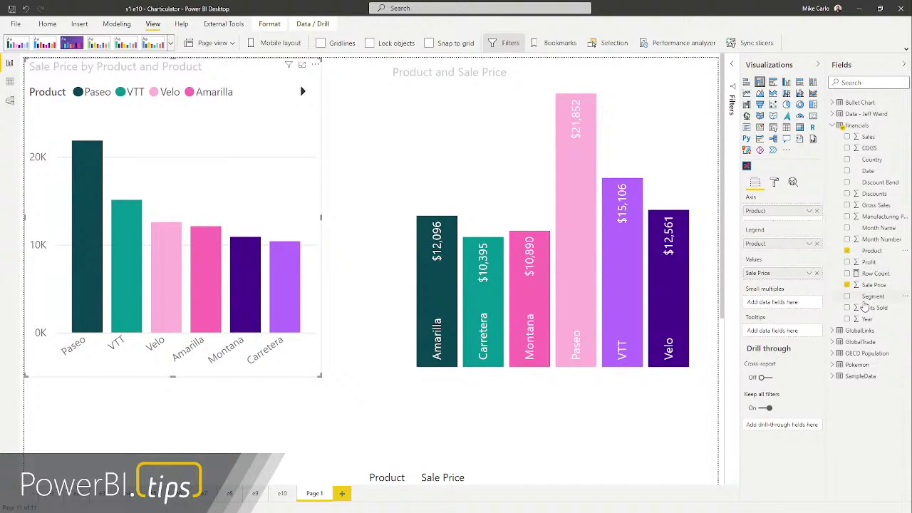
Turn on data labels for the column chart and show their detailed formatting options
left_click(775, 182)
left_click(775, 306)
left_click(776, 306)
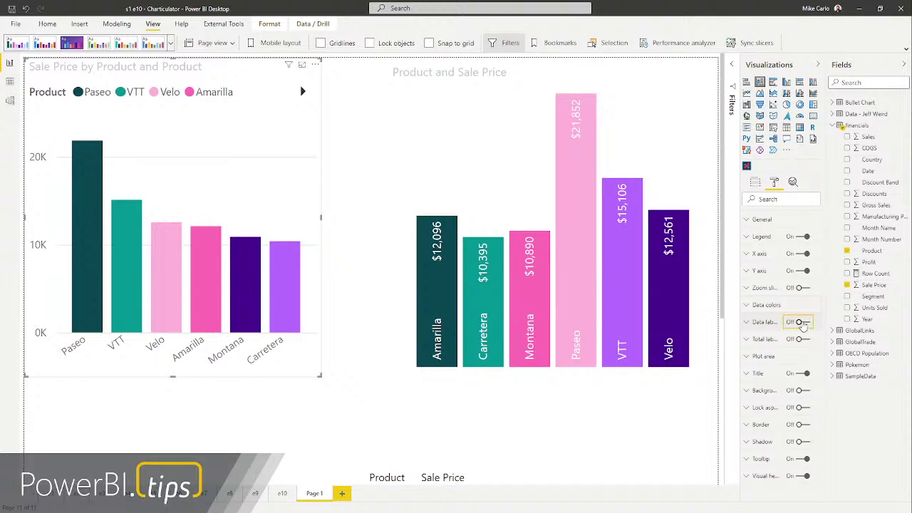
left_click(803, 323)
left_click(750, 323)
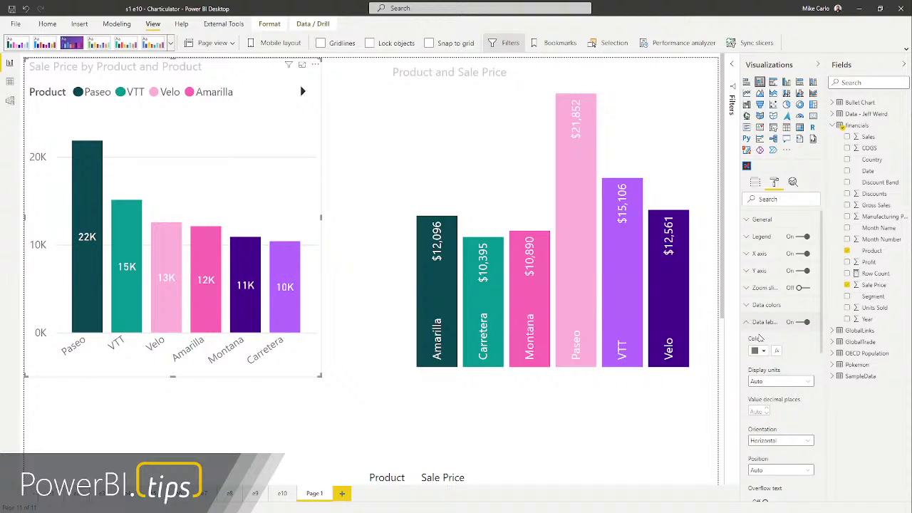
Set the column chart's data labels to Vertical orientation and Inside end position
scroll(773, 385, "down", 3)
left_click(777, 346)
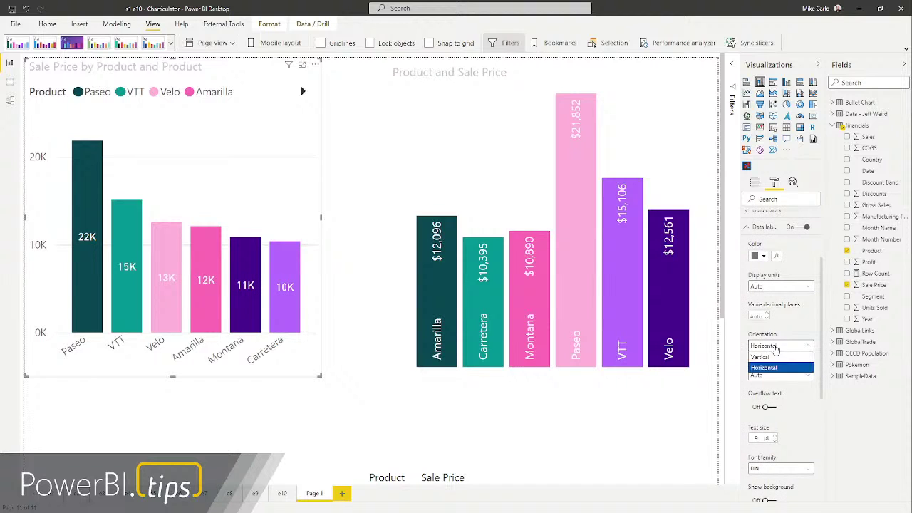
left_click(776, 357)
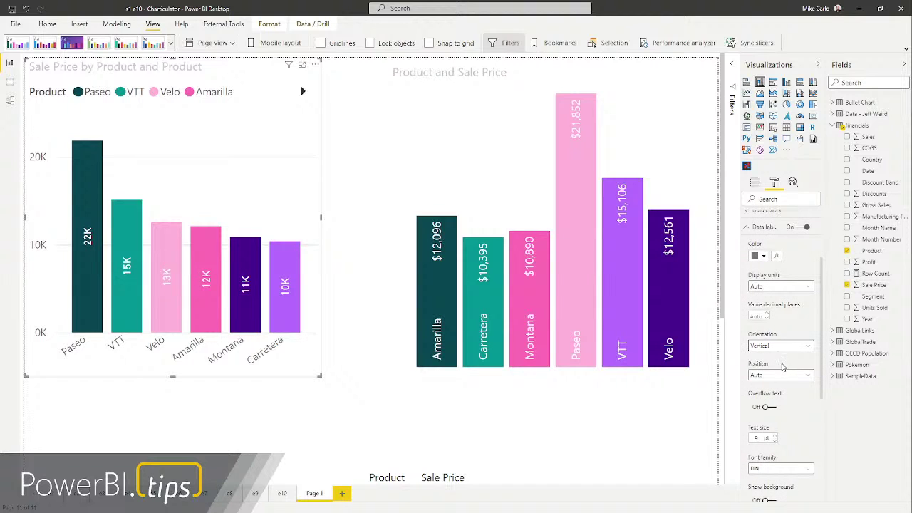
left_click(772, 375)
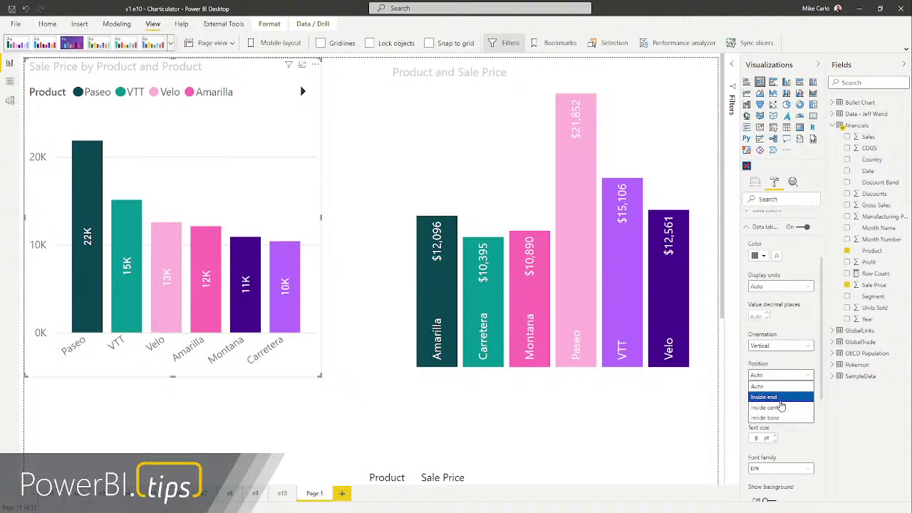
left_click(780, 400)
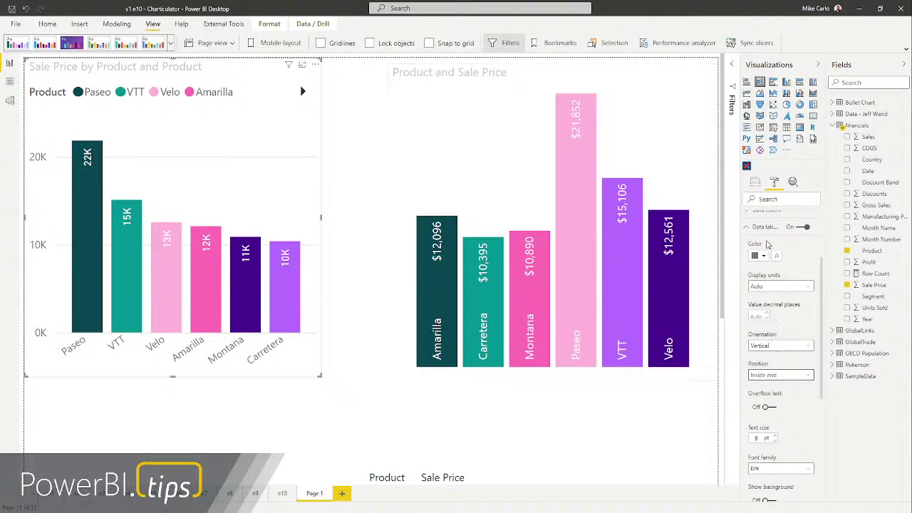
left_click(757, 228)
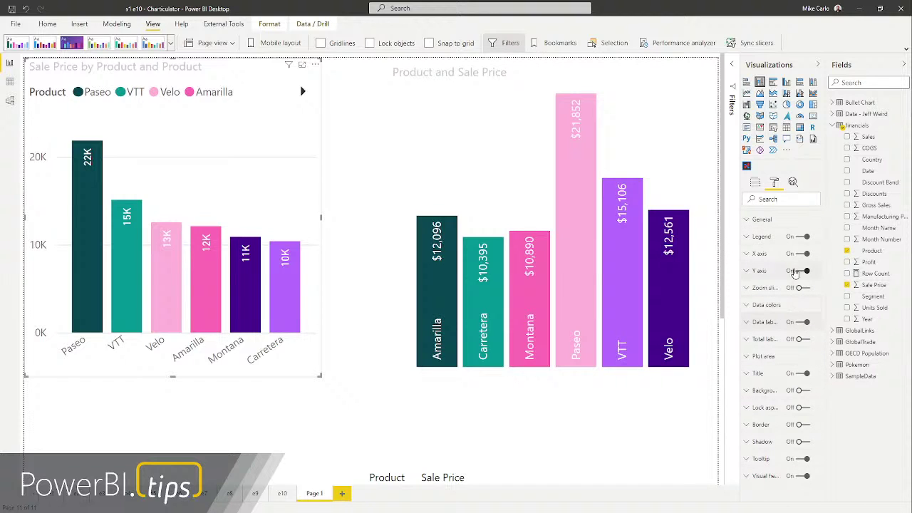
Turn off the column chart's Y axis and legend and deselect the chart
left_click(799, 275)
left_click(799, 236)
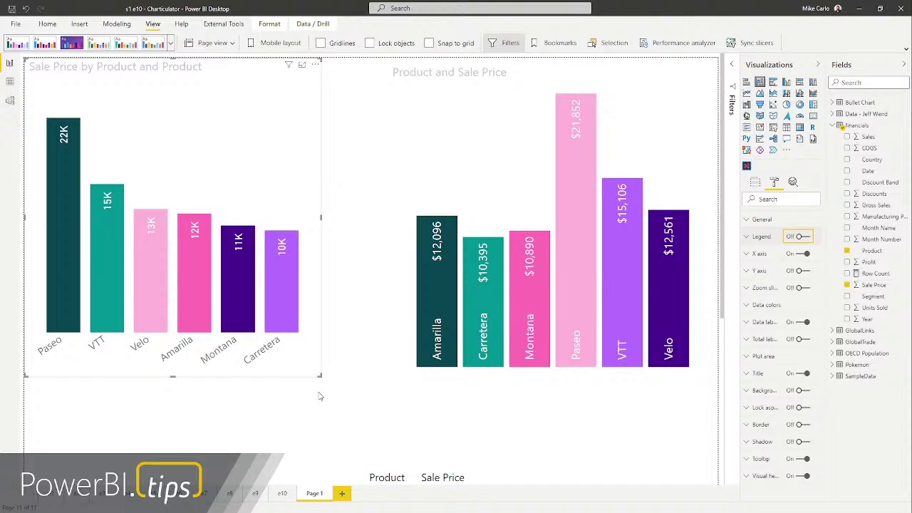
left_click(359, 409)
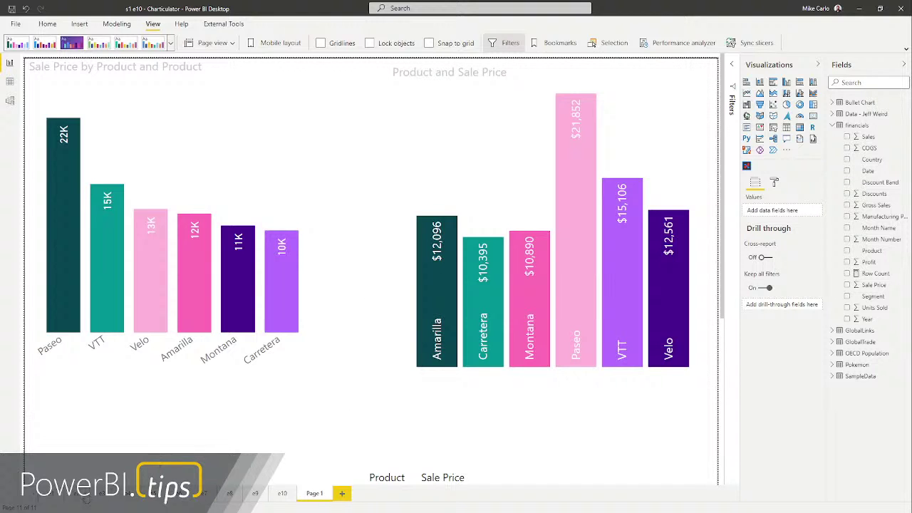
Look through the example chart pages from the spiral chart to the gender range chart, returning to the linked scatter plot
left_click(74, 497)
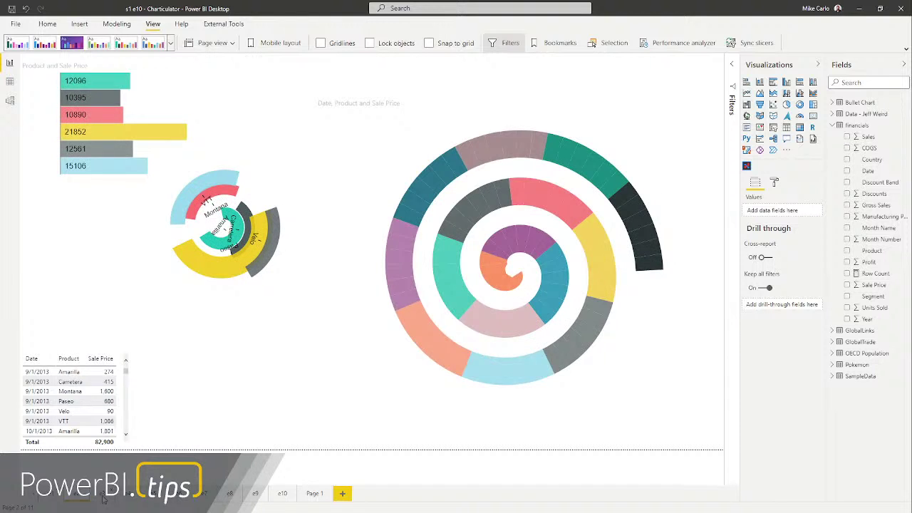
left_click(103, 497)
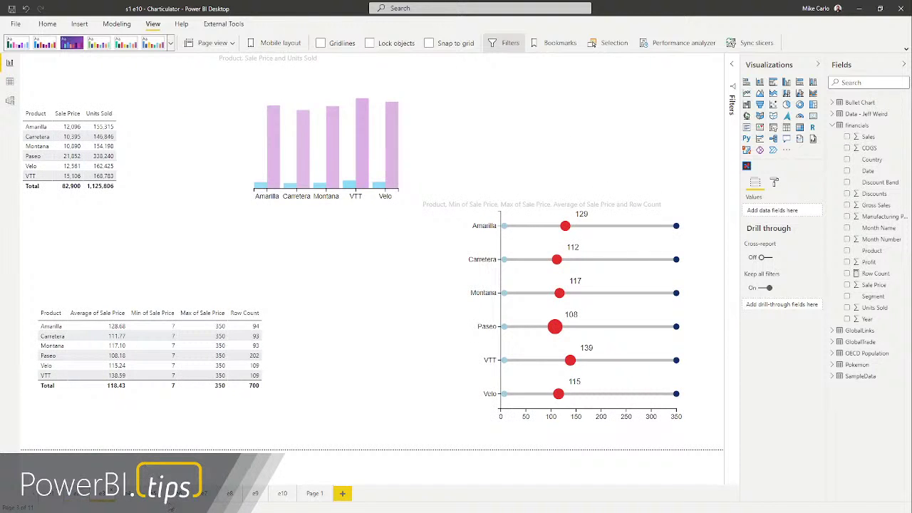
left_click(129, 496)
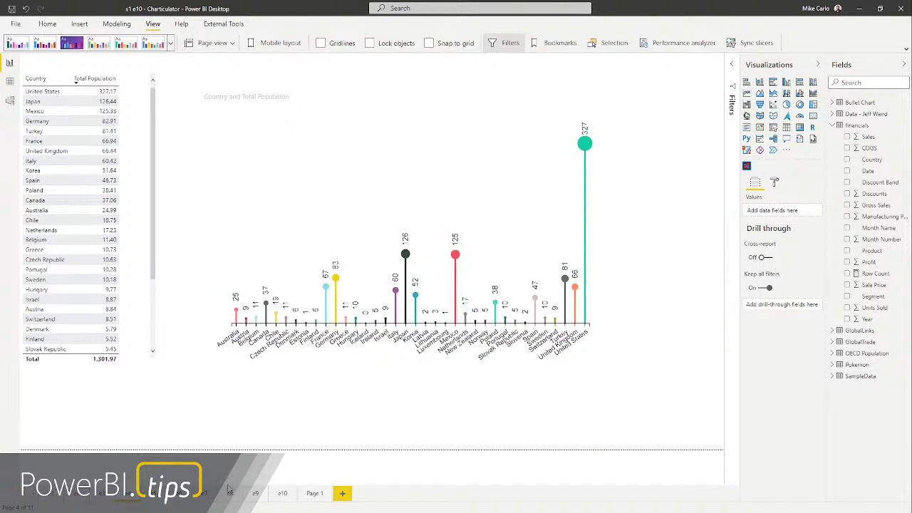
left_click(156, 496)
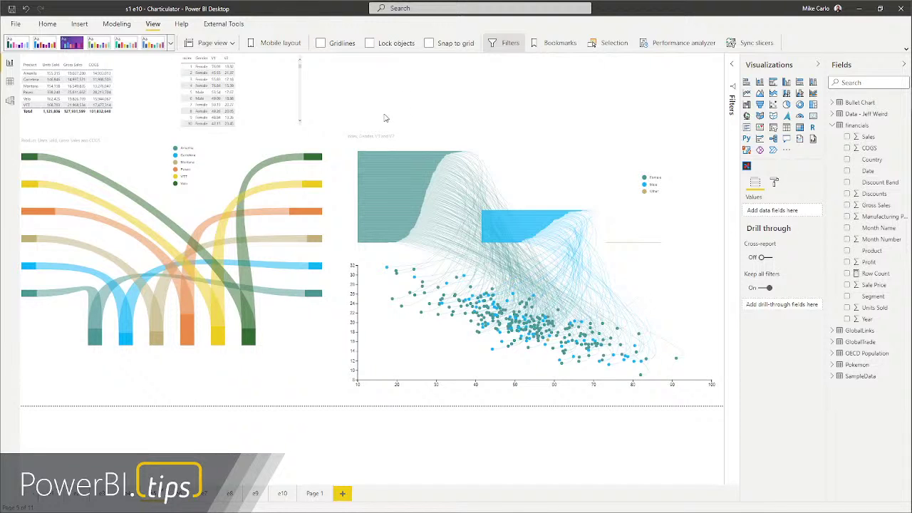
left_click(180, 499)
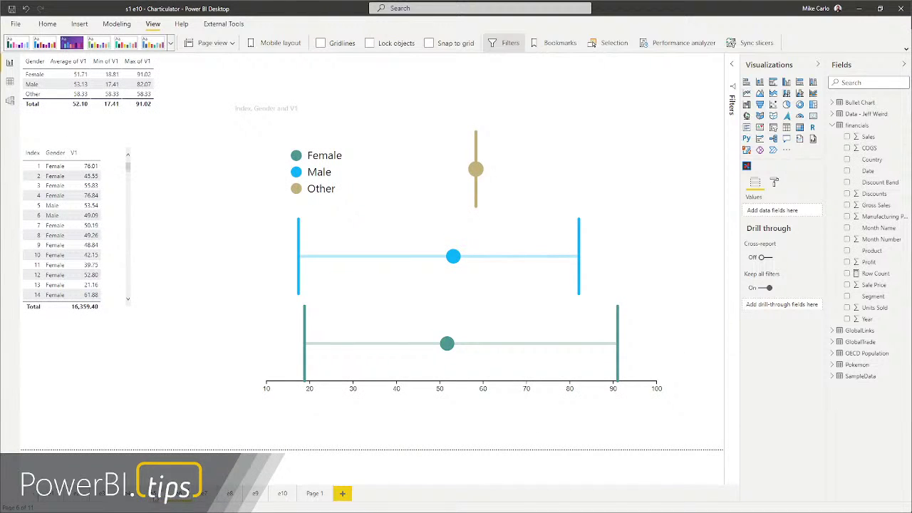
left_click(152, 498)
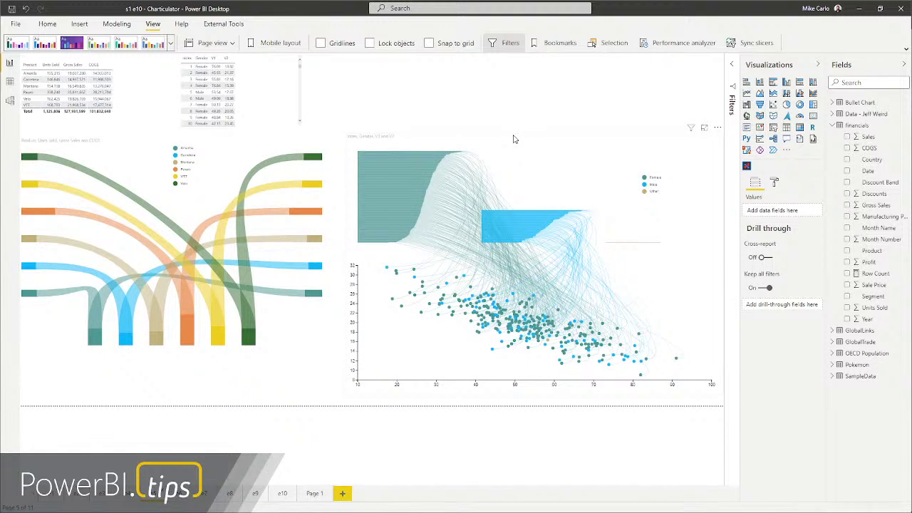
left_click(513, 139)
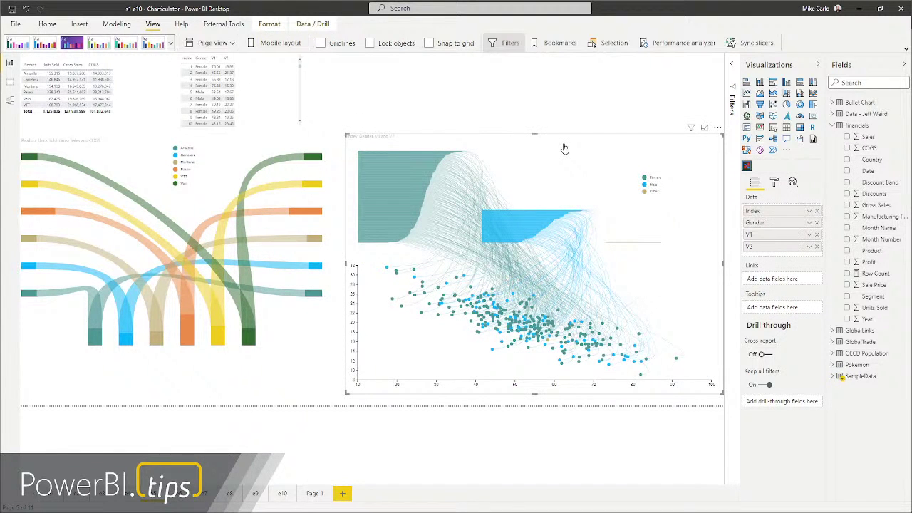
Copy the Index, Gender, V1 and V2 table to a new report page, make it taller and place it left of centre
left_click(265, 81)
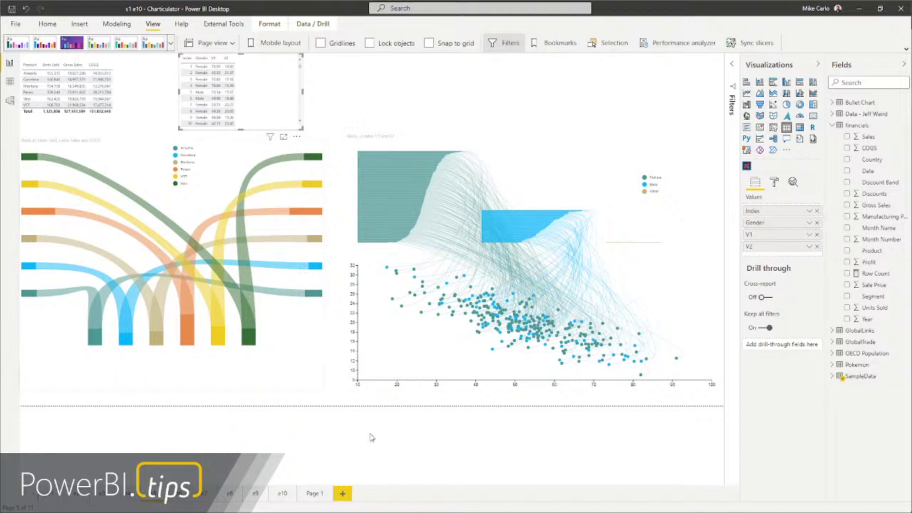
left_click(343, 494)
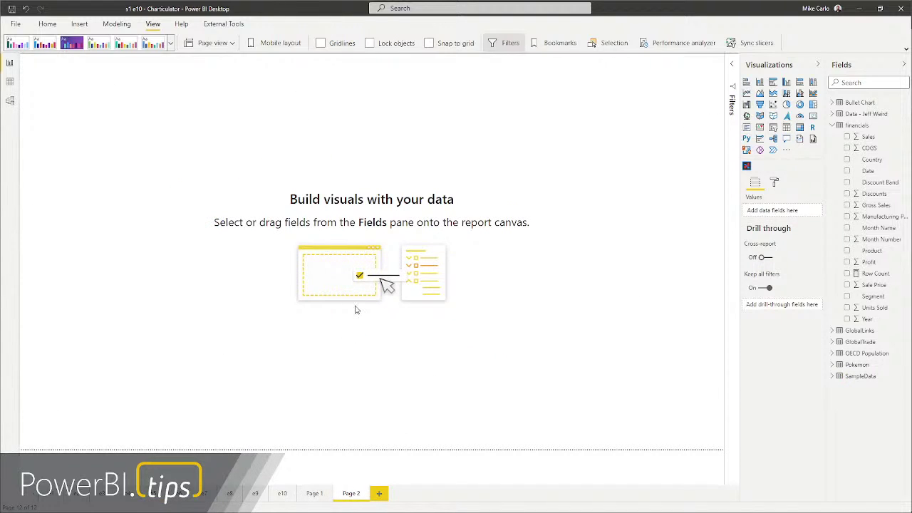
key("ctrl+v")
left_click_drag(365, 172, 330, 292)
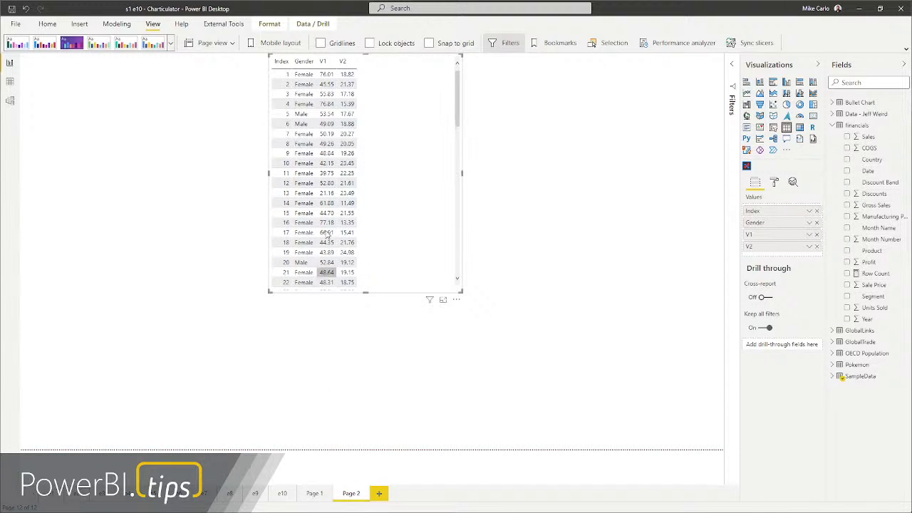
left_click_drag(377, 63, 339, 165)
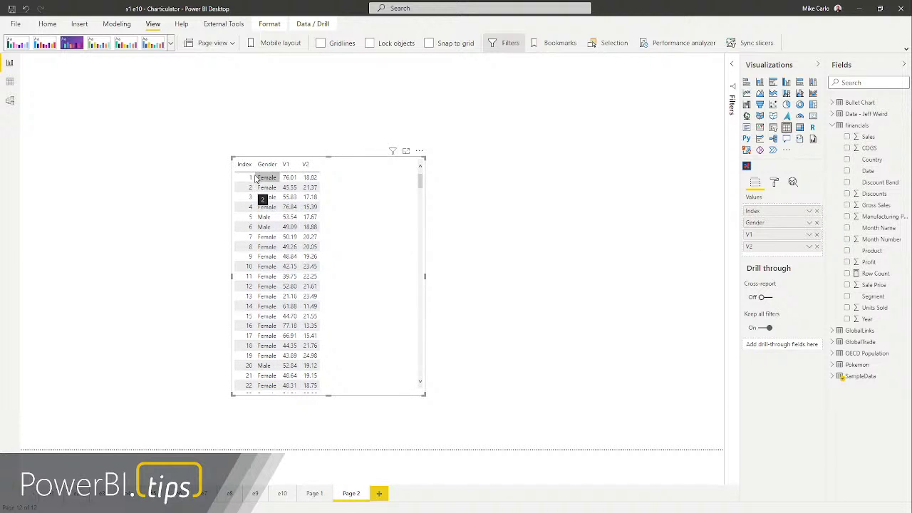
Narrow the Index, Gender, V1 and V2 table to fit its columns and make it slightly taller
left_click(419, 399)
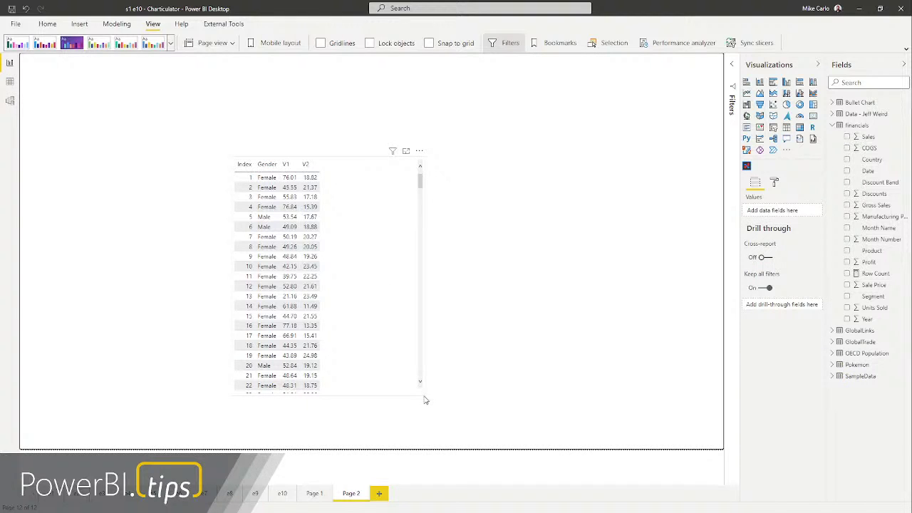
left_click(421, 392)
left_click_drag(422, 394, 339, 407)
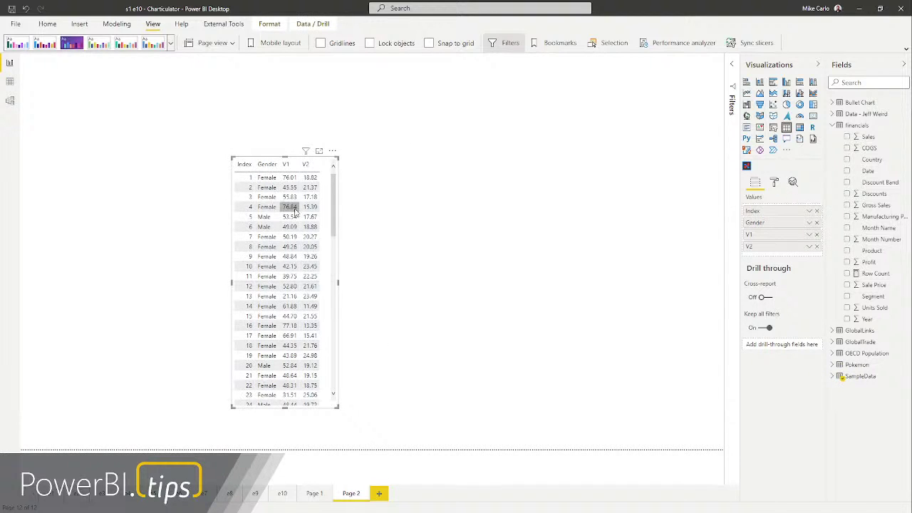
Duplicate the narrowed table and place the copy to the right of the original
left_click_drag(287, 203, 293, 208)
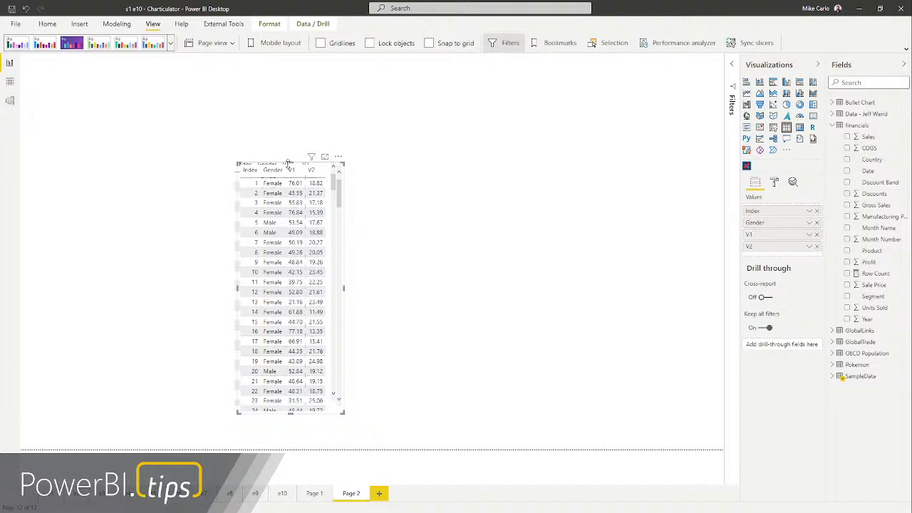
key("ctrl+c")
key("ctrl+v")
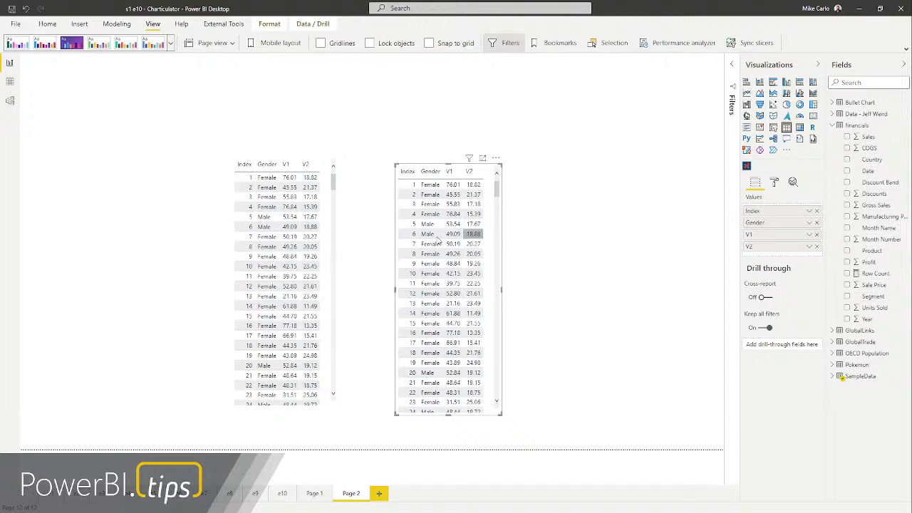
Remove Index from the copied table, summarize V1 and V2 by Sum, and shorten the table to its rows
left_click(816, 211)
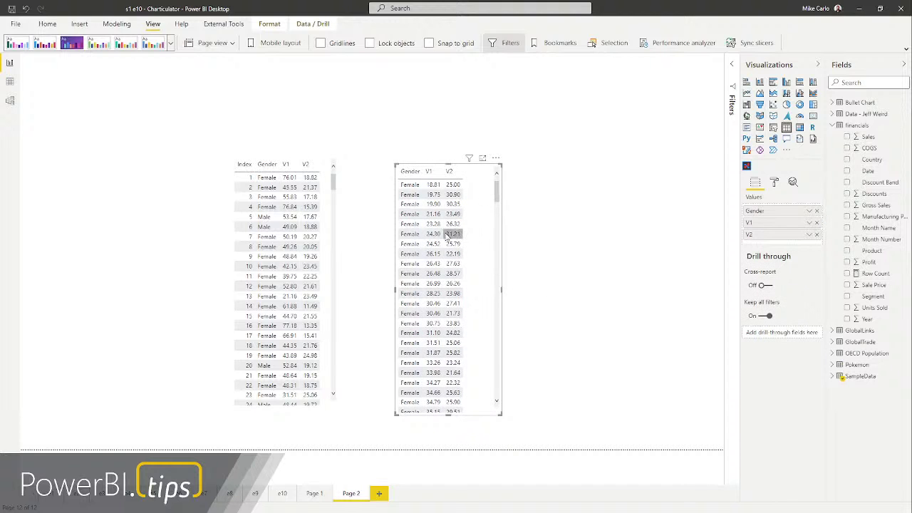
left_click(809, 223)
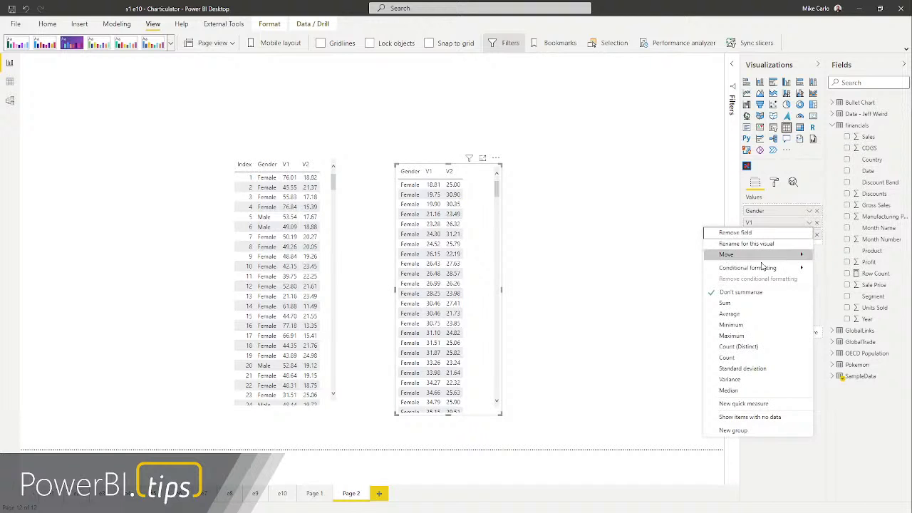
left_click(725, 303)
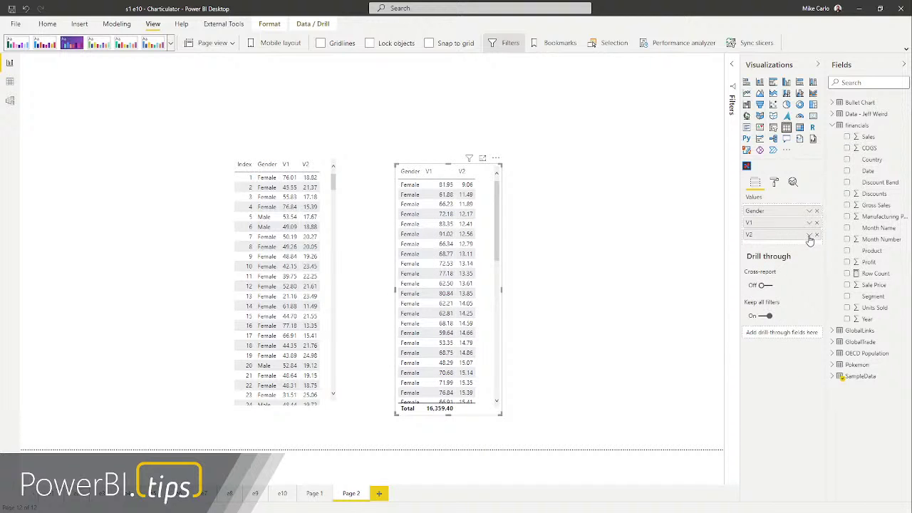
left_click(810, 234)
left_click(724, 314)
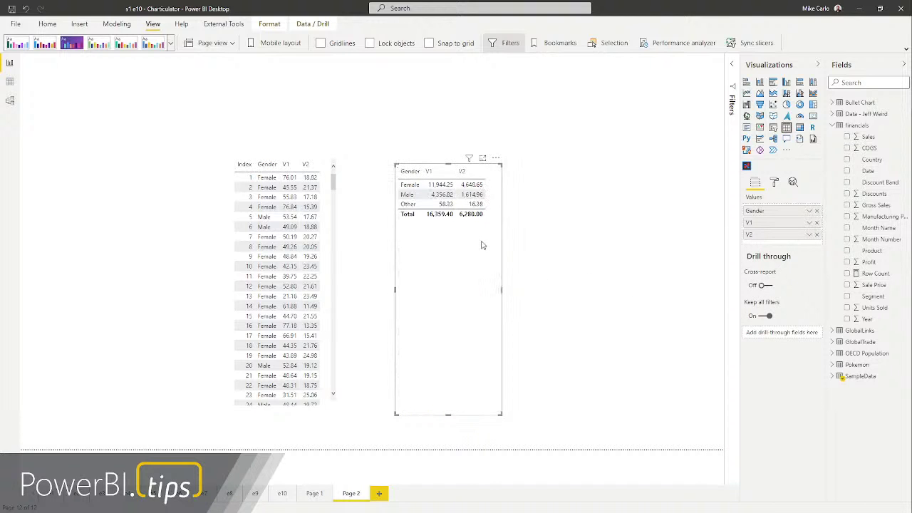
left_click_drag(449, 419, 459, 236)
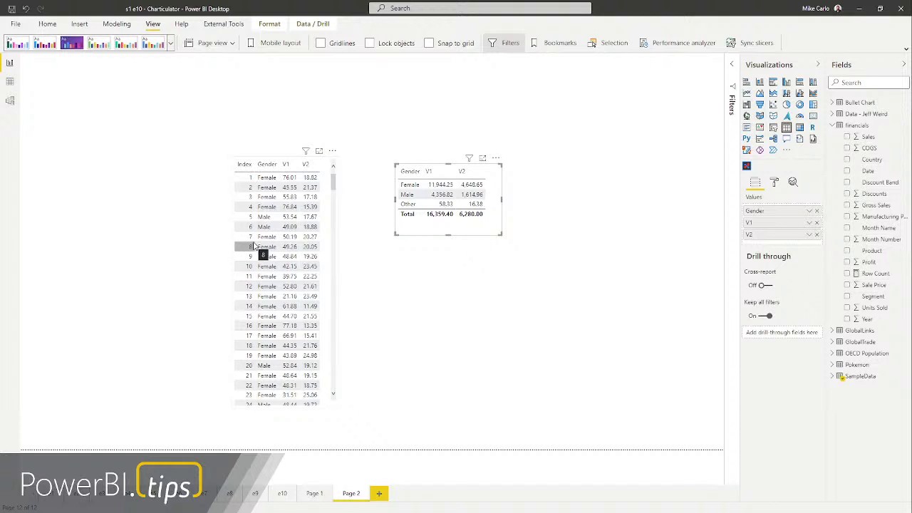
Delete the gender summary table and move the detailed Index table to the page's upper-left corner
left_click(497, 160)
left_click(510, 190)
left_click(323, 163)
left_click_drag(323, 162, 119, 85)
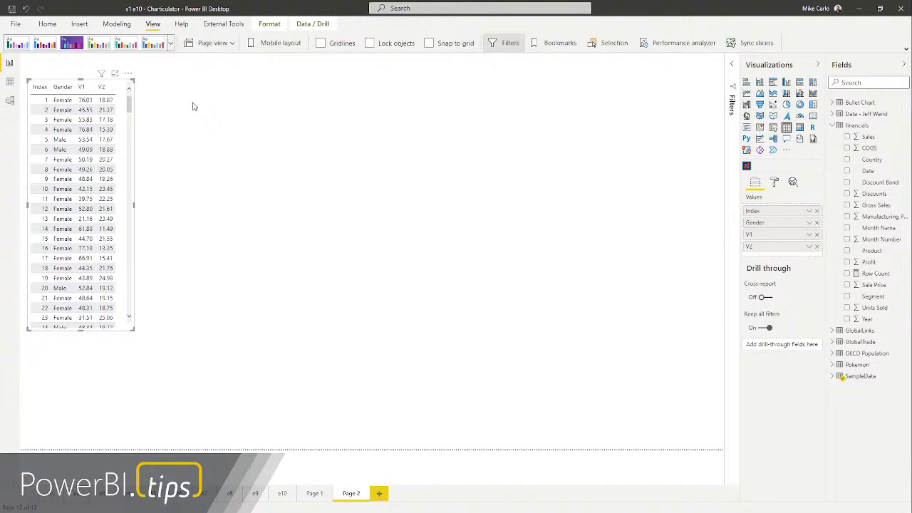
Duplicate the detailed Index table and place the copy in the middle of the page
key("ctrl+c")
key("ctrl+v")
left_click_drag(112, 118, 392, 152)
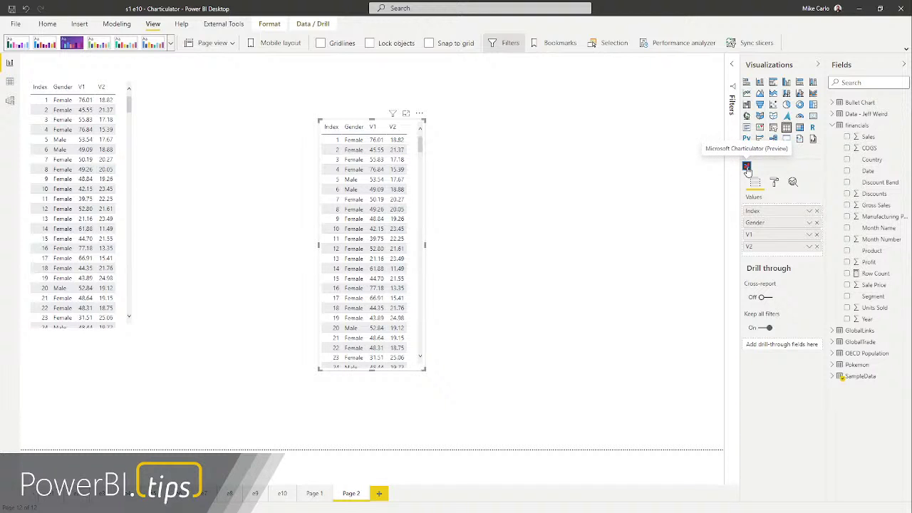
Convert the copied table to a Microsoft Charticulator visual, place it beside the original table and enlarge it across the page
left_click(746, 167)
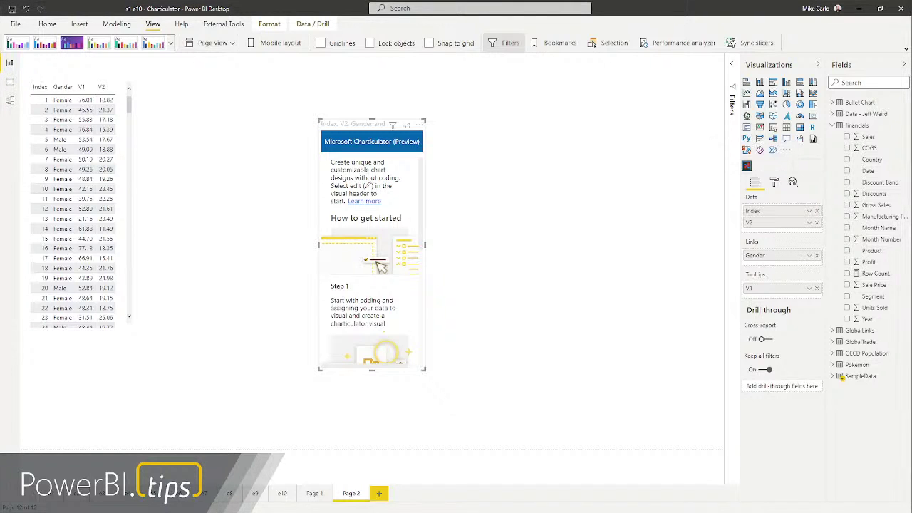
left_click_drag(342, 130, 198, 90)
left_click_drag(281, 331, 684, 409)
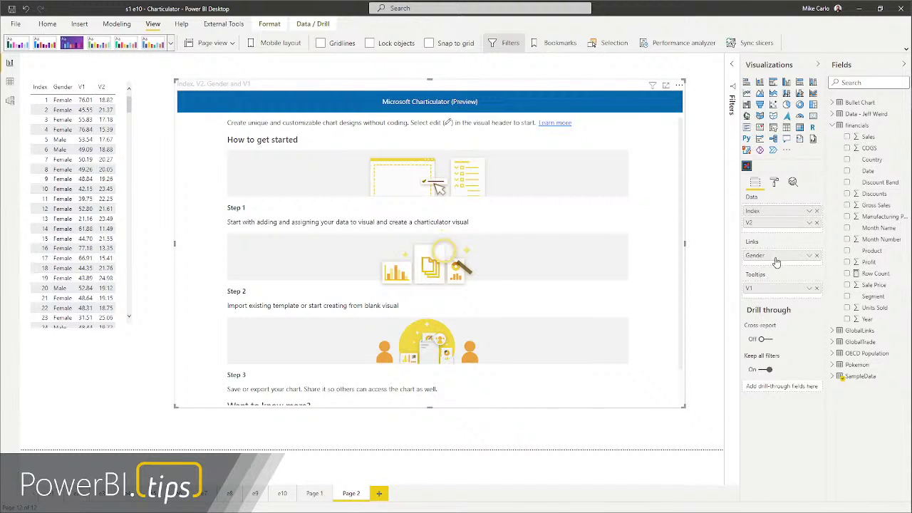
Move Gender from Links and V1 from Tooltips into the visual's Data fields, ordered Index, Gender, V1, V2
left_click_drag(777, 264, 784, 230)
left_click_drag(766, 302, 774, 245)
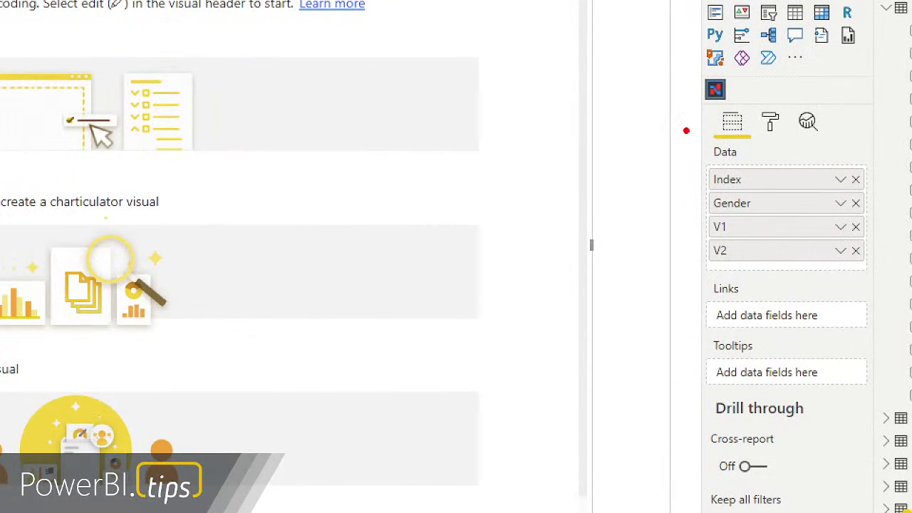
mouse_move(687, 130)
left_mouse_down()
mouse_move(829, 291)
mouse_move(895, 290)
left_mouse_up()
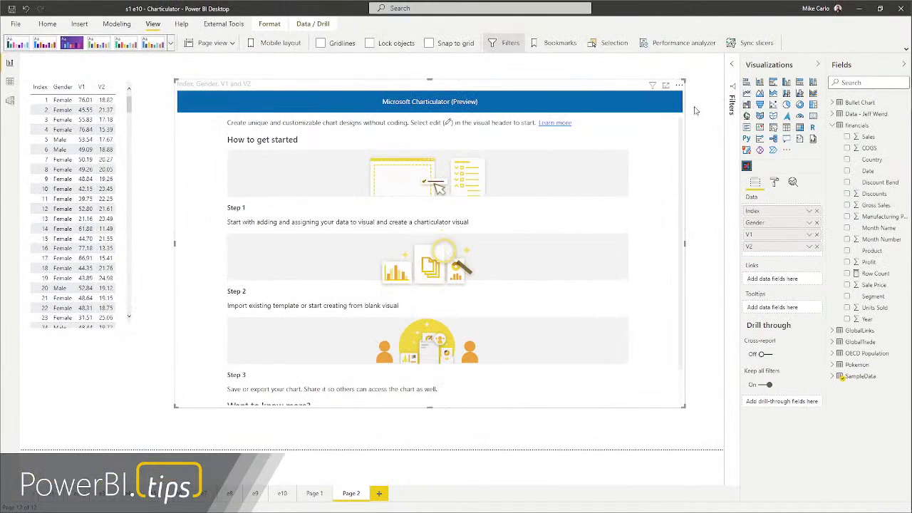
Open the Charticulator visual for editing, create a new chart and preview the rows of its main data table
left_click(679, 85)
left_click(694, 109)
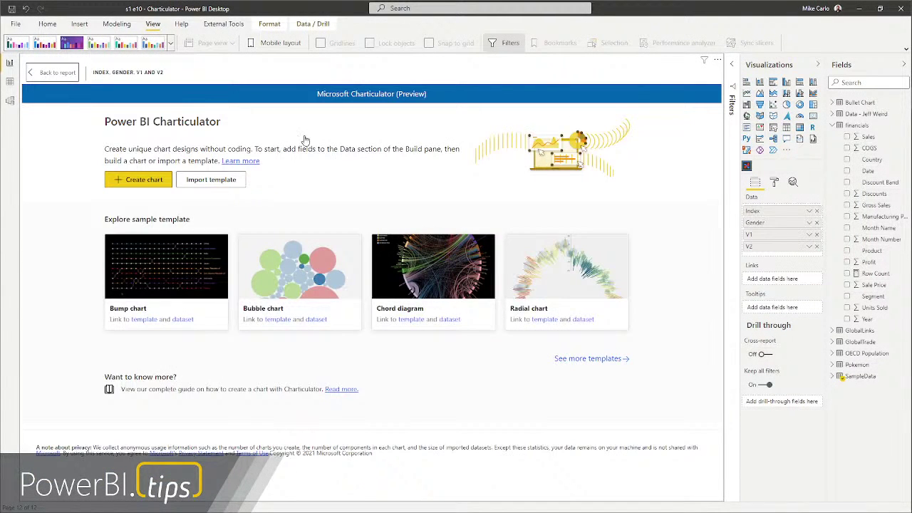
left_click(143, 180)
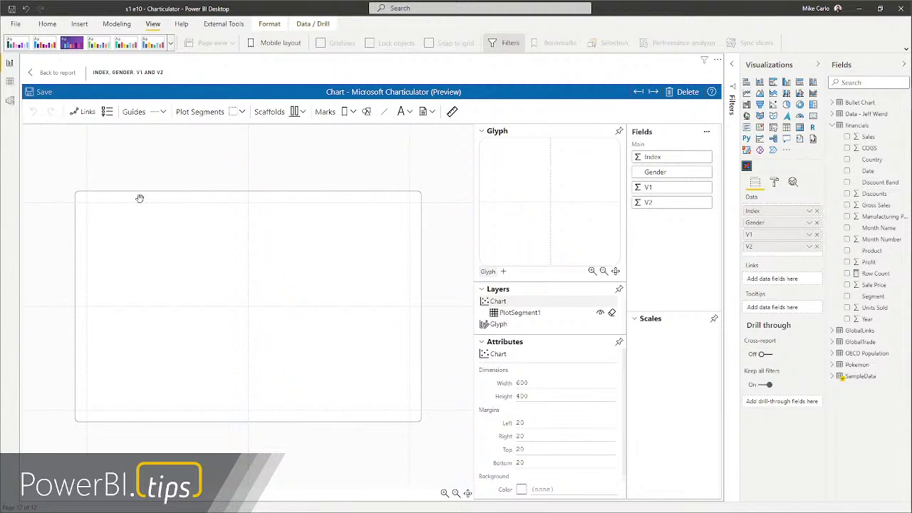
left_click(706, 135)
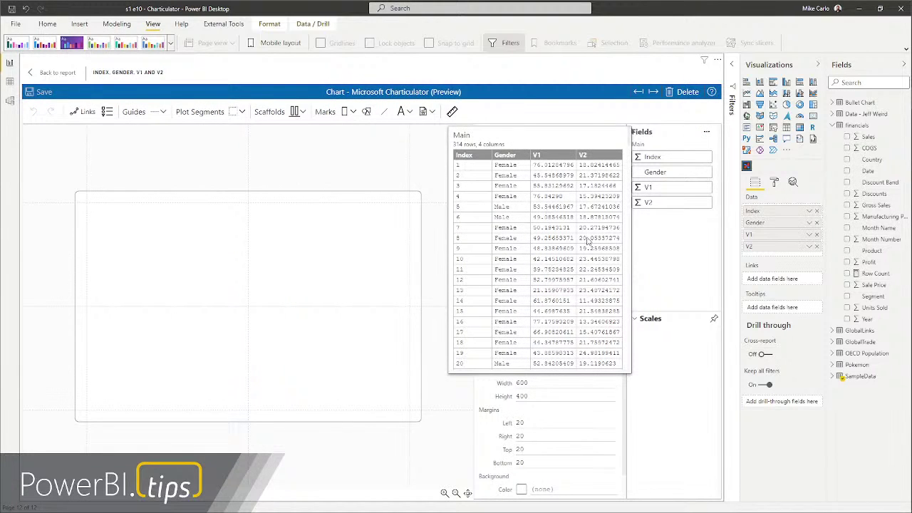
left_click(385, 155)
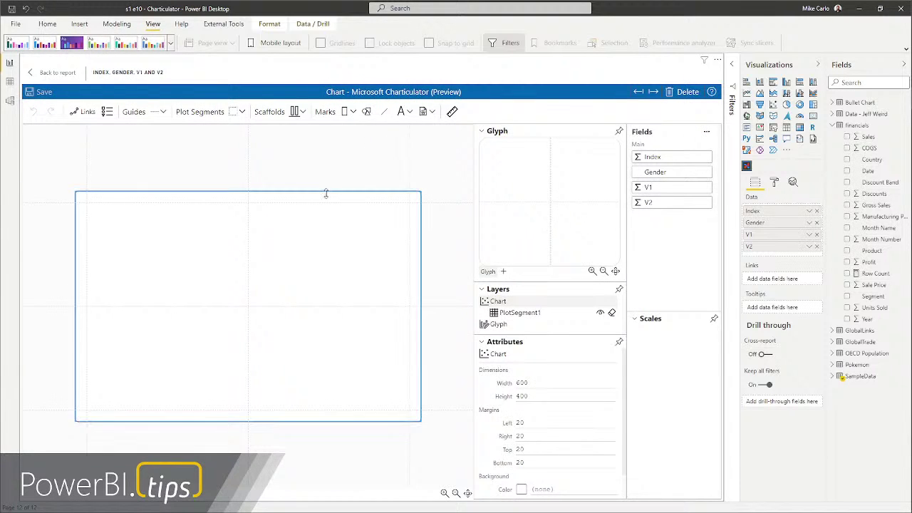
Replace the default plot segment with a new 2D region plot segment covering the upper-left quarter of the chart
left_click(185, 269)
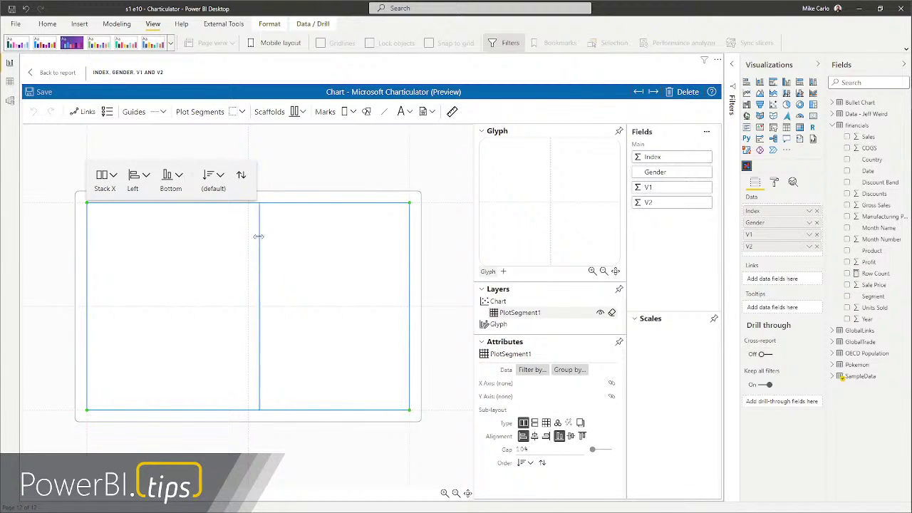
left_click(611, 312)
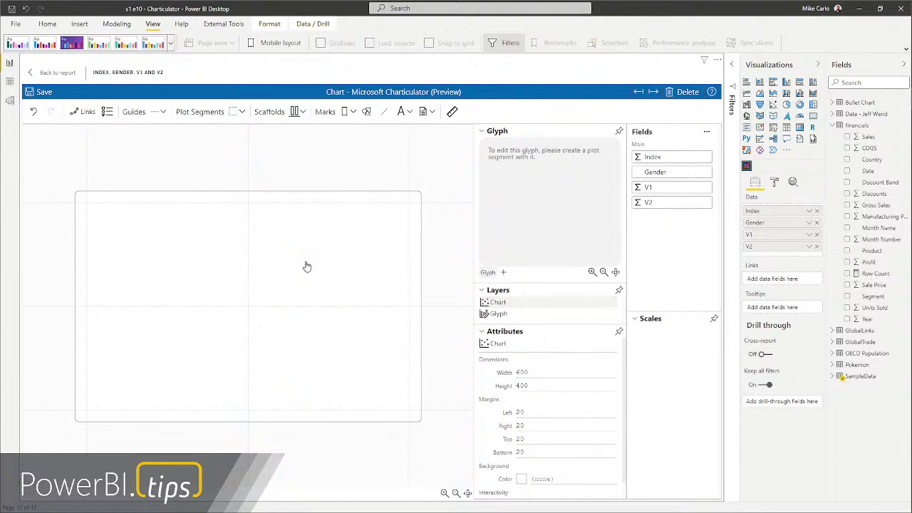
left_click(232, 113)
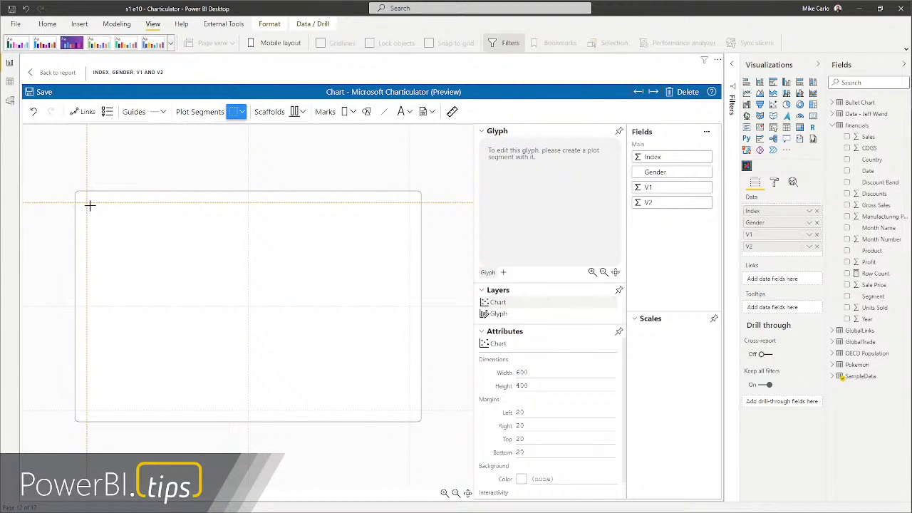
left_click_drag(88, 204, 248, 306)
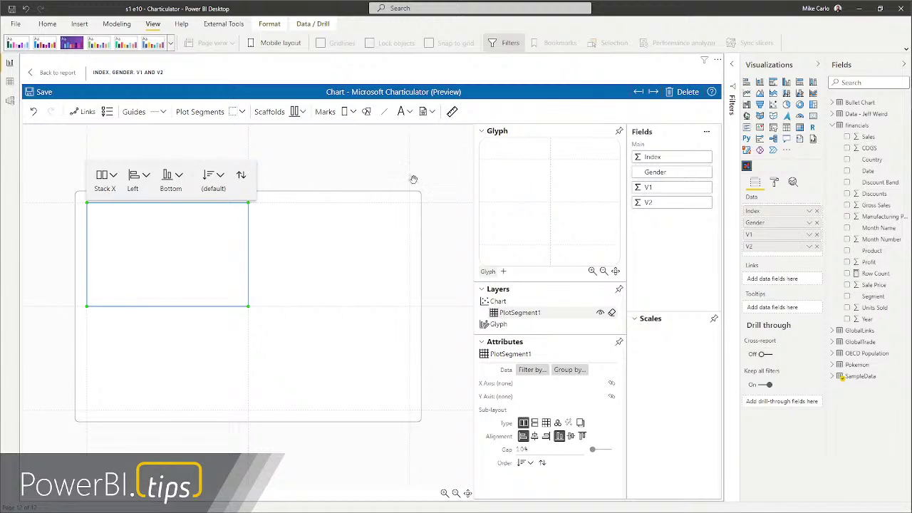
Set the new plot segment's sub-layout to Stack Y and deselect it
left_click(109, 185)
left_click(118, 216)
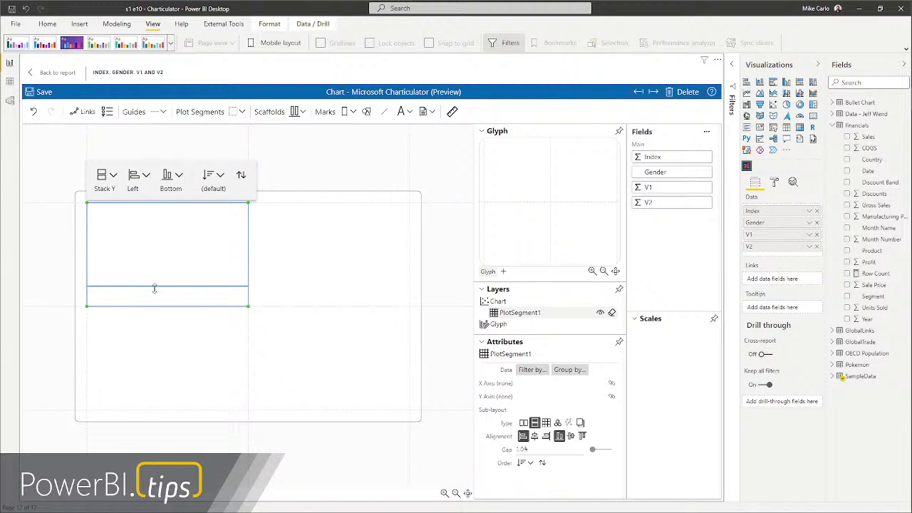
left_click(377, 161)
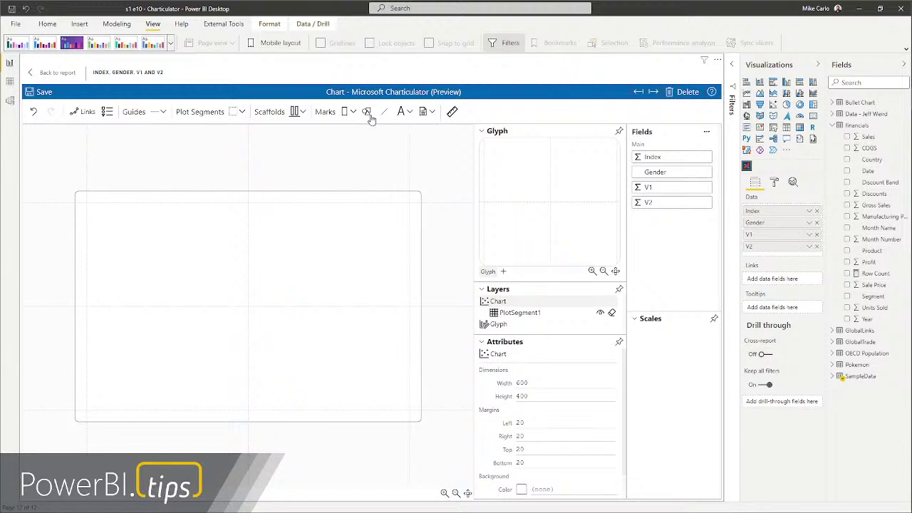
Add a rectangle mark to the glyph so the plot segment draws one bar per row
left_click_drag(345, 117, 533, 193)
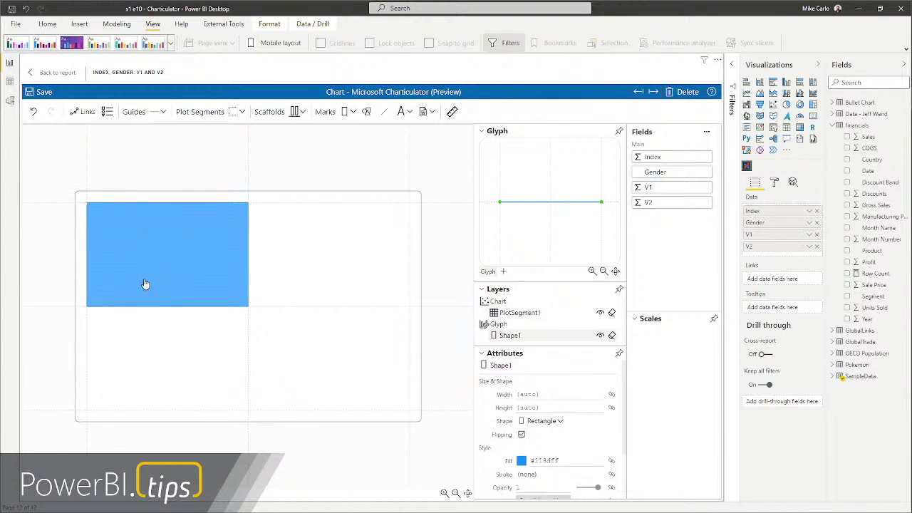
scroll(112, 300, "up", 2)
scroll(112, 300, "up", 3)
scroll(112, 301, "down", 2)
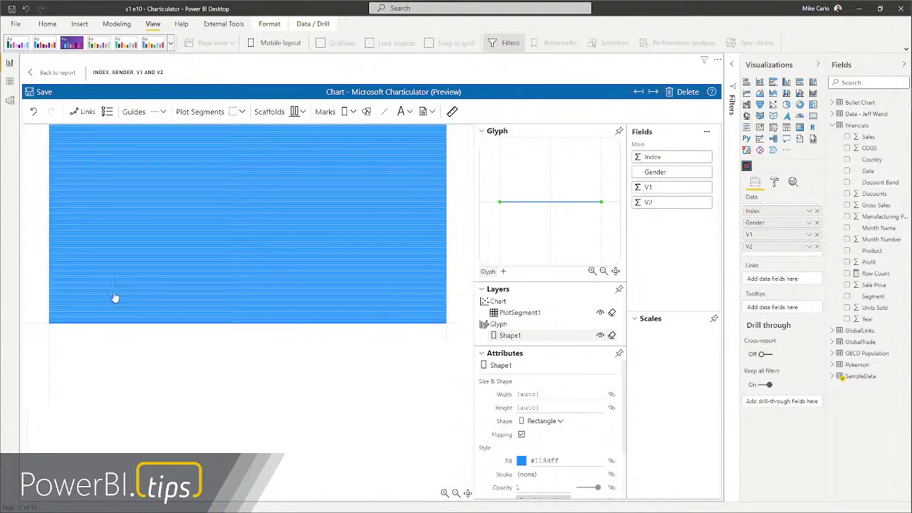
scroll(235, 280, "down", 2)
scroll(312, 287, "up", 2)
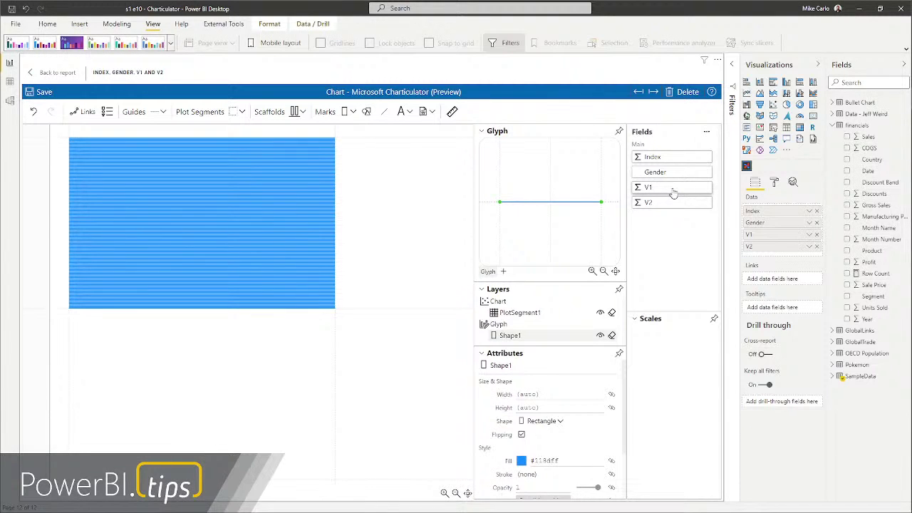
Bind the rectangle's width to V1 and its fill color to Gender
left_click_drag(673, 189, 550, 204)
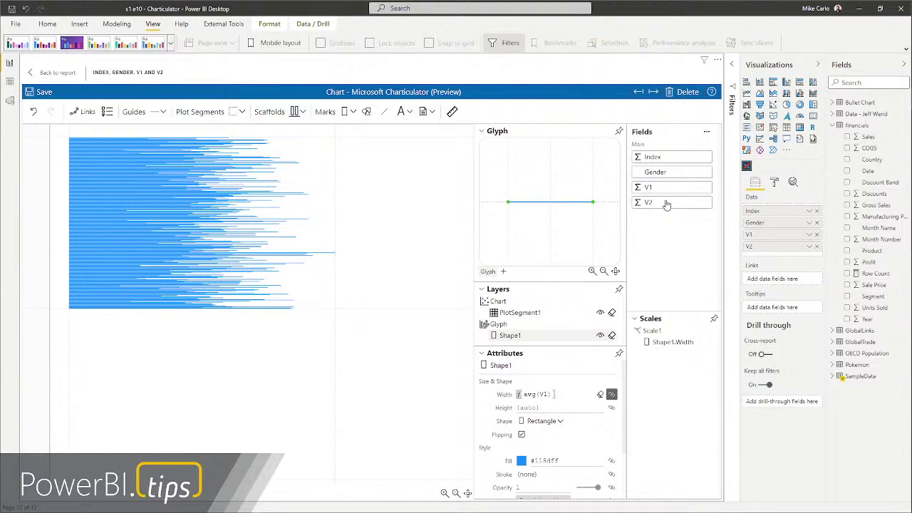
left_click_drag(667, 176, 546, 466)
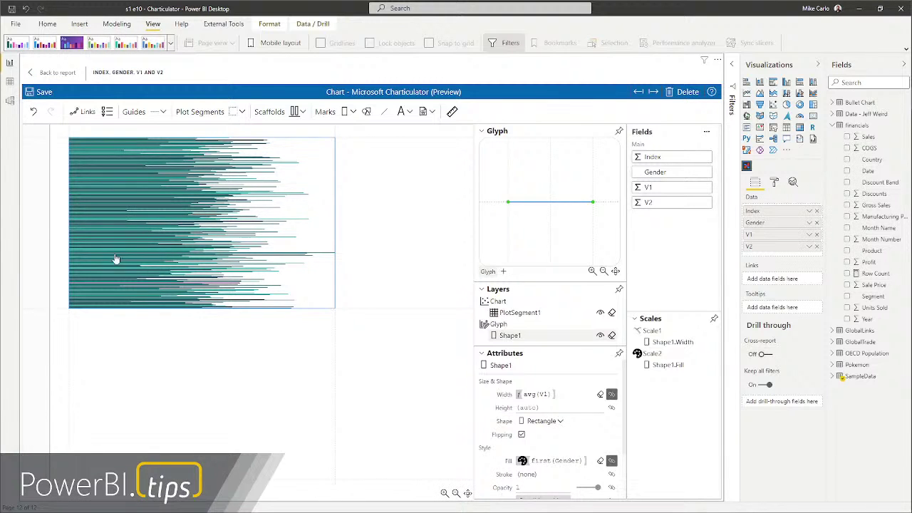
scroll(114, 262, "up", 5)
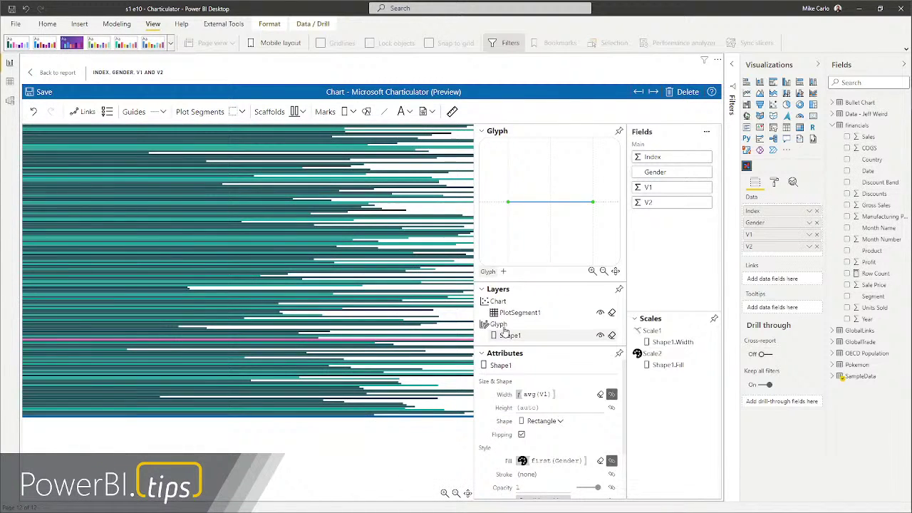
scroll(570, 398, "down", 2)
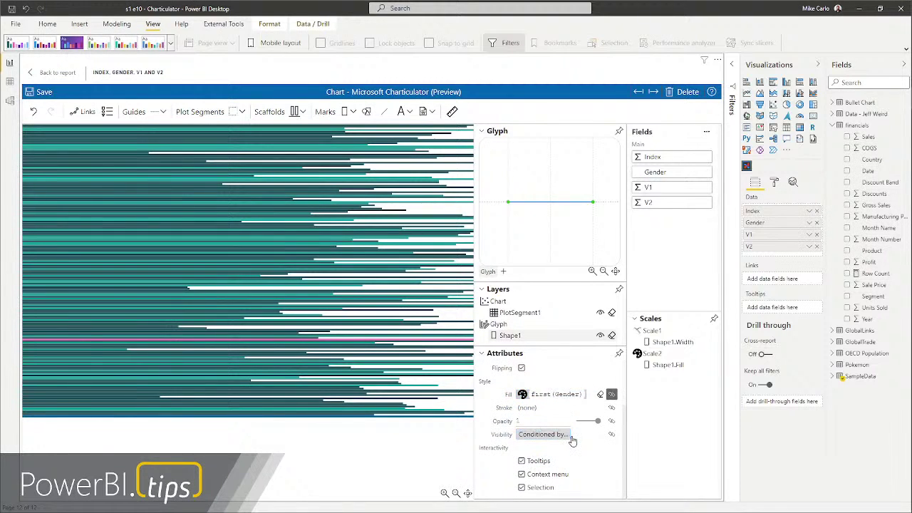
scroll(573, 441, "up", 2)
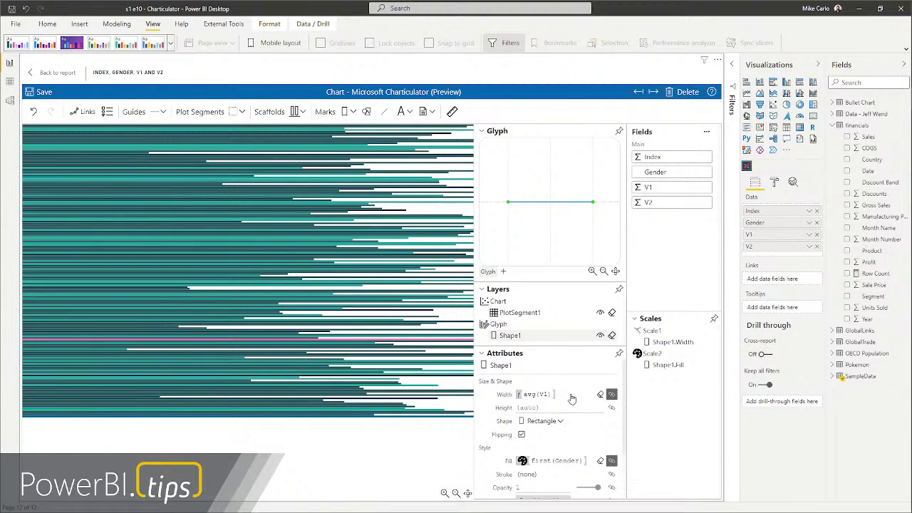
scroll(571, 401, "down", 2)
scroll(570, 401, "up", 2)
Filter PlotSegment1 by categories on the Gender column, keeping only Female
left_click(528, 315)
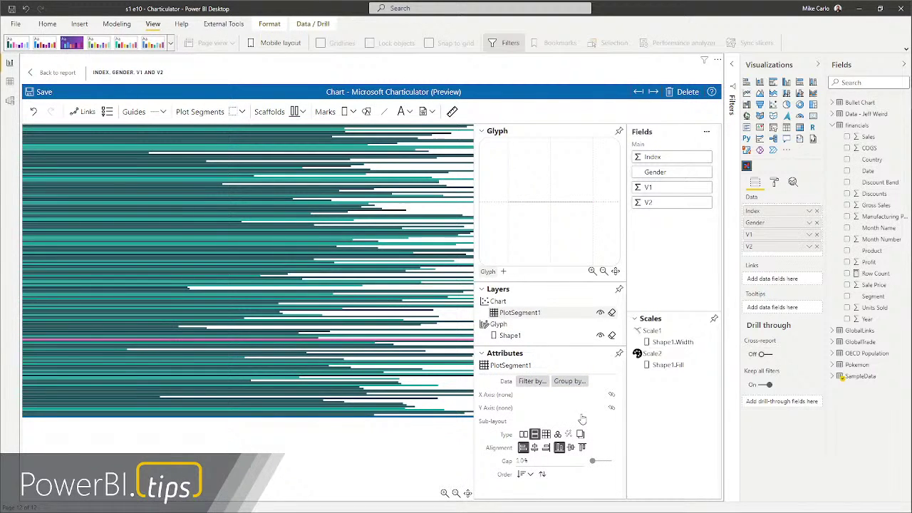
left_click(534, 381)
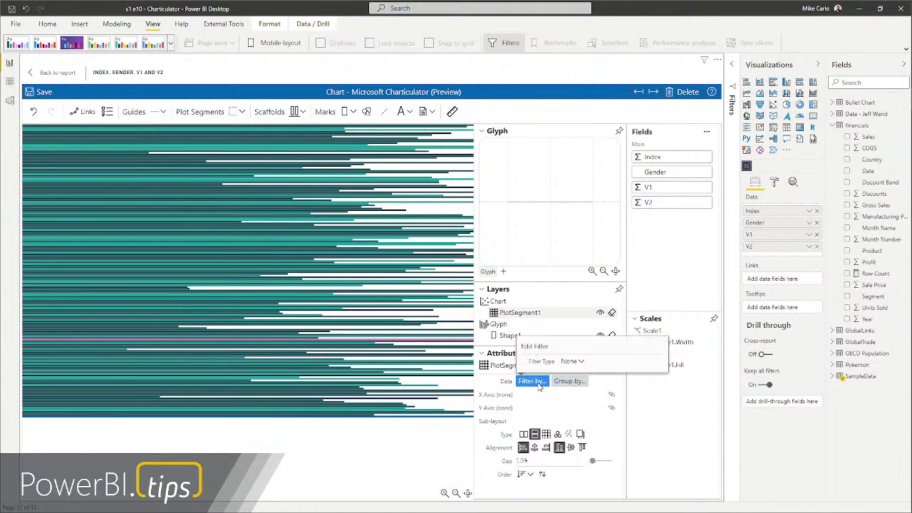
left_click(571, 362)
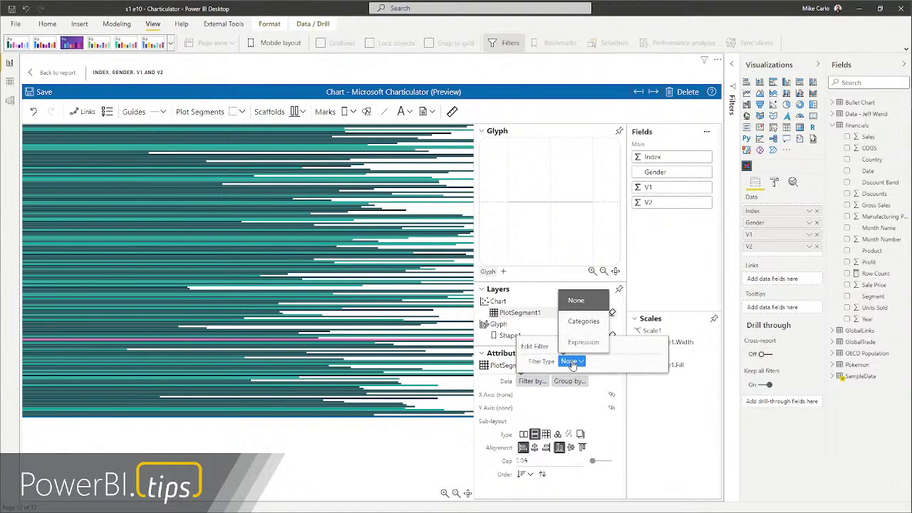
left_click(590, 324)
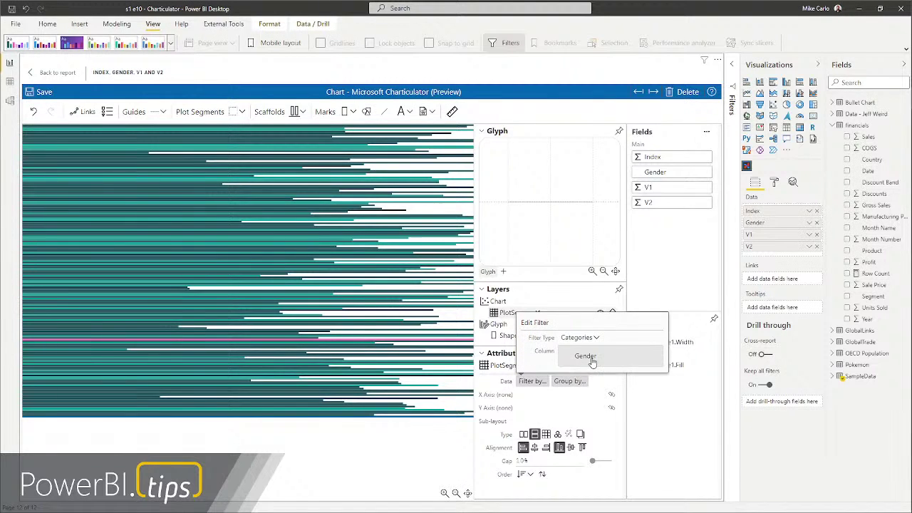
left_click(589, 354)
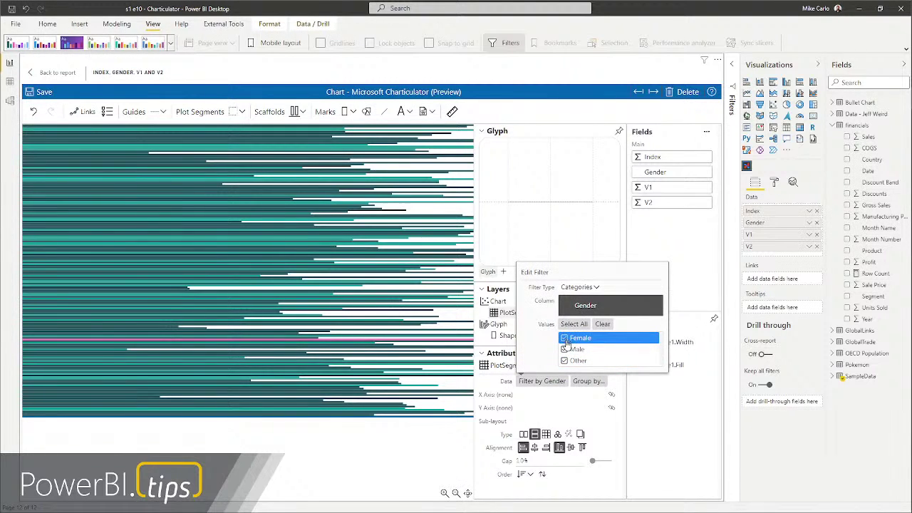
left_click(603, 325)
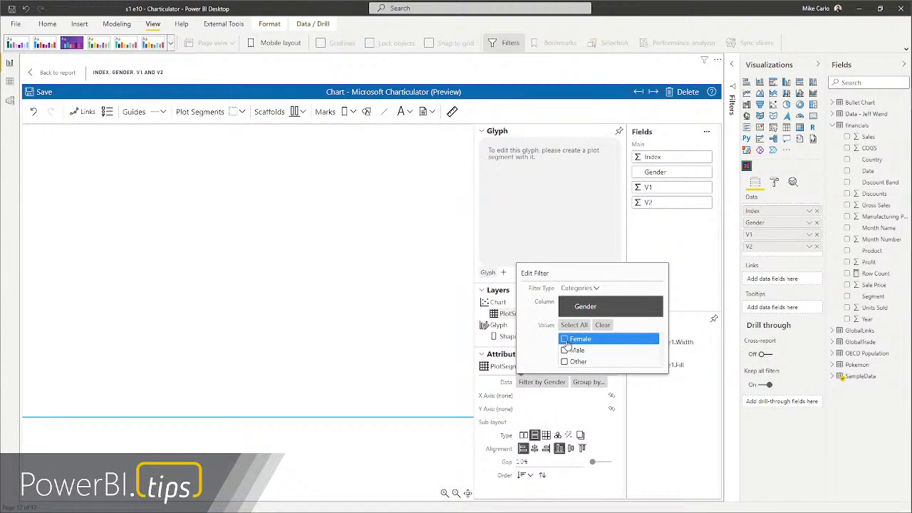
left_click(565, 340)
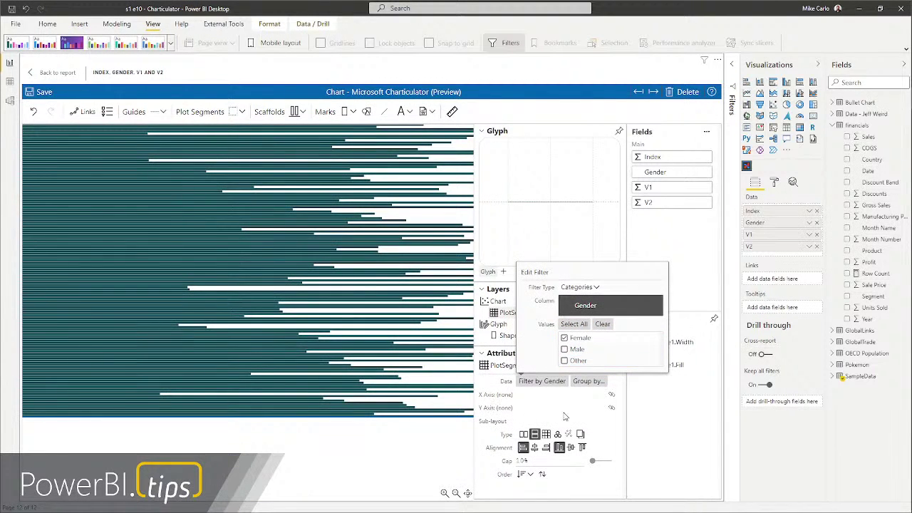
left_click(578, 397)
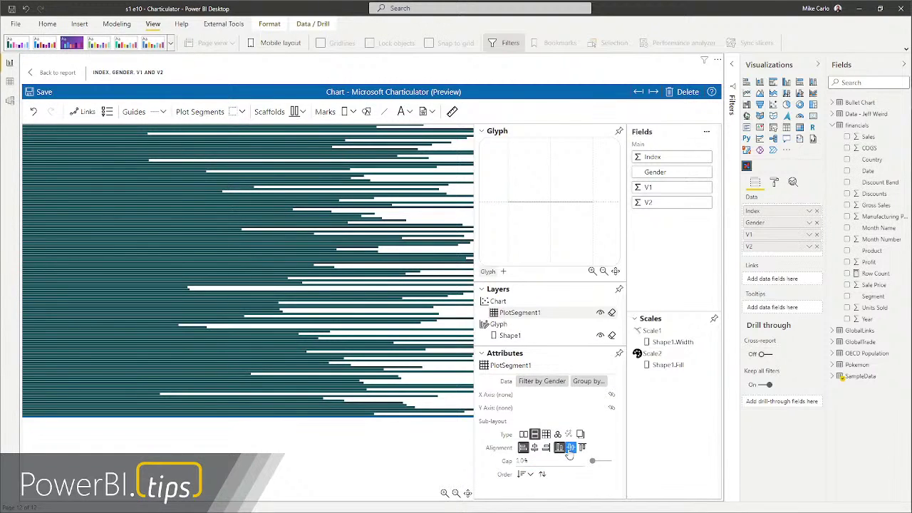
Order the bars in PlotSegment1 by V1
left_click(523, 475)
left_click(545, 435)
scroll(275, 342, "down", 5)
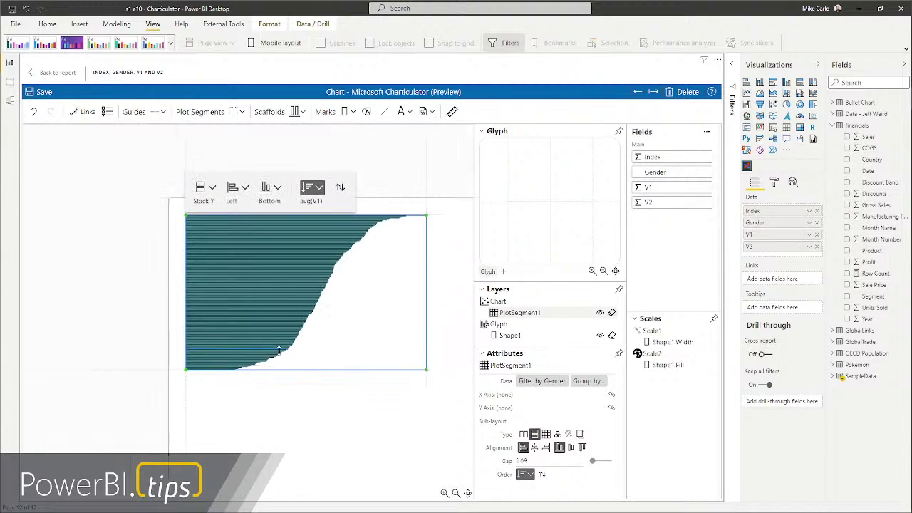
scroll(311, 343, "up", 2)
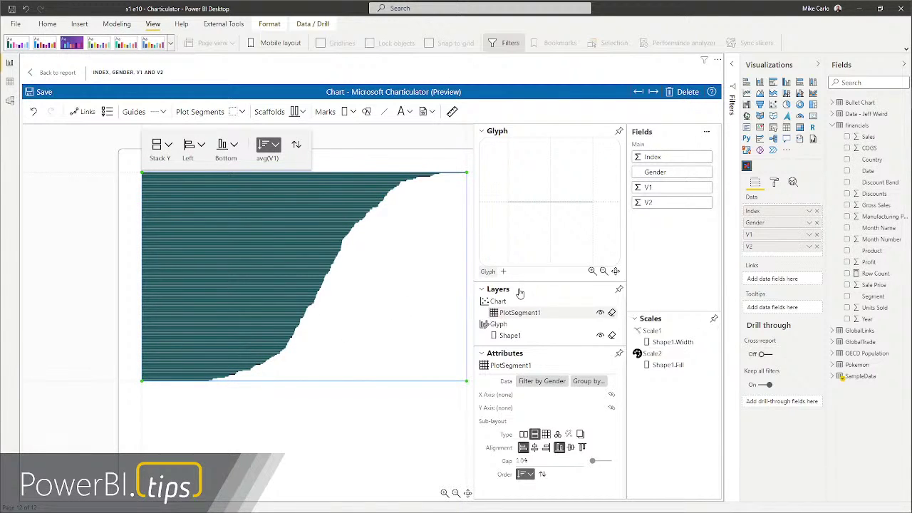
scroll(411, 397, "down", 2)
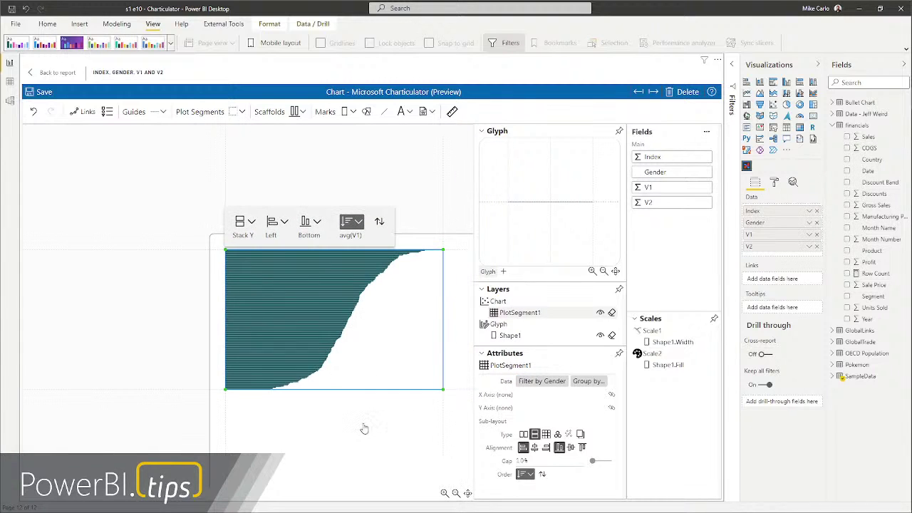
scroll(432, 467, "up", 3)
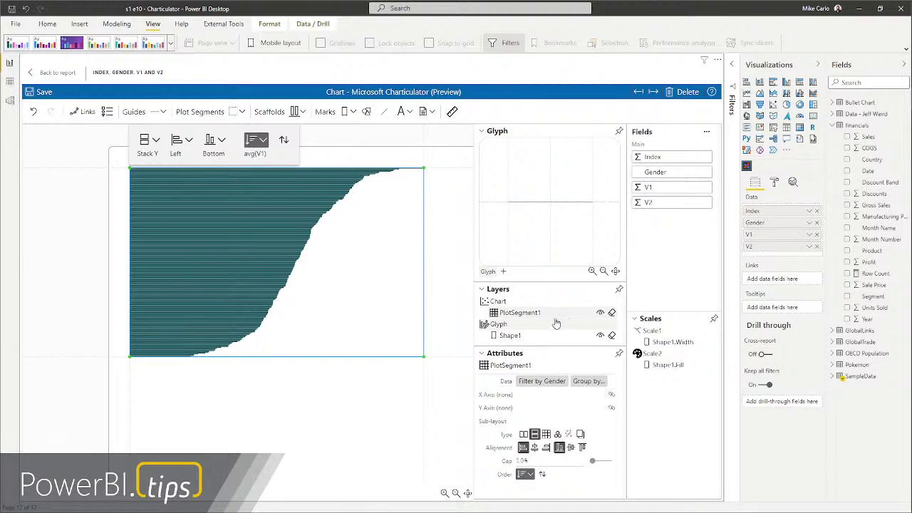
Recolor the Female category in the rectangle's Gender fill scale to Material purple #9c27b0
left_click(510, 335)
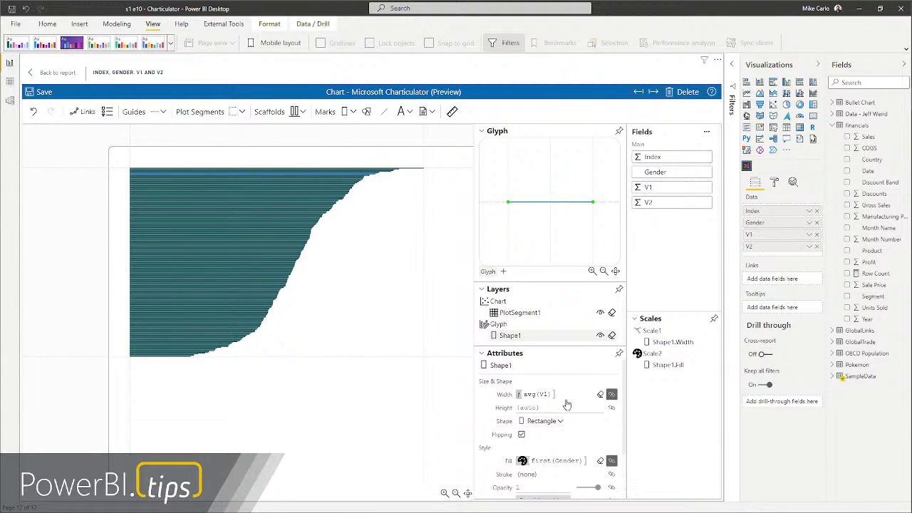
scroll(556, 431, "down", 1)
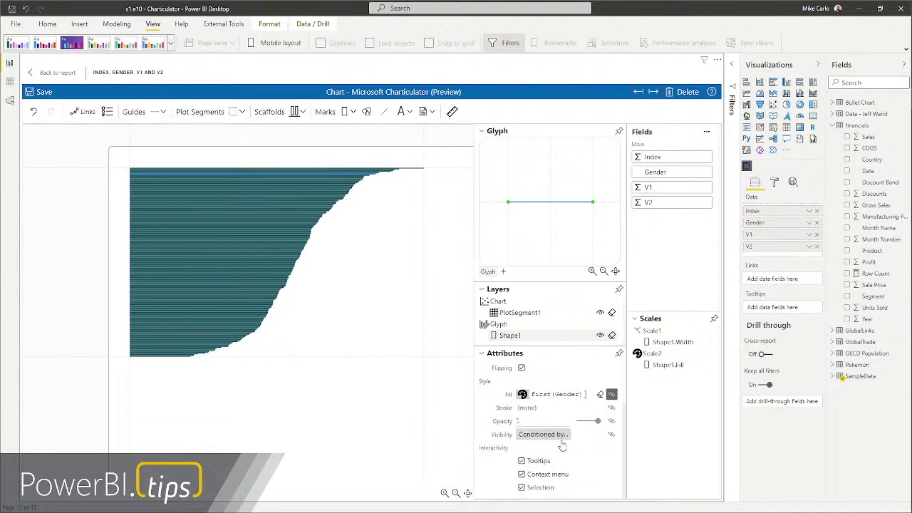
left_click(552, 396)
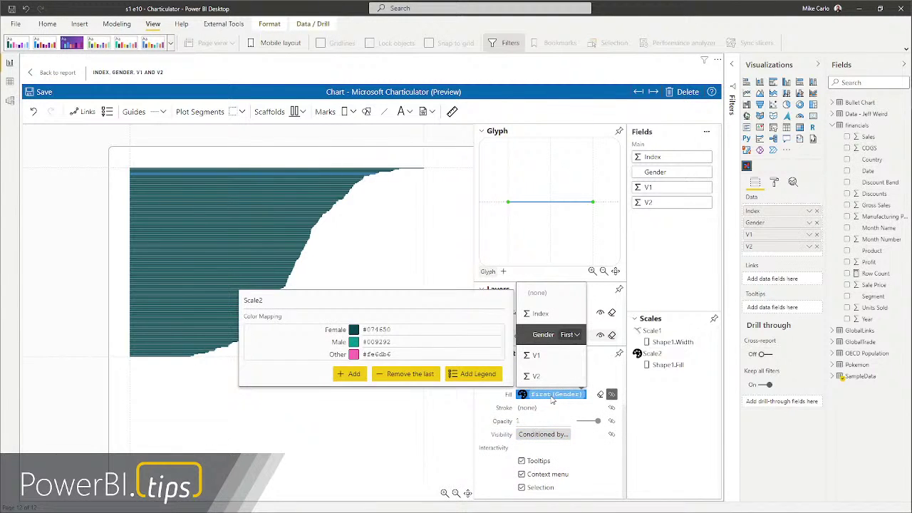
left_click(354, 331)
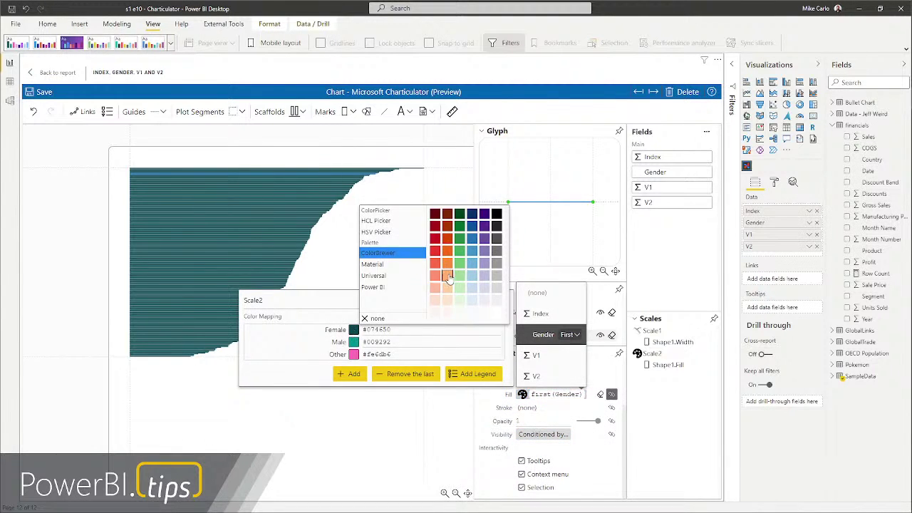
left_click(376, 232)
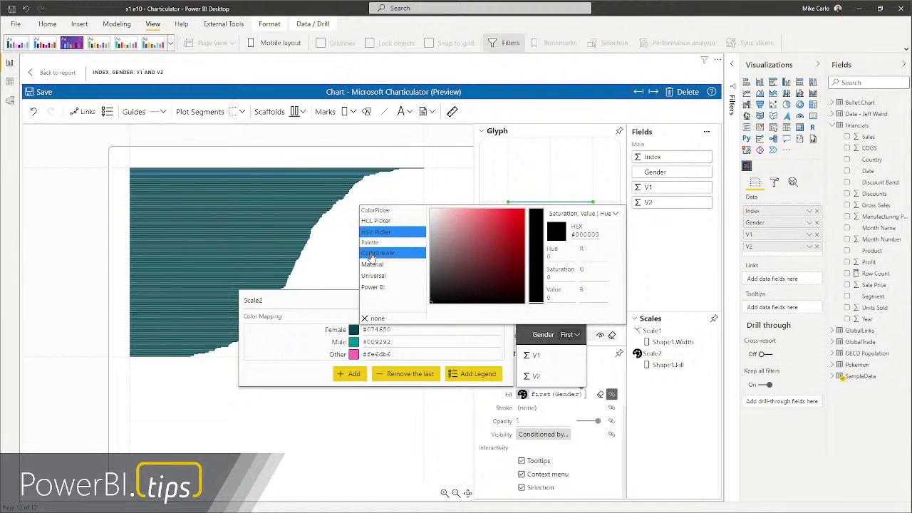
left_click(374, 252)
left_click(371, 265)
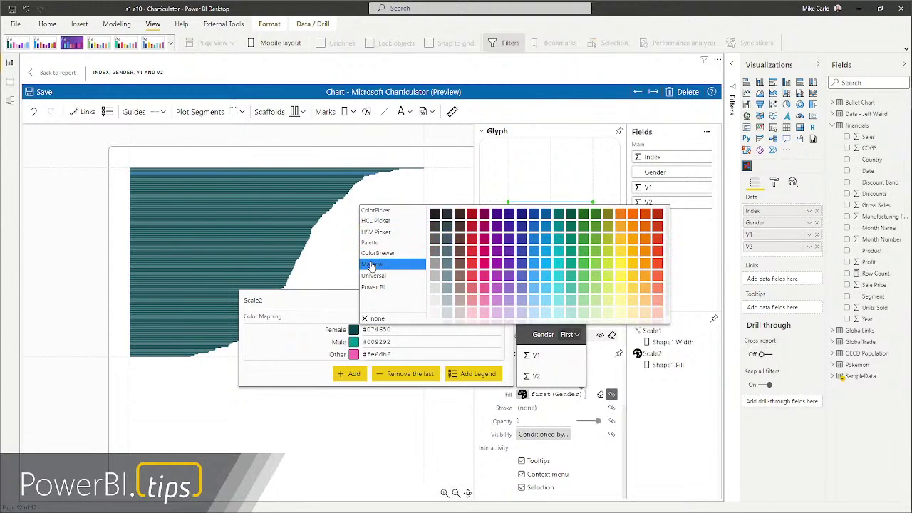
left_click(497, 263)
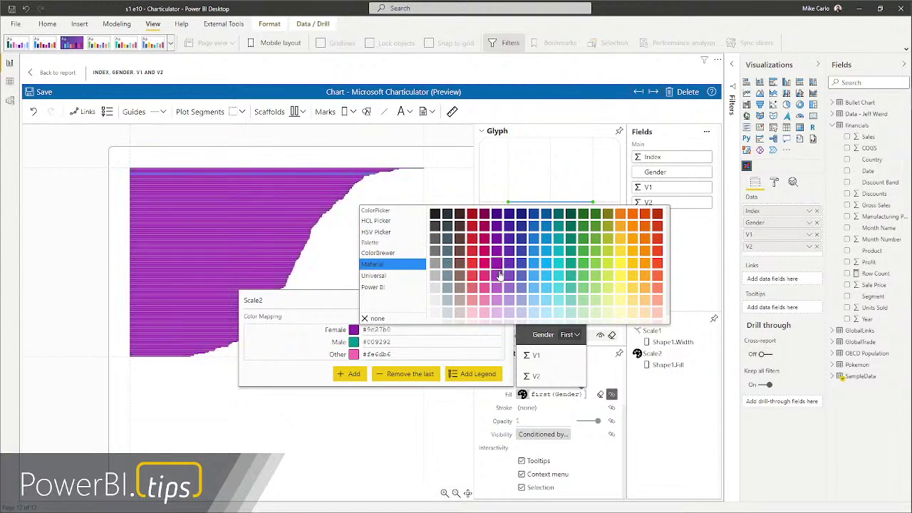
left_click(297, 441)
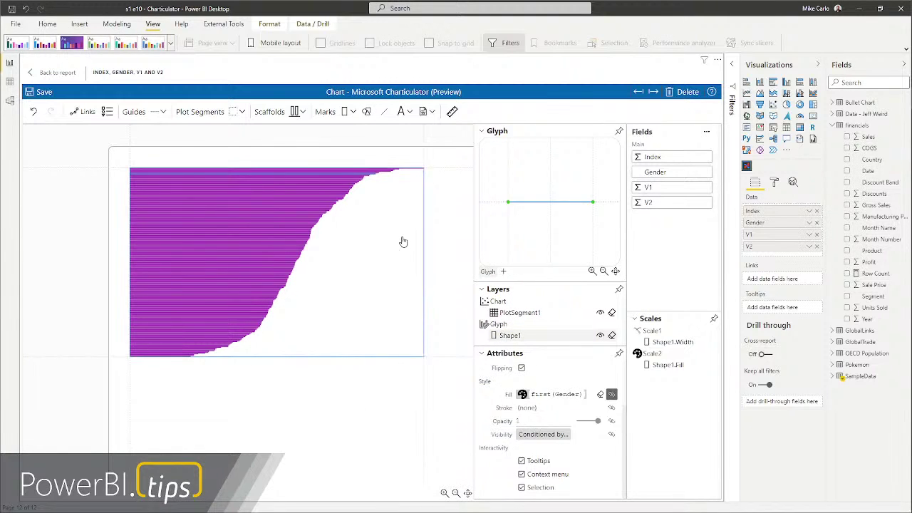
Create a second glyph and draw a plot segment for it across the full width of the chart's lower half
scroll(434, 356, "down", 2)
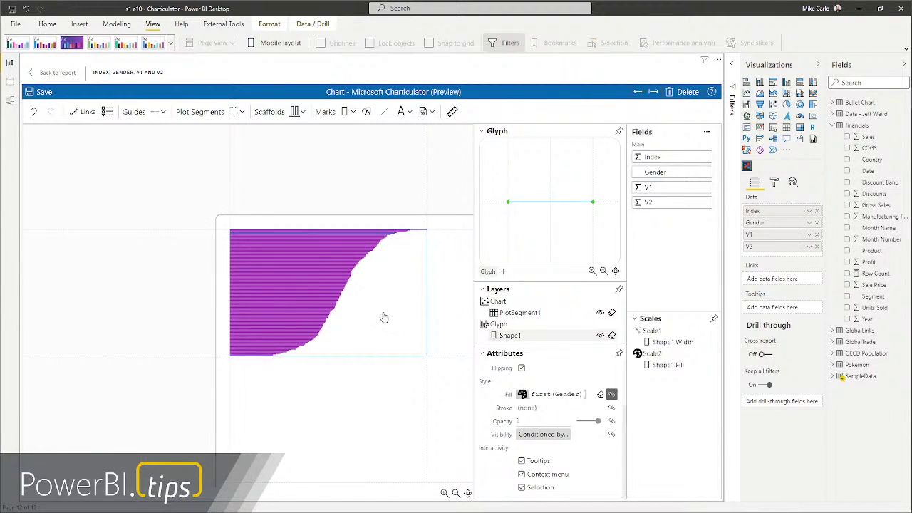
scroll(392, 363, "down", 3)
scroll(390, 365, "up", 4)
scroll(394, 387, "down", 1)
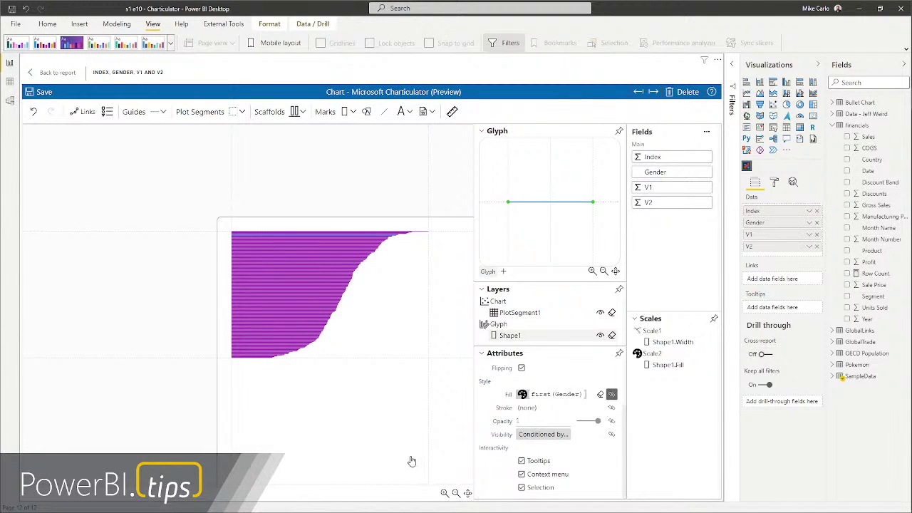
left_click(468, 493)
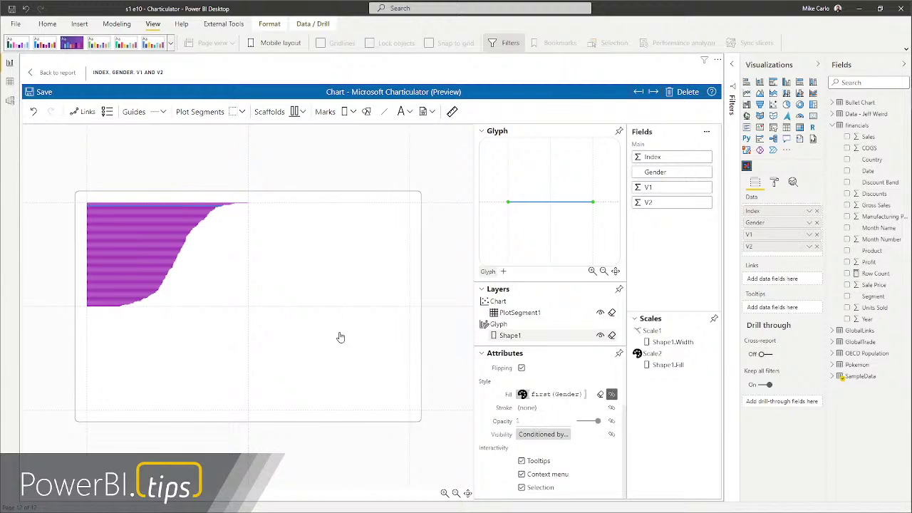
left_click(350, 162)
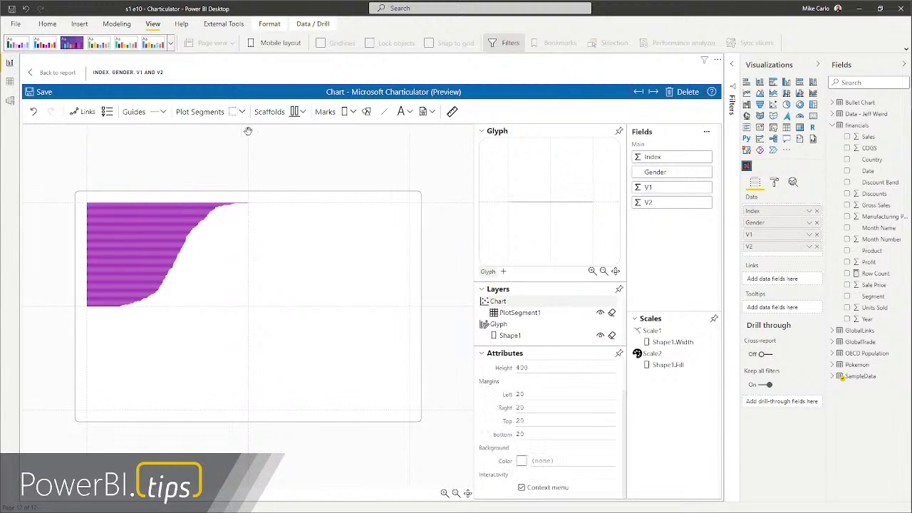
left_click(504, 272)
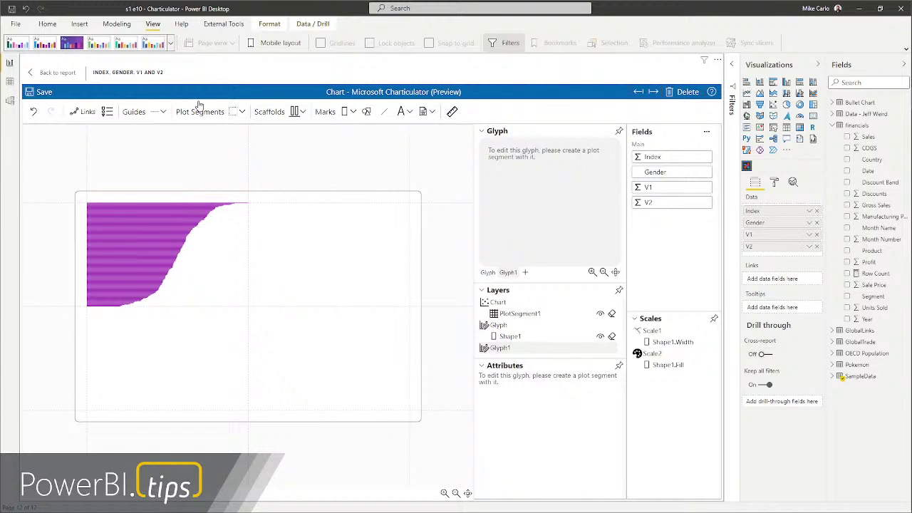
left_click(233, 112)
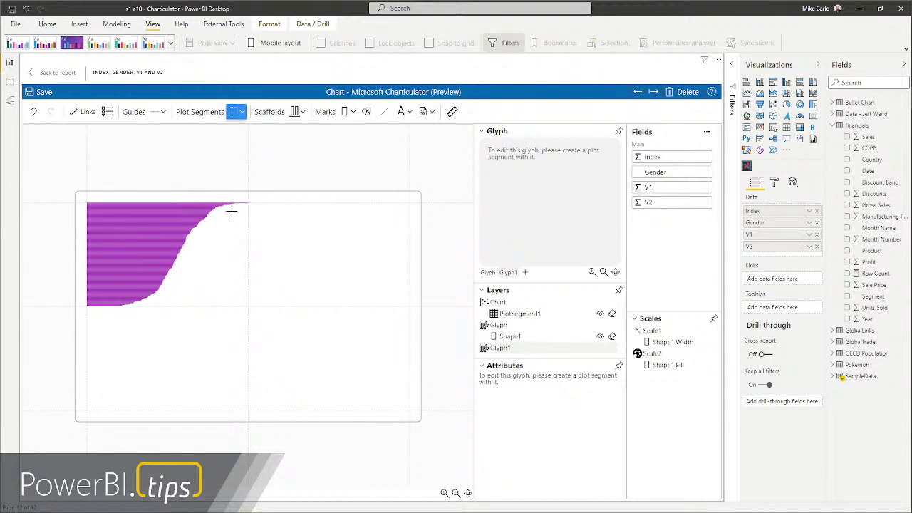
left_click_drag(87, 306, 409, 411)
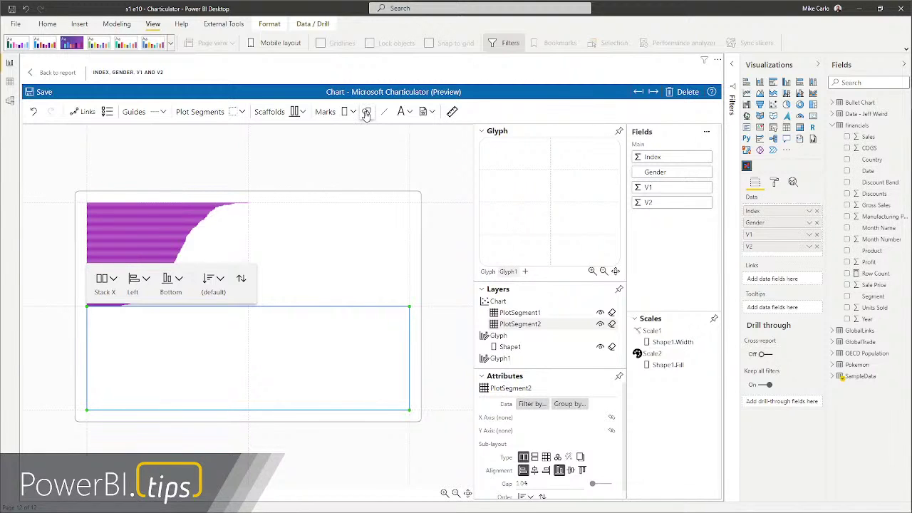
Add a symbol mark at the center of the new glyph and bind its fill color to Gender
left_click_drag(366, 114, 550, 203)
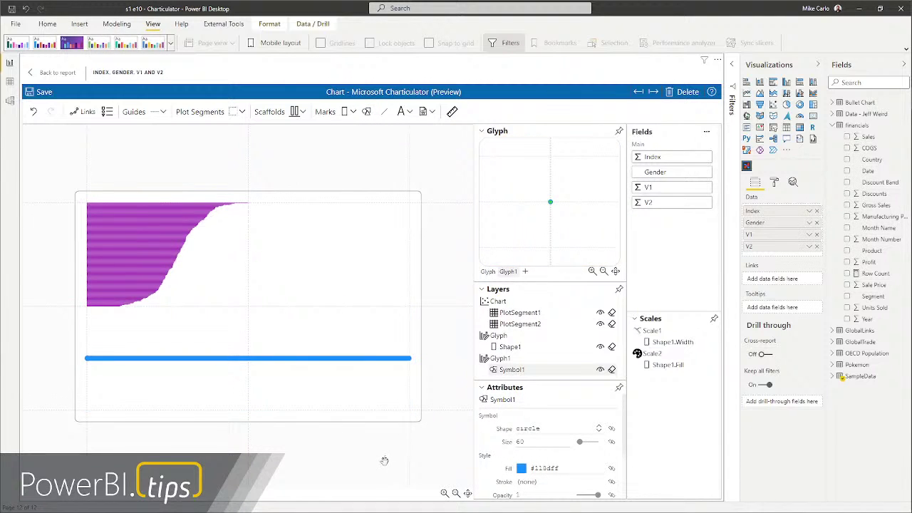
scroll(525, 414, "down", 2)
scroll(542, 406, "up", 2)
left_click_drag(655, 172, 540, 470)
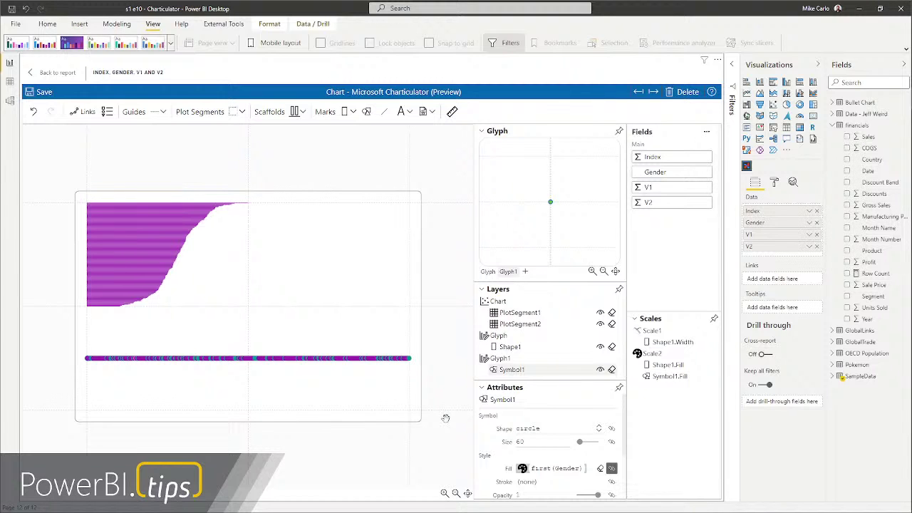
Assign V1 to the X axis and V2 to the Y axis of the lower plot segment
left_click(707, 132)
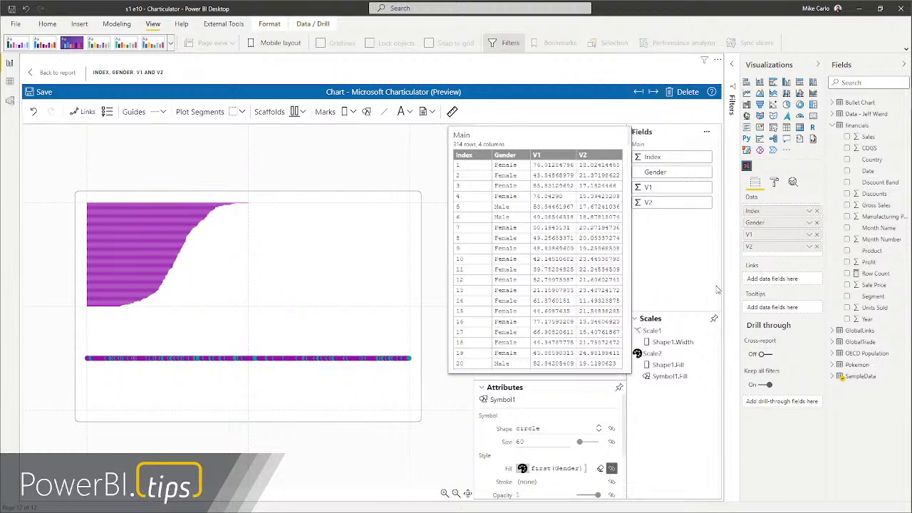
left_click(669, 272)
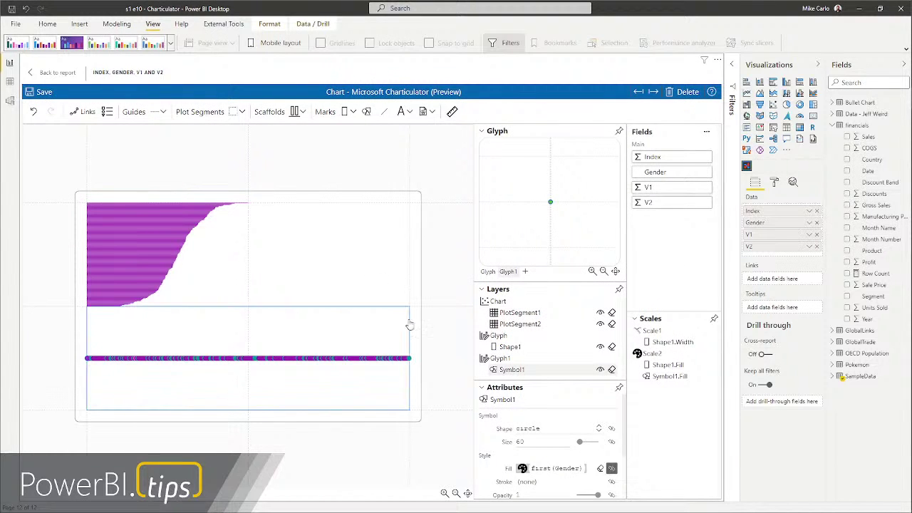
left_click_drag(546, 240, 301, 412)
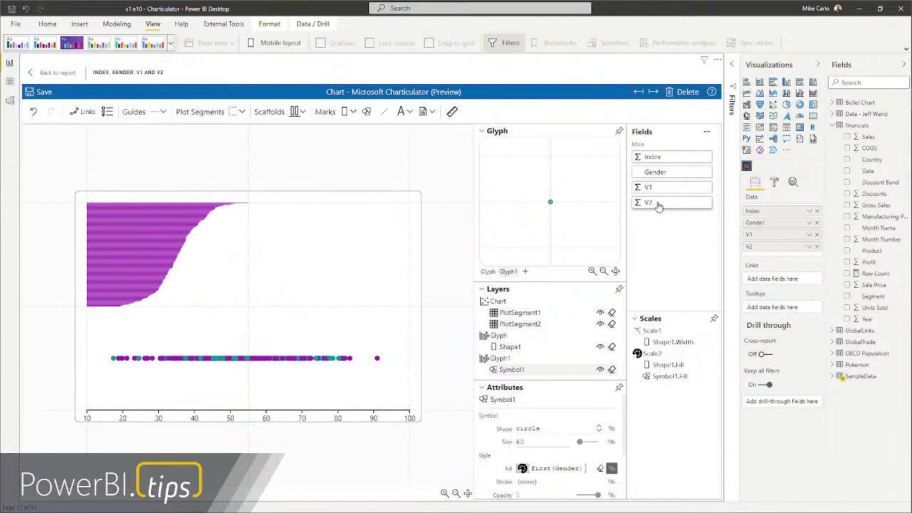
left_click_drag(660, 206, 82, 366)
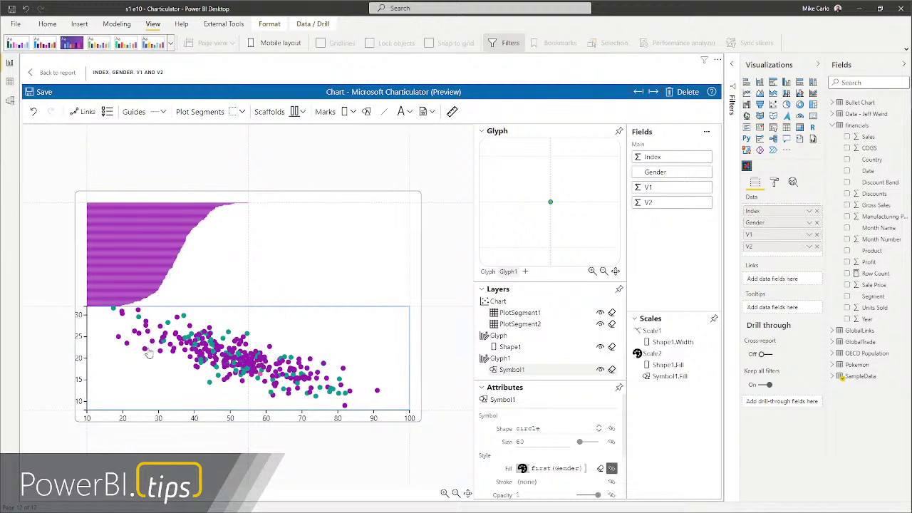
left_click(287, 440)
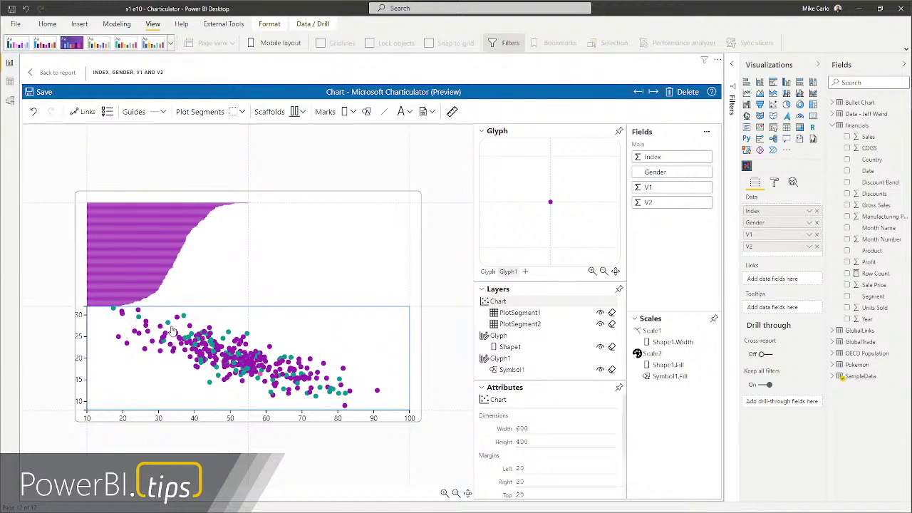
scroll(554, 412, "down", 1)
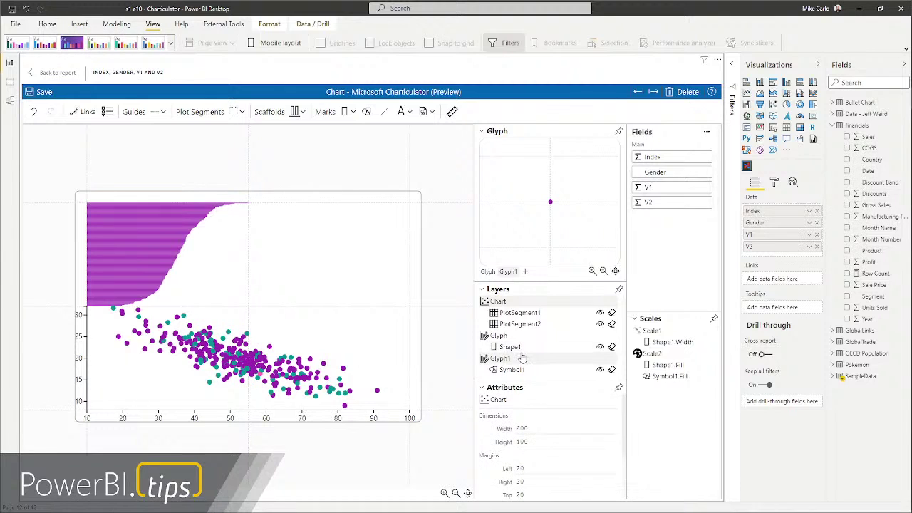
Set the opacity of Symbol1 to 0.5
left_click(510, 370)
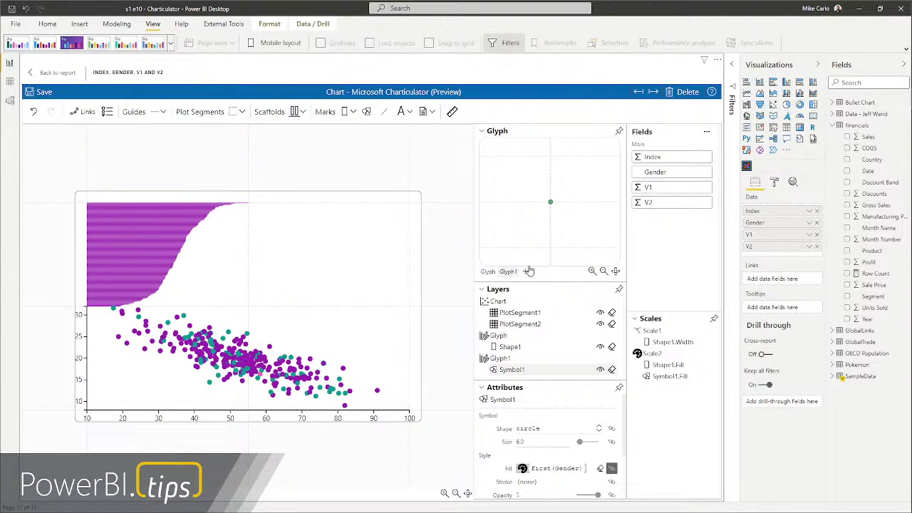
left_click(483, 133)
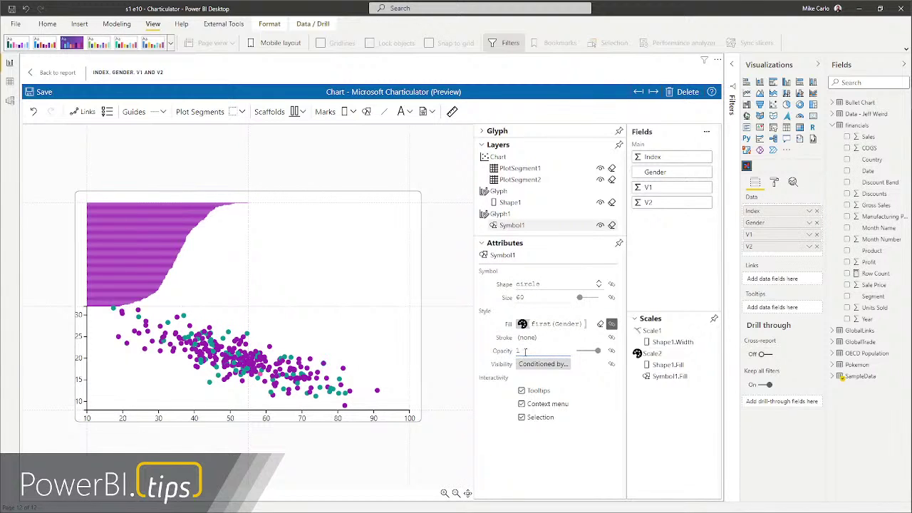
type("0.5")
key("Return")
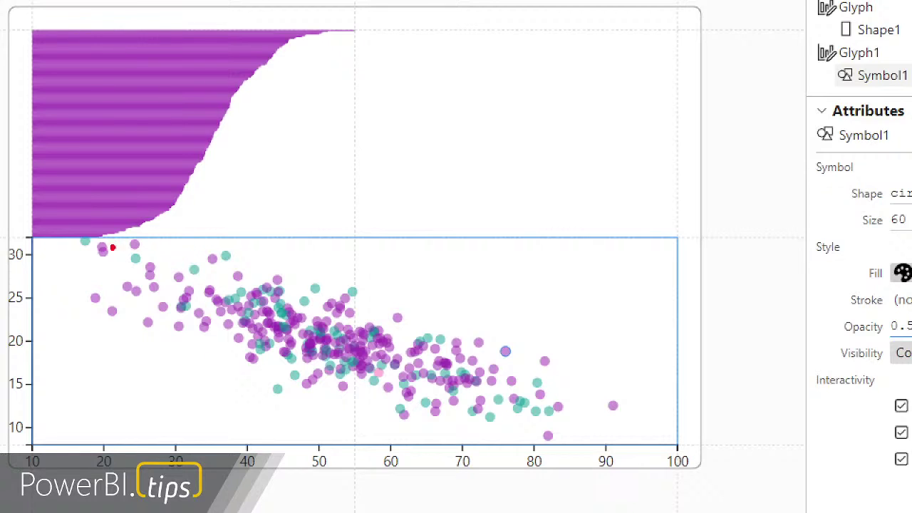
mouse_move(62, 230)
left_mouse_down()
mouse_move(179, 358)
mouse_move(227, 365)
left_mouse_up()
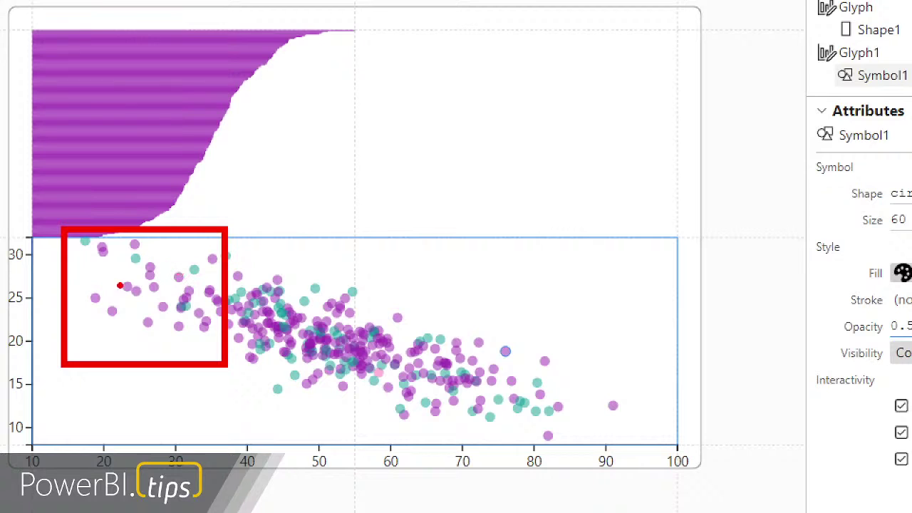
mouse_move(290, 311)
left_mouse_down()
mouse_move(299, 333)
mouse_move(389, 392)
left_mouse_up()
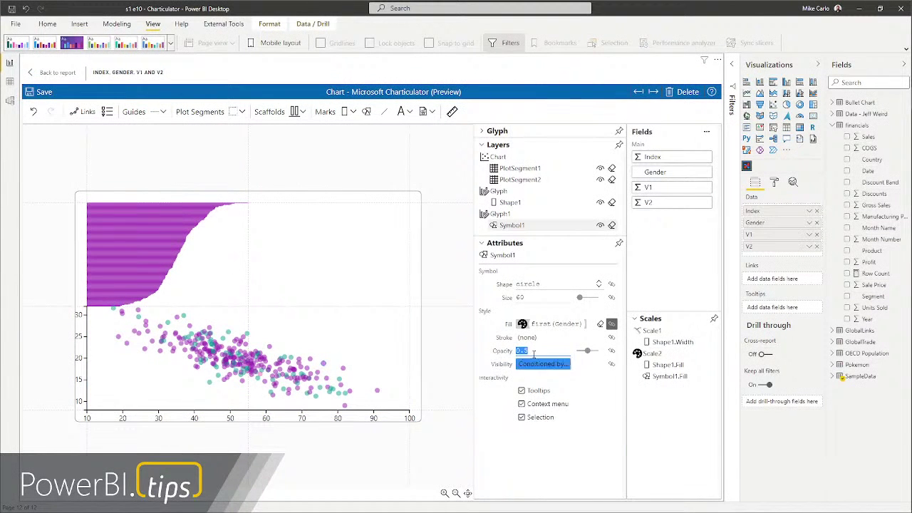
Set the opacity of the scatter plot's symbols to 0.4
type(".")
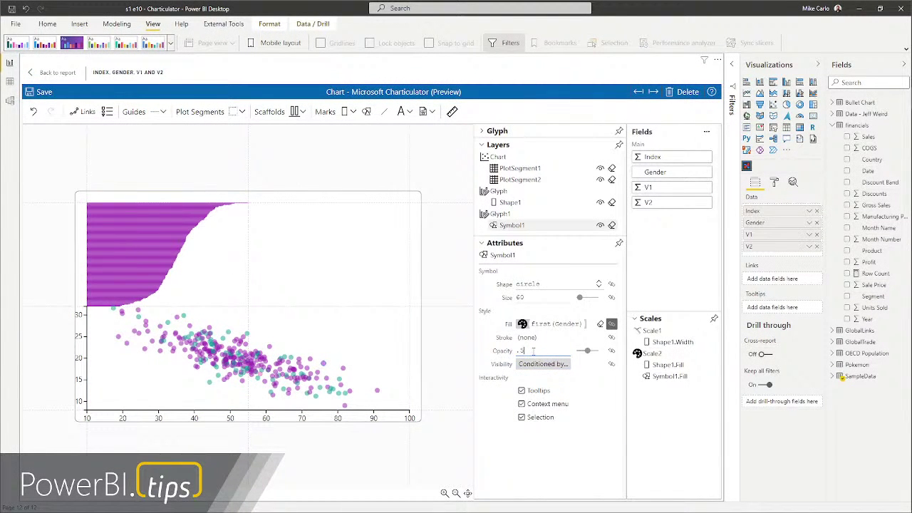
type("6")
key("Return")
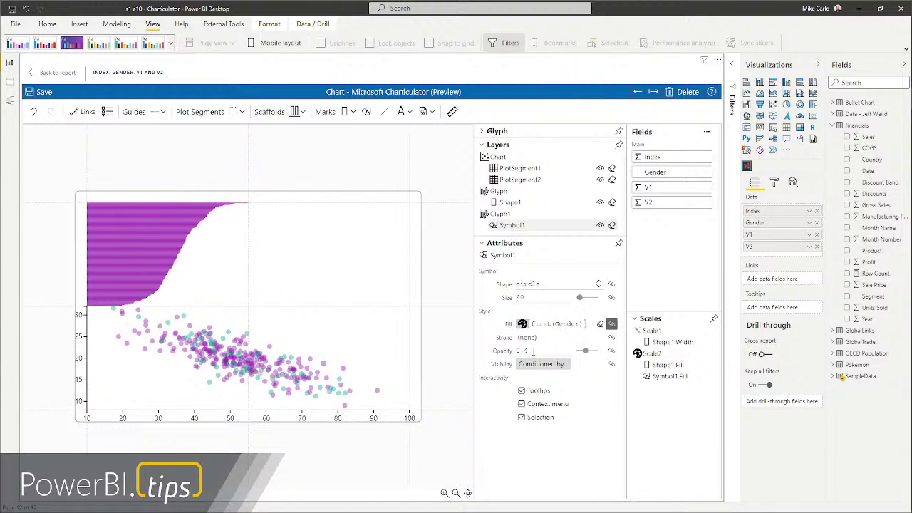
left_click(316, 438)
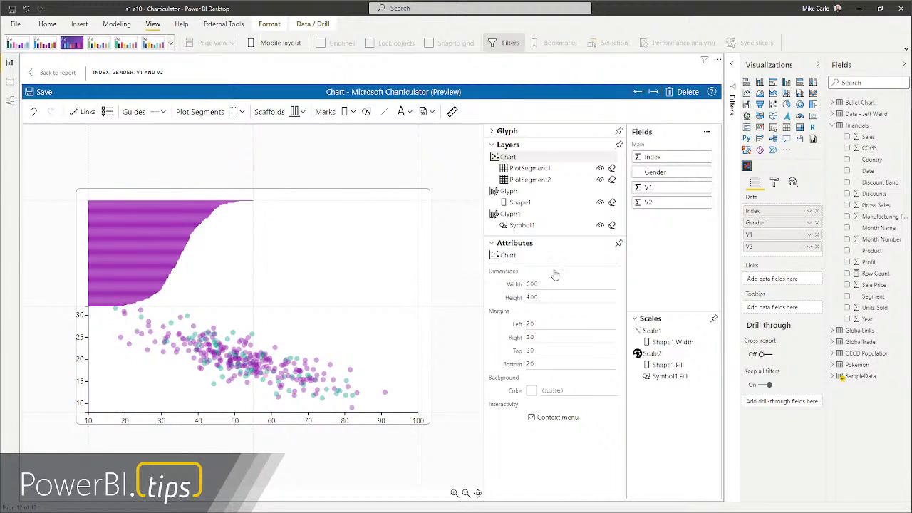
Hide the X and Y axes of PlotSegment2, the lower scatter plot segment
left_click(239, 272)
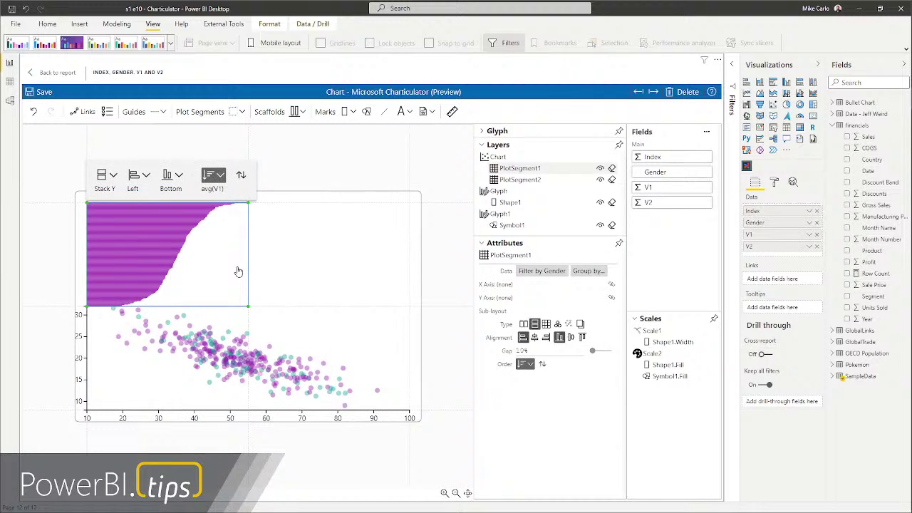
left_click(319, 319)
scroll(570, 378, "down", 5)
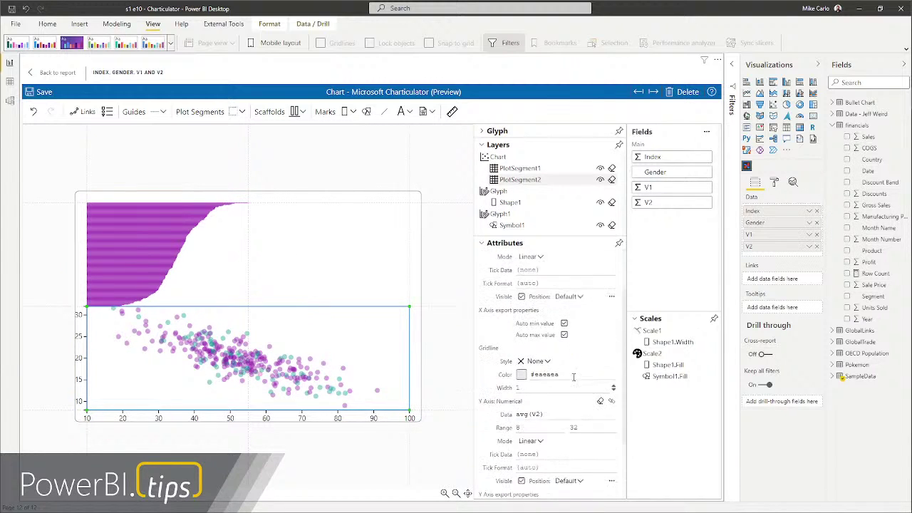
scroll(572, 377, "down", 1)
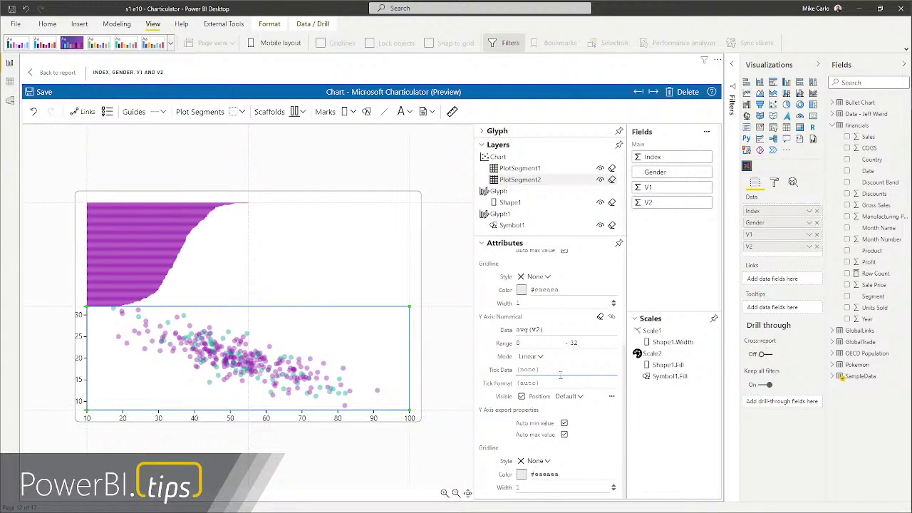
scroll(520, 369, "up", 3)
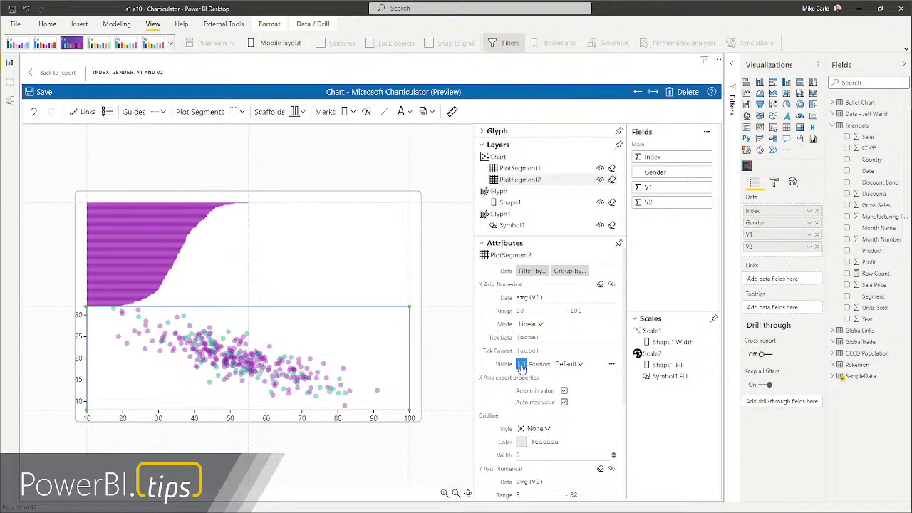
scroll(522, 370, "down", 3)
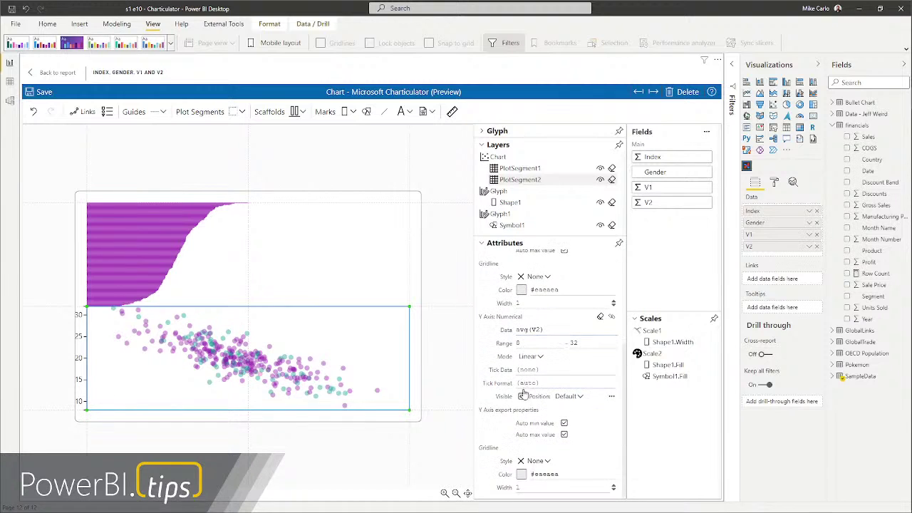
left_click(521, 396)
left_click(225, 473)
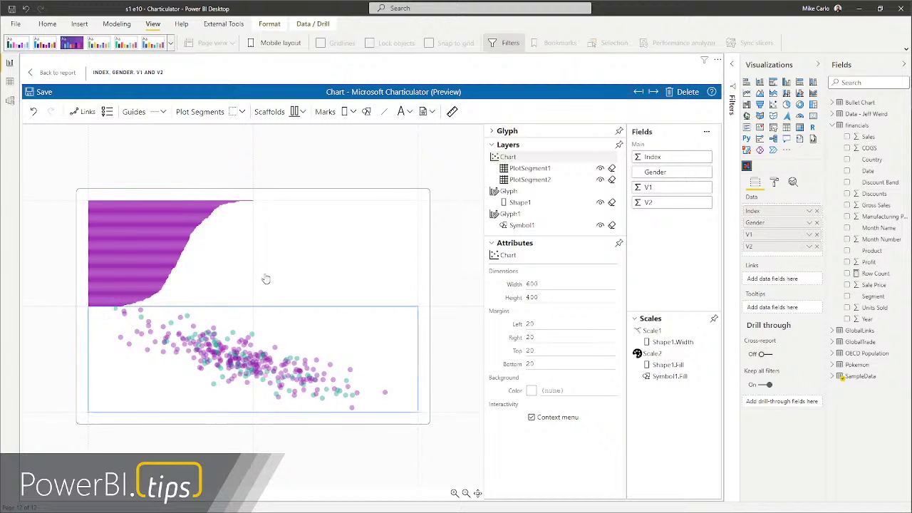
Create line links between PlotSegment1 and PlotSegment2
left_click(248, 251)
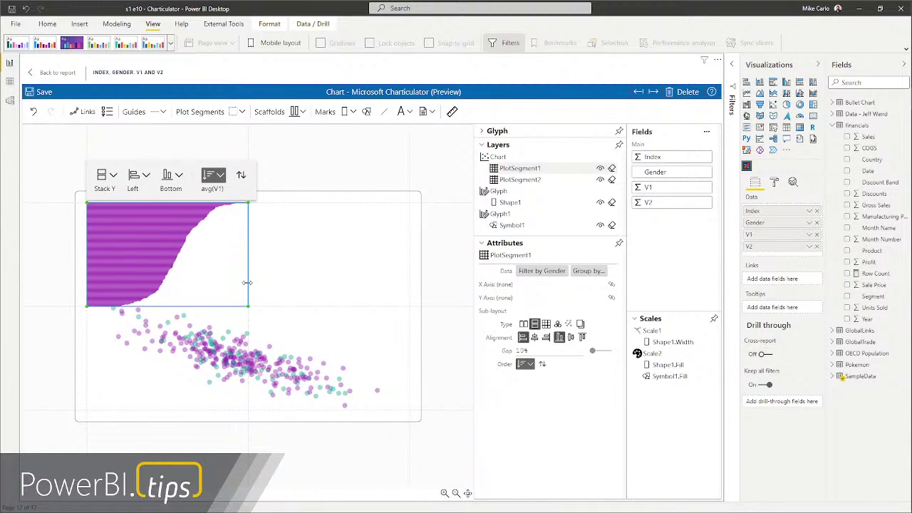
left_click(211, 135)
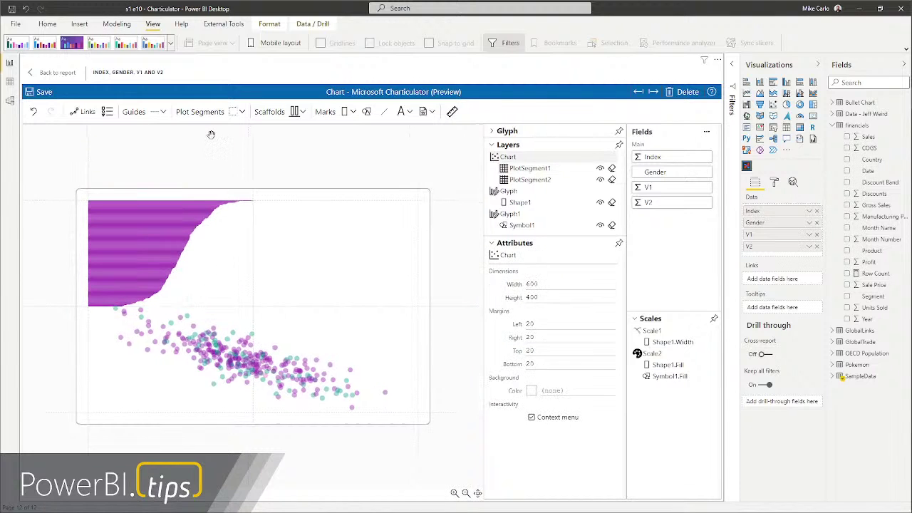
left_click(81, 114)
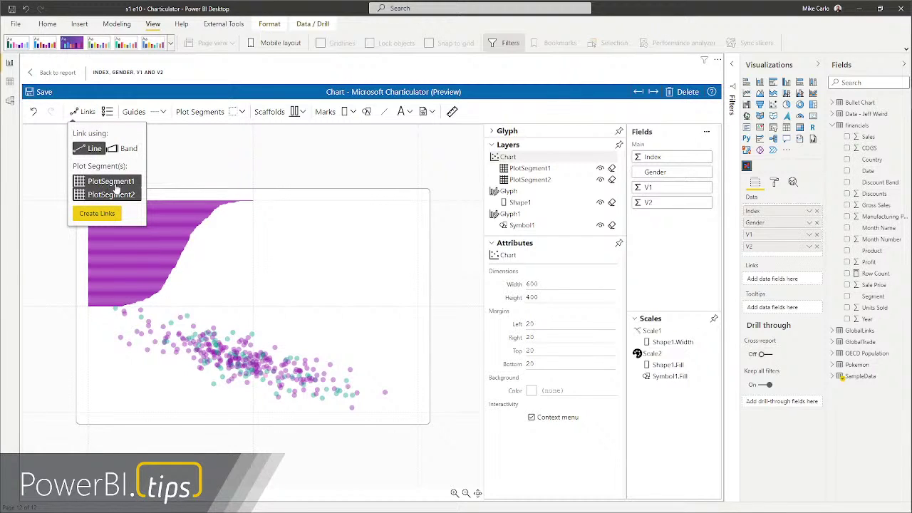
left_click(97, 217)
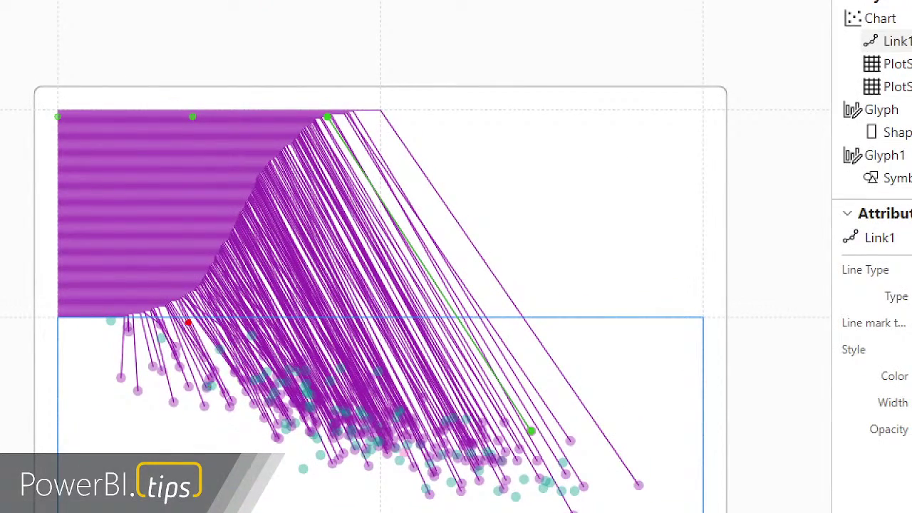
left_click(118, 374)
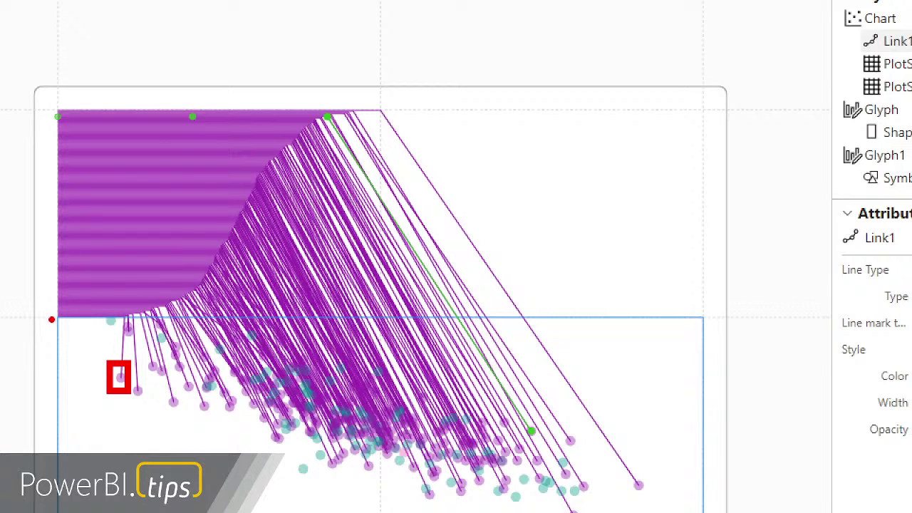
left_click_drag(53, 312, 130, 323)
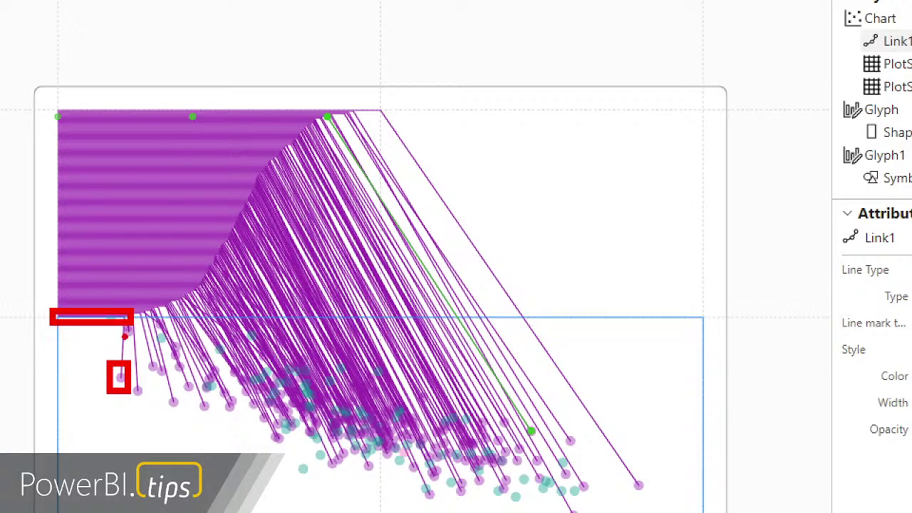
left_click_drag(79, 346, 141, 406)
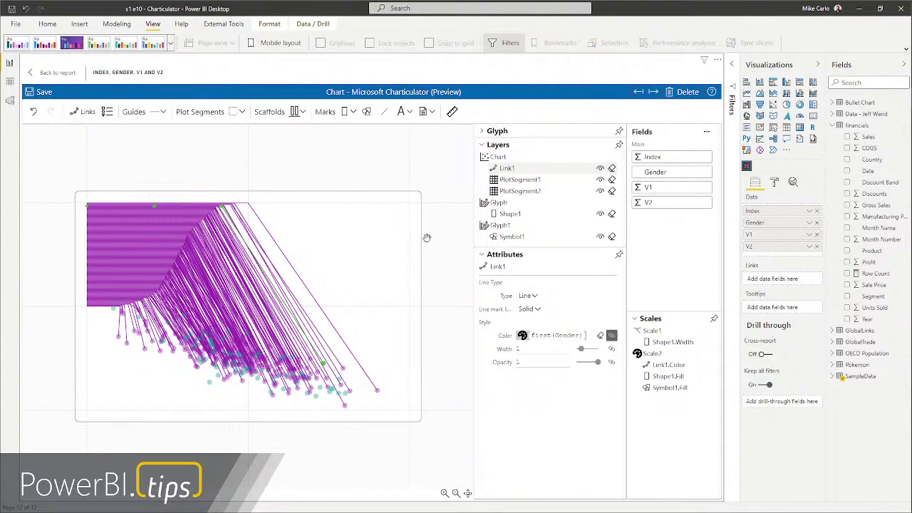
Change the link line type to Bezier and raise its curveness to about 63
left_click(536, 297)
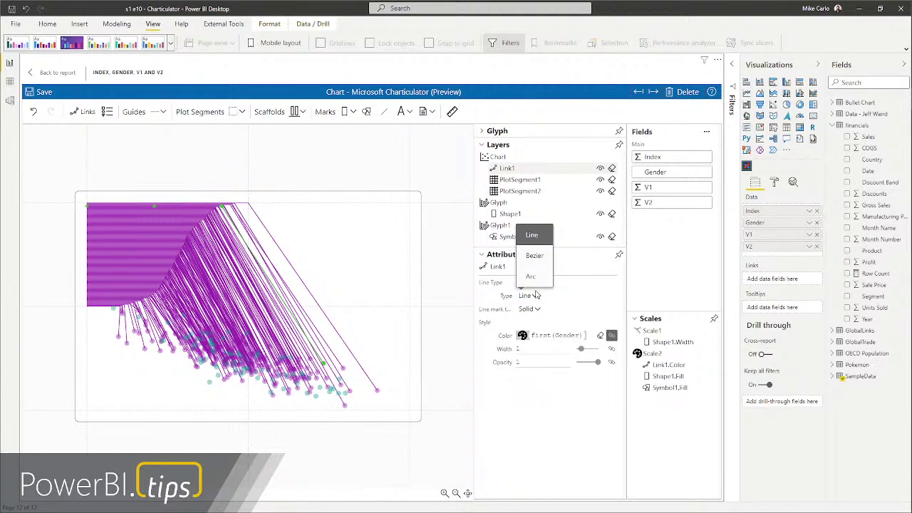
left_click(536, 256)
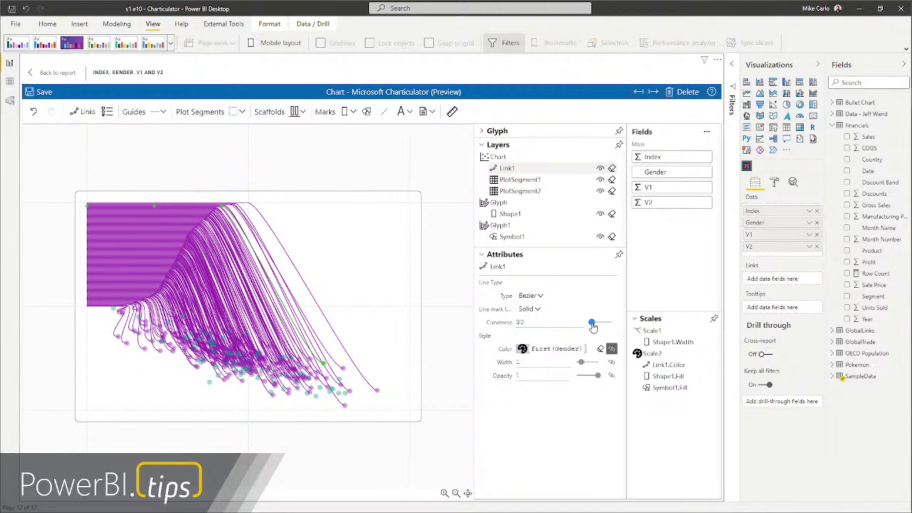
left_click_drag(601, 326, 594, 327)
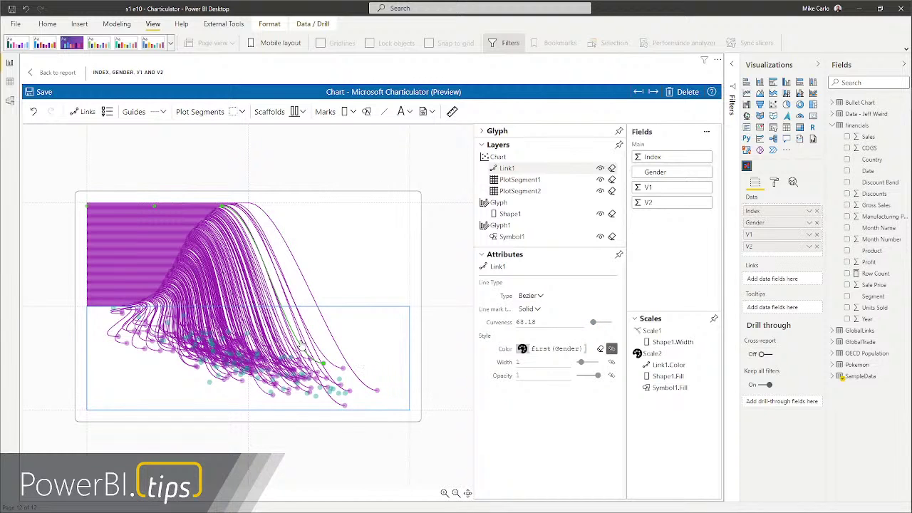
Set the opacity of the link lines to 0.3
left_click(532, 371)
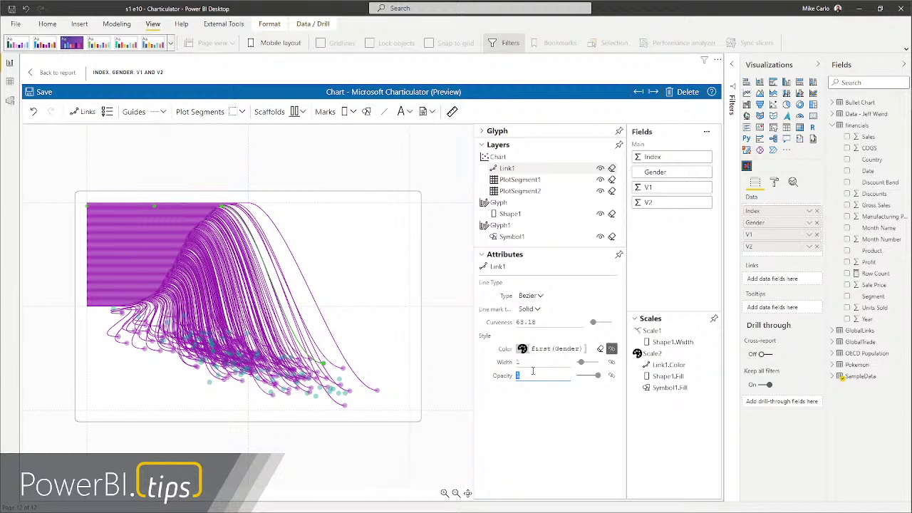
type(".3")
key("Return")
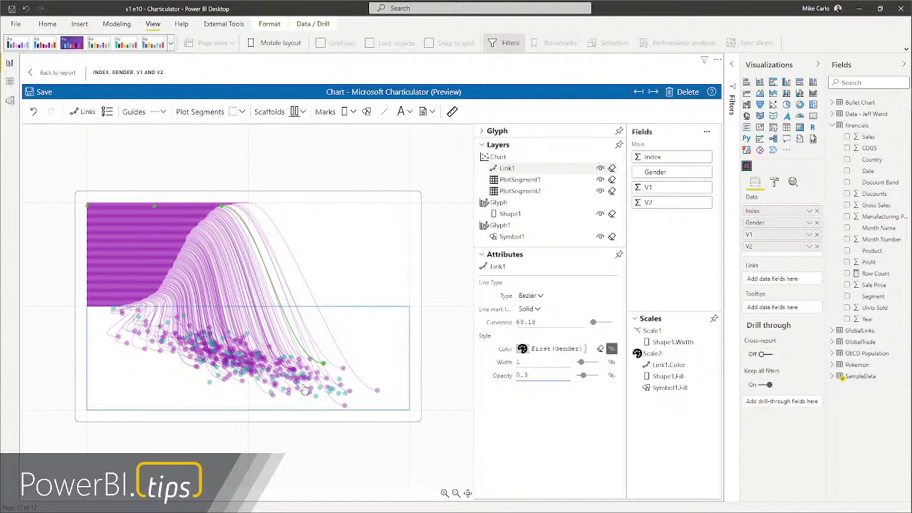
Set the opacity of the link lines to 0.2
double_click(547, 376)
type("0.2")
key("Return")
left_click(370, 443)
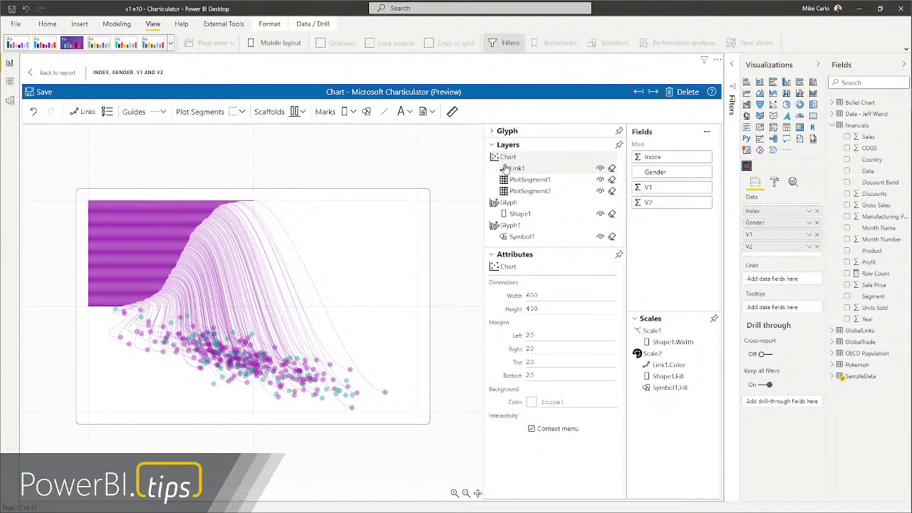
Create a third glyph and draw its plot segment in the chart's empty upper-right area, stacked along Y
left_click(492, 131)
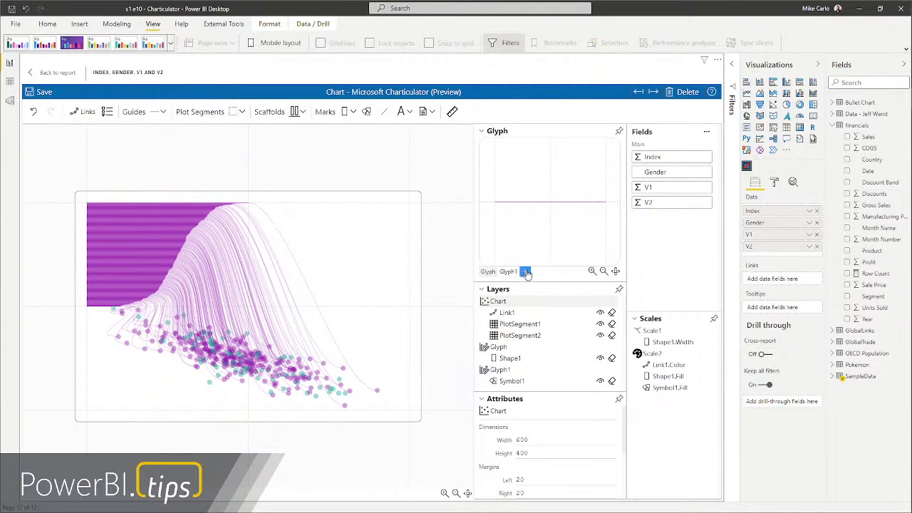
left_click(526, 272)
left_click(234, 112)
left_click_drag(249, 206, 409, 306)
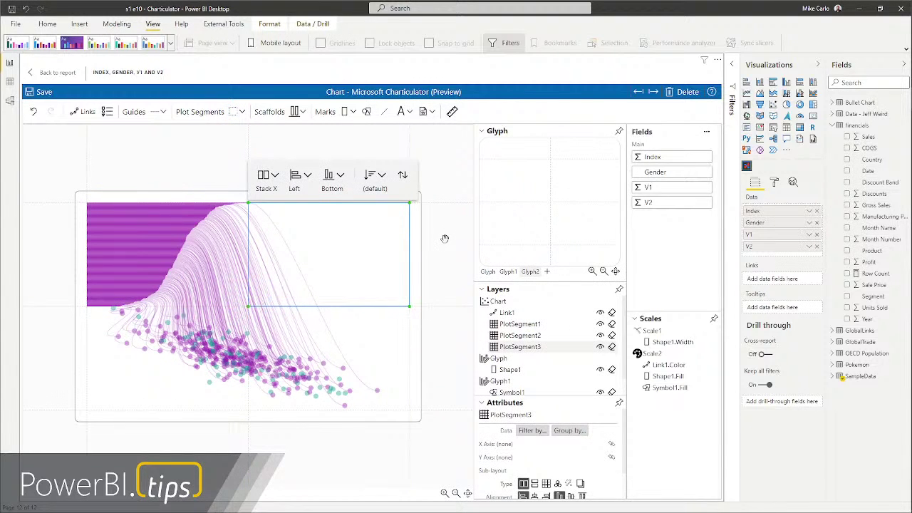
left_click(273, 187)
left_click(275, 216)
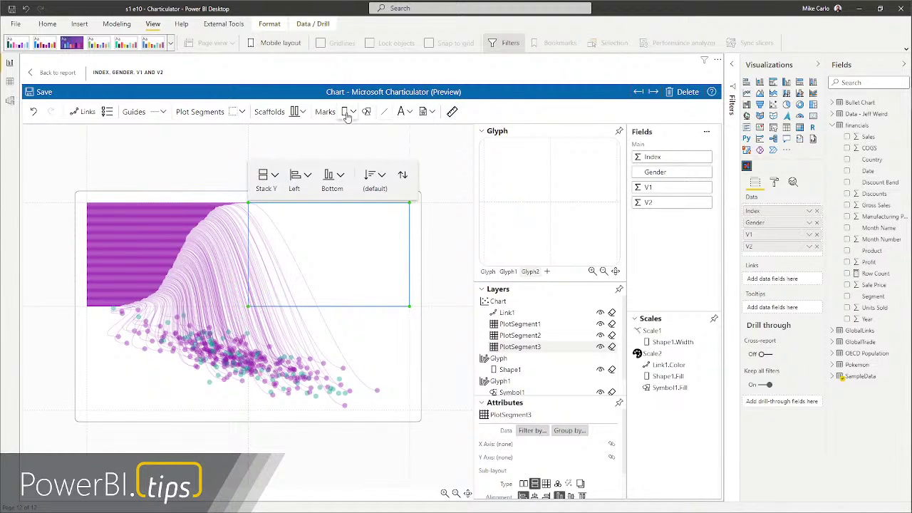
Add a rectangle mark to the new glyph and bind its fill color to Gender
left_click_drag(345, 112, 560, 201)
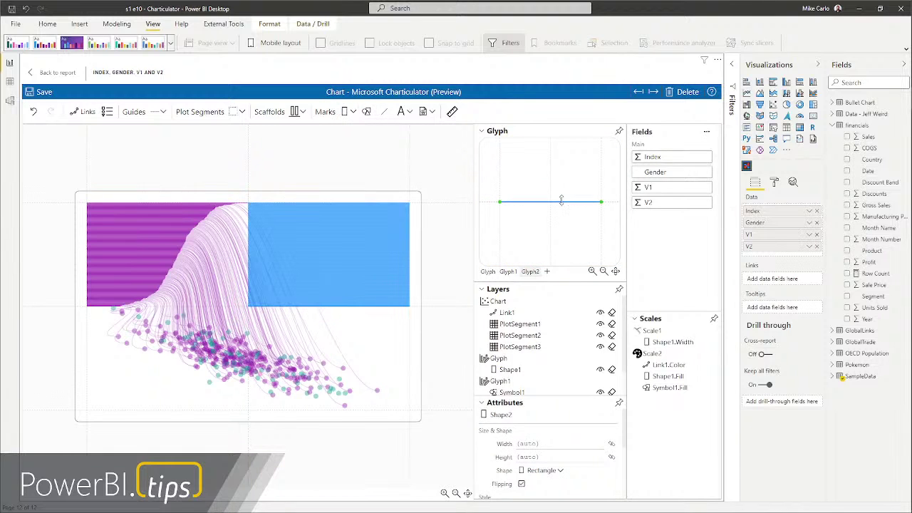
left_click_drag(663, 176, 665, 234)
left_click(483, 132)
left_click_drag(655, 176, 561, 366)
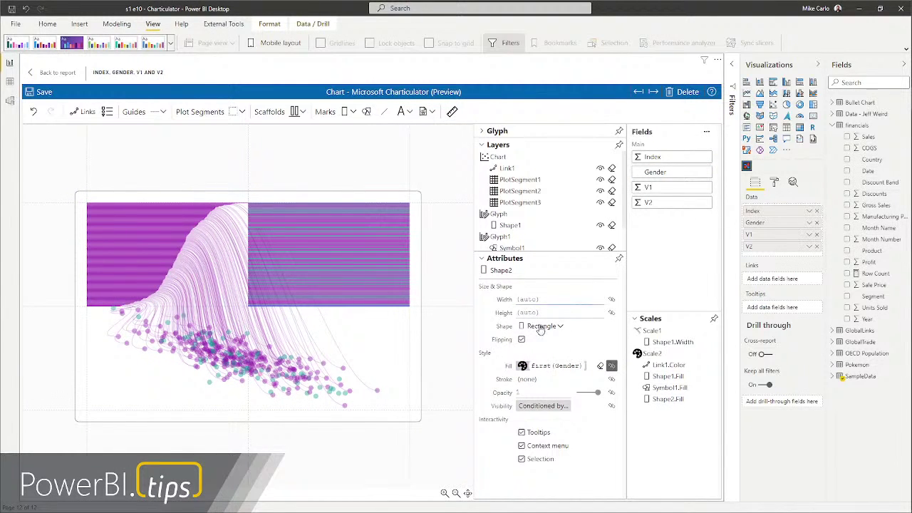
Filter PlotSegment3 by the Gender categories so that only Male is included
left_click(523, 203)
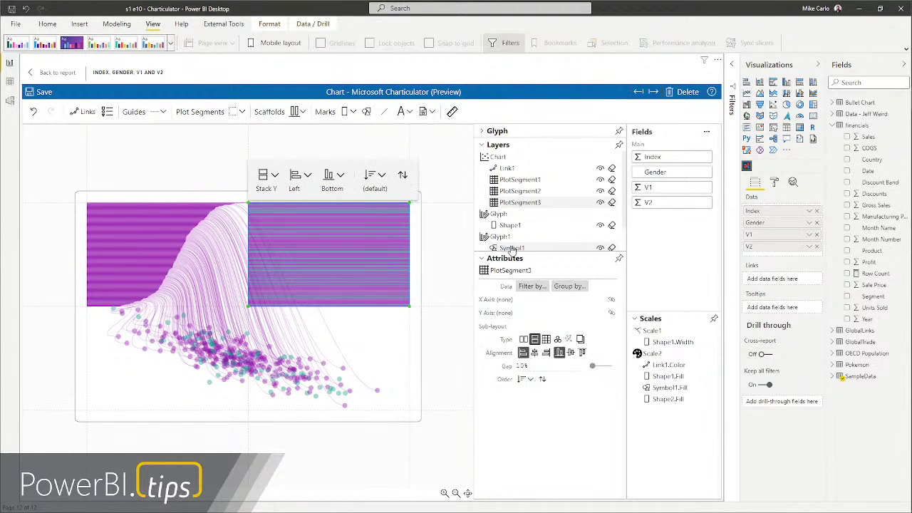
left_click(528, 284)
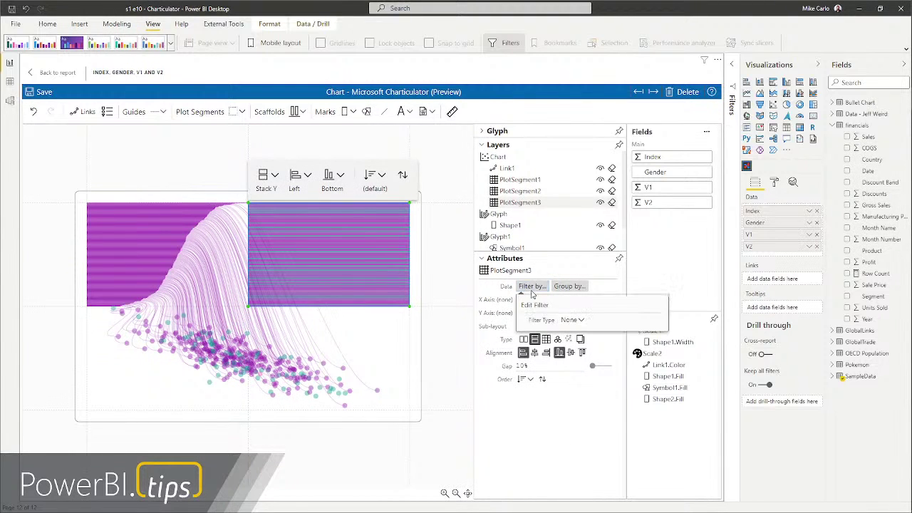
left_click(576, 320)
left_click(584, 279)
left_click(583, 335)
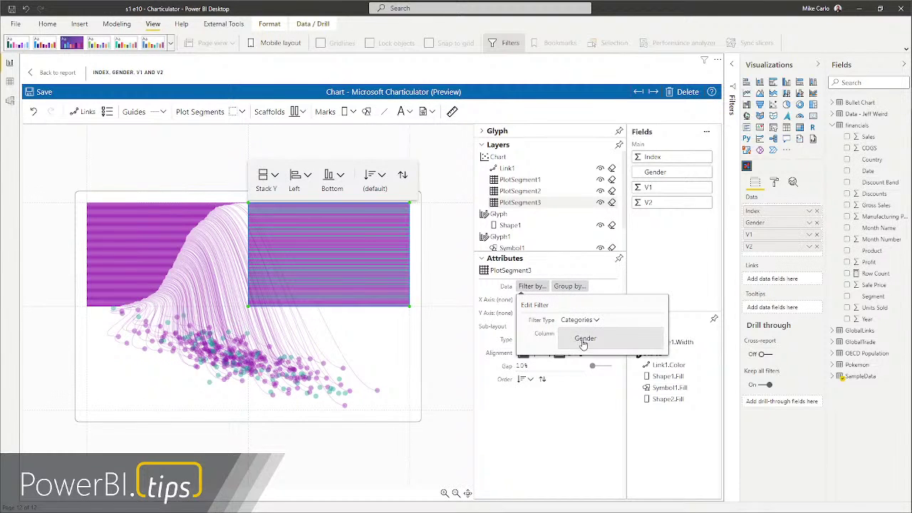
left_click(582, 342)
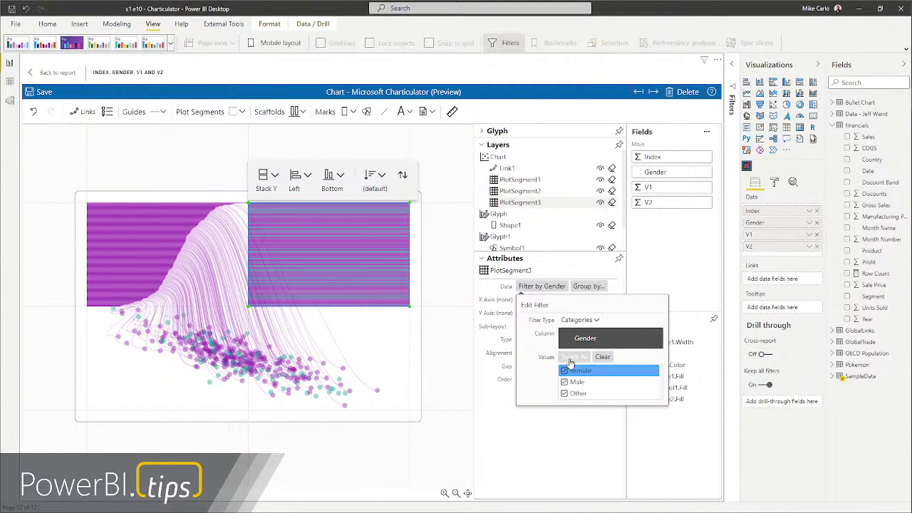
left_click(603, 357)
left_click(577, 383)
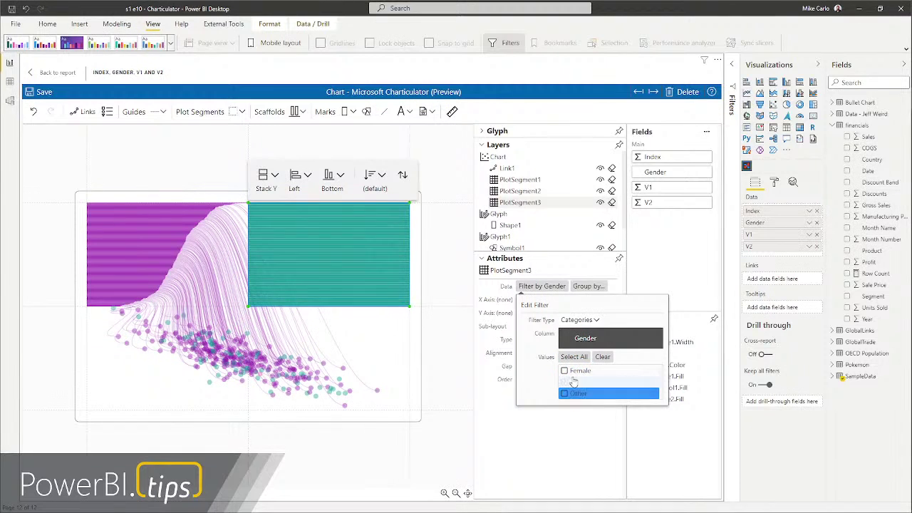
left_click(675, 272)
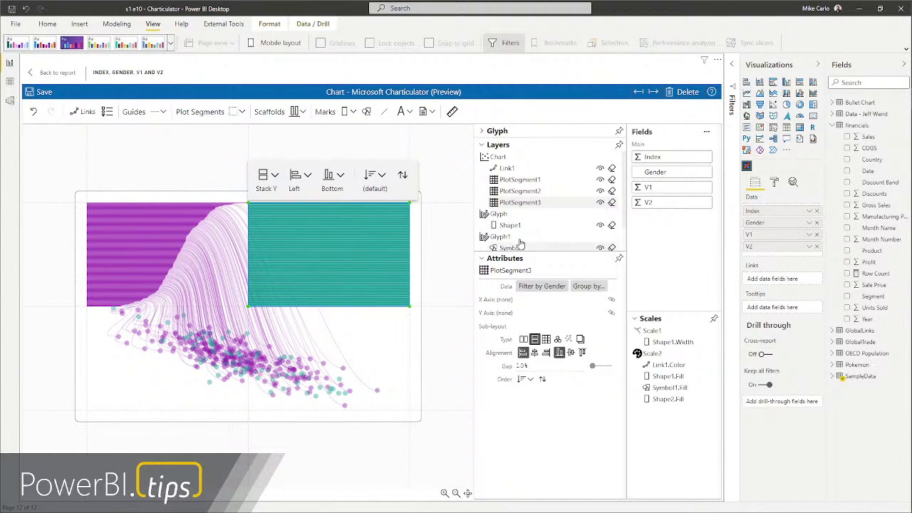
Bind the width of Shape2 in the third glyph to V1
scroll(519, 243, "down", 2)
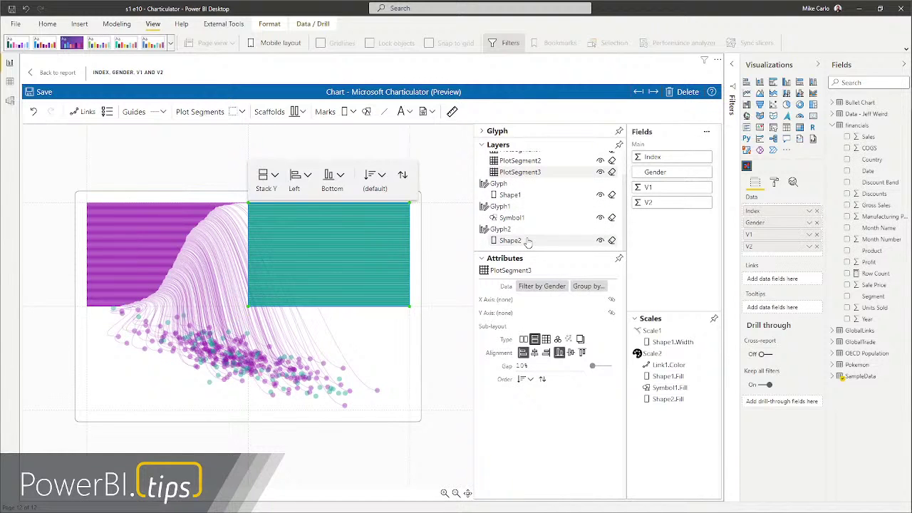
left_click(527, 241)
left_click(482, 132)
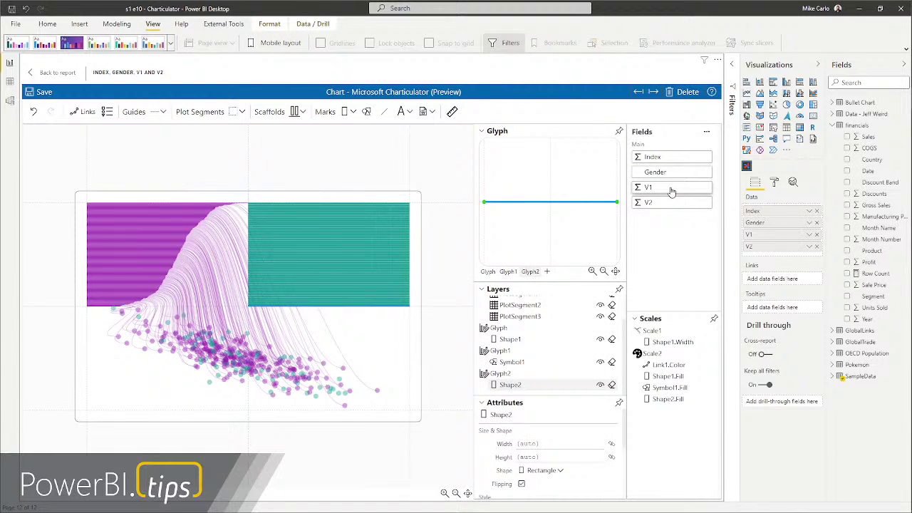
left_click_drag(668, 189, 533, 205)
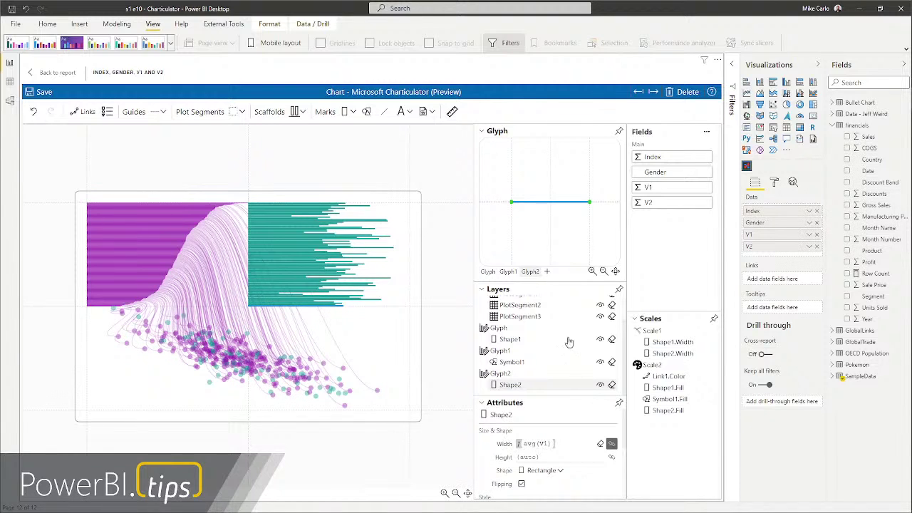
Align the glyphs in PlotSegment3 to the right and order them by V1
left_click(516, 305)
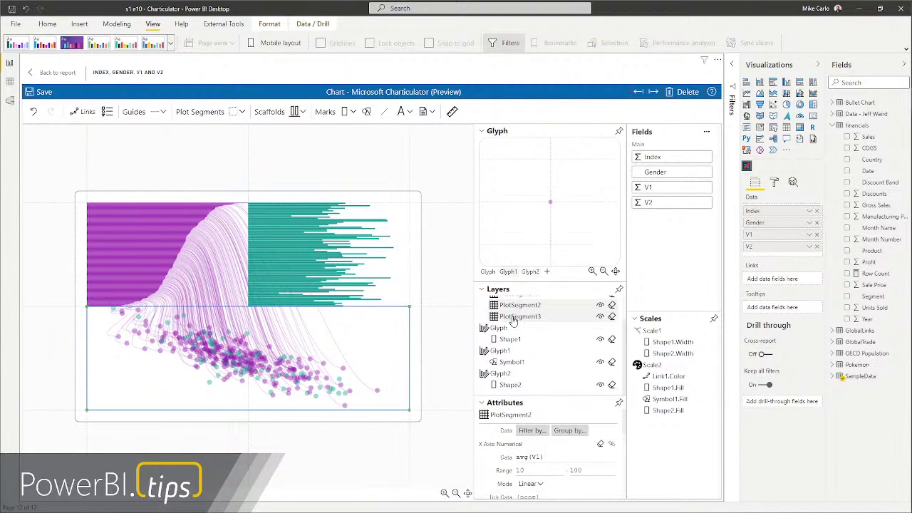
left_click(514, 316)
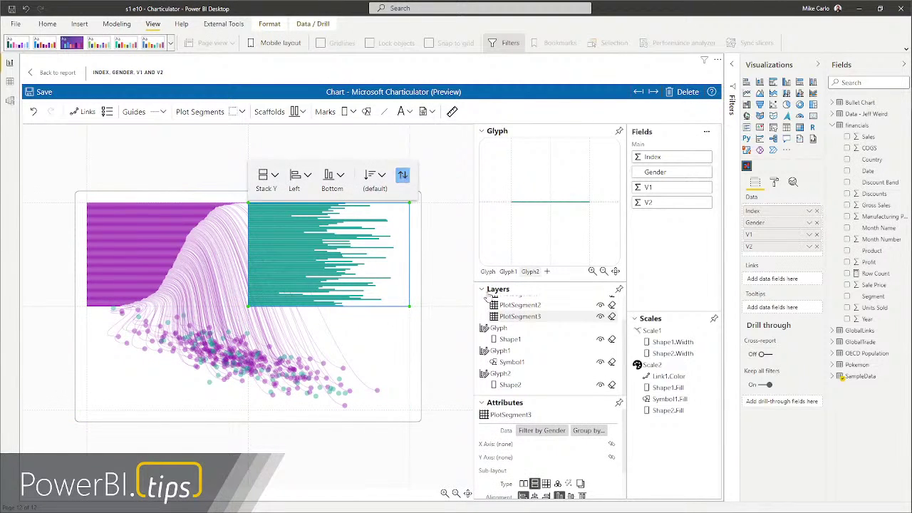
scroll(545, 455, "down", 1)
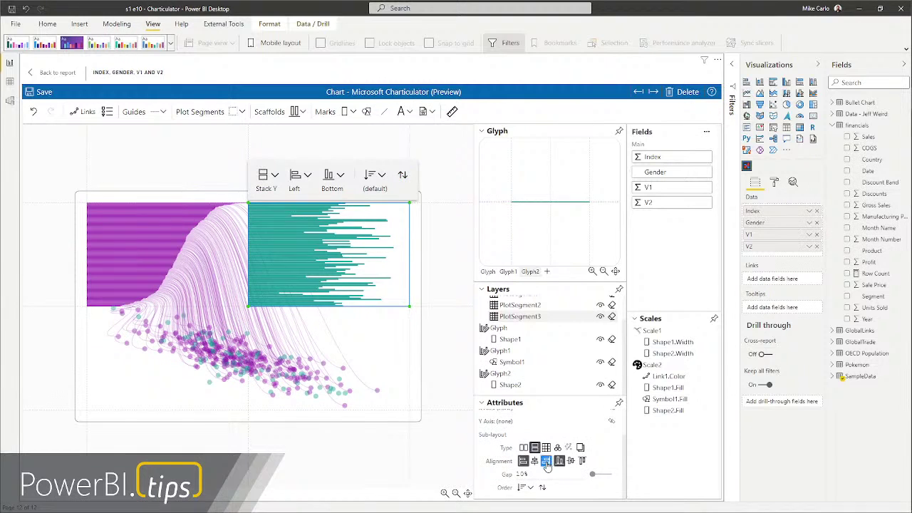
left_click(546, 461)
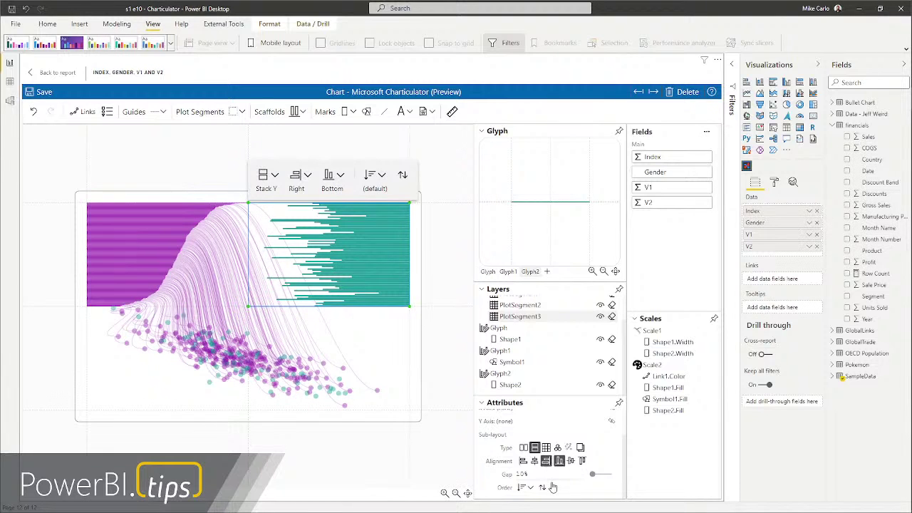
left_click(525, 487)
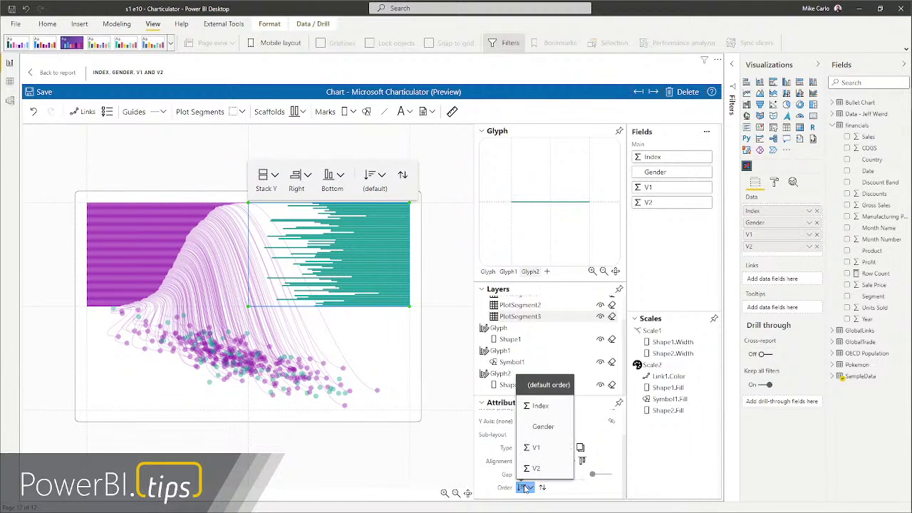
left_click(538, 447)
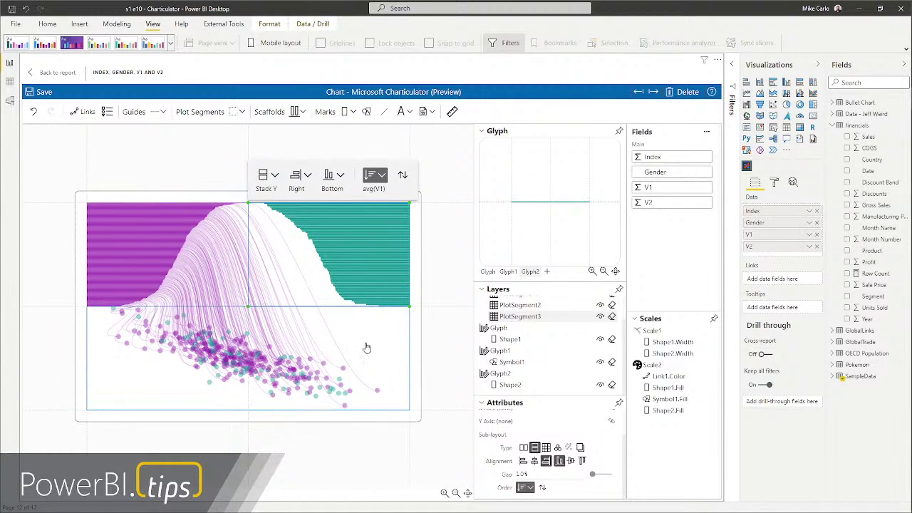
left_click(445, 287)
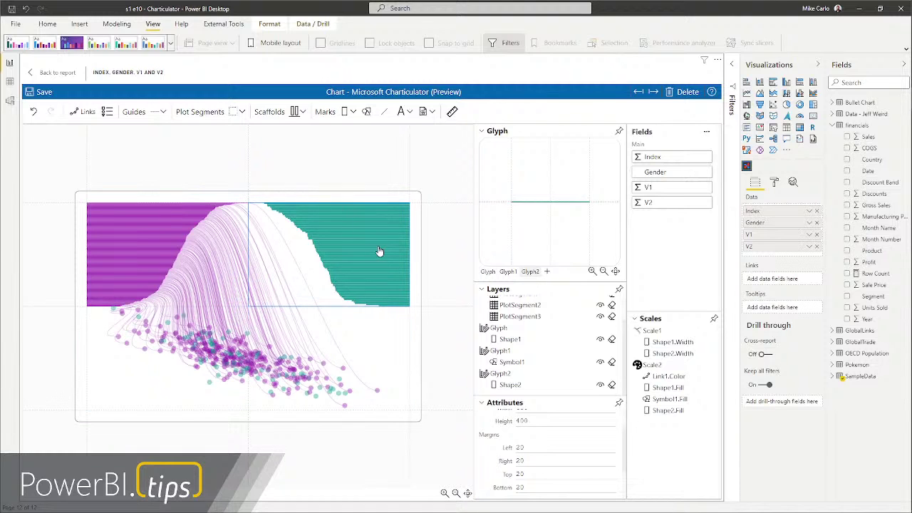
Create line links between PlotSegment2 and PlotSegment3
left_click(75, 114)
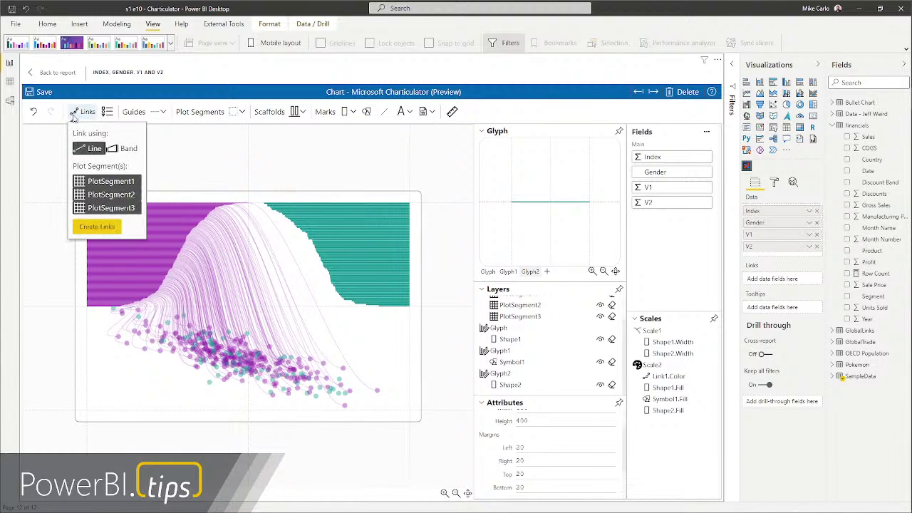
left_click(118, 201)
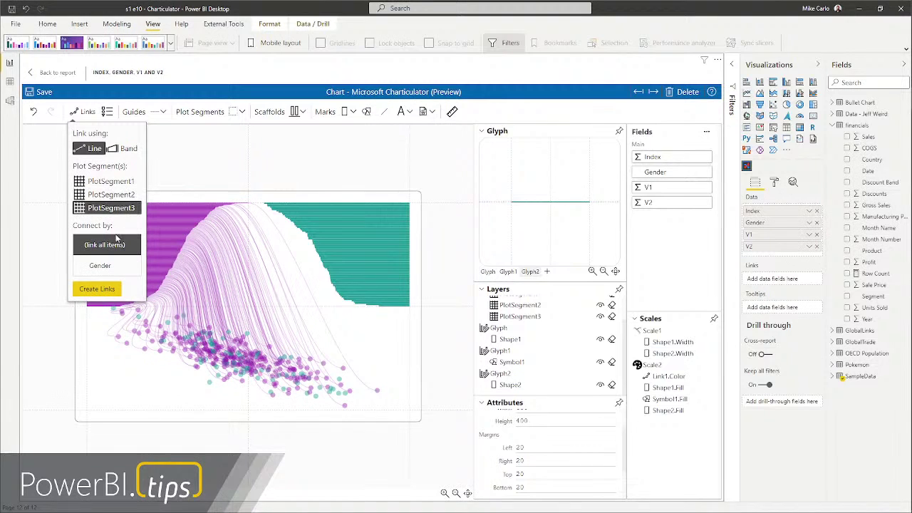
left_click(116, 208)
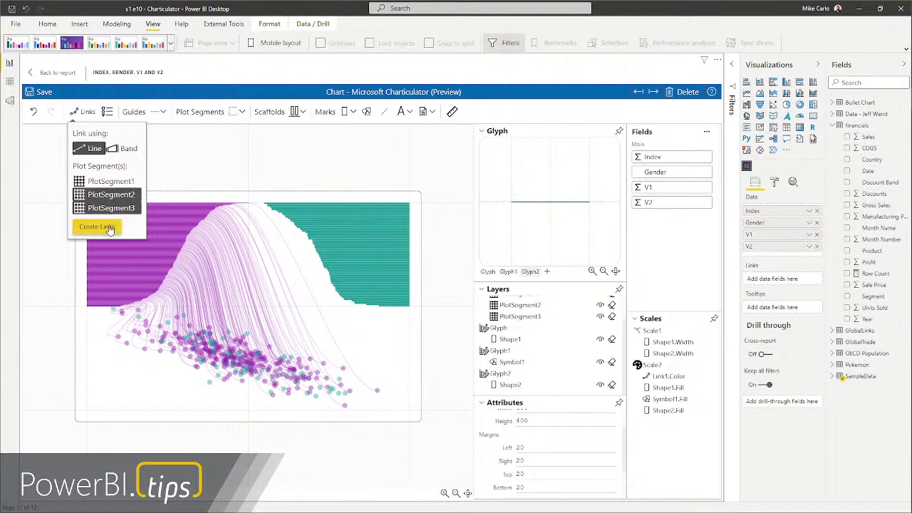
left_click(98, 227)
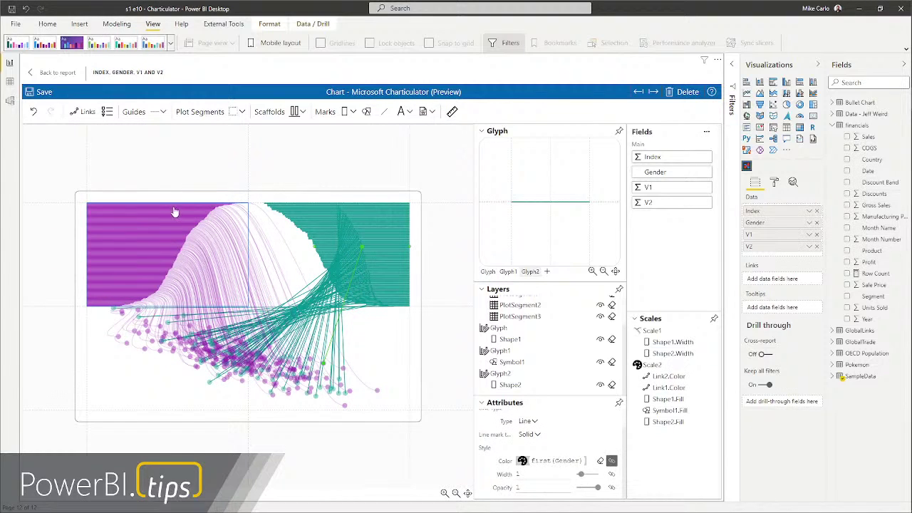
scroll(332, 255, "up", 5)
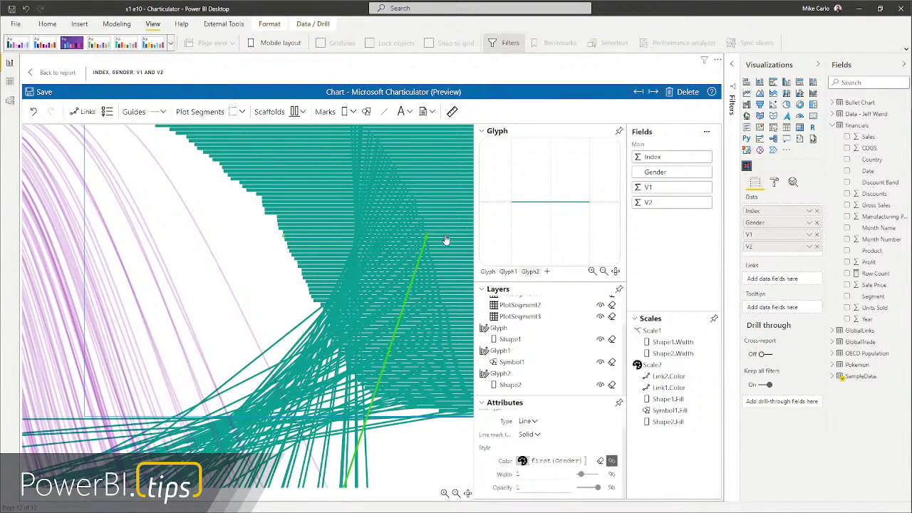
scroll(418, 240, "up", 2)
scroll(428, 246, "up", 3)
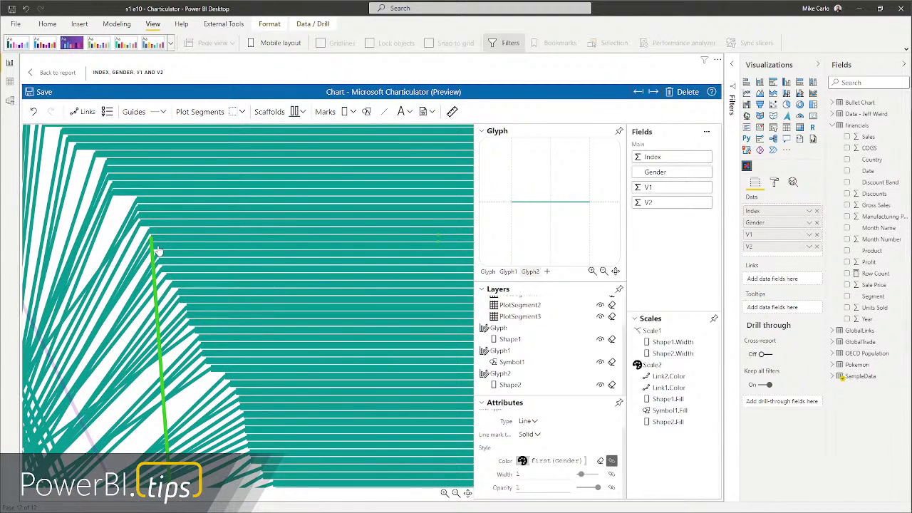
key("ctrl+z")
Move the Link2 anchor on the PlotSegment3 bars from their centers to their left ends
scroll(450, 252, "up", 4)
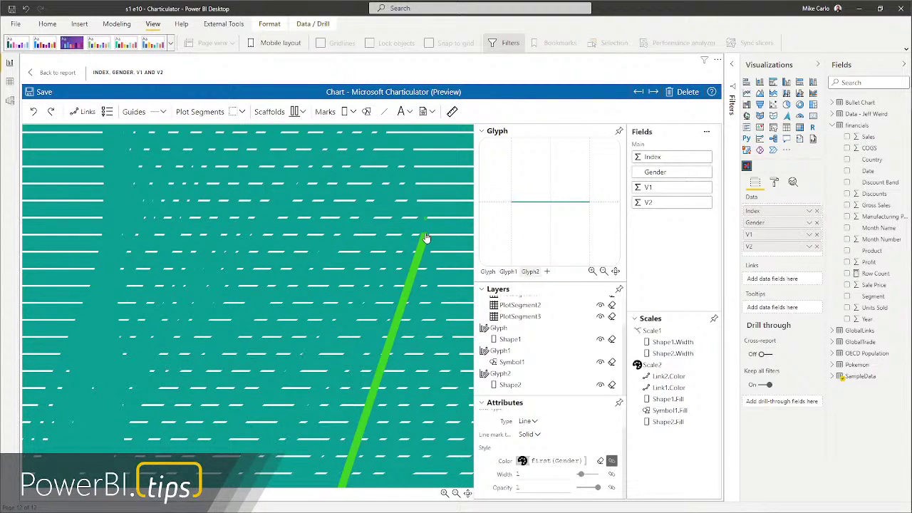
scroll(414, 246, "down", 2)
scroll(199, 269, "down", 2)
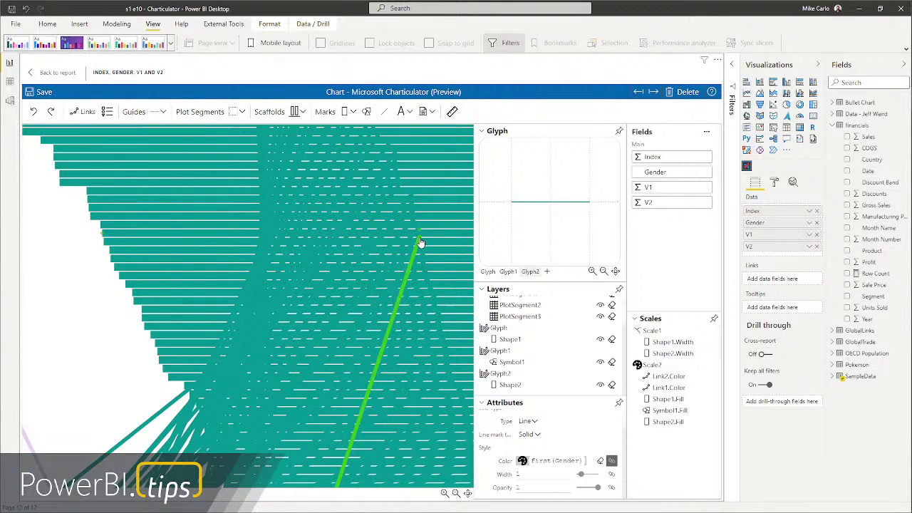
left_click(102, 239)
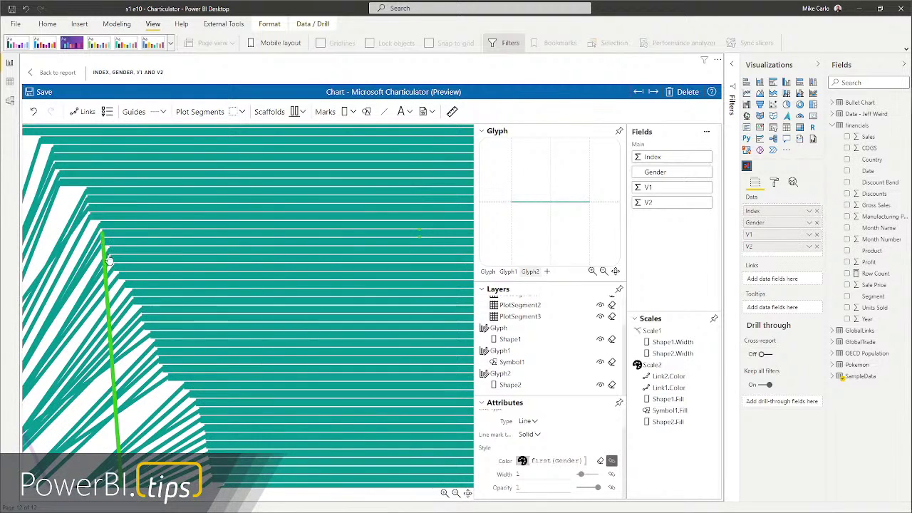
scroll(264, 302, "down", 5)
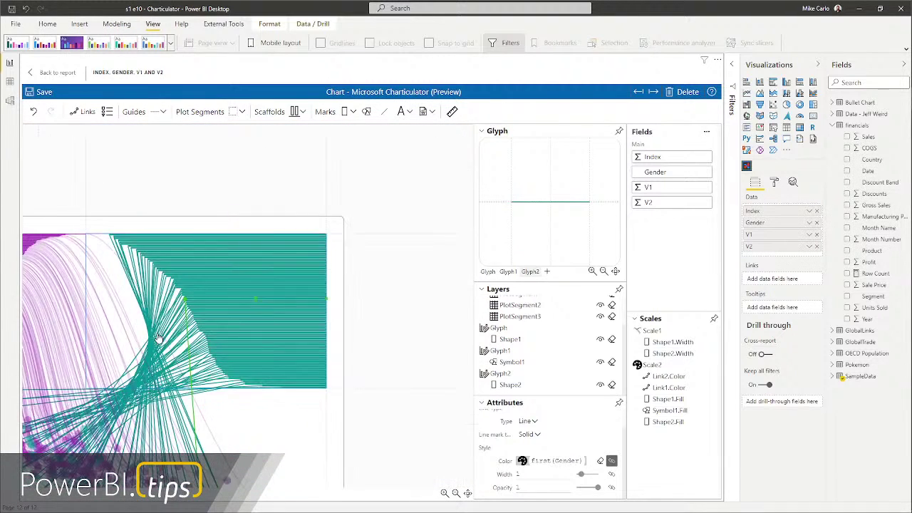
Change the Link2 line type to Bezier and set the curveness of both Link1 and Link2 to 68
left_click(531, 423)
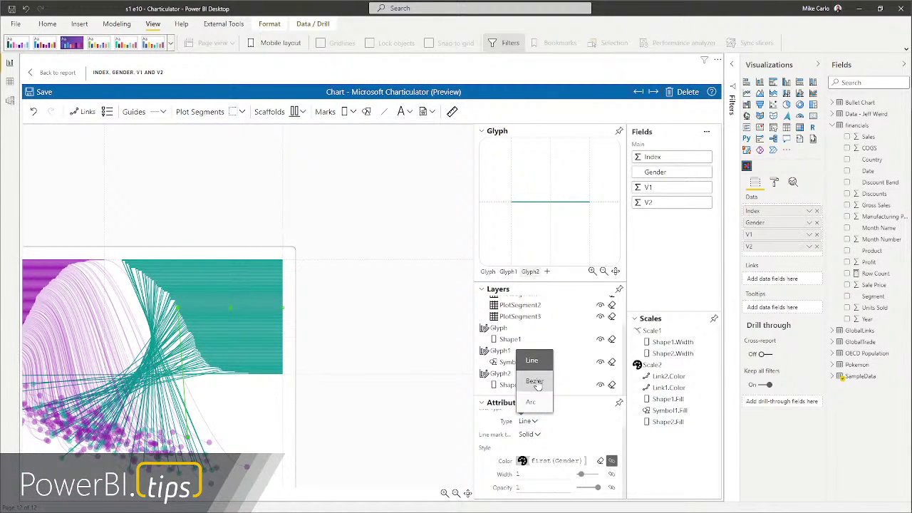
left_click(534, 382)
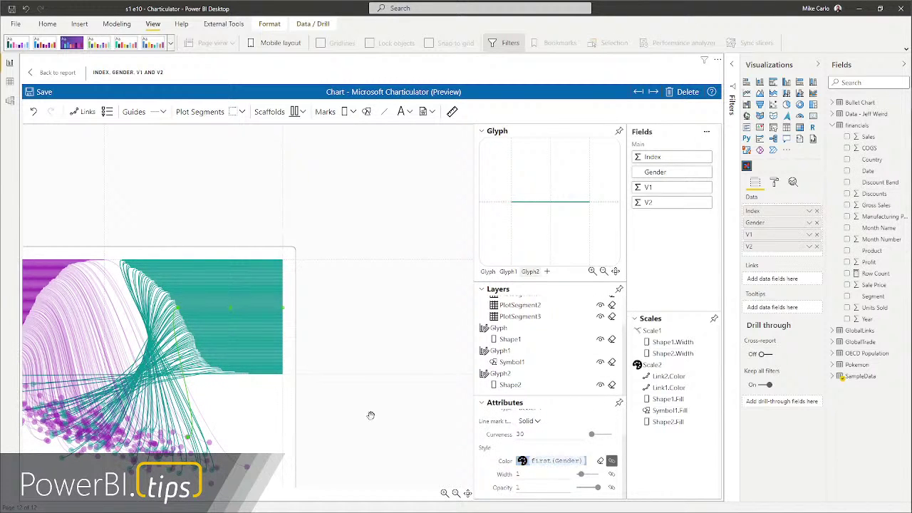
scroll(528, 346, "up", 3)
left_click(524, 329)
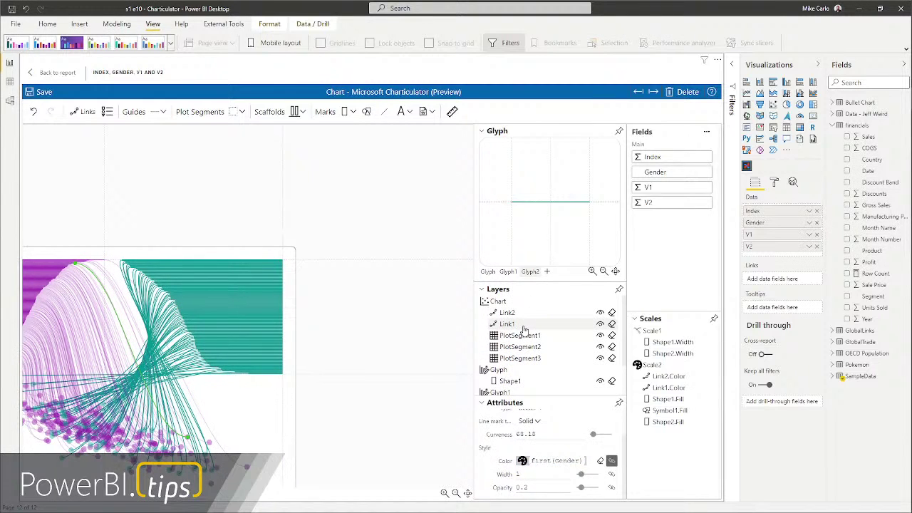
left_click(528, 434)
type("65")
left_click(503, 313)
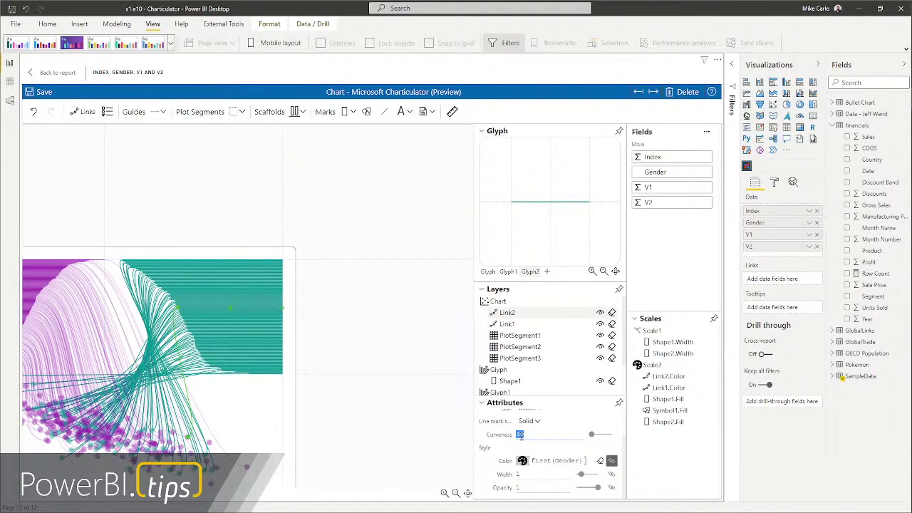
key("Return")
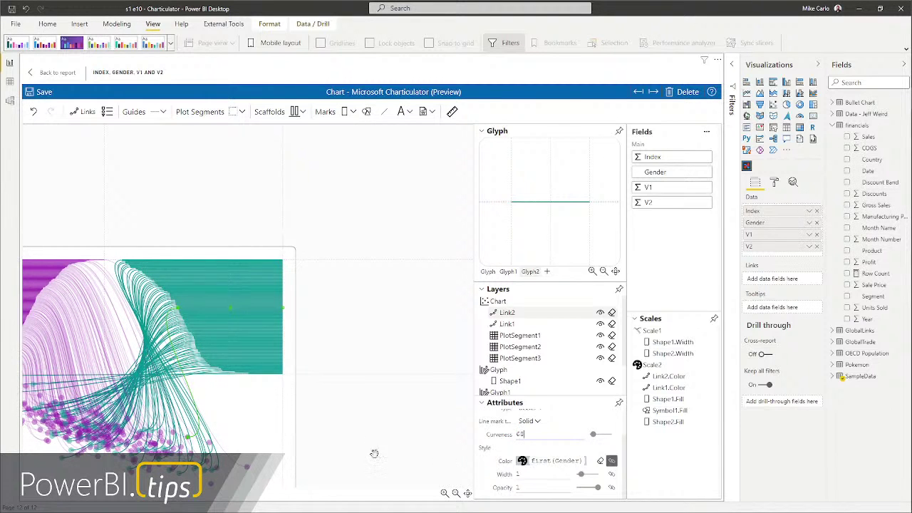
left_click(385, 434)
scroll(385, 434, "down", 2)
scroll(315, 422, "down", 2)
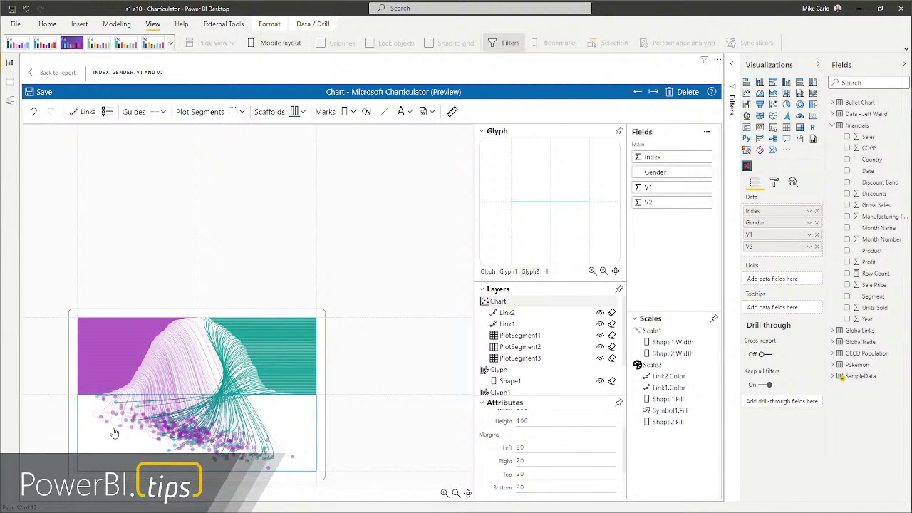
Set the opacity of Link2 to 0.15 and lower the opacity of Link1 as well
scroll(122, 441, "up", 4)
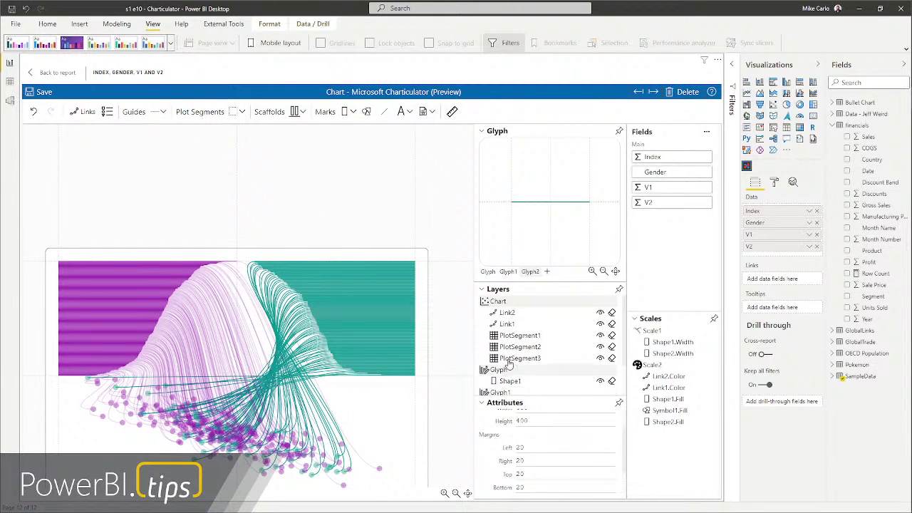
left_click(508, 313)
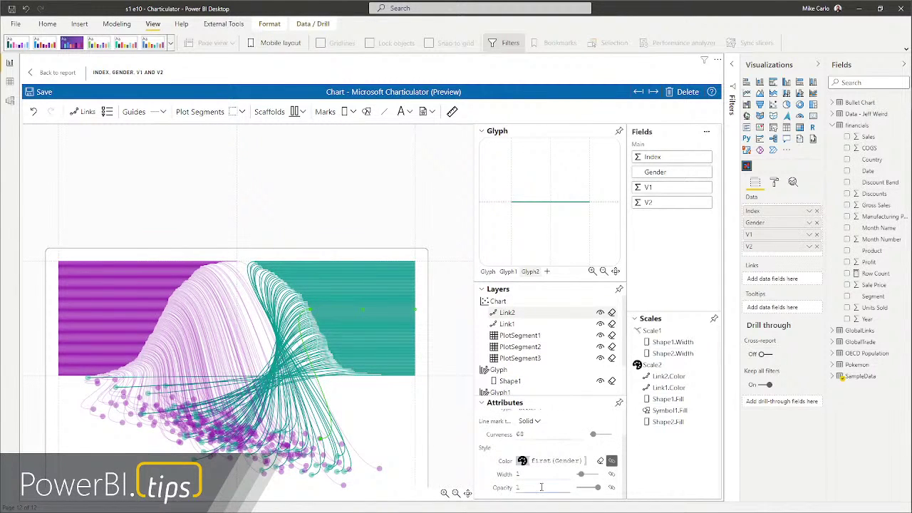
type("0.1")
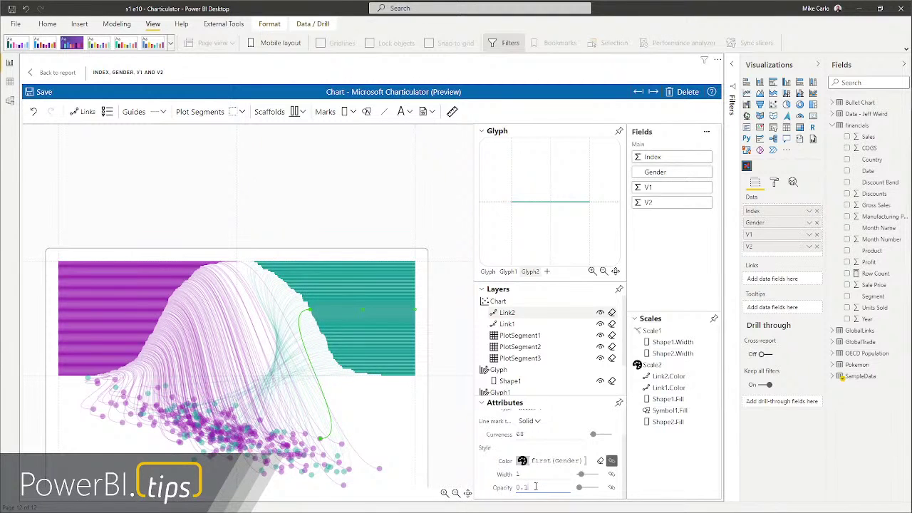
type("5")
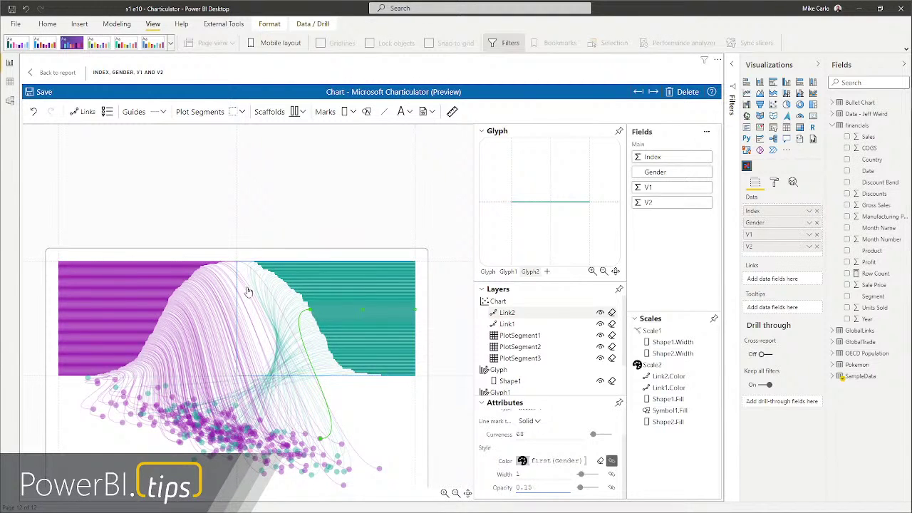
left_click(530, 325)
left_click(541, 487)
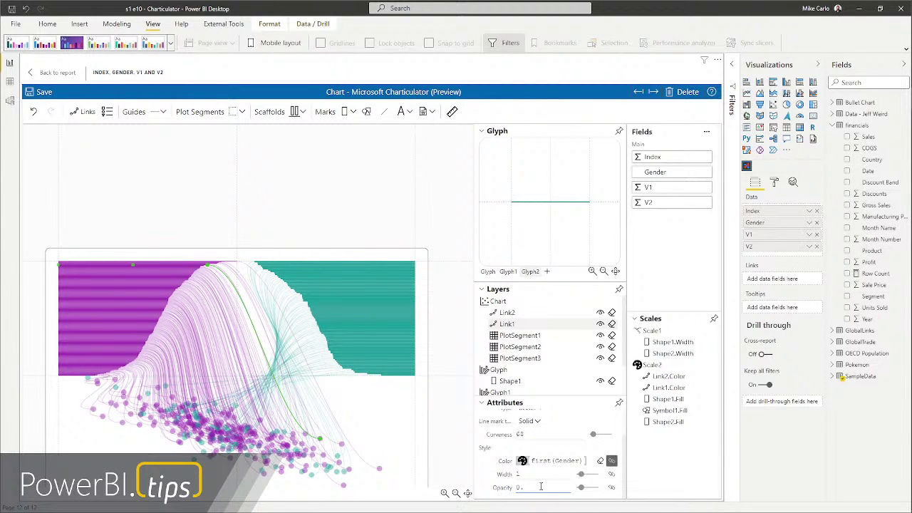
left_click(222, 205)
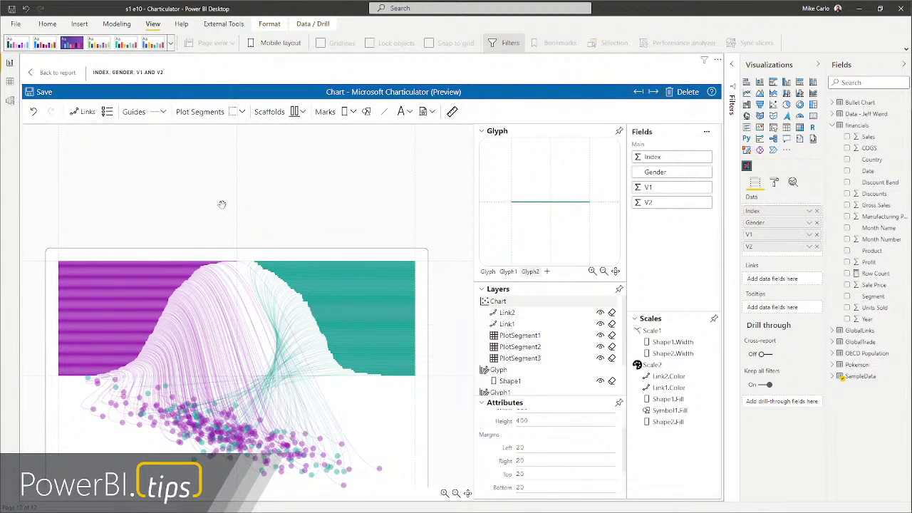
Set the chart's left, right, top and bottom margins to 10
left_click(524, 446)
type("10")
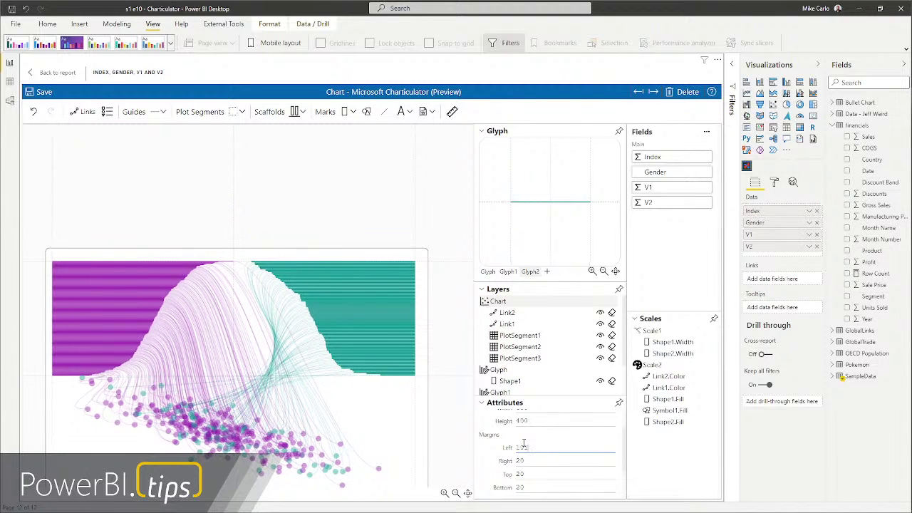
key("Tab")
key("Tab")
type("10")
key("Tab")
type("10")
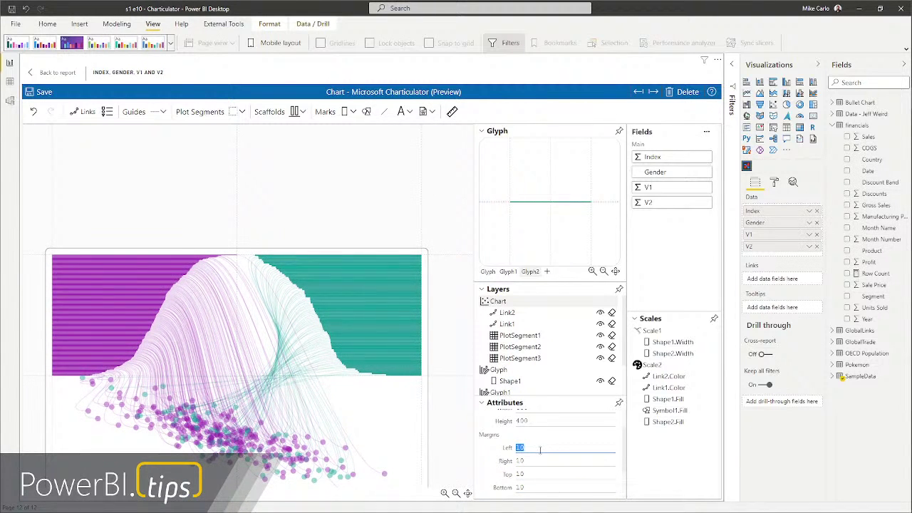
Set all four chart margins to 0 so the plot fills the whole canvas
type("0")
key("Tab")
key("Tab")
type("0")
key("Tab")
left_click(536, 421)
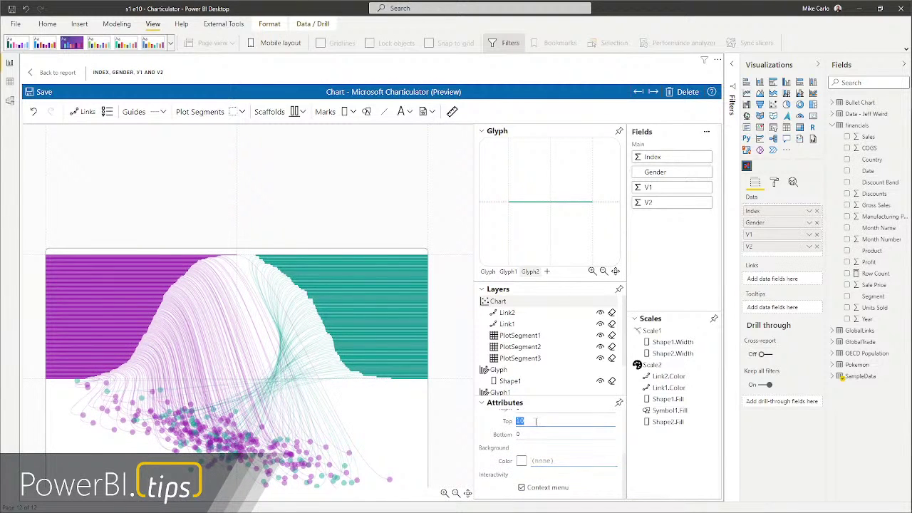
scroll(536, 421, "up", 2)
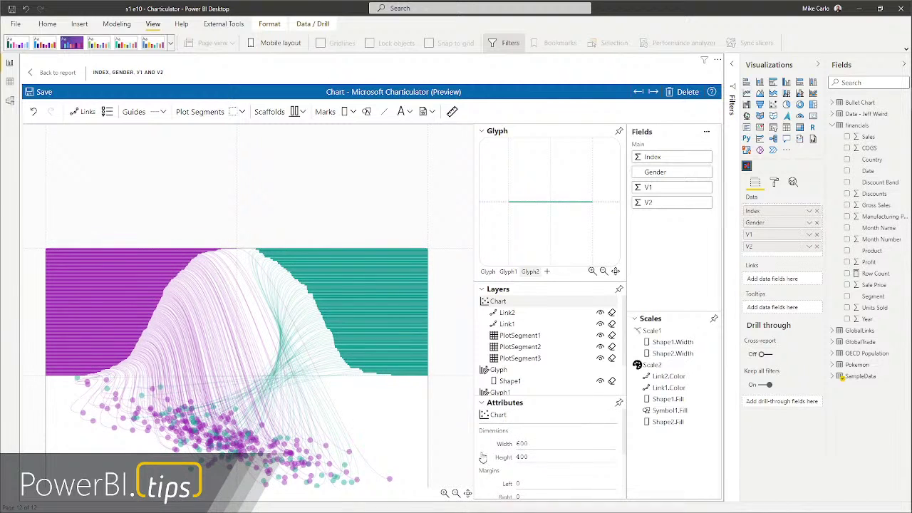
Collapse the glyph editor and save the chart
left_click(482, 131)
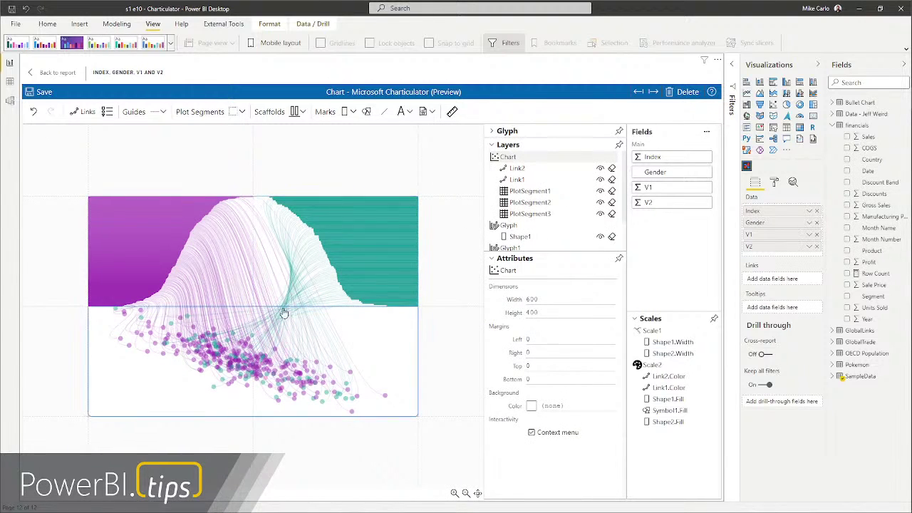
left_click(41, 95)
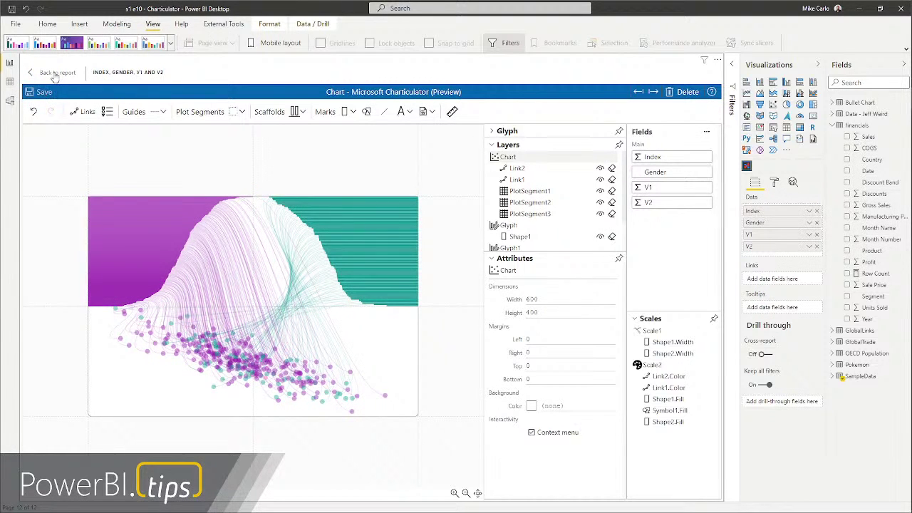
Return from the chart editor to the report page and deselect the finished chart
left_click(56, 73)
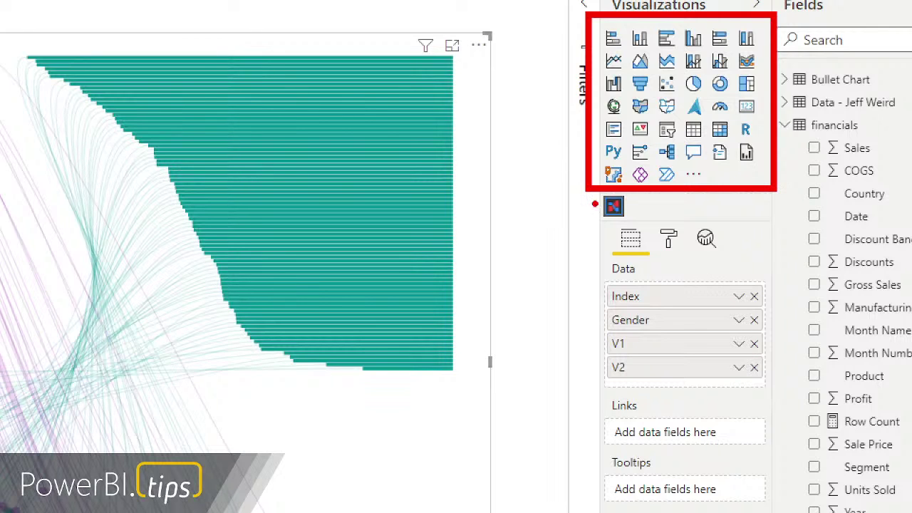
mouse_move(581, 187)
left_mouse_down()
mouse_move(789, 230)
mouse_move(779, 227)
left_mouse_up()
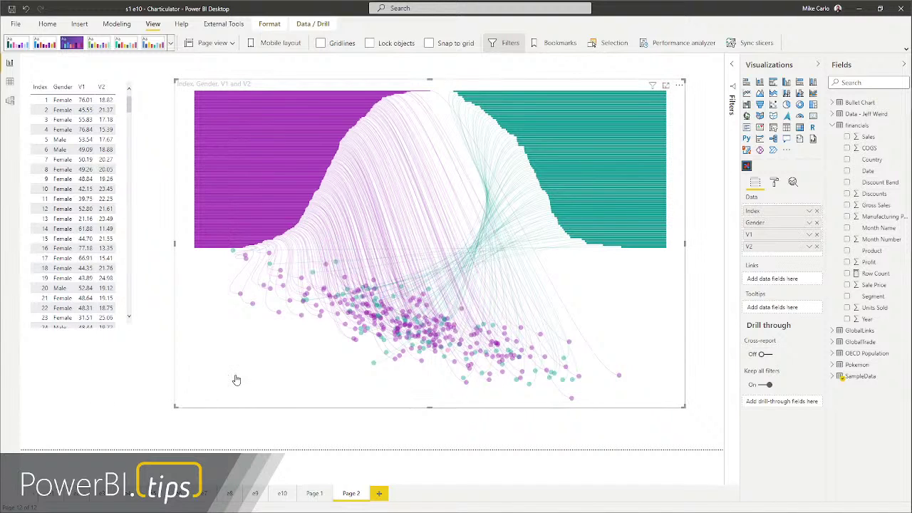
left_click(164, 438)
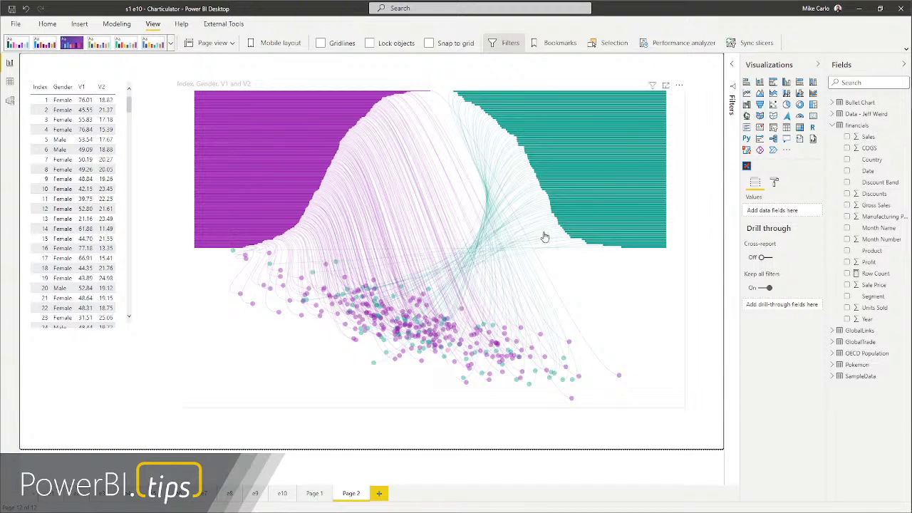
Look through the example charts on report pages e7, e8, e9 and e10
left_click(206, 498)
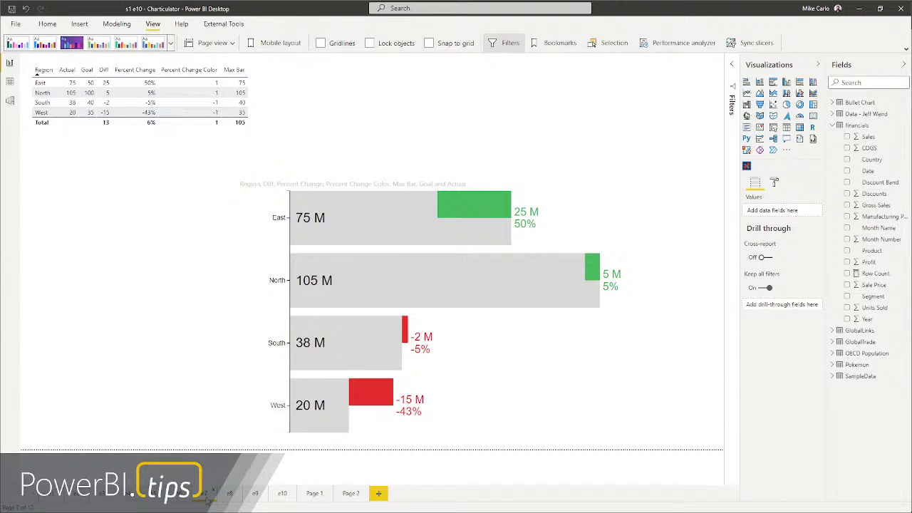
left_click(230, 494)
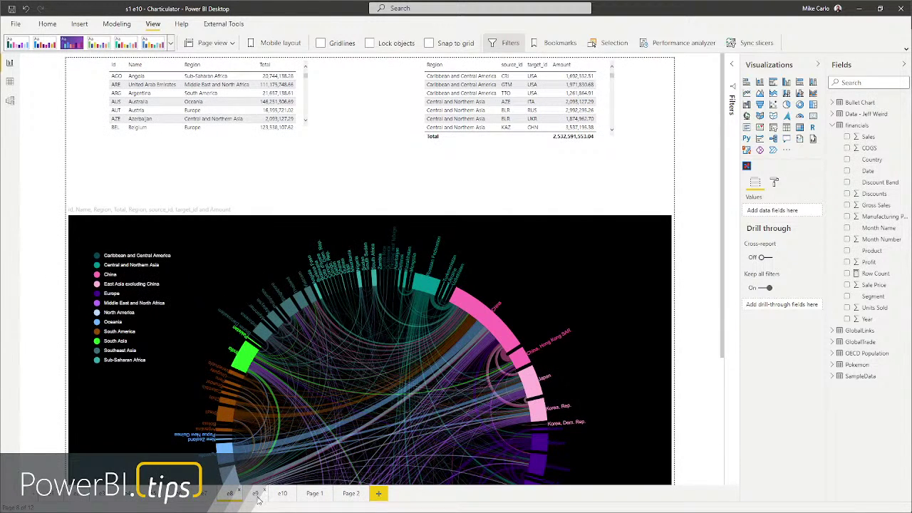
left_click(256, 494)
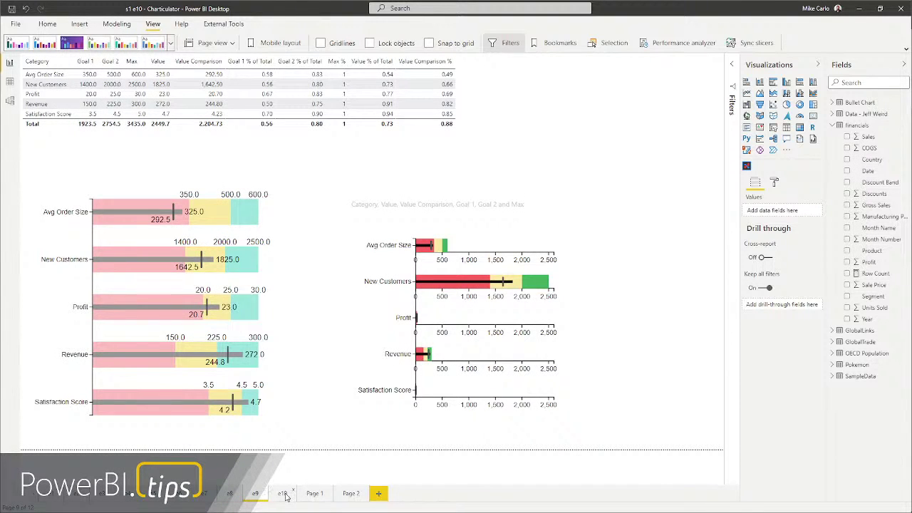
left_click(284, 494)
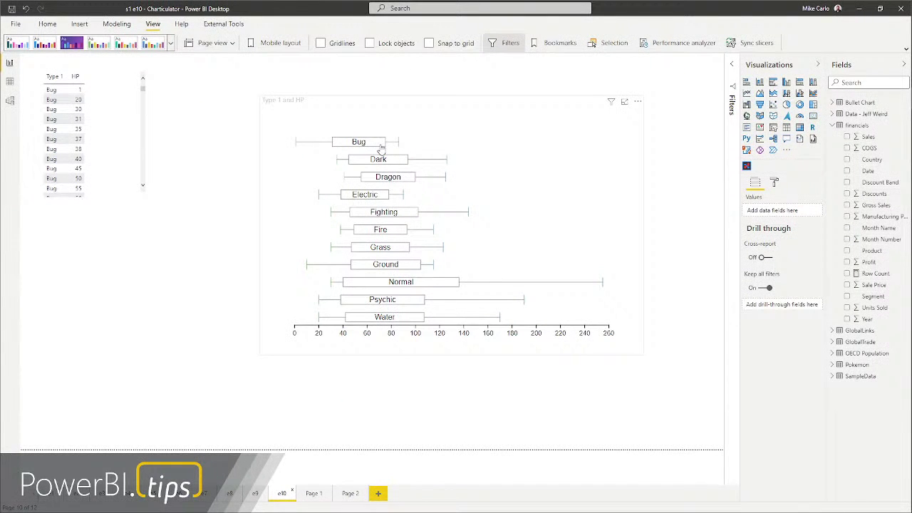
left_click(214, 344)
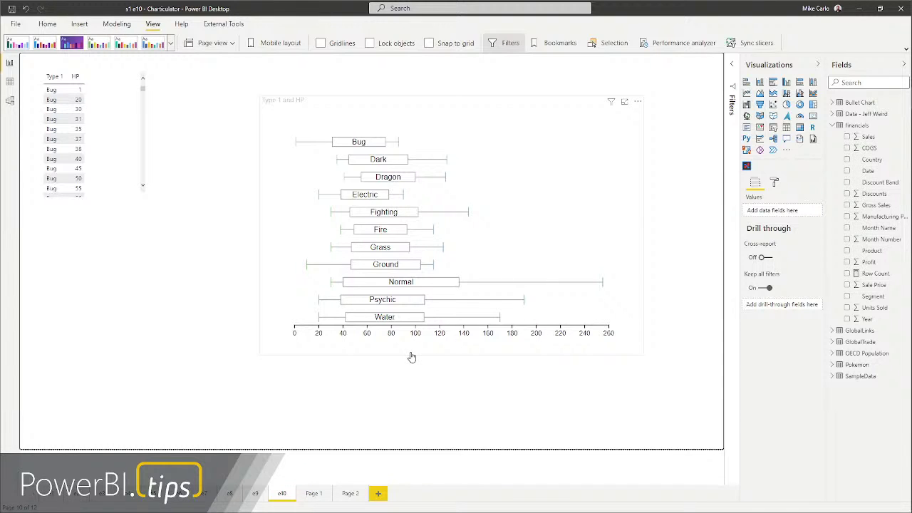
Resize the Type 1 and HP table on page e10 into a tall, narrow column beside the box plot
left_click(125, 196)
left_click_drag(136, 206, 161, 419)
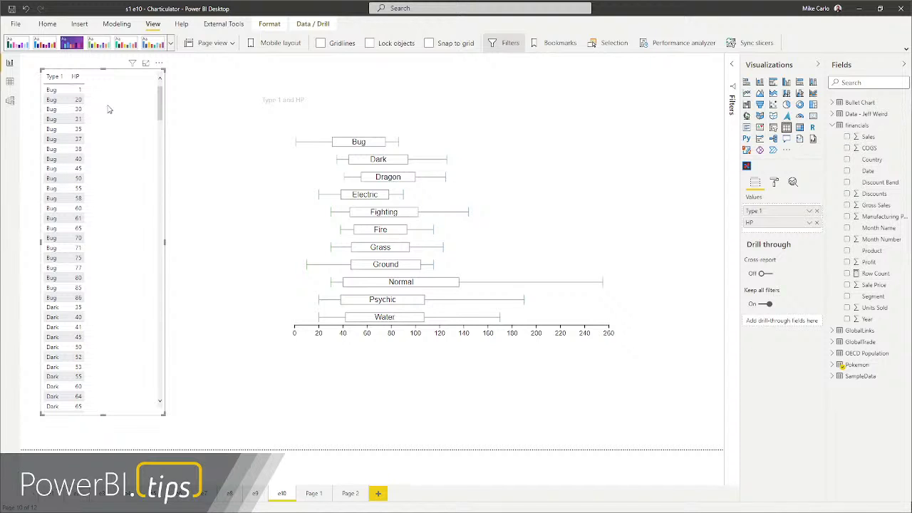
left_click_drag(164, 414, 100, 415)
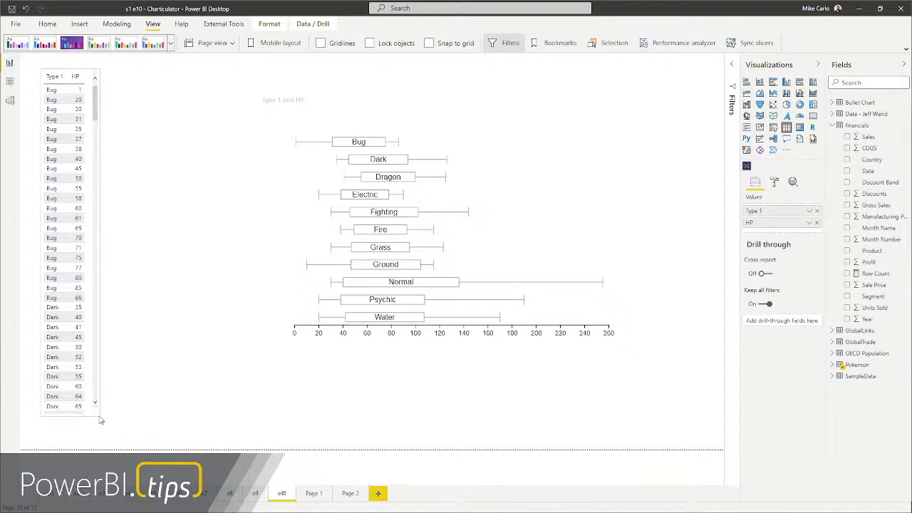
Add a new report page and paste the Type 1 and HP table onto it
left_click(379, 496)
key("ctrl+v")
left_click(168, 245)
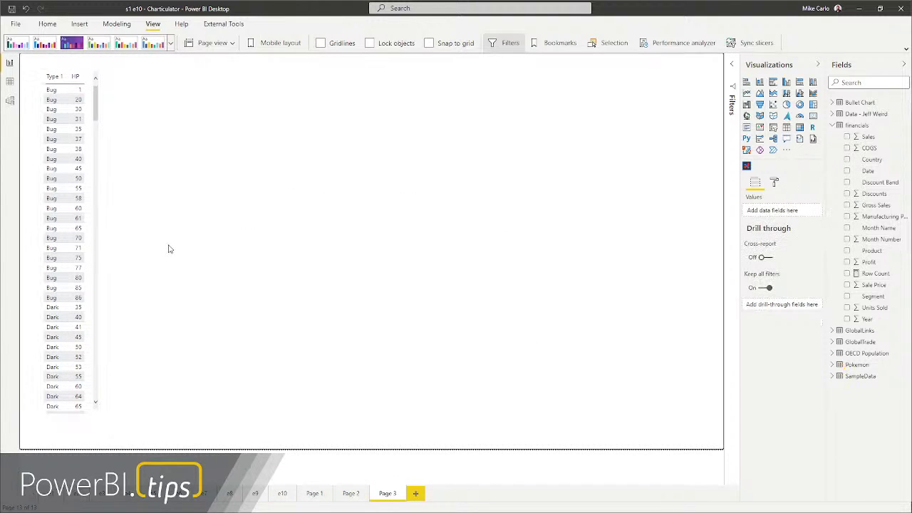
Duplicate the Type 1 and HP table on the new page and place the copy well to the right of the original
left_click(89, 190)
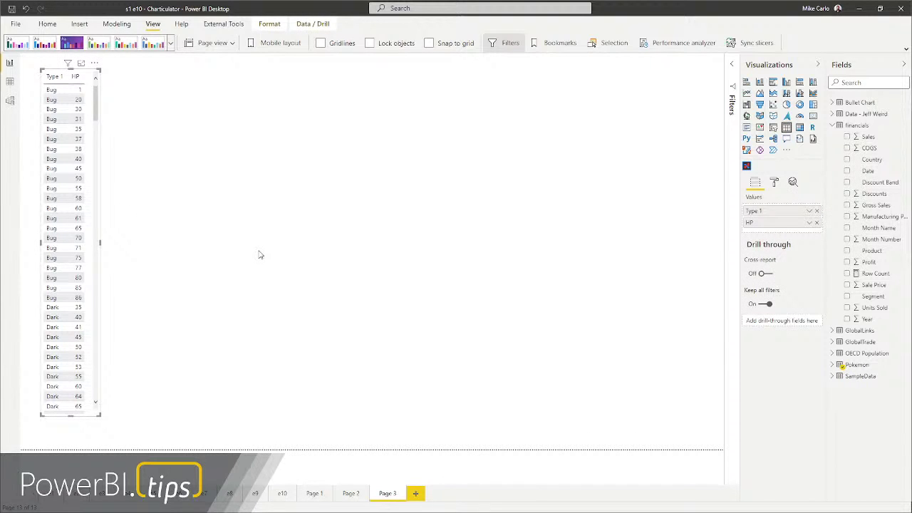
key("ctrl+v")
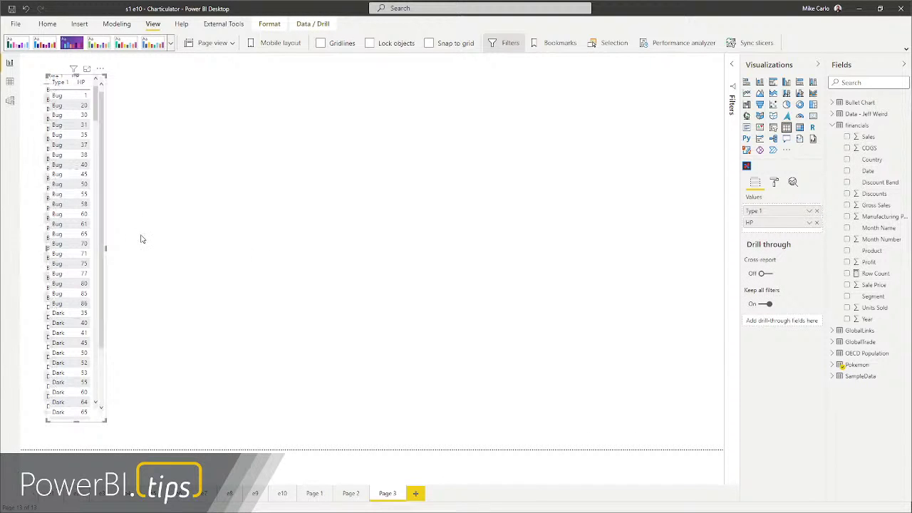
left_click_drag(100, 266, 330, 267)
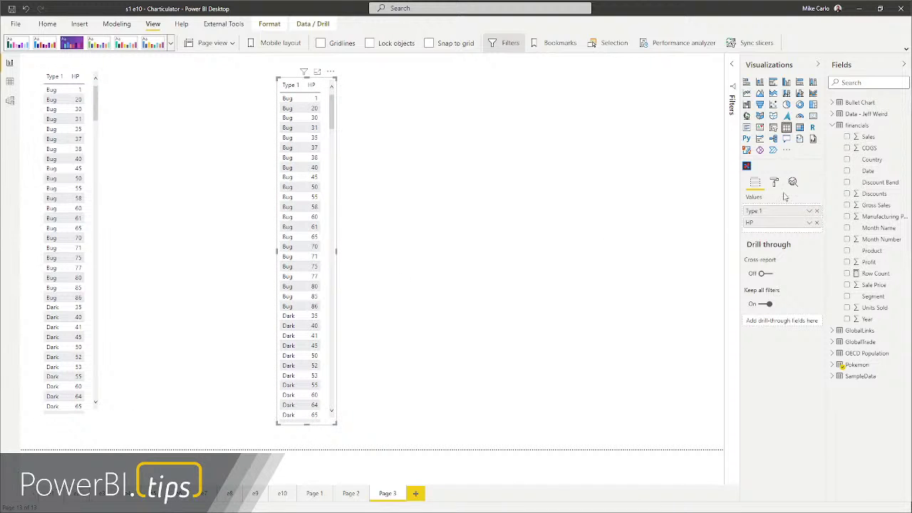
Convert the copied table into an enlarged Microsoft Charticulator visual beside the original, with both Type 1 and HP as data fields
left_click(747, 165)
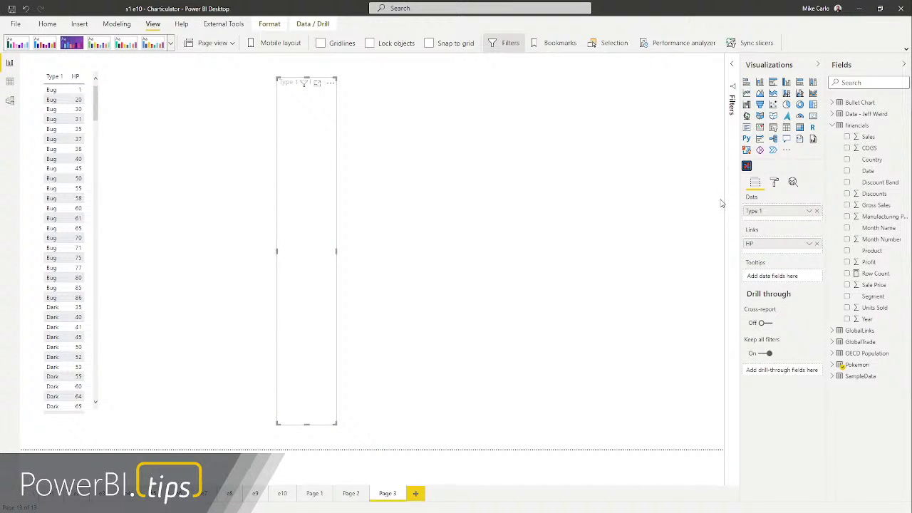
left_click_drag(336, 424, 683, 378)
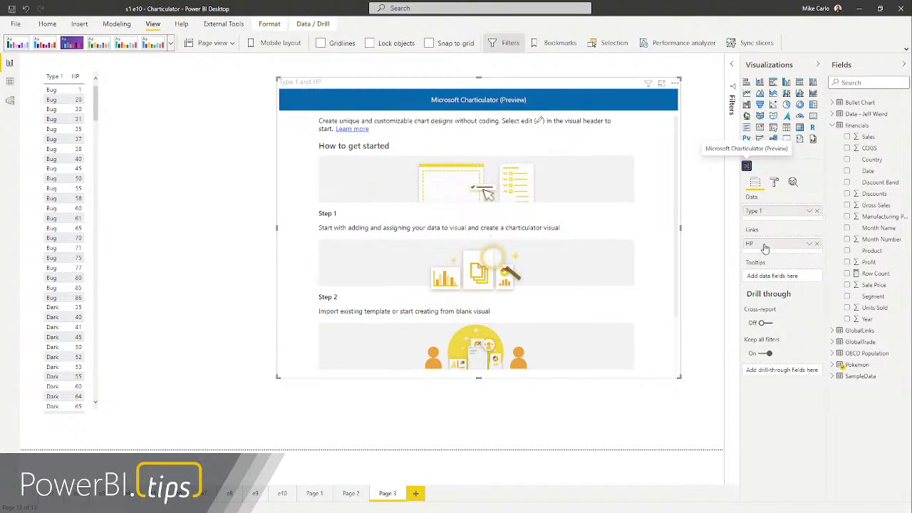
left_click_drag(734, 207, 729, 183)
left_click_drag(771, 232, 773, 221)
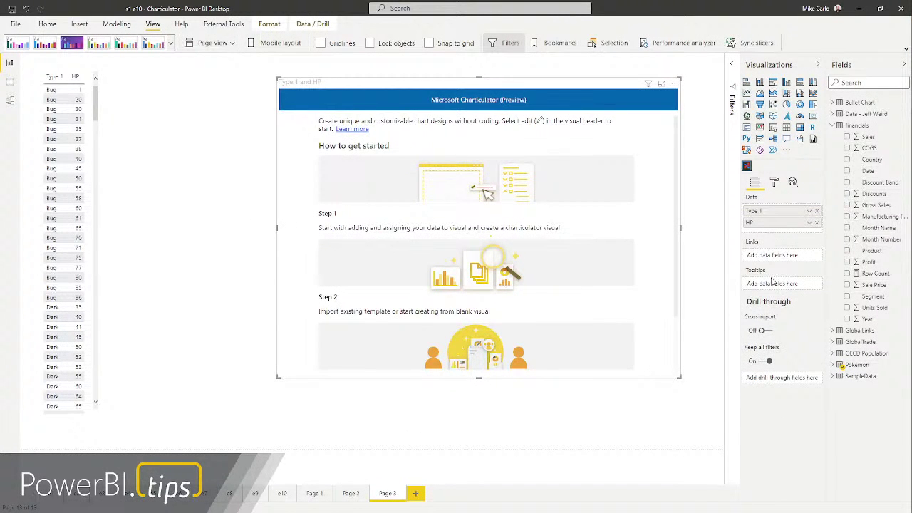
left_click_drag(513, 84, 428, 91)
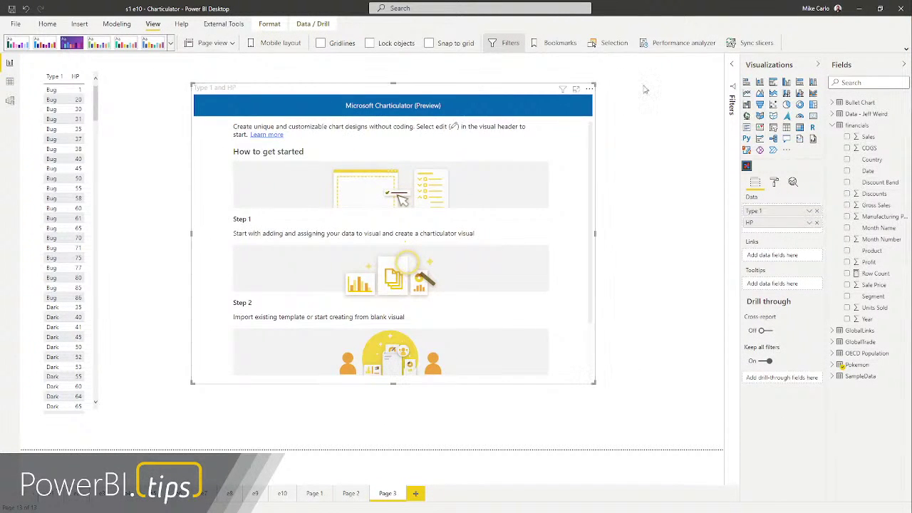
Open the Charticulator visual for editing and create a new blank chart
left_click(590, 90)
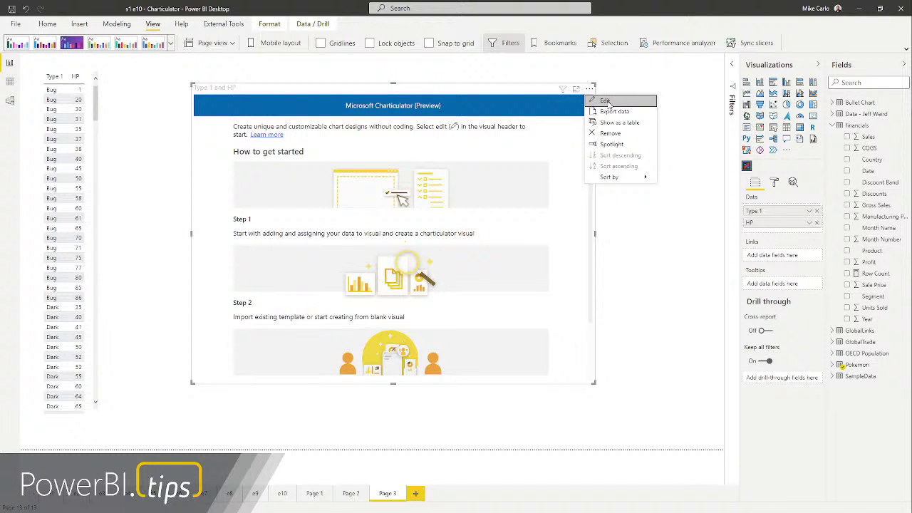
left_click(607, 101)
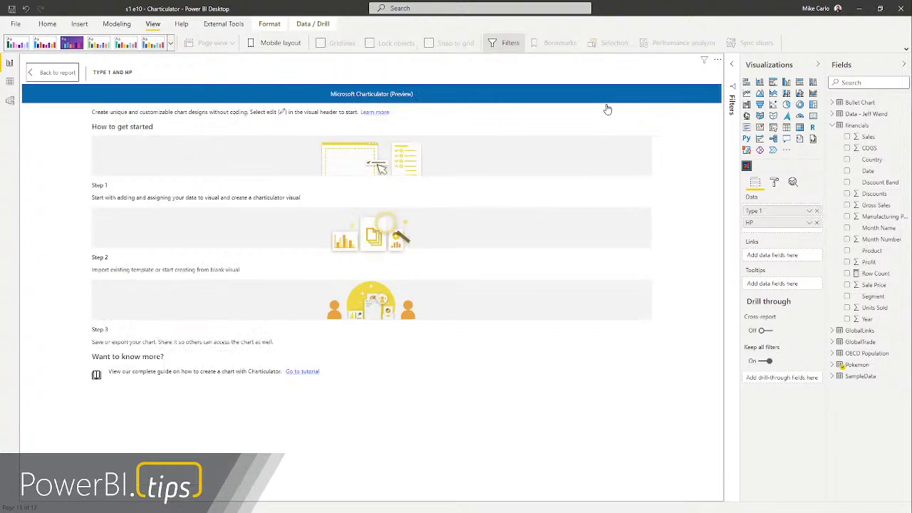
left_click(139, 179)
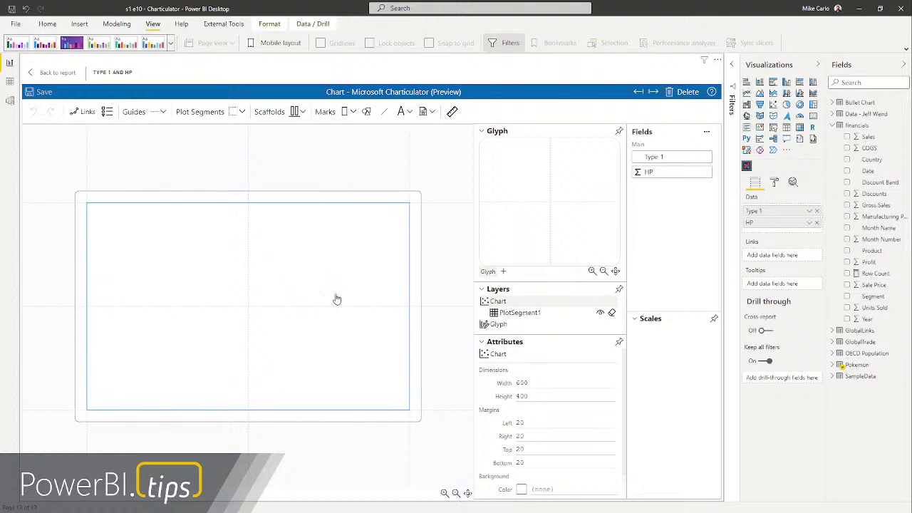
Set the sub-layout of PlotSegment1 to Stack Y
left_click(524, 315)
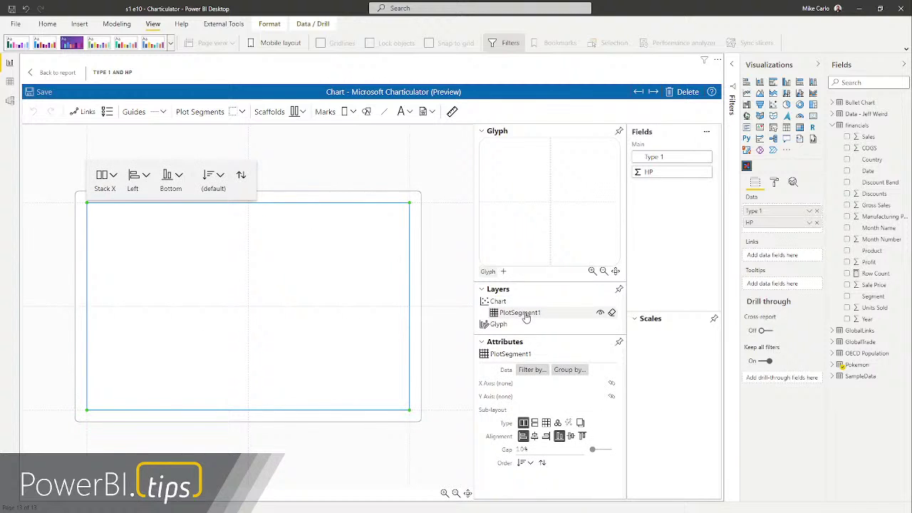
left_click(106, 176)
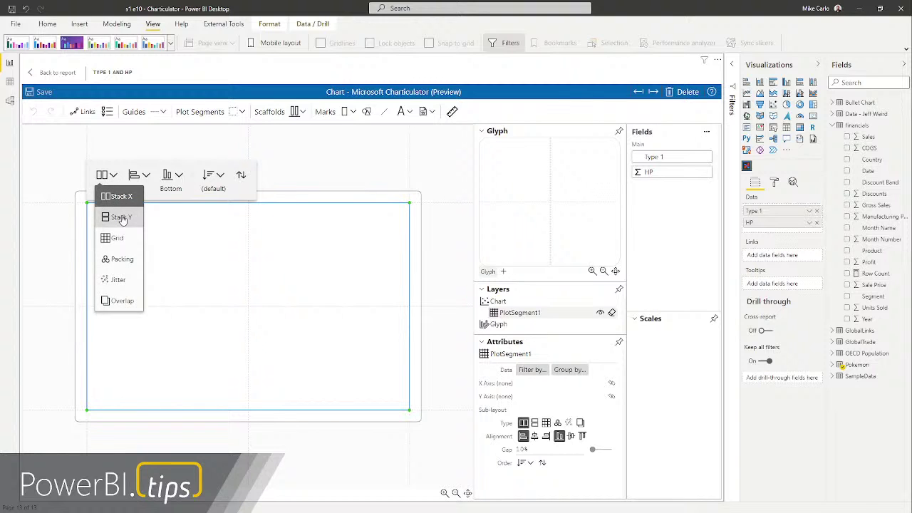
left_click(121, 217)
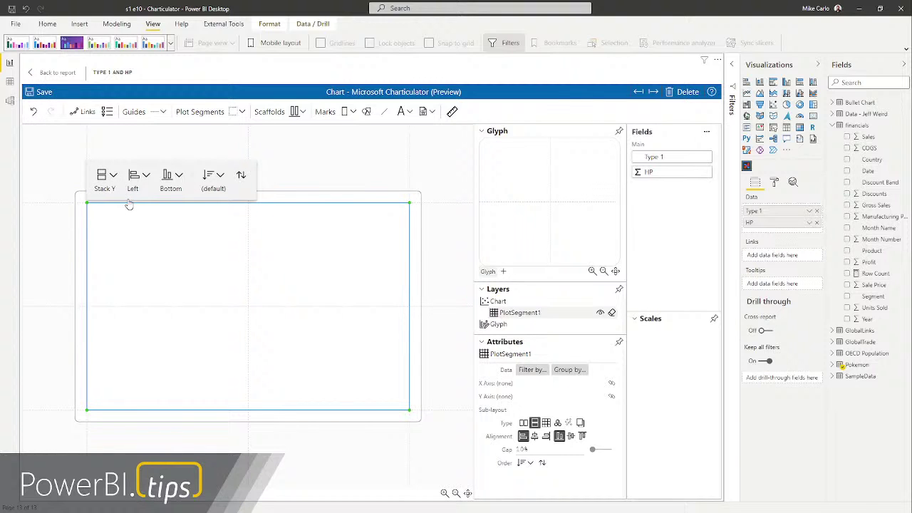
left_click(324, 160)
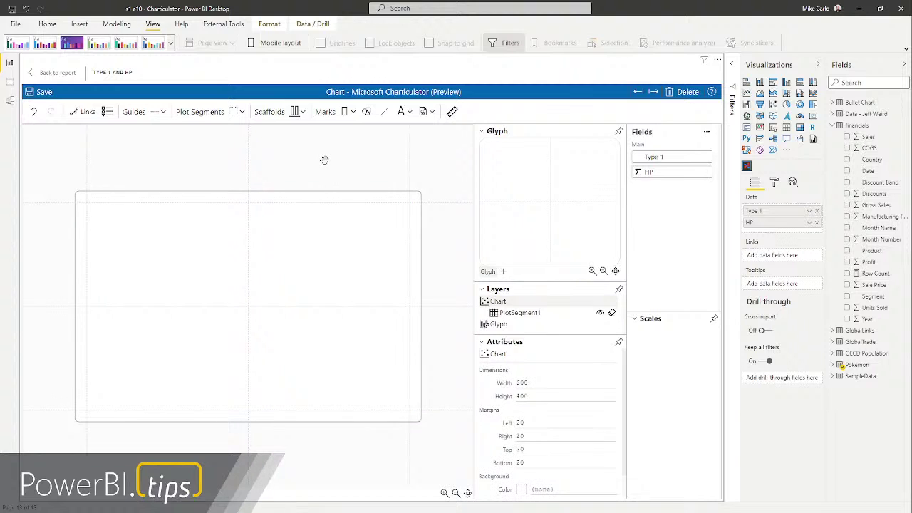
Assign Type 1 to the plot segment's Y axis and widen the chart's left margin to about 74 to fit the labels
left_click_drag(661, 160, 88, 307)
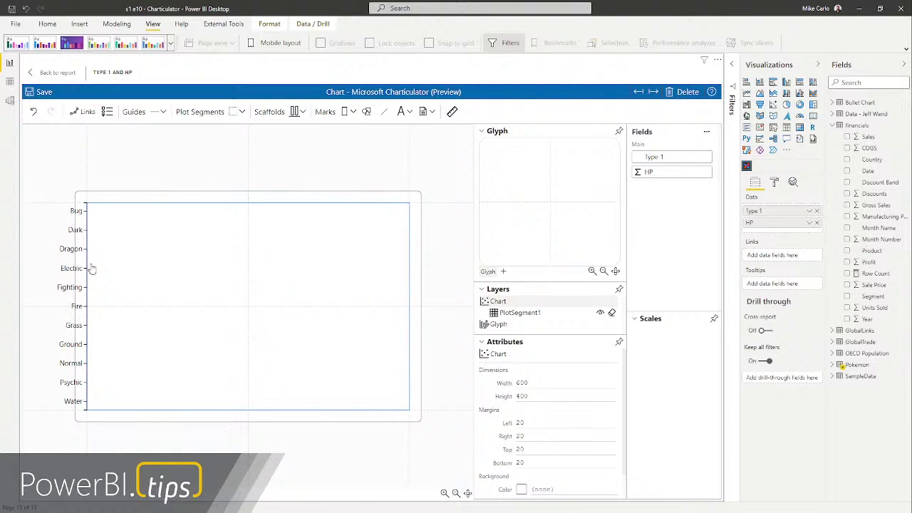
left_click_drag(87, 436, 117, 445)
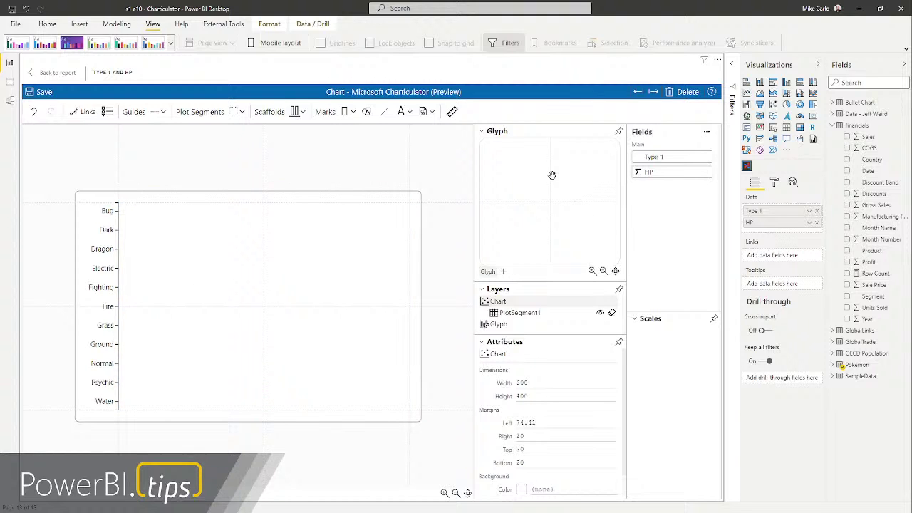
Add a rectangle mark filling the glyph and inspect the stacked bars up close in the chart
left_click_drag(345, 111, 521, 195)
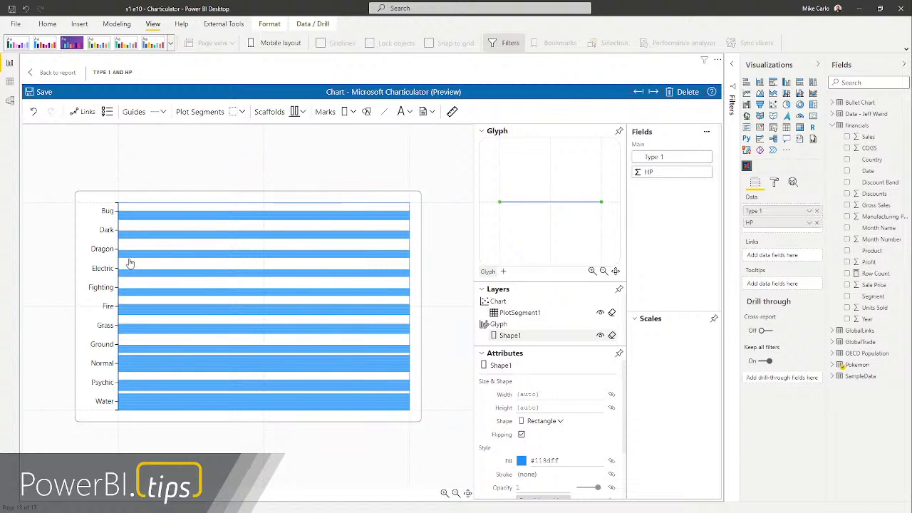
scroll(127, 258, "up", 10)
scroll(127, 254, "up", 2)
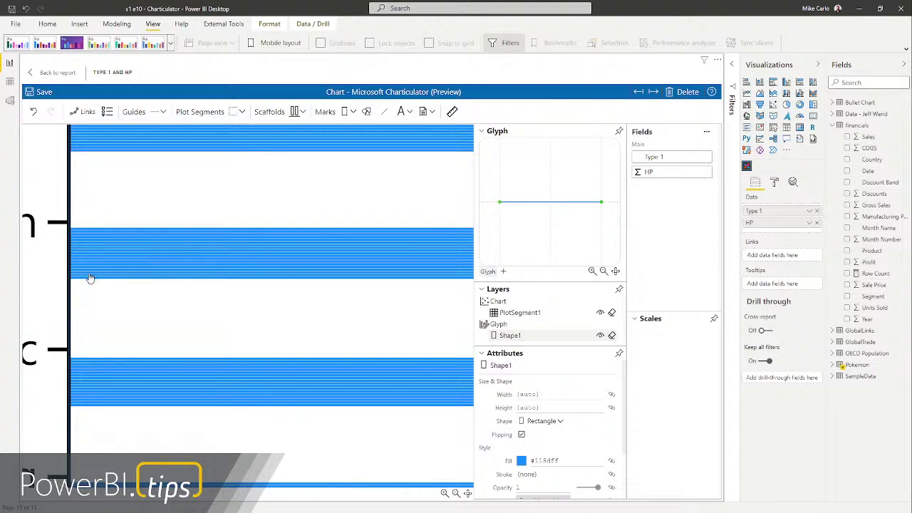
scroll(89, 274, "down", 5)
scroll(89, 274, "down", 2)
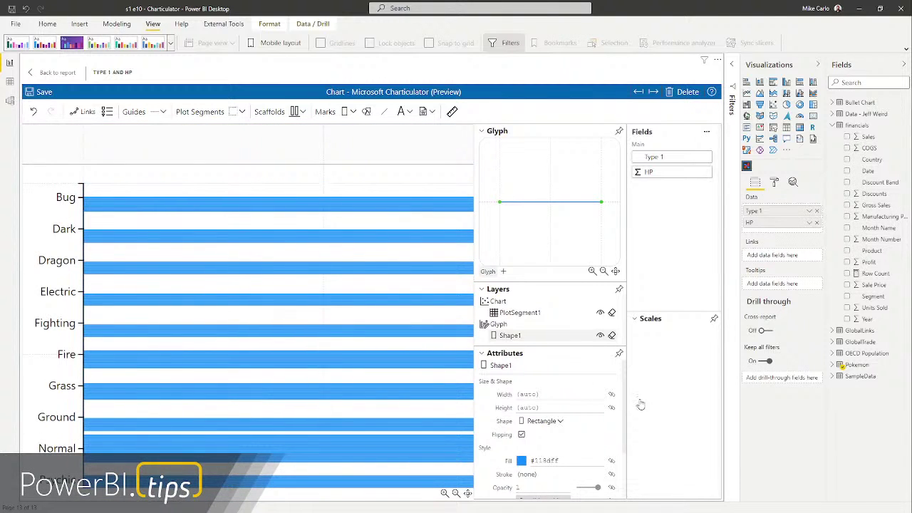
Group the data of PlotSegment1 by Type 1
left_click(510, 317)
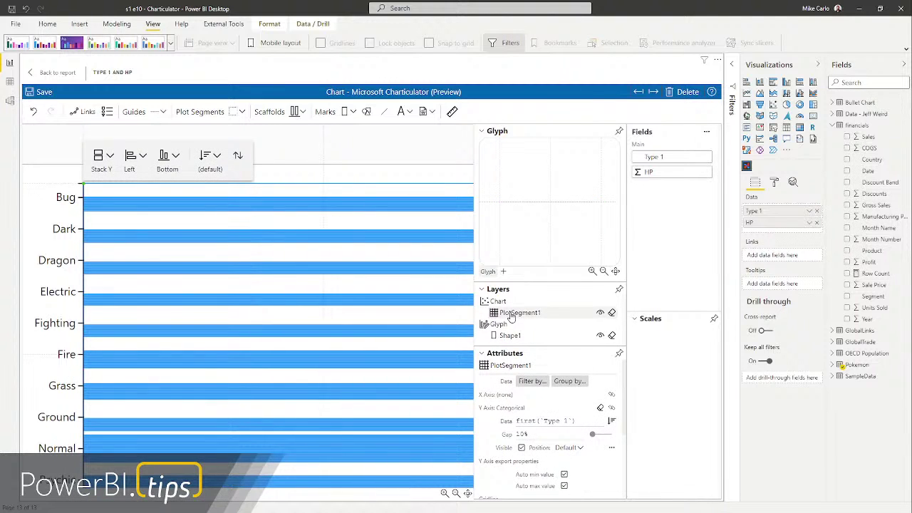
left_click(573, 383)
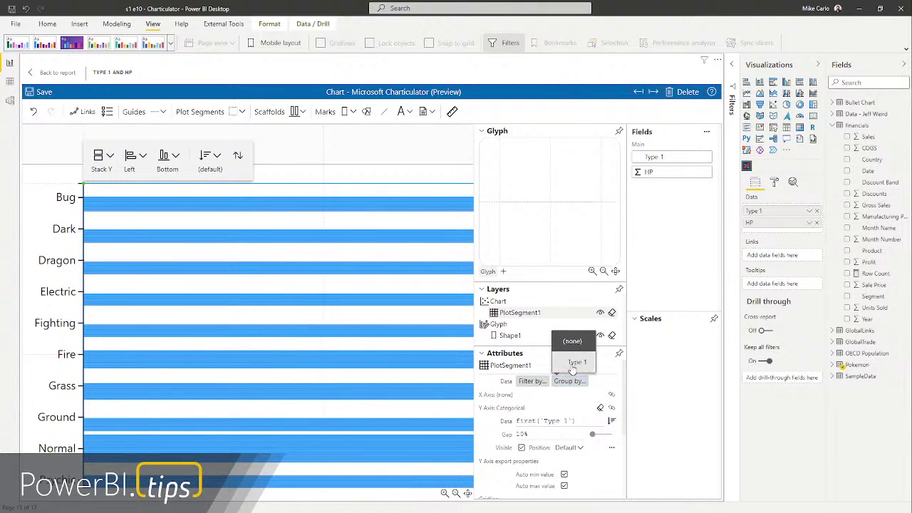
left_click(573, 365)
left_click(325, 308)
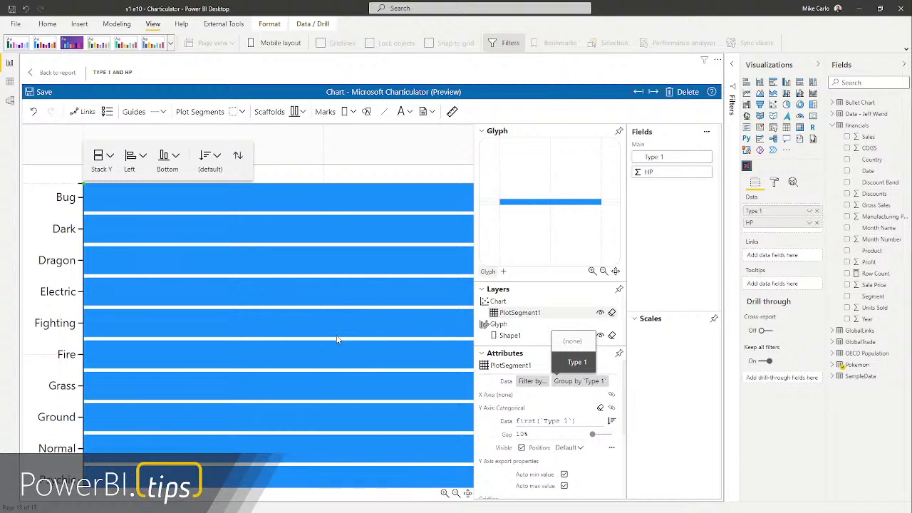
Examine the Main dataset's rows of Type 1 and HP values
left_click(707, 132)
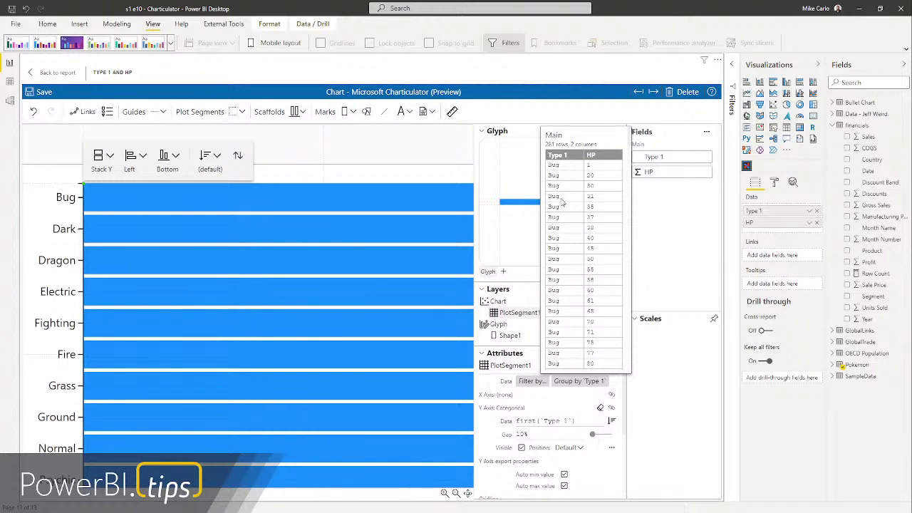
scroll(560, 322, "down", 10)
scroll(561, 214, "down", 5)
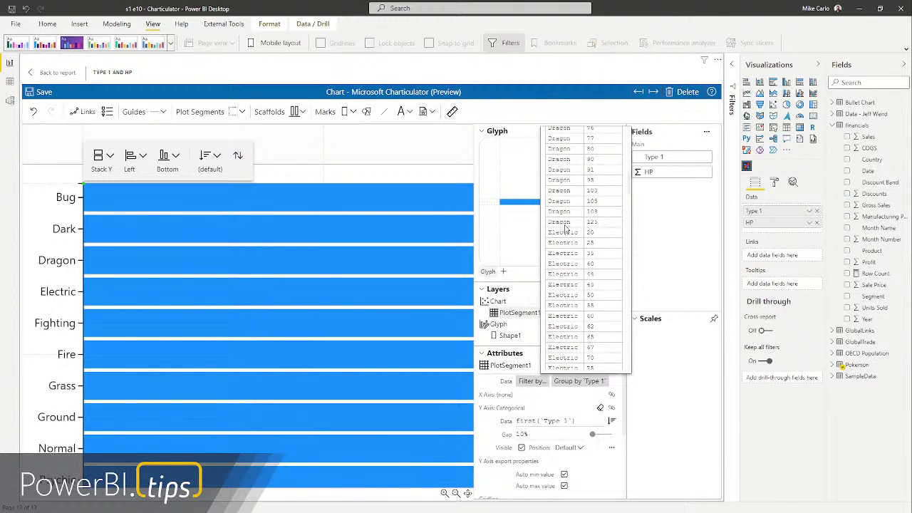
Finish viewing the Type 1 and HP rows and fit the whole chart in the canvas
scroll(571, 227, "up", 6)
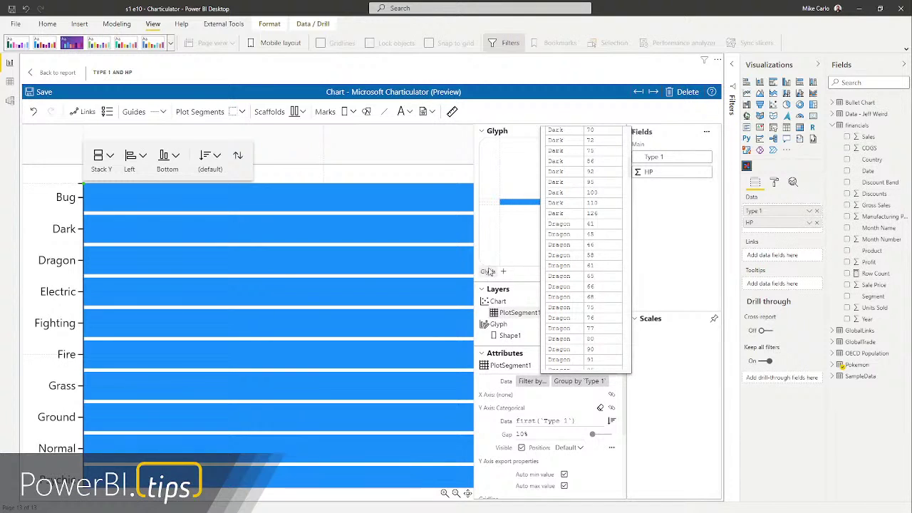
left_click(37, 213)
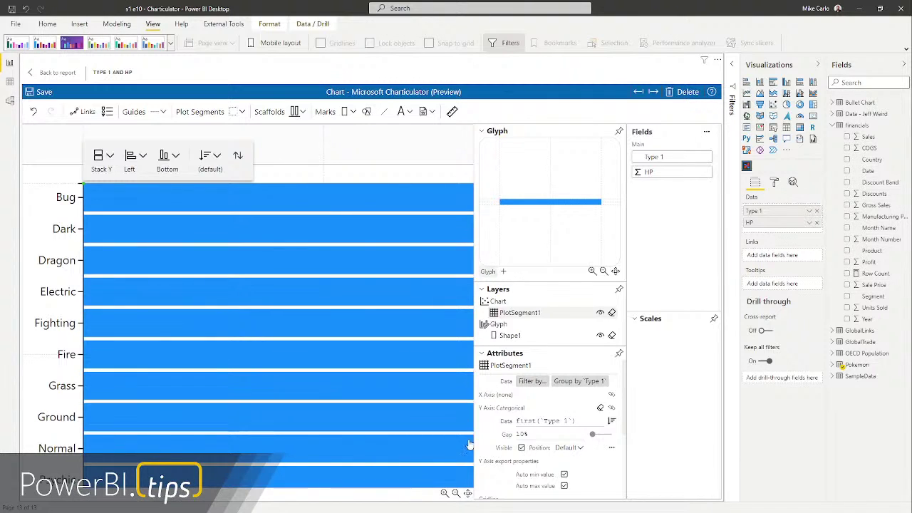
left_click(468, 493)
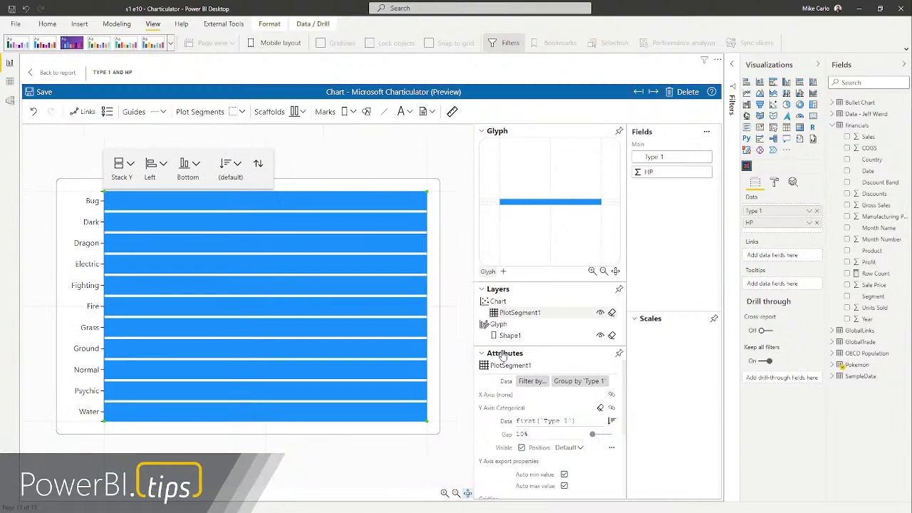
Undock and enlarge the Glyph editor, fit the glyph in it, and delete the rectangle mark from the glyph
left_click(521, 233)
scroll(522, 215, "up", 2)
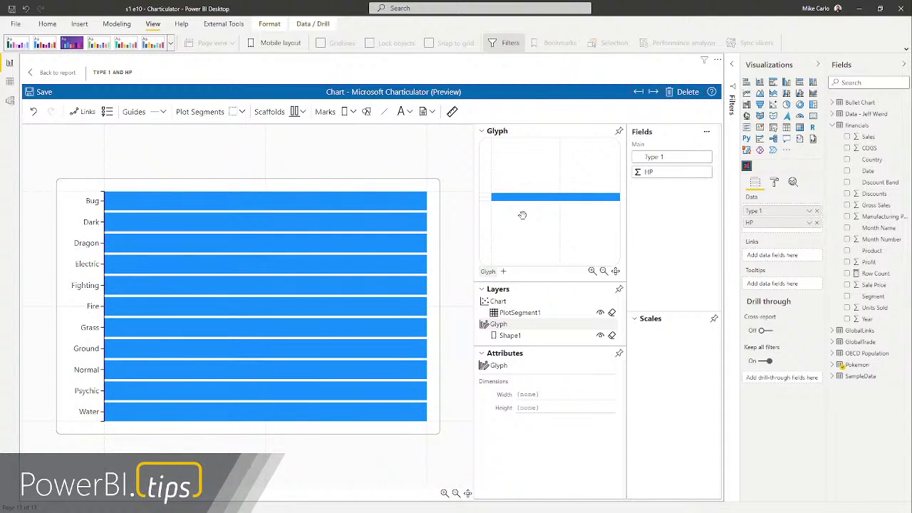
left_click(619, 133)
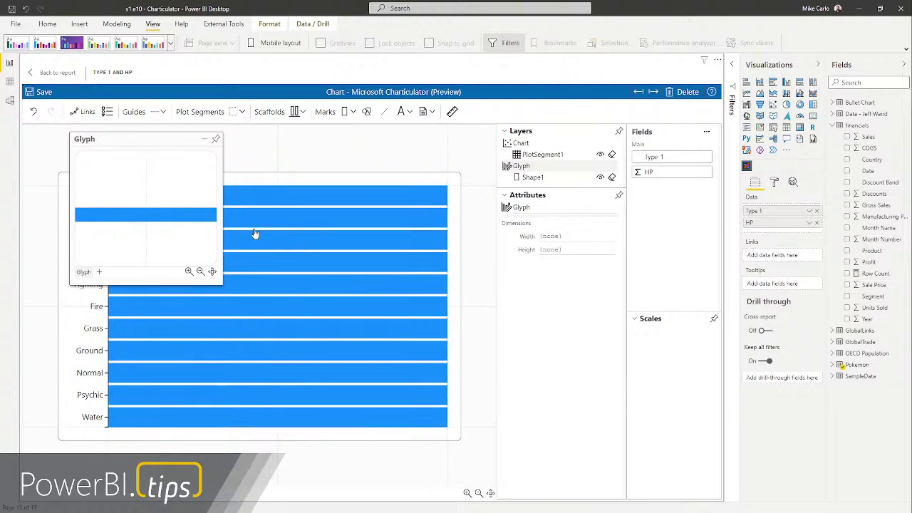
left_click_drag(221, 282, 465, 472)
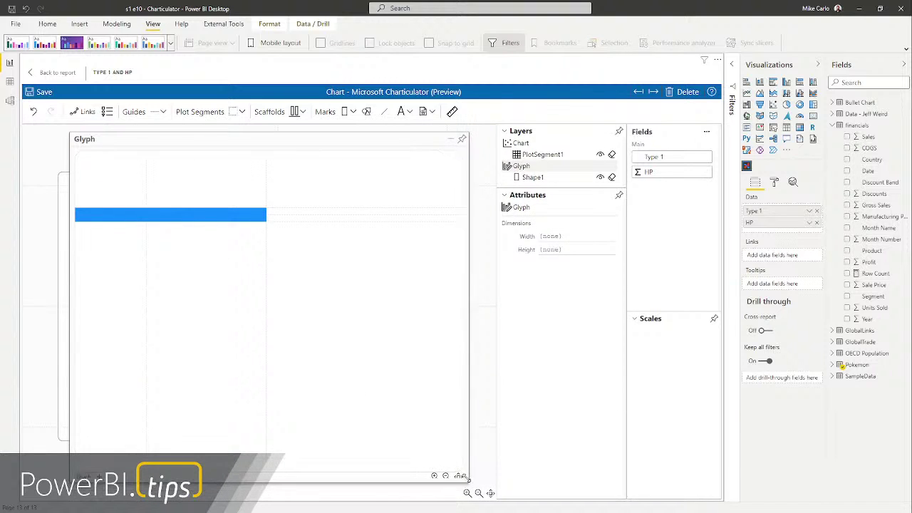
left_click(456, 460)
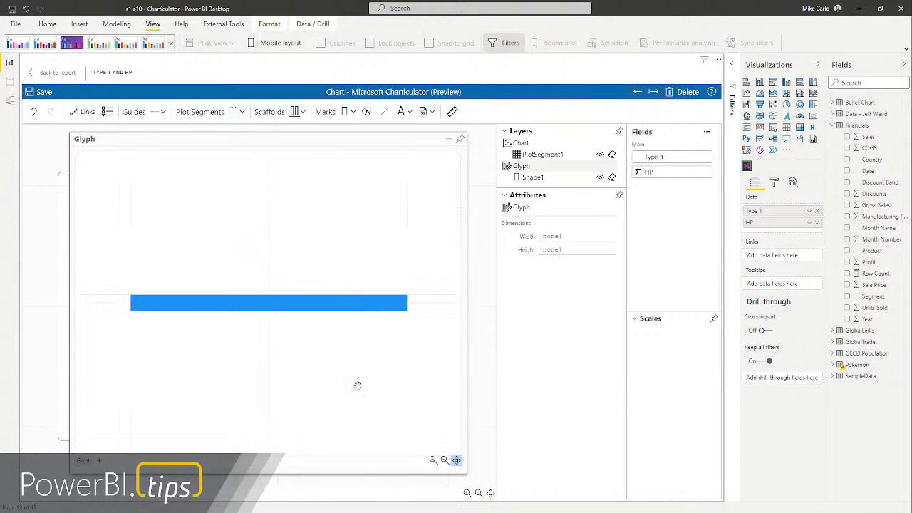
left_click(199, 306)
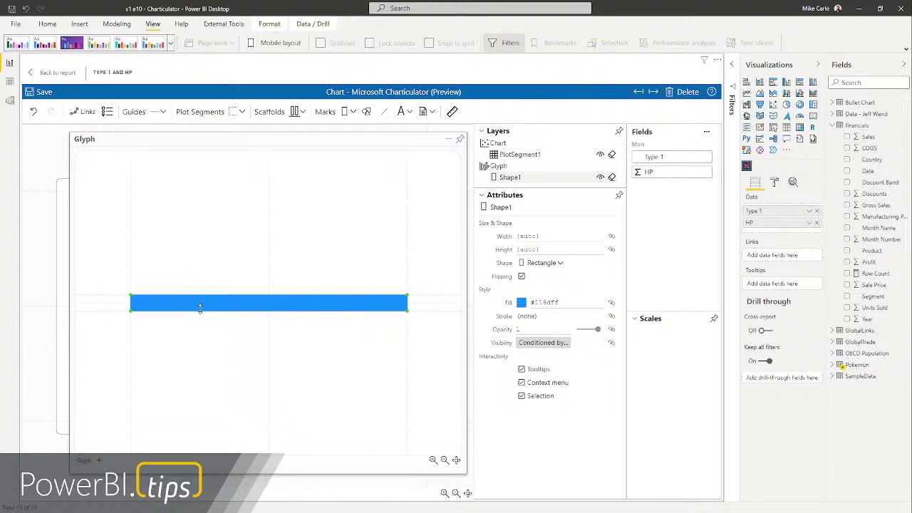
key("Delete")
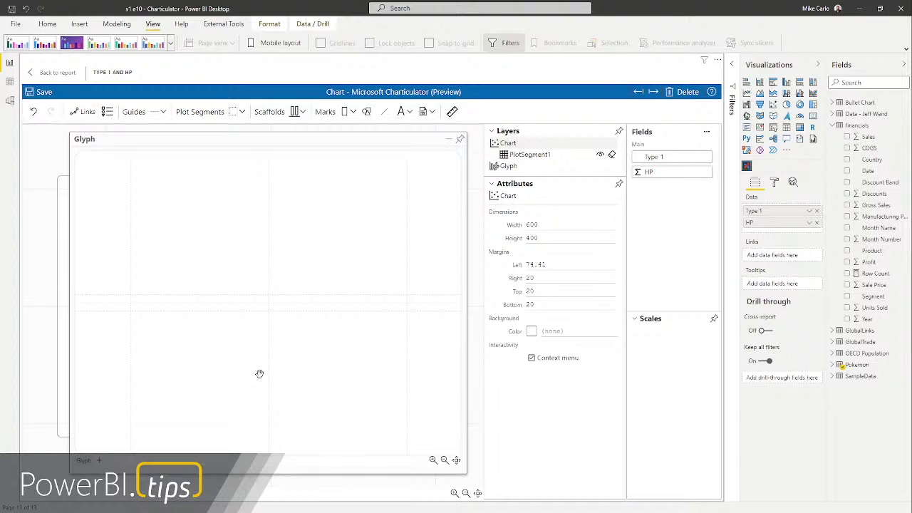
Draw a horizontal data axis across the glyph's full width and assign HP to it
left_click(451, 112)
mouse_move(130, 303)
left_mouse_down()
mouse_move(159, 337)
mouse_move(240, 373)
mouse_move(353, 361)
mouse_move(403, 321)
mouse_move(408, 305)
left_mouse_up()
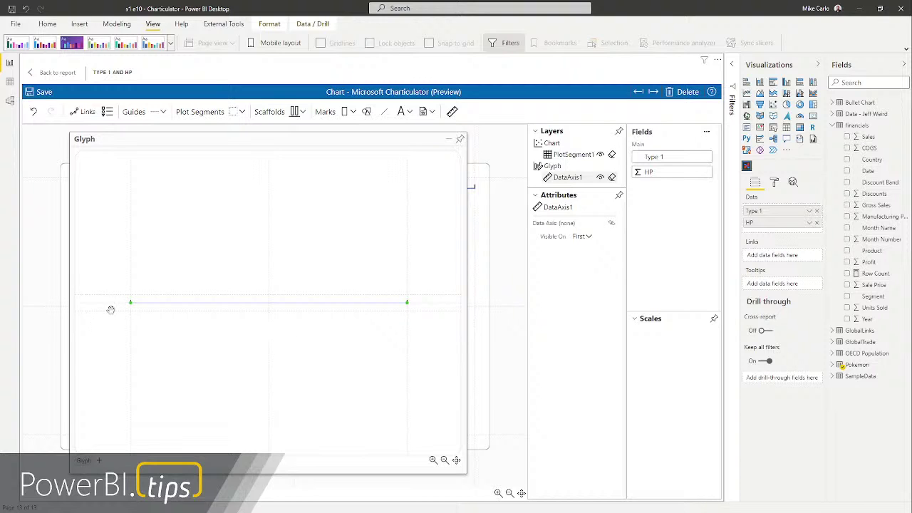
left_click(108, 263)
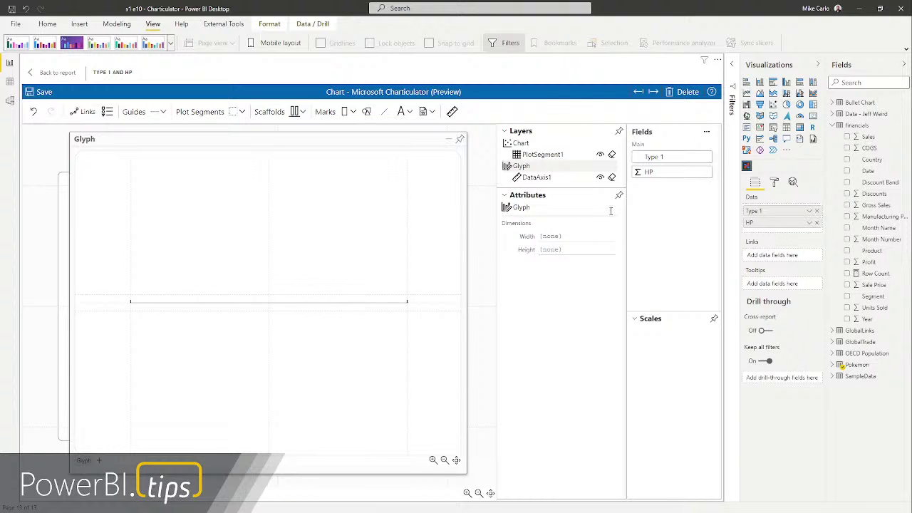
left_click_drag(662, 173, 261, 309)
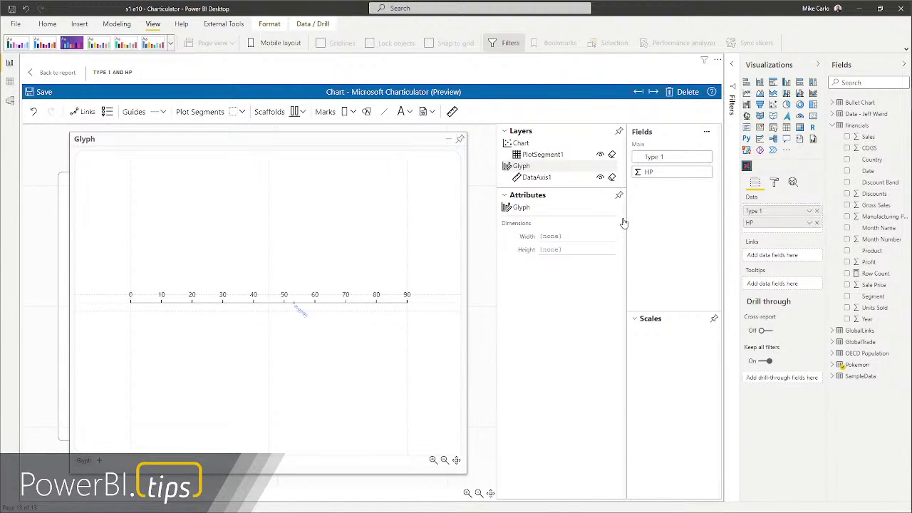
left_click(534, 177)
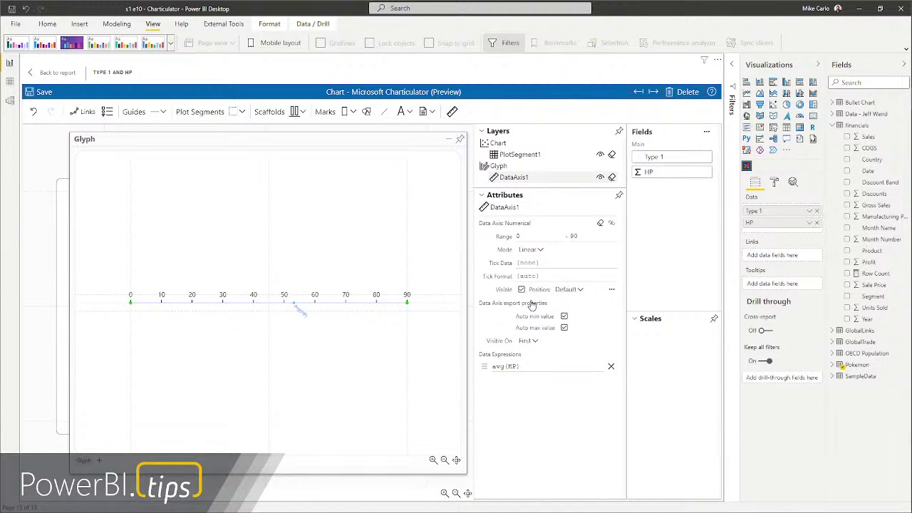
Add a second HP expression to the data axis, change it to quartile1(HP) and place it before avg(HP)
left_click(523, 365)
left_click_drag(664, 176, 332, 302)
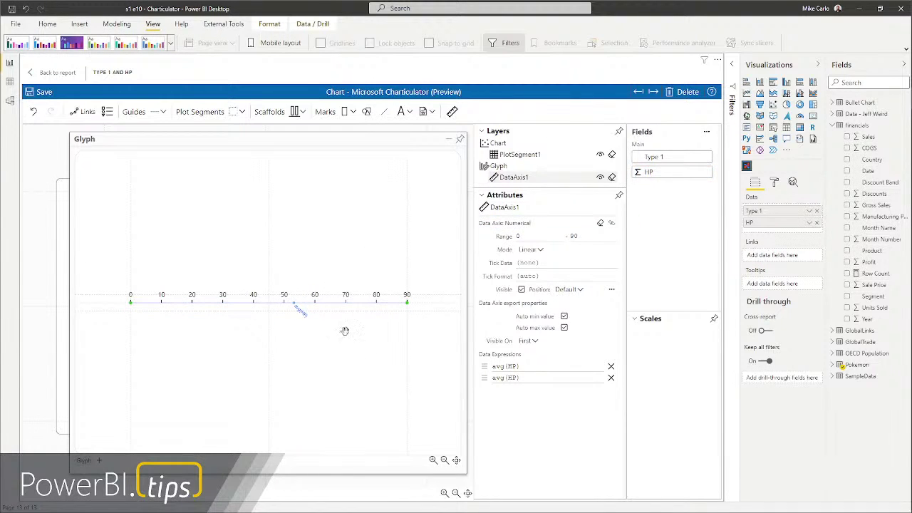
left_click(502, 380)
left_click(514, 394)
key("BackSpace")
key("BackSpace")
key("BackSpace")
type("Q1")
key("Return")
left_click(521, 380)
left_click(501, 378)
key("BackSpace")
key("BackSpace")
key("BackSpace")
type("c")
type("1")
key("BackSpace")
type("uartile1")
left_click(601, 426)
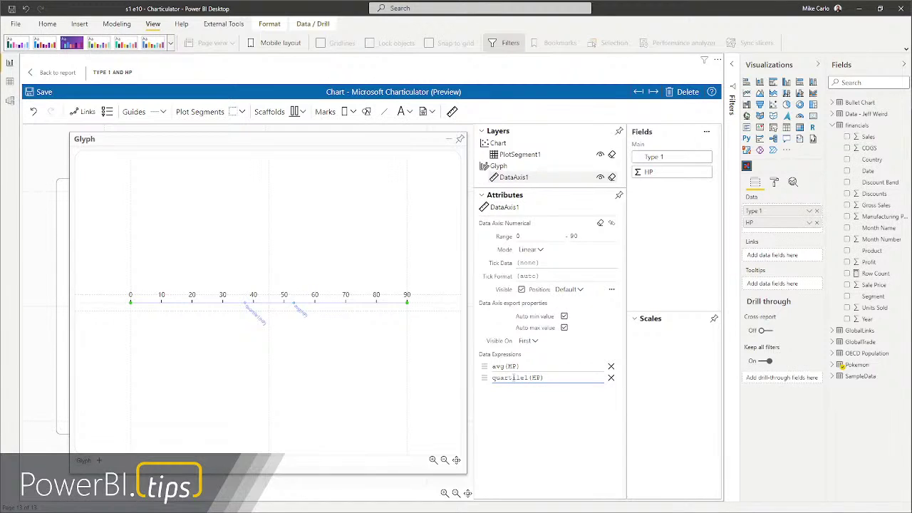
left_click(562, 456)
left_click_drag(485, 377, 487, 365)
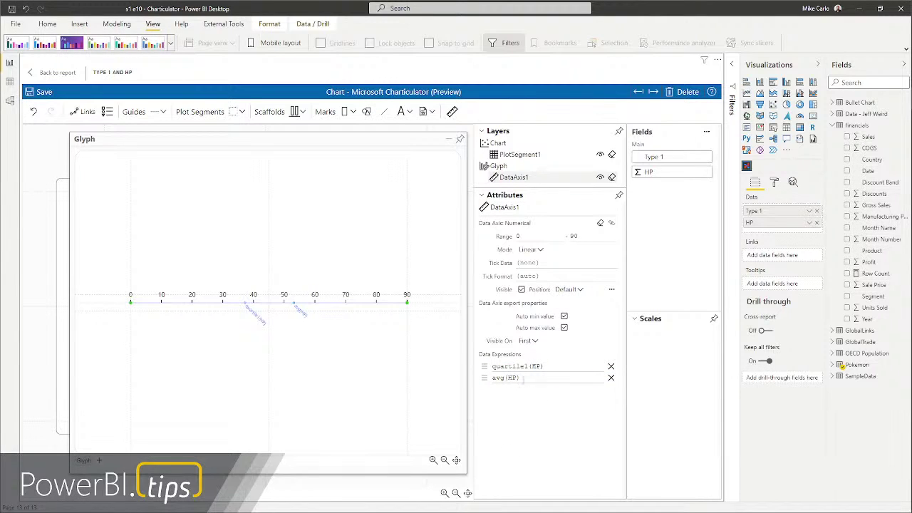
Add a third HP expression to the data axis and change it to quartile3(HP)
left_click(525, 365)
left_click_drag(663, 173, 387, 312)
left_click(506, 378)
left_click(503, 389)
left_click(506, 390)
key("BackSpace")
key("BackSpace")
key("BackSpace")
type("qua")
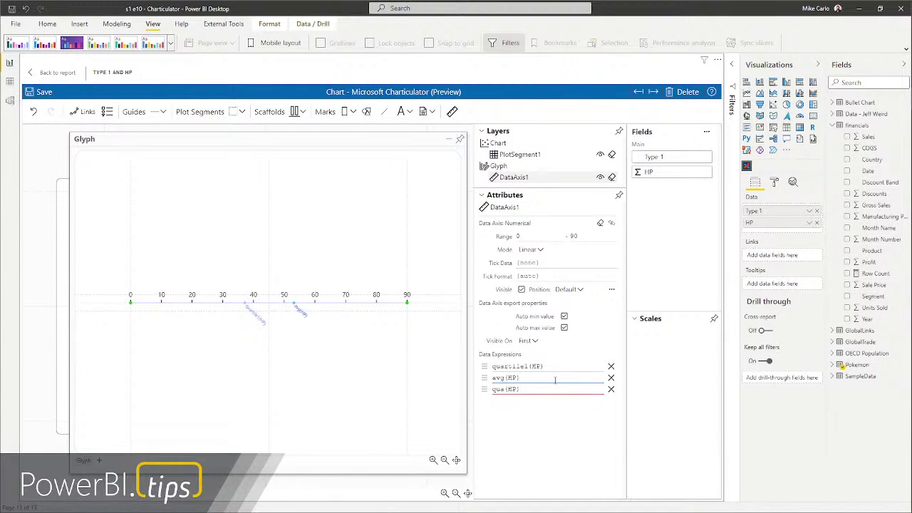
type("rtile2")
left_click(554, 425)
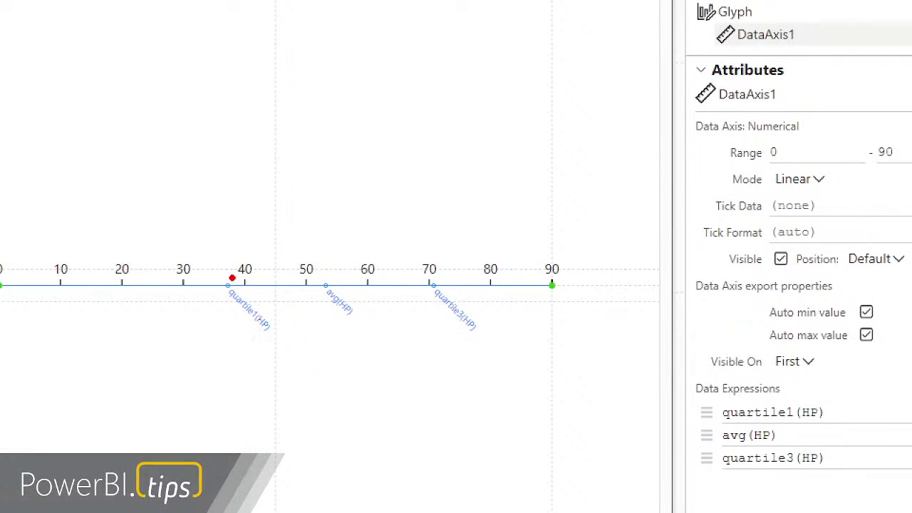
mouse_move(217, 265)
left_mouse_down()
mouse_move(220, 285)
mouse_move(541, 378)
mouse_move(497, 372)
left_mouse_up()
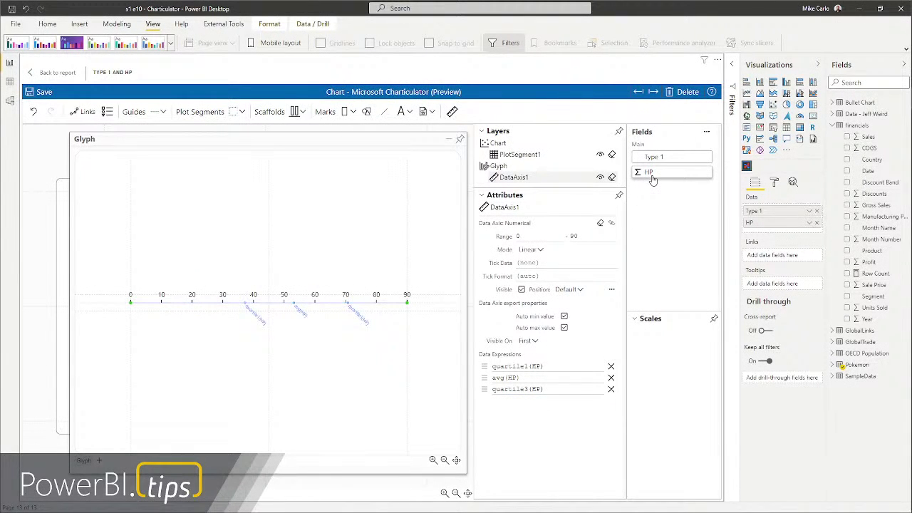
Add a fourth HP expression to the data axis and change it to max(HP)
left_click_drag(649, 177, 206, 303)
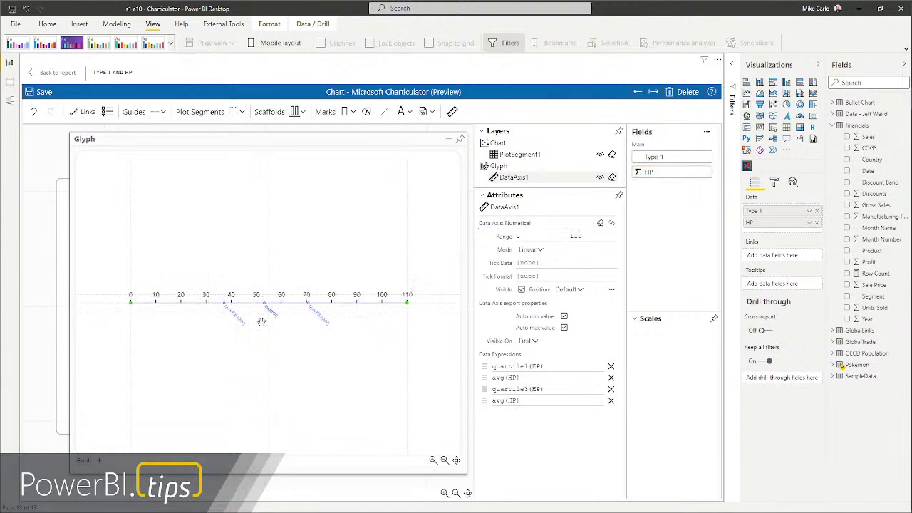
double_click(505, 402)
left_click(501, 401)
key("BackSpace")
key("BackSpace")
key("BackSpace")
type("Max")
left_click(527, 447)
Add a fifth HP expression to the data axis and change it to min(HP)
left_click_drag(665, 174, 550, 434)
left_click_drag(652, 183, 368, 305)
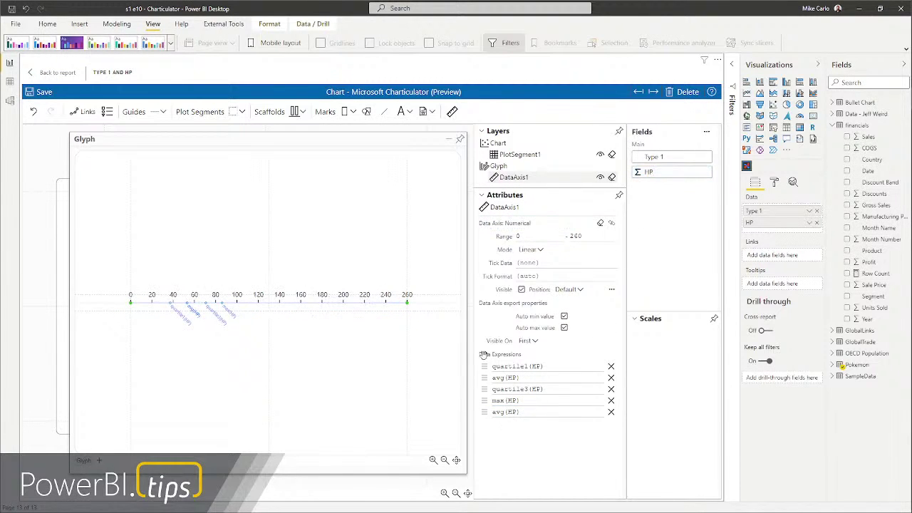
left_click(506, 412)
left_click(506, 412)
key("BackSpace")
key("BackSpace")
key("BackSpace")
type("min")
Try to change the upper limit of the data axis range
left_click(576, 236)
key("BackSpace")
type("20")
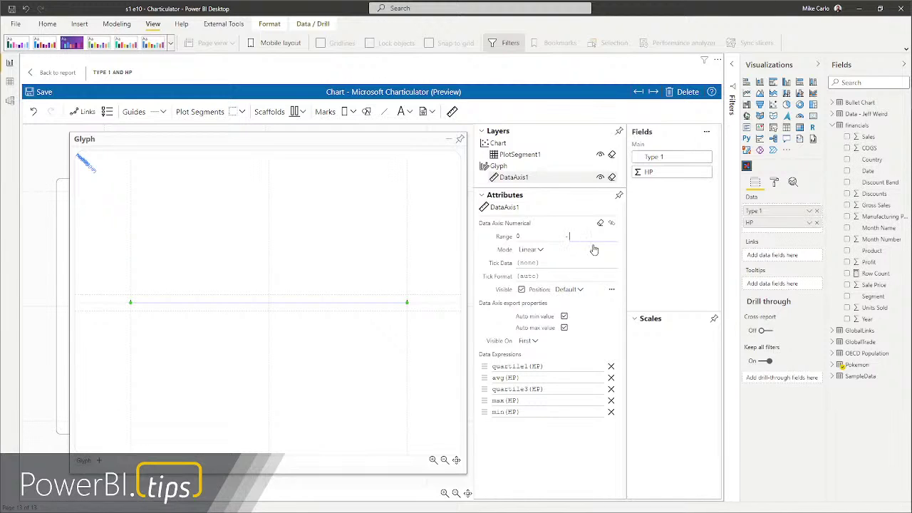
left_click(581, 238)
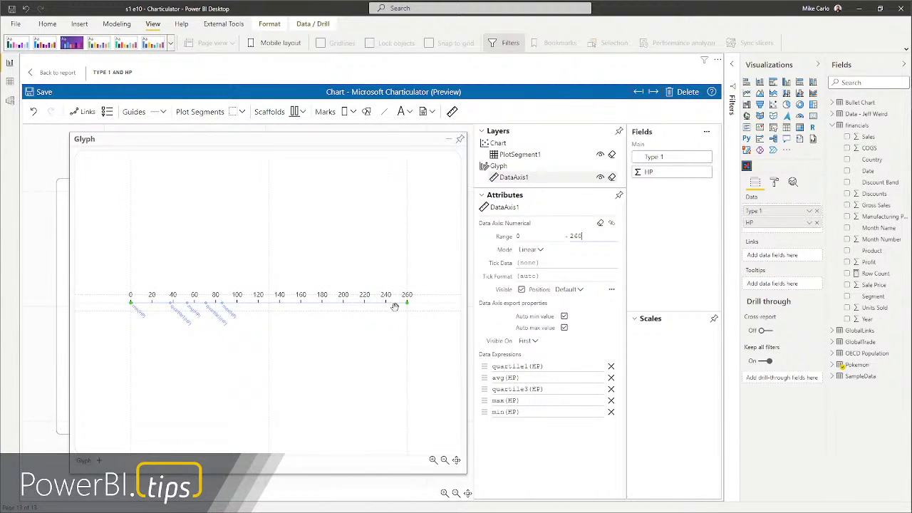
Clear the numerical scale from the data axis and delete the axis from the glyph
left_click(600, 223)
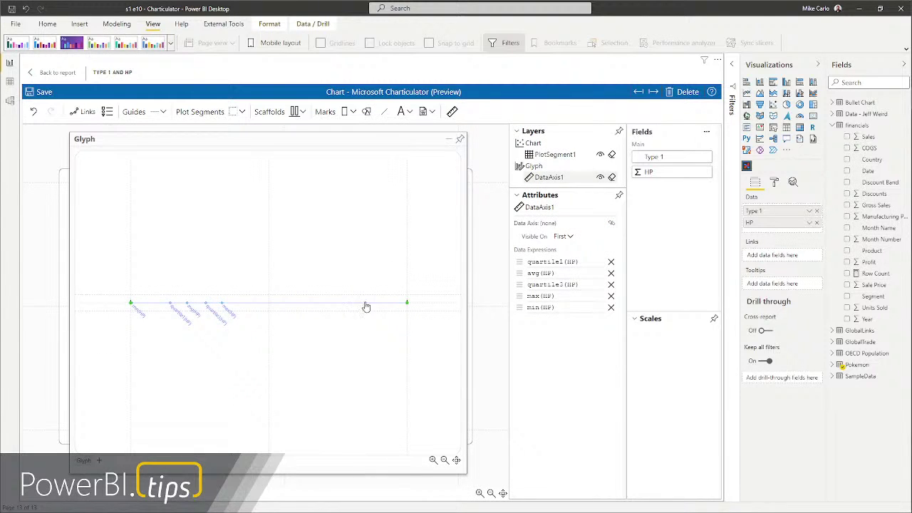
left_click(554, 206)
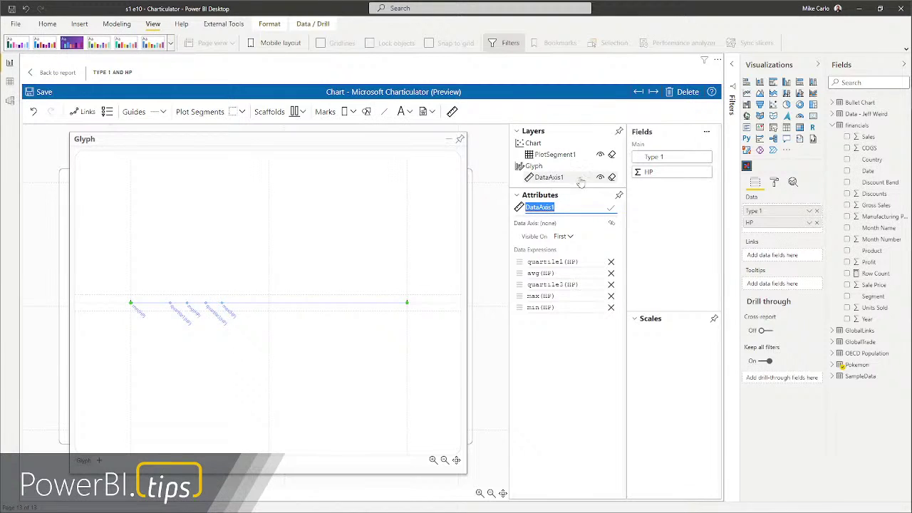
left_click(611, 177)
left_click(353, 388)
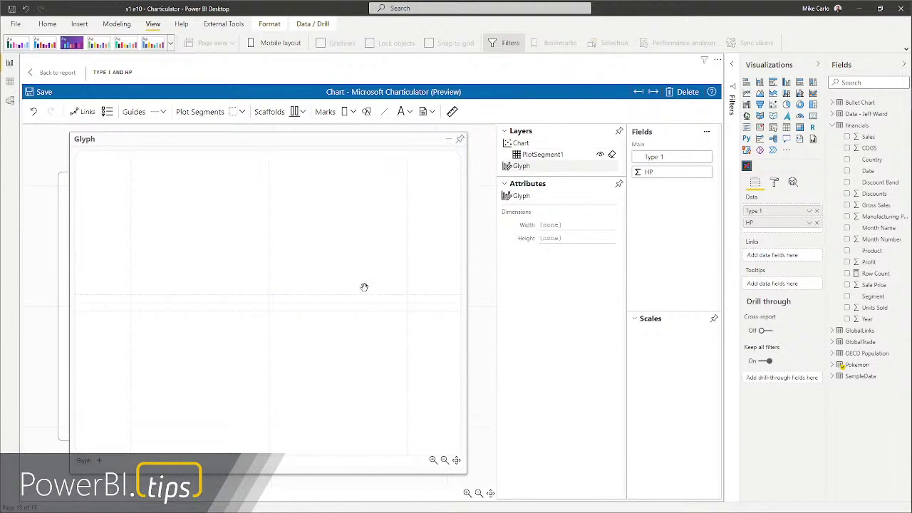
Draw a horizontal data axis across the glyph's full width and add HP to it five times
left_click(452, 111)
left_click_drag(130, 306, 407, 303)
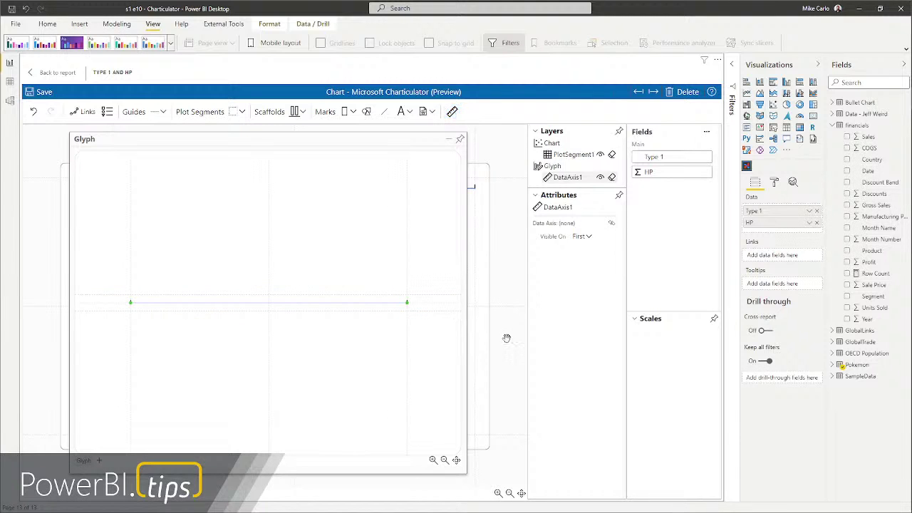
left_click_drag(649, 171, 261, 304)
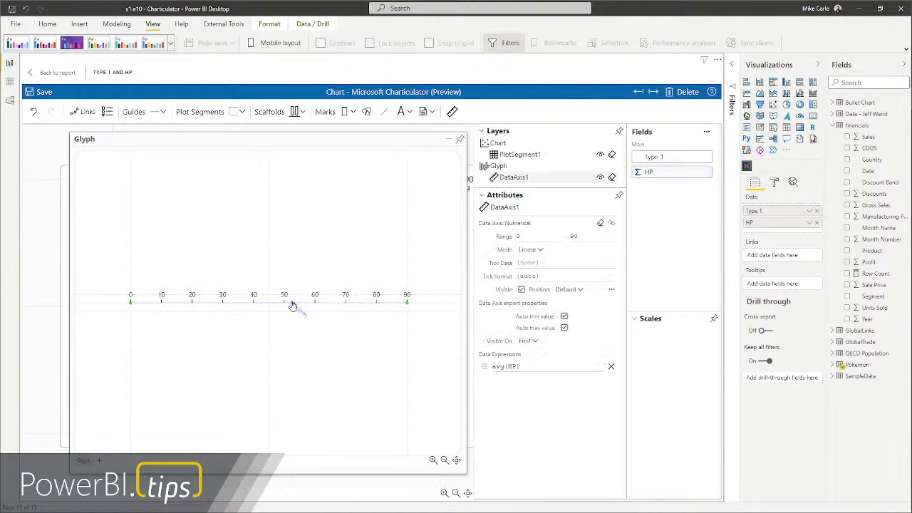
left_click_drag(662, 174, 359, 306)
left_click_drag(637, 173, 336, 307)
left_click_drag(655, 177, 360, 303)
left_click_drag(666, 180, 348, 307)
Change the first data expression of the axis to min(HP)
triple_click(497, 380)
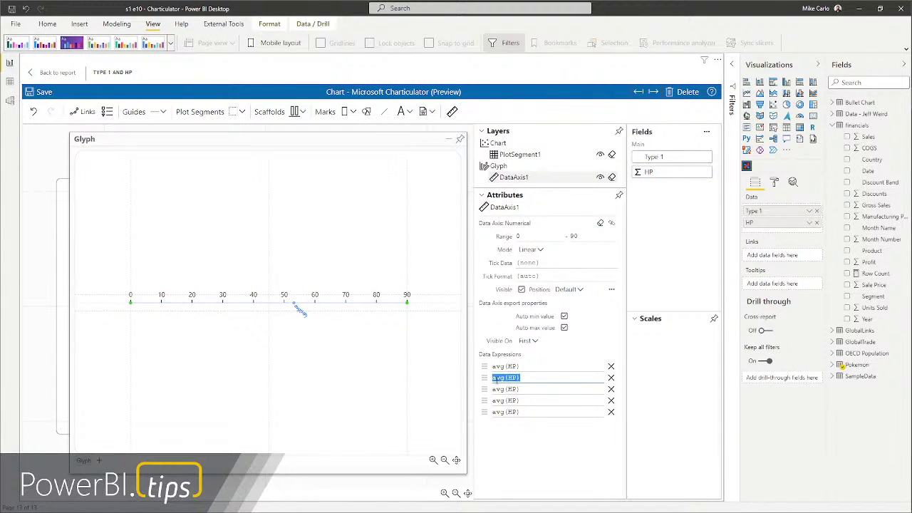
triple_click(499, 367)
left_click(498, 367)
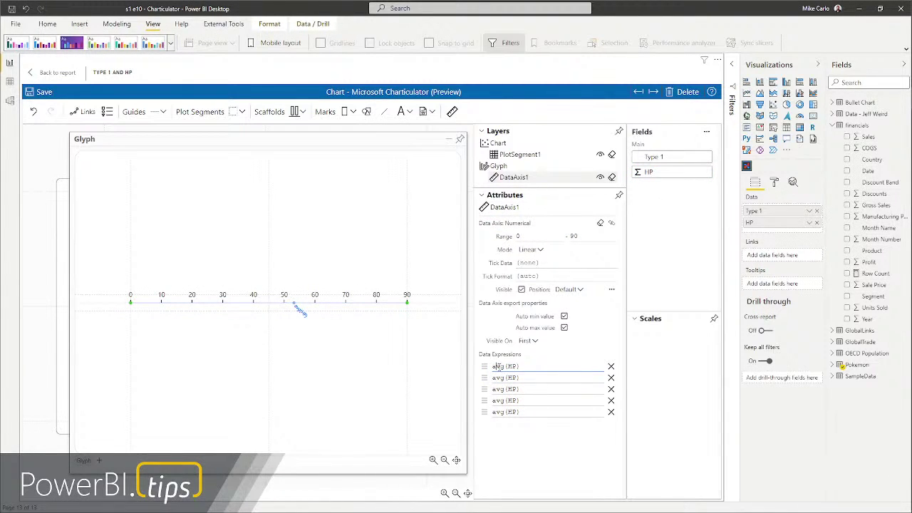
key("BackSpace")
key("BackSpace")
key("BackSpace")
type("min")
Change the second data expression of the axis to quartile1(HP)
triple_click(503, 378)
left_click(506, 377)
key("BackSpace")
key("BackSpace")
key("BackSpace")
type("quartile1")
Keep the third data expression as avg(HP) and change the fourth to quartile3(HP)
left_click(499, 388)
left_click(501, 401)
left_click(505, 400)
key("BackSpace")
key("BackSpace")
key("BackSpace")
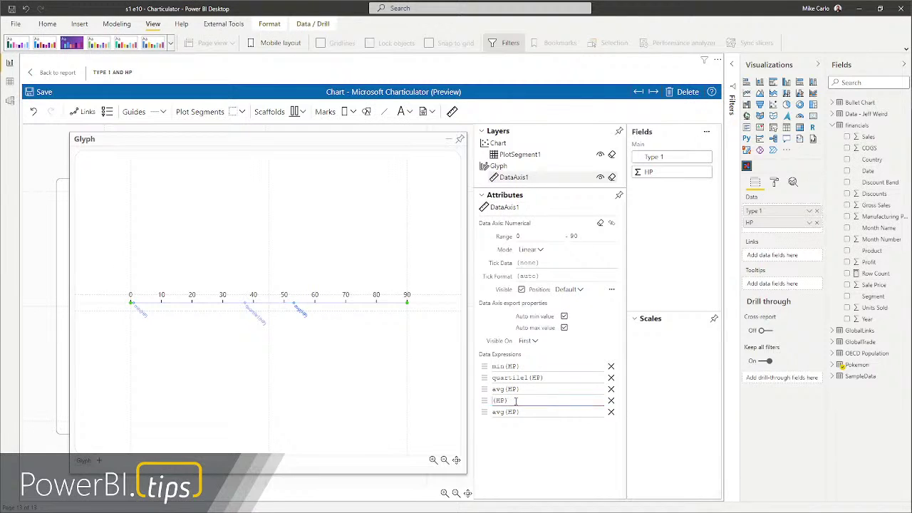
type("quartile3")
Change the fifth data expression of the axis to max(HP) and deselect the axis to view its points
left_click(499, 413)
left_click(504, 414)
key("BackSpace")
key("BackSpace")
key("BackSpace")
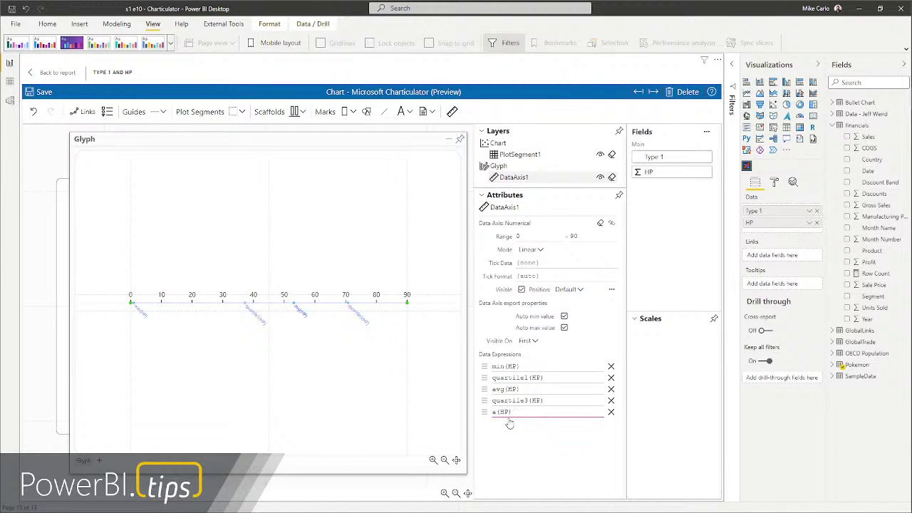
type("max")
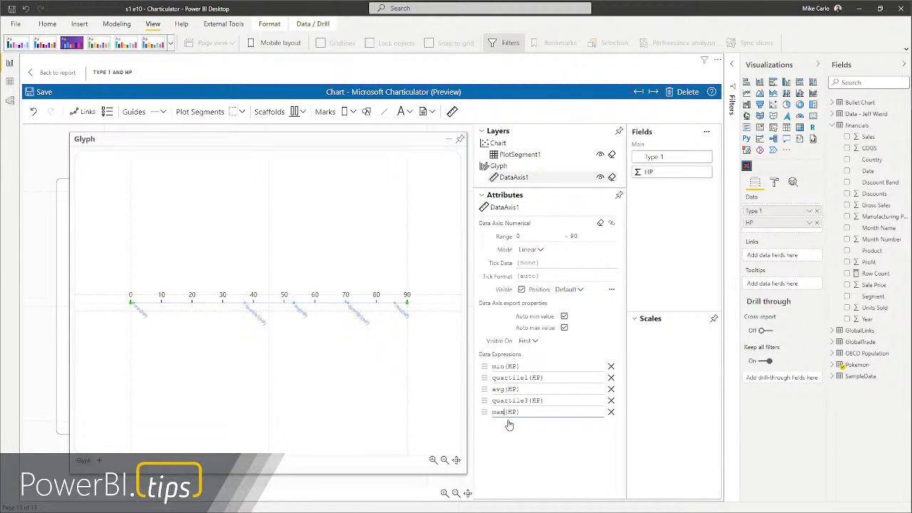
left_click(187, 379)
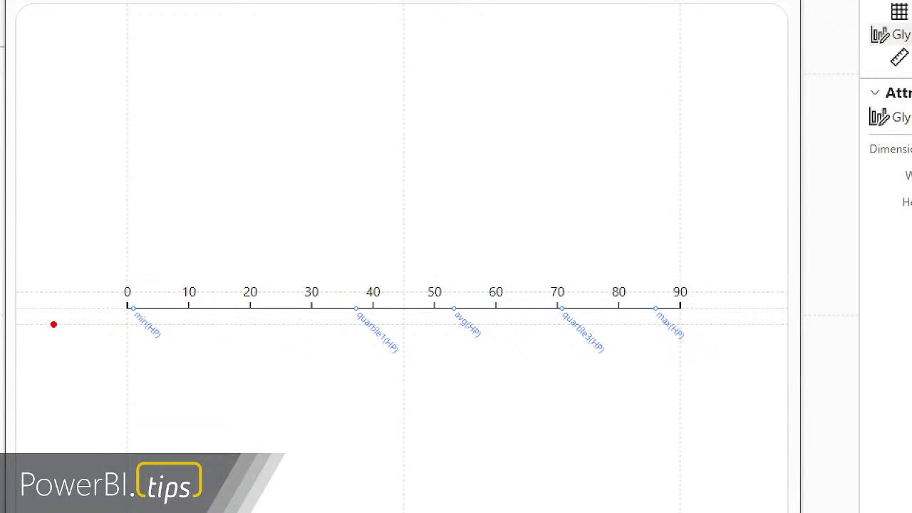
mouse_move(78, 258)
left_mouse_down()
mouse_move(157, 362)
mouse_move(181, 367)
left_mouse_up()
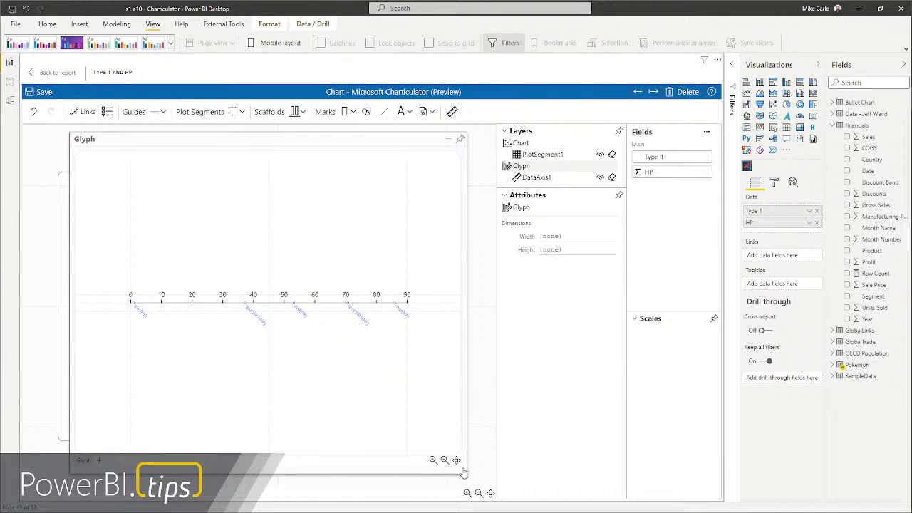
Add a guide coordinator for horizontal guides along the glyph's left edge at the 0 end of the data axis
left_click(434, 461)
left_click(434, 462)
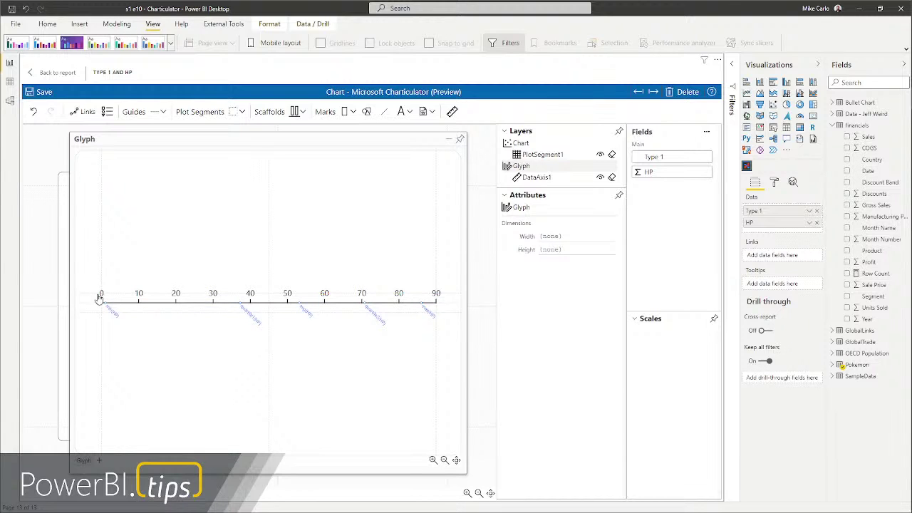
scroll(89, 305, "up", 5)
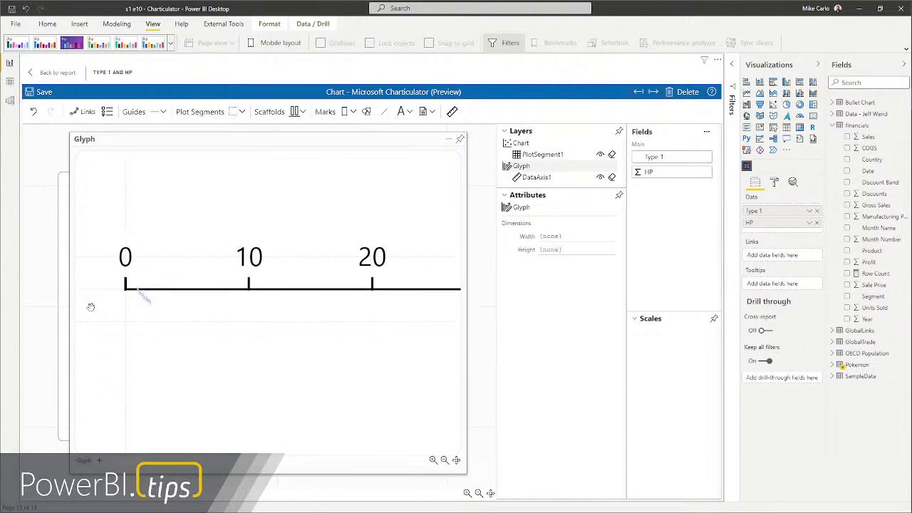
left_click(164, 113)
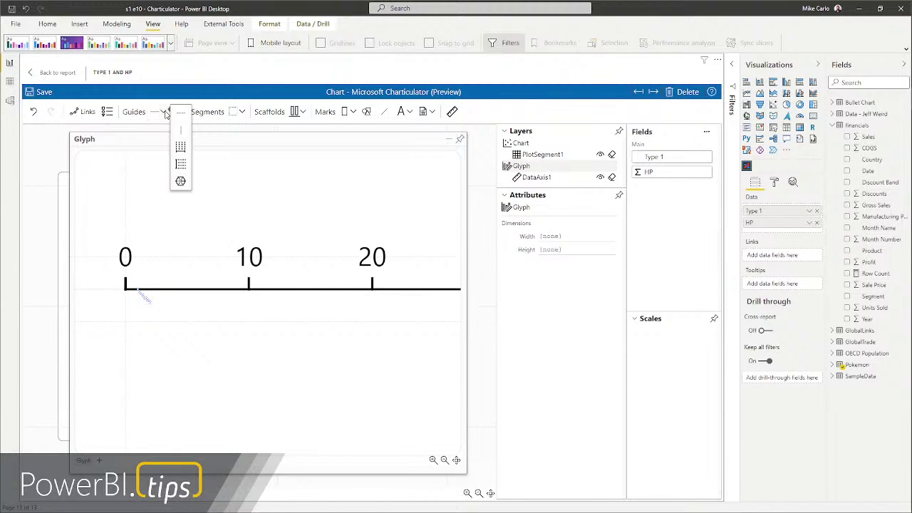
left_click(182, 166)
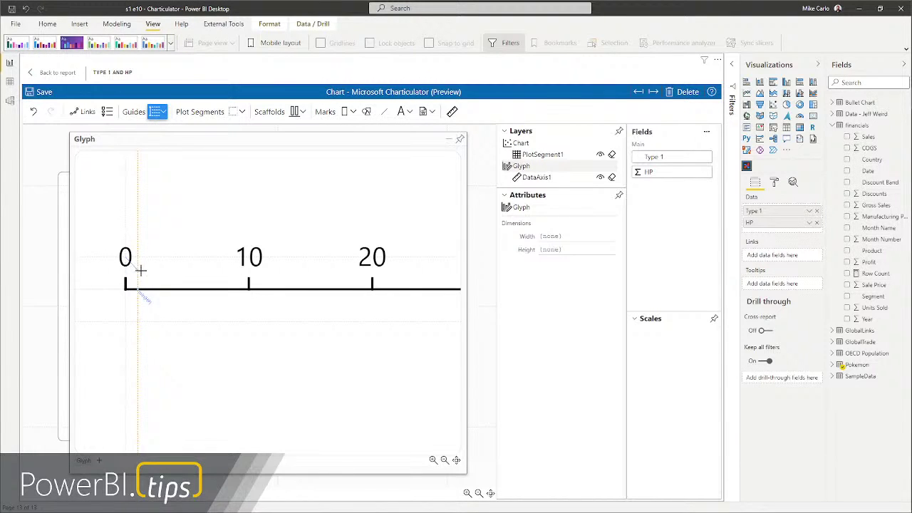
left_click(125, 326)
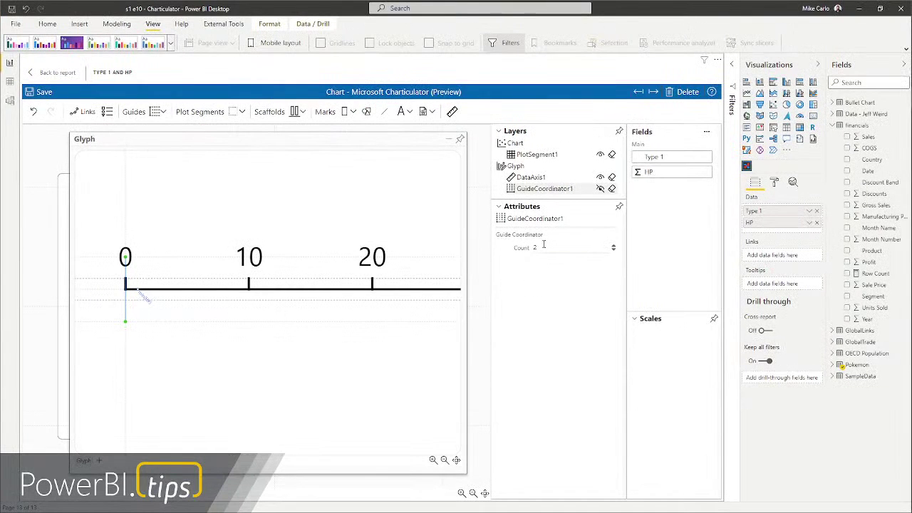
Set the guide coordinator's count to 6 guides and deselect it
left_click(544, 247)
type("3")
key("Return")
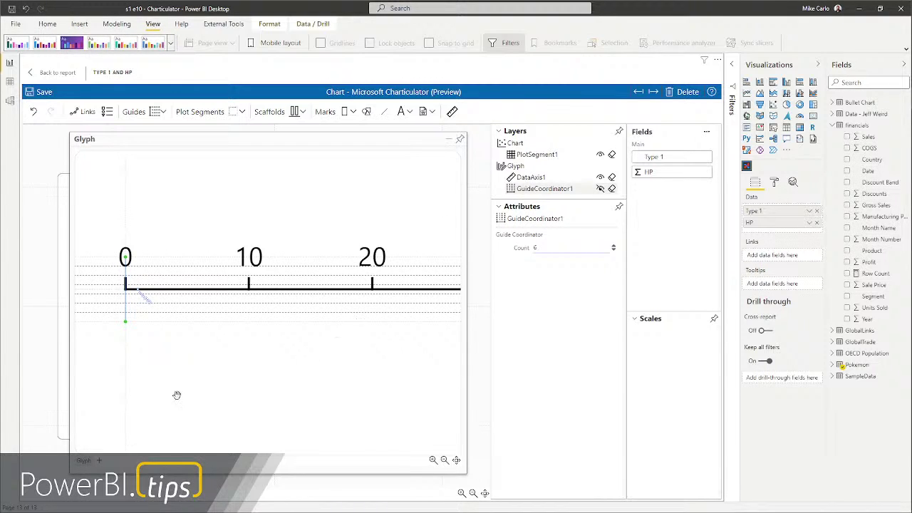
left_click(171, 368)
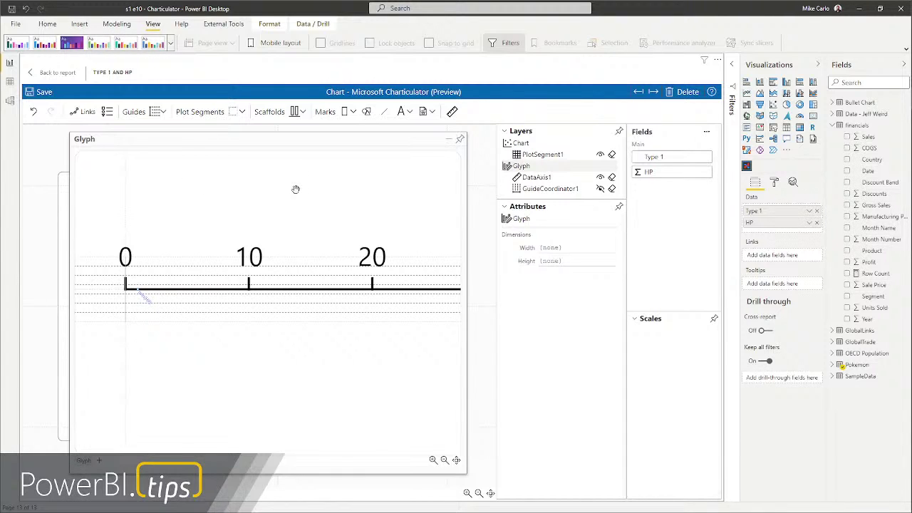
Draw a vertical line mark through the min(HP) point, spanning the second to the fifth horizontal guide
left_click(384, 111)
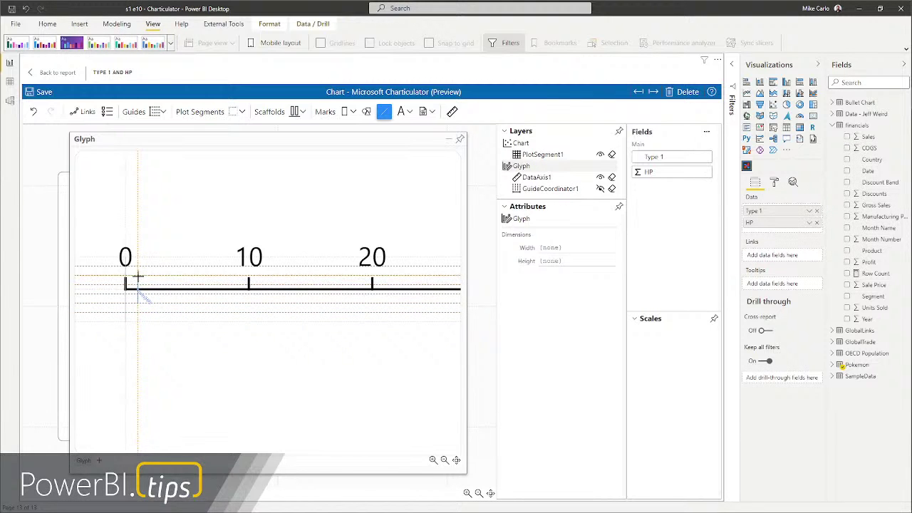
left_click_drag(138, 277, 137, 300)
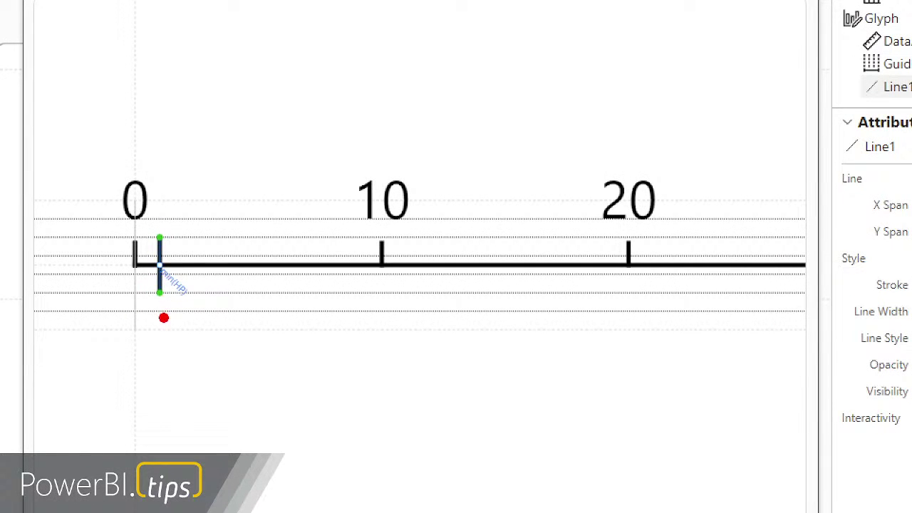
left_click_drag(272, 259, 249, 286)
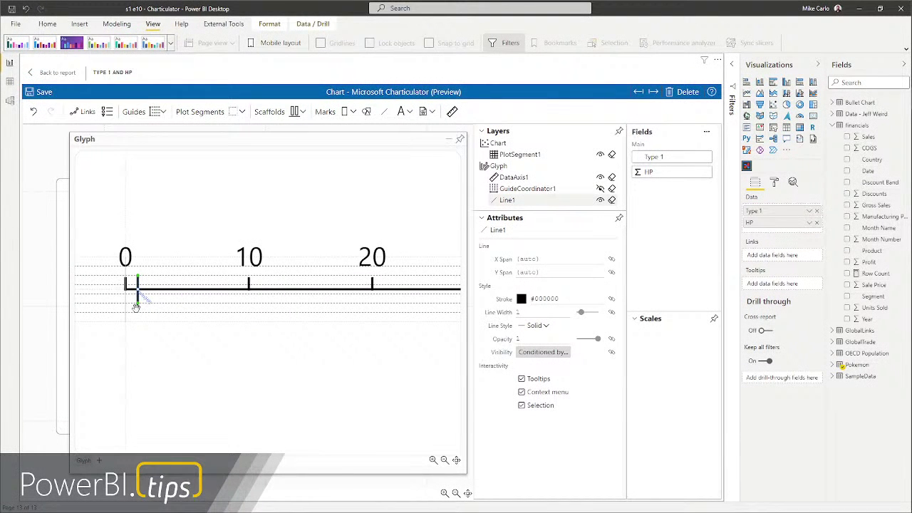
scroll(309, 342, "down", 5)
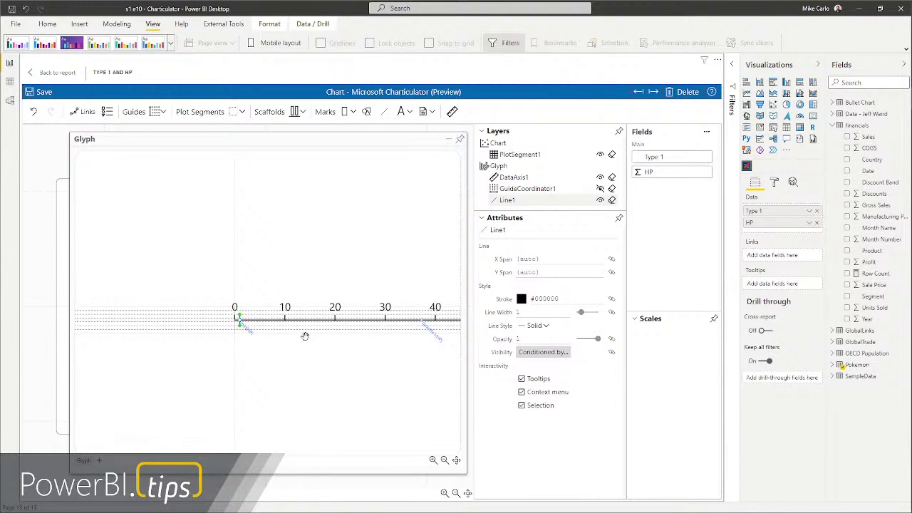
Draw a line mark from the min(HP) point across the glyph toward the max(HP) end of the axis
left_click(456, 460)
left_click(385, 111)
left_click(133, 302)
scroll(133, 301, "up", 3)
scroll(176, 294, "up", 1)
left_click_drag(109, 299, 445, 370)
Snap the free end of the whisker line onto the max(HP) point of the data axis
scroll(305, 379, "down", 3)
scroll(441, 385, "up", 2)
scroll(444, 385, "down", 3)
scroll(452, 393, "up", 3)
left_click_drag(411, 409, 326, 368)
scroll(332, 363, "up", 4)
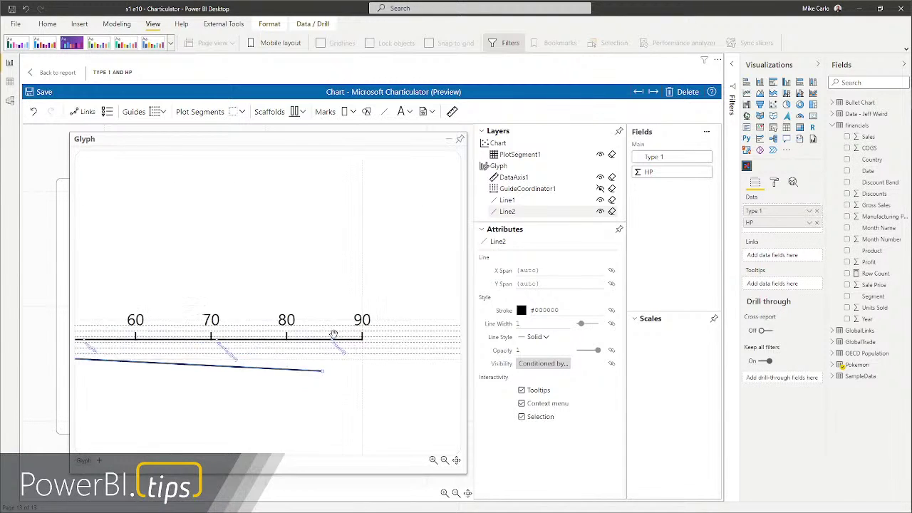
scroll(334, 335, "up", 2)
left_click_drag(316, 388, 331, 335)
scroll(324, 347, "up", 4)
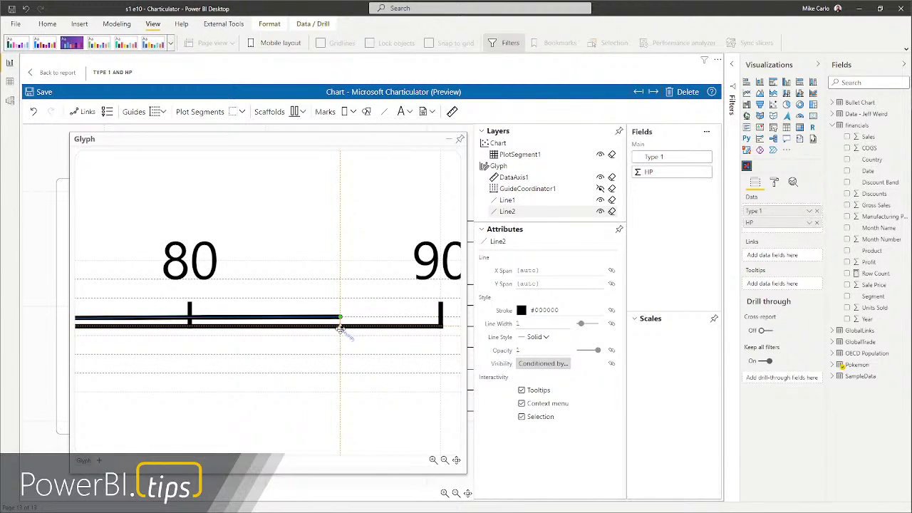
left_click_drag(340, 329, 340, 327)
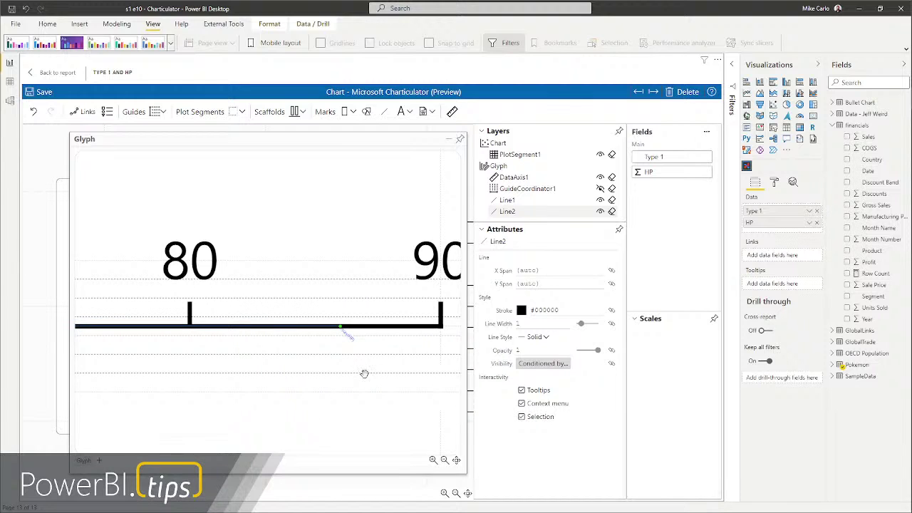
Draw a vertical line mark through the max(HP) point, spanning the second to the fifth horizontal guide
left_click(384, 114)
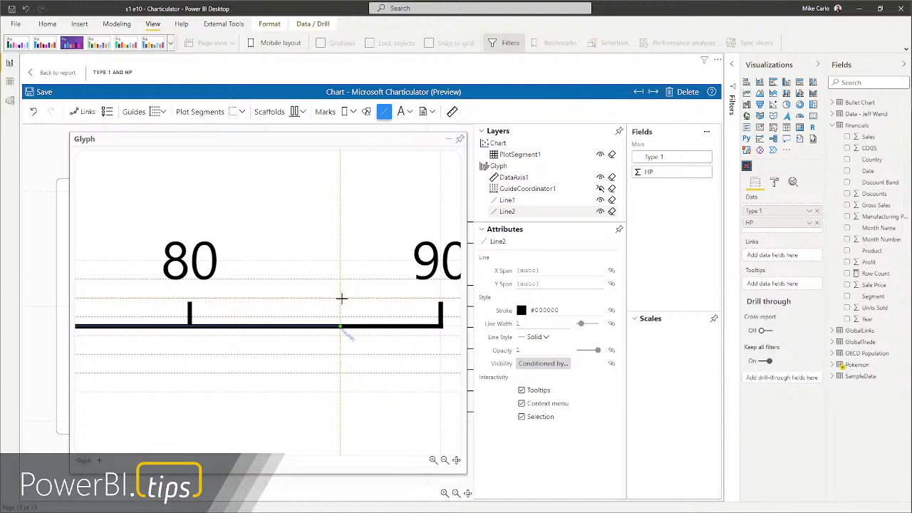
left_click_drag(340, 298, 343, 348)
left_click_drag(343, 354, 342, 354)
left_click_drag(342, 354, 342, 353)
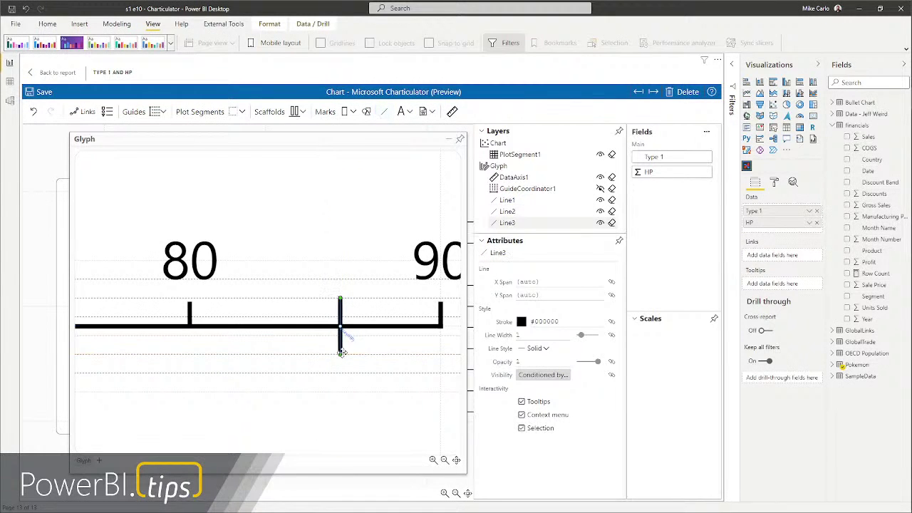
Draw a rectangle mark between the outermost guides and stretch it from the quartile1(HP) point to the quartile3(HP) point
scroll(313, 431, "down", 4)
scroll(293, 428, "down", 3)
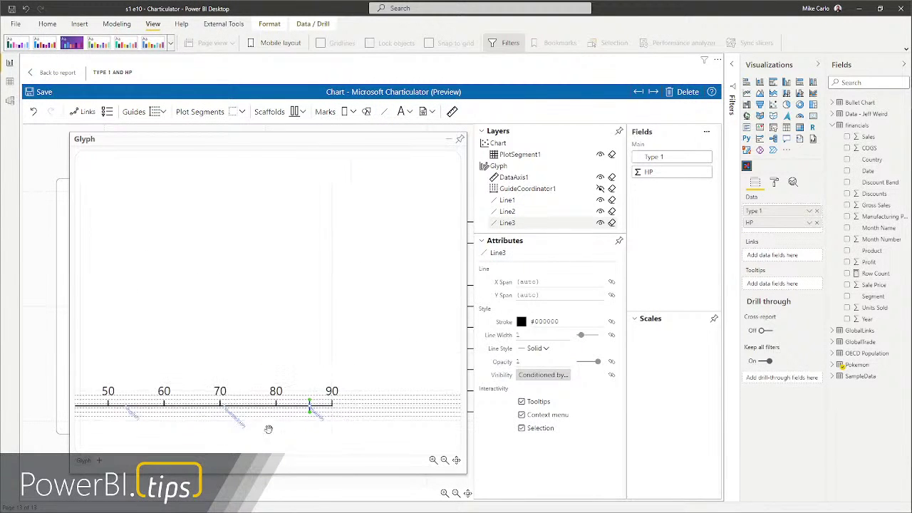
left_click_drag(202, 430, 347, 335)
scroll(320, 366, "down", 4)
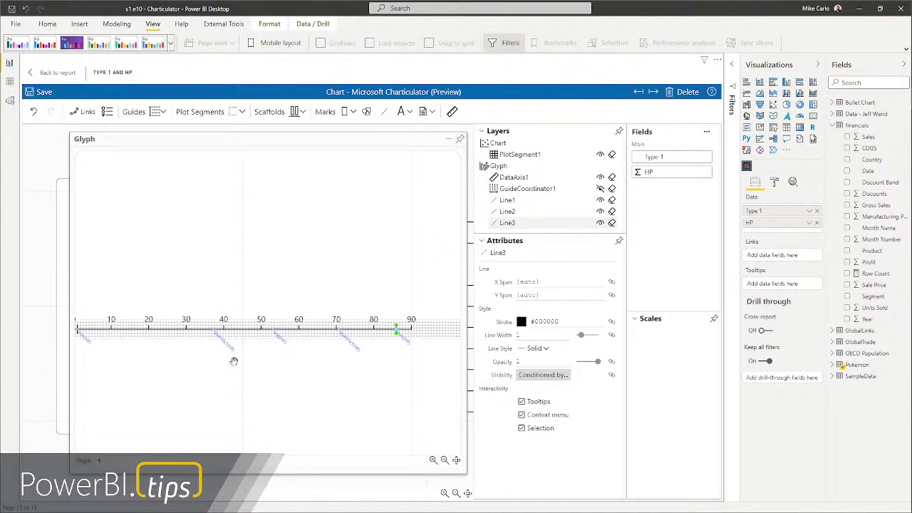
scroll(221, 347, "up", 5)
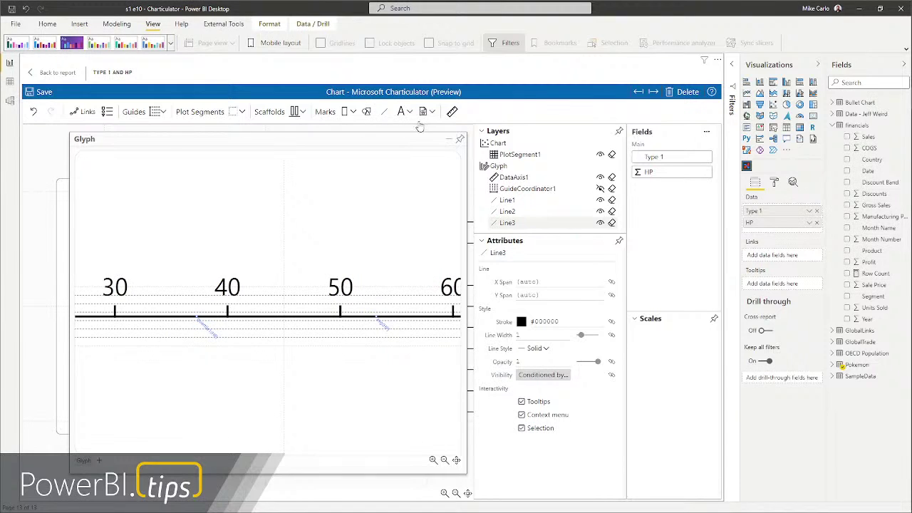
left_click(344, 112)
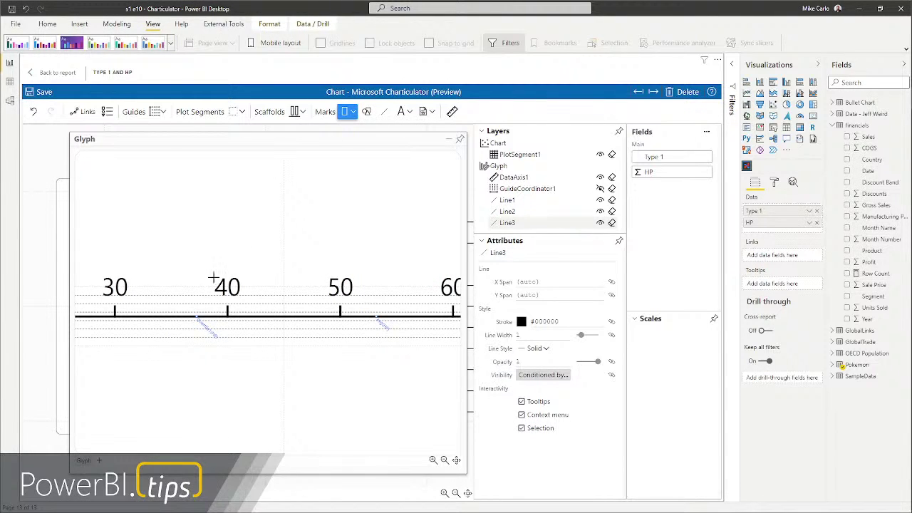
left_click_drag(196, 295, 378, 337)
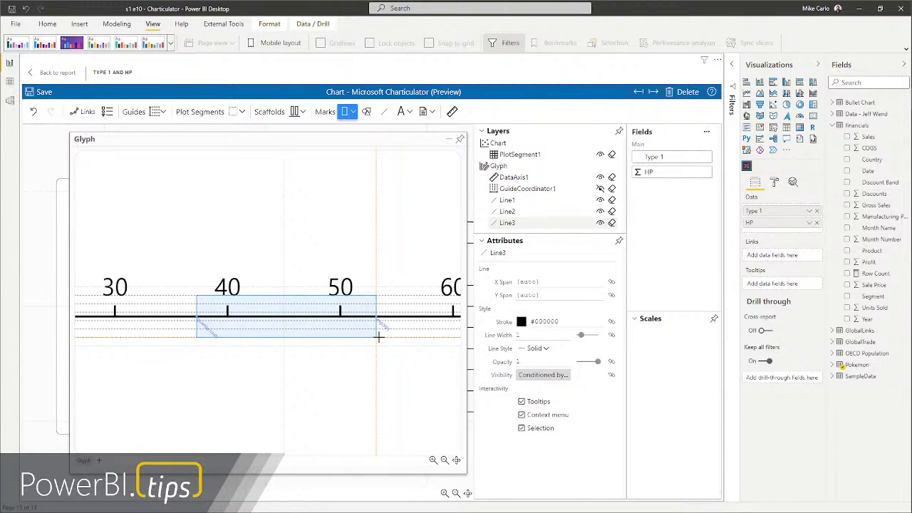
left_click_drag(378, 337, 412, 338)
left_click_drag(413, 397, 244, 391)
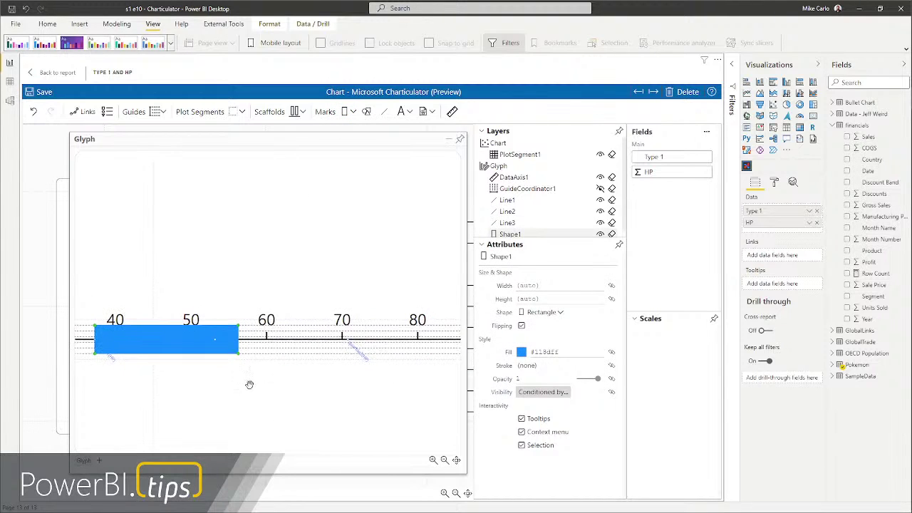
left_click_drag(259, 355, 347, 352)
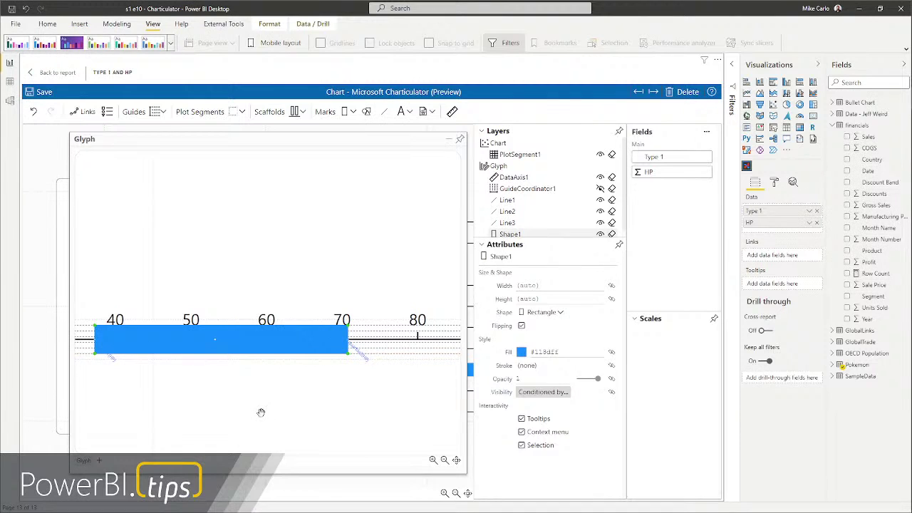
left_click(259, 414)
Bind the rectangle's fill color to the Type 1 field
scroll(257, 413, "down", 3)
scroll(107, 396, "up", 1)
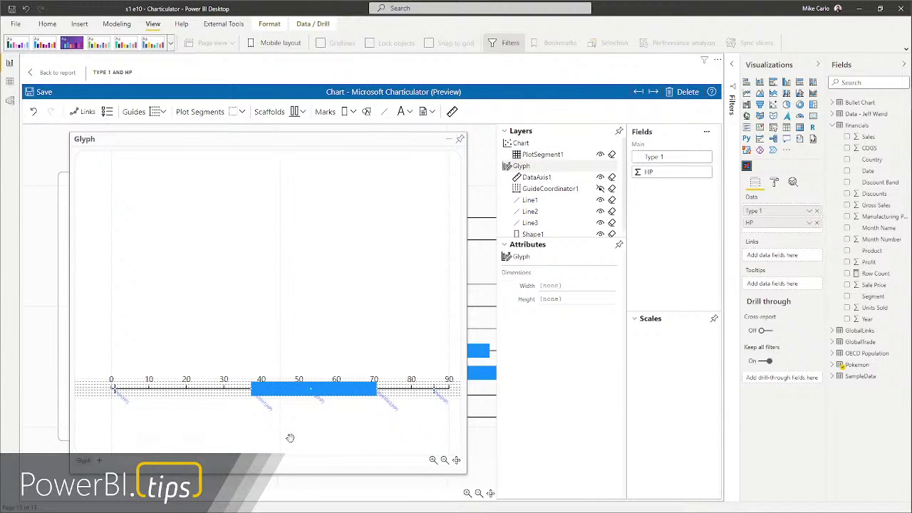
scroll(290, 438, "up", 2)
left_click(362, 377)
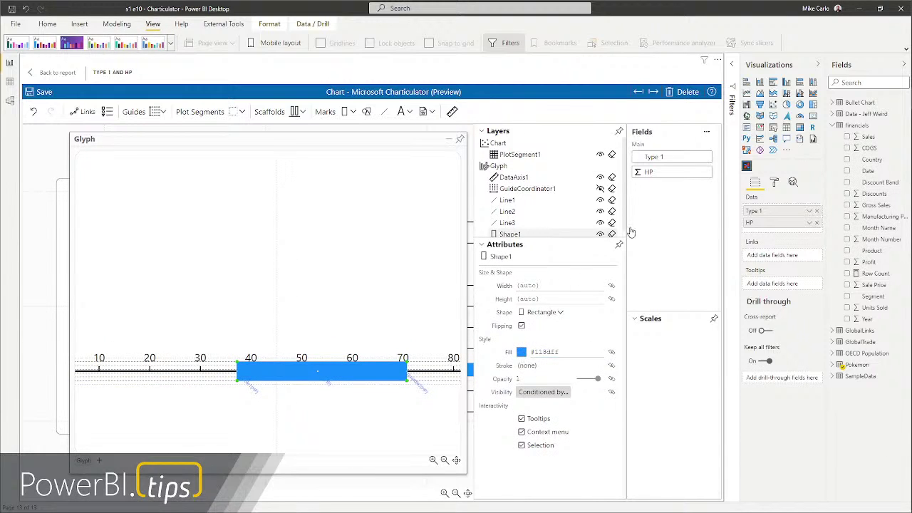
left_click_drag(657, 161, 581, 352)
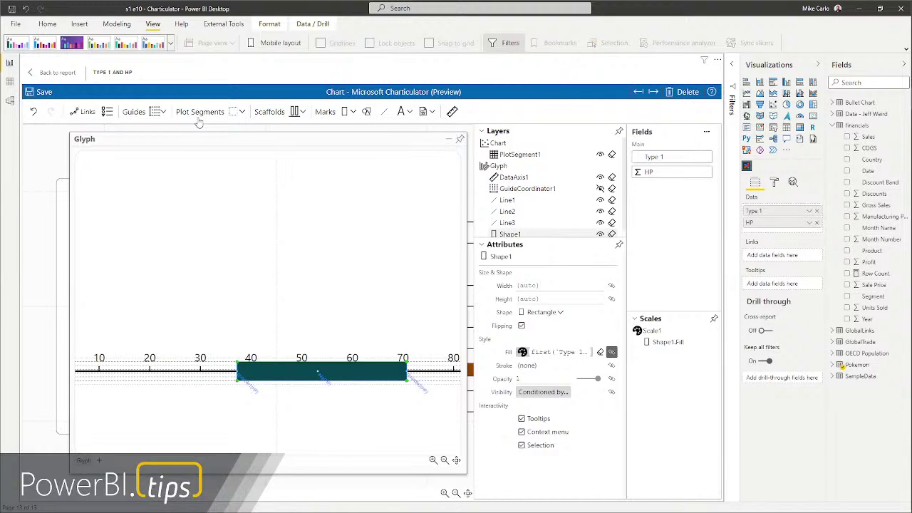
Add a text mark at the avg(HP) point on the rectangle and anchor it vertically to the middle
left_click(402, 113)
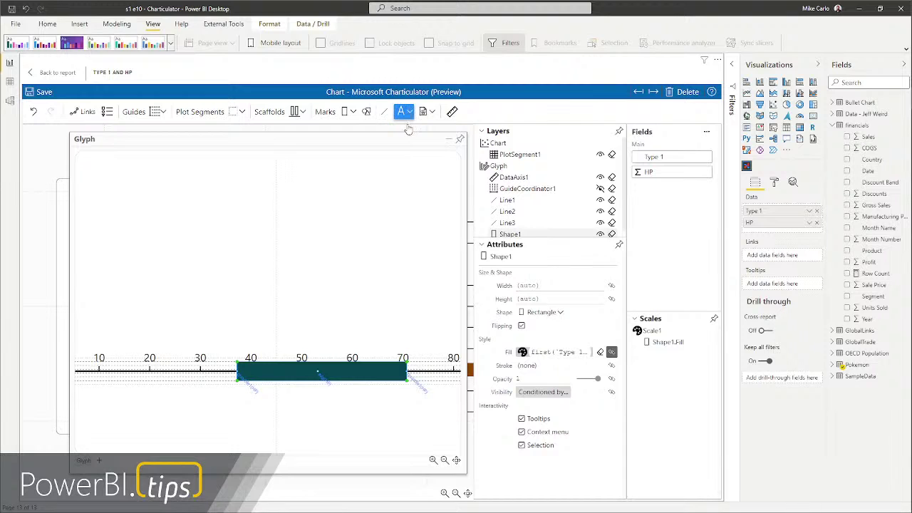
left_click(318, 372)
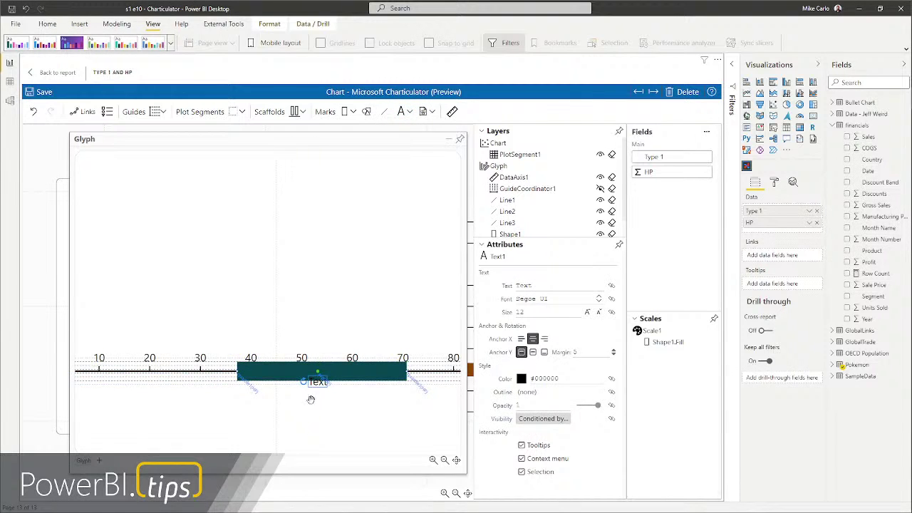
scroll(319, 373, "up", 3)
left_click_drag(320, 372, 319, 349)
left_click(286, 471)
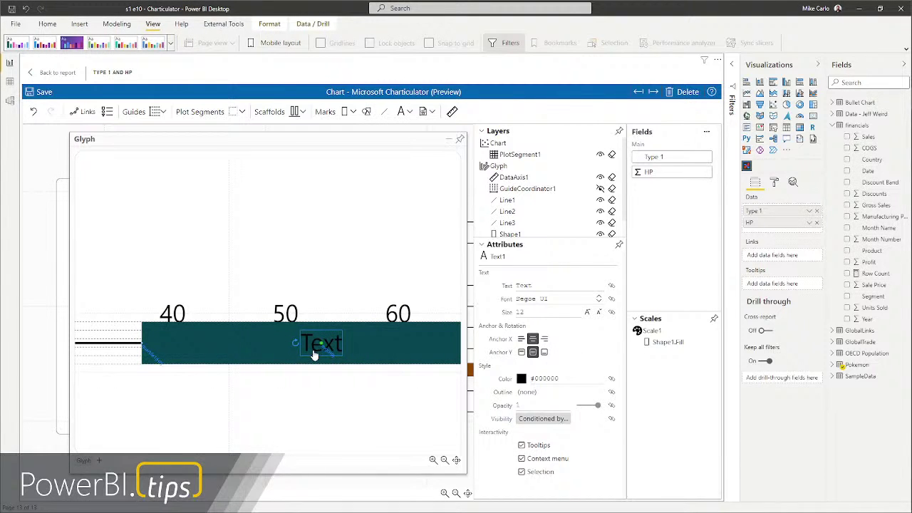
Set the text mark's color to white (#ffffff) and bind its text to the Type 1 field
left_click(521, 378)
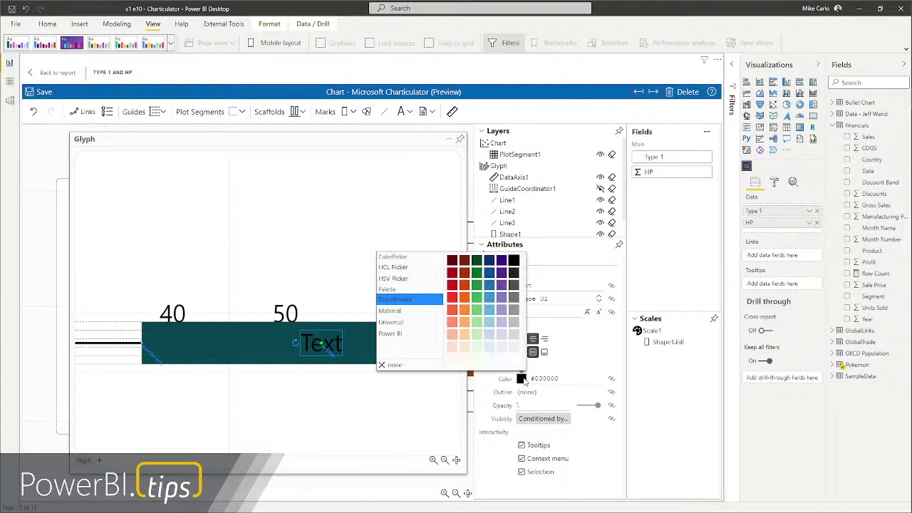
left_click(275, 436)
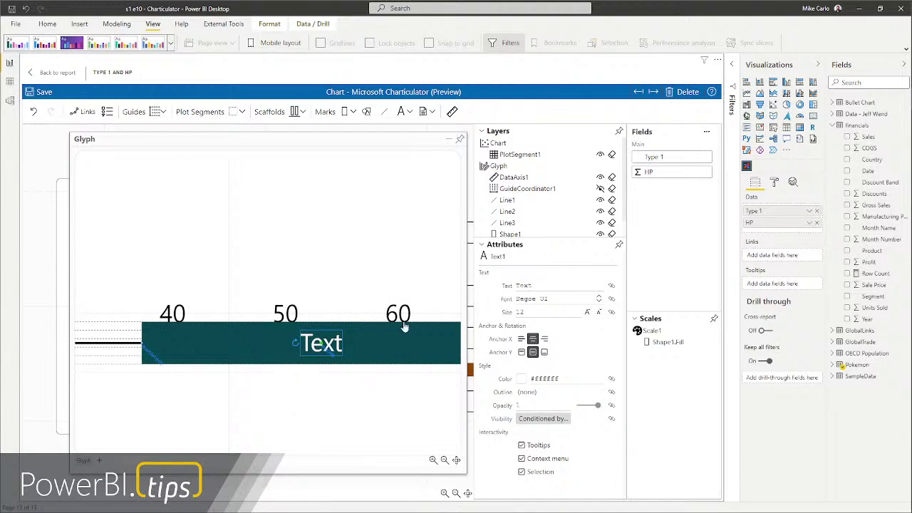
left_click_drag(677, 157, 333, 345)
scroll(319, 429, "down", 3)
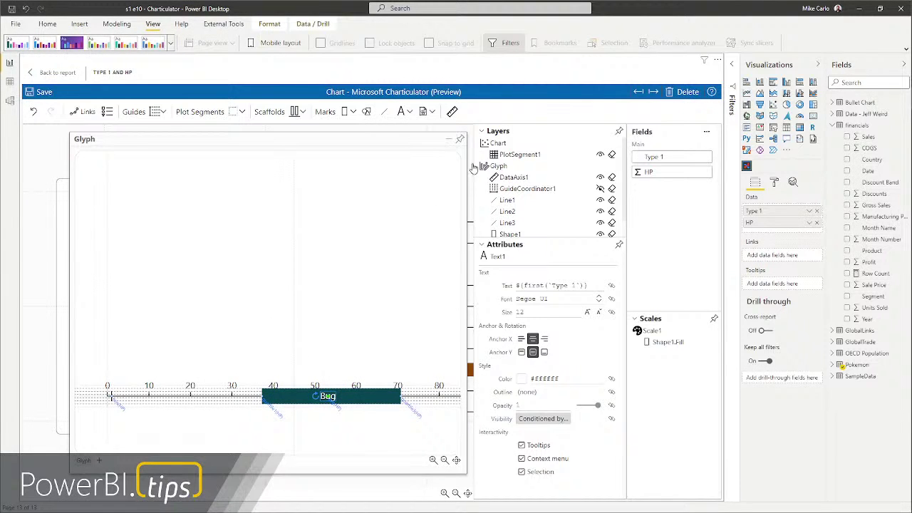
Dock the glyph editor back into the side pane and select PlotSegment1 in the chart
left_click(460, 139)
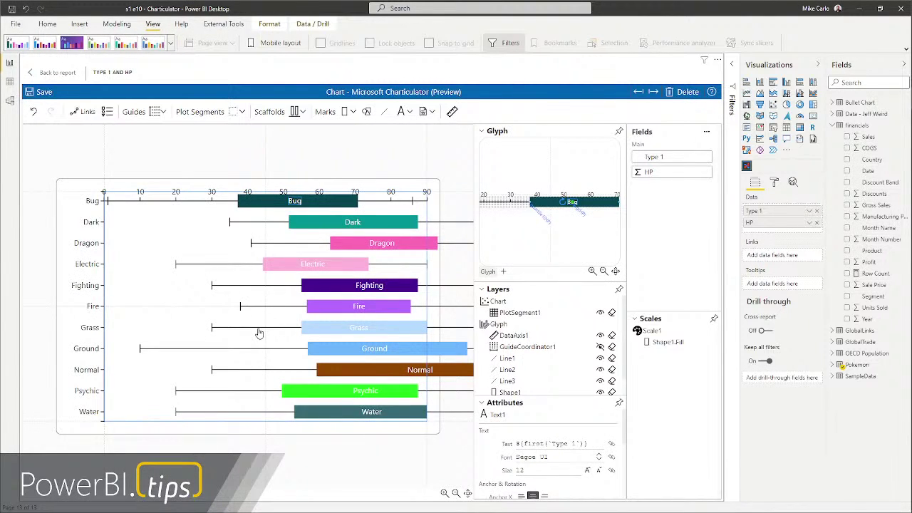
scroll(259, 332, "down", 5)
scroll(307, 375, "down", 3)
scroll(401, 339, "up", 5)
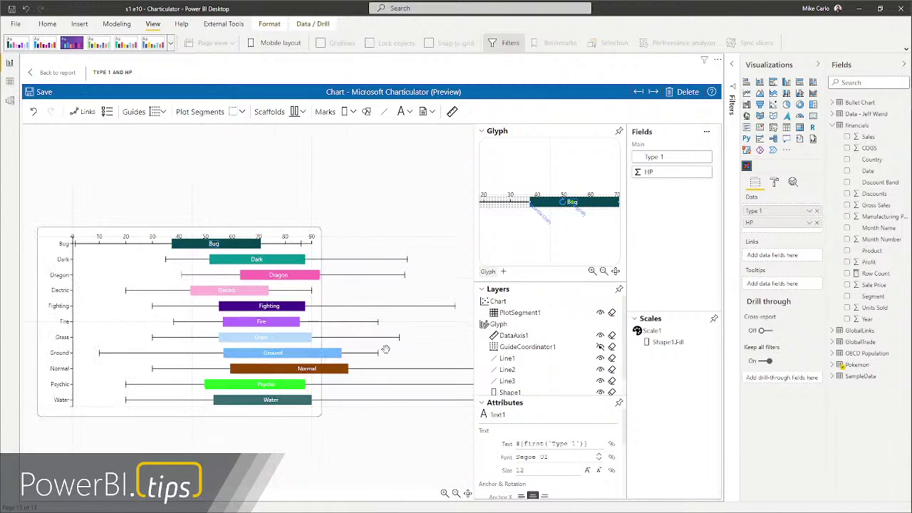
left_click(99, 250)
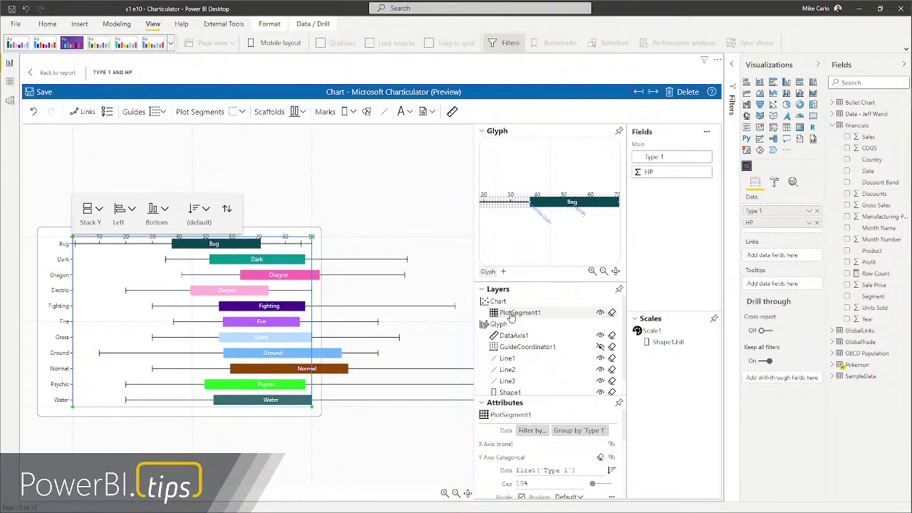
Examine the axis, gridline and sub-layout attributes of PlotSegment1 and the attributes of DataAxis1 for a shared HP scale setting
scroll(561, 416, "down", 5)
scroll(560, 415, "up", 5)
left_click(482, 290)
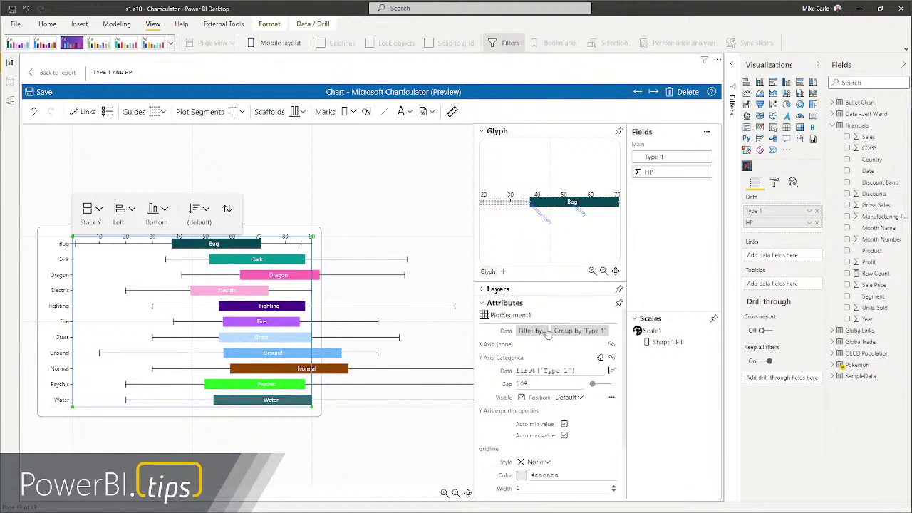
scroll(533, 354, "down", 3)
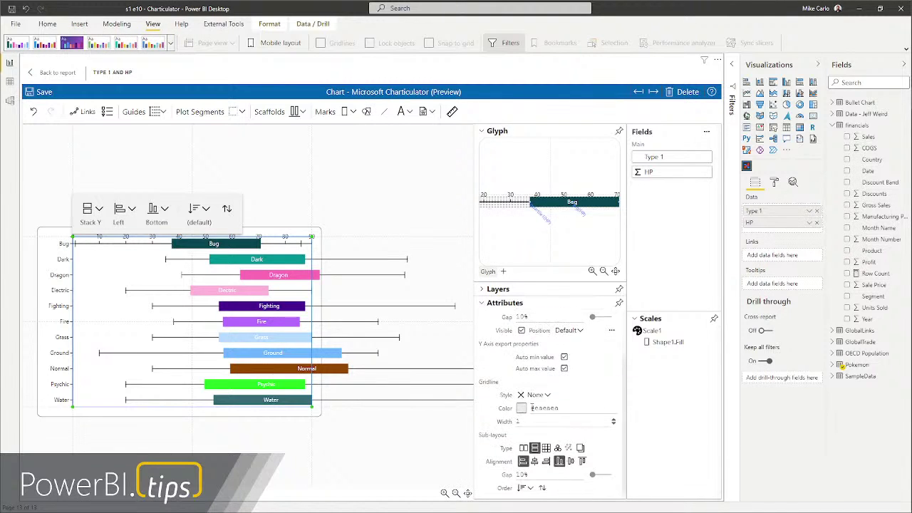
scroll(532, 356, "up", 3)
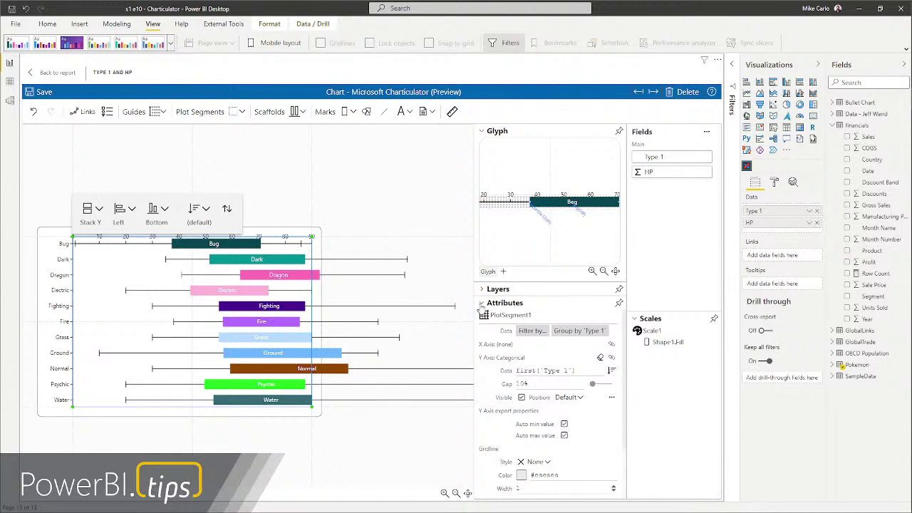
left_click(486, 303)
left_click(482, 290)
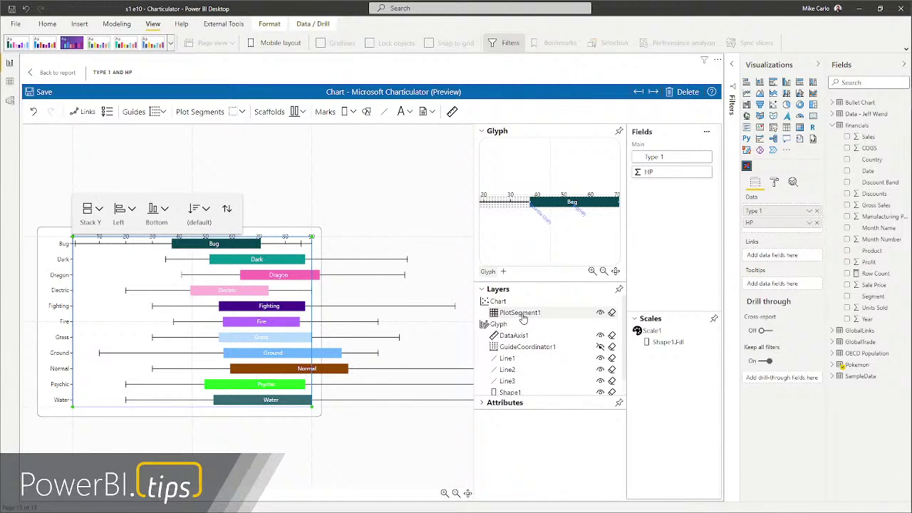
left_click(513, 405)
scroll(521, 425, "down", 5)
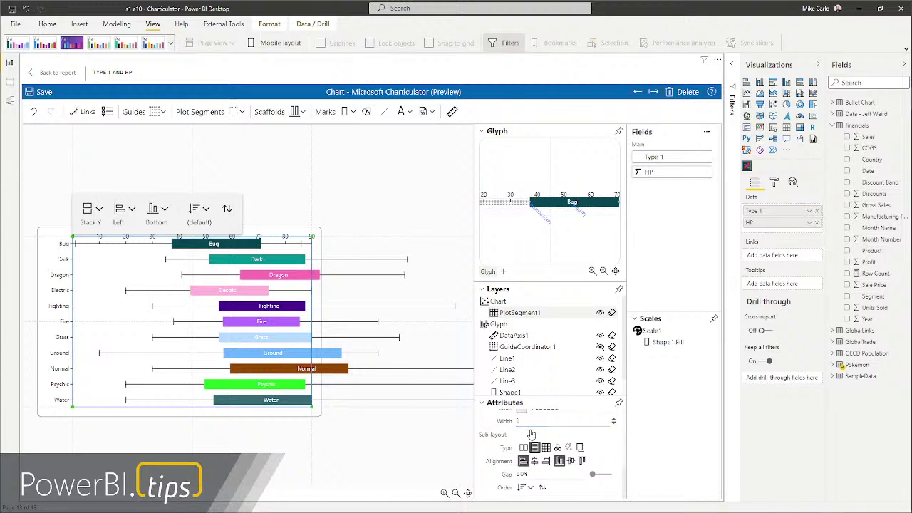
scroll(532, 434, "up", 5)
left_click(512, 335)
left_click(520, 312)
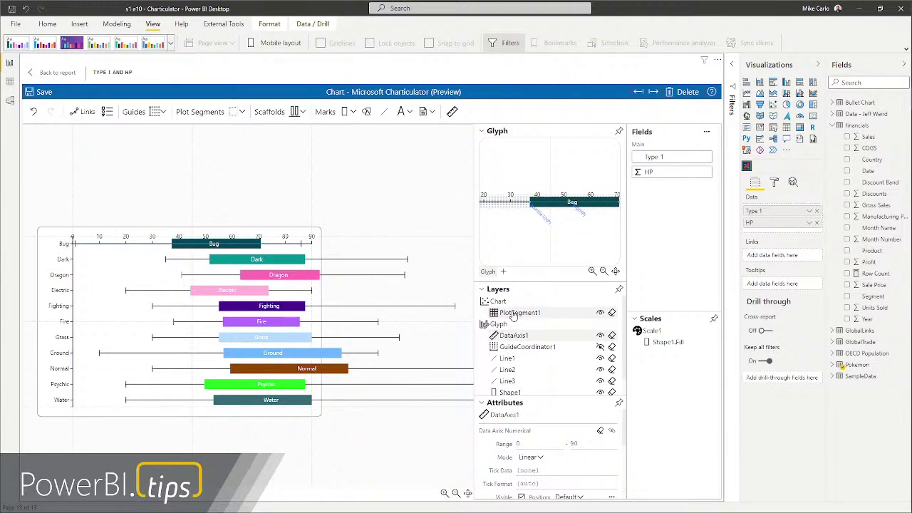
Try to bind the HP field to the plot segment's X axis
left_click(345, 220)
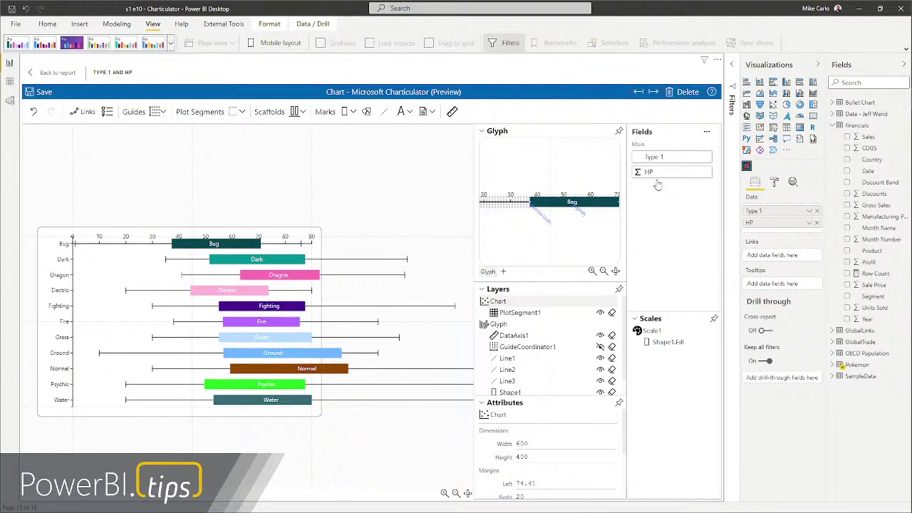
left_click_drag(658, 174, 197, 408)
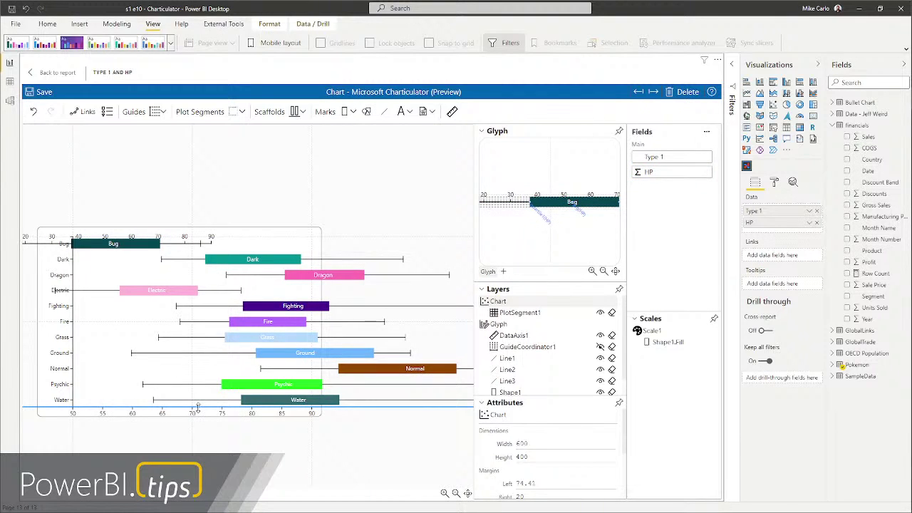
key("ctrl+z")
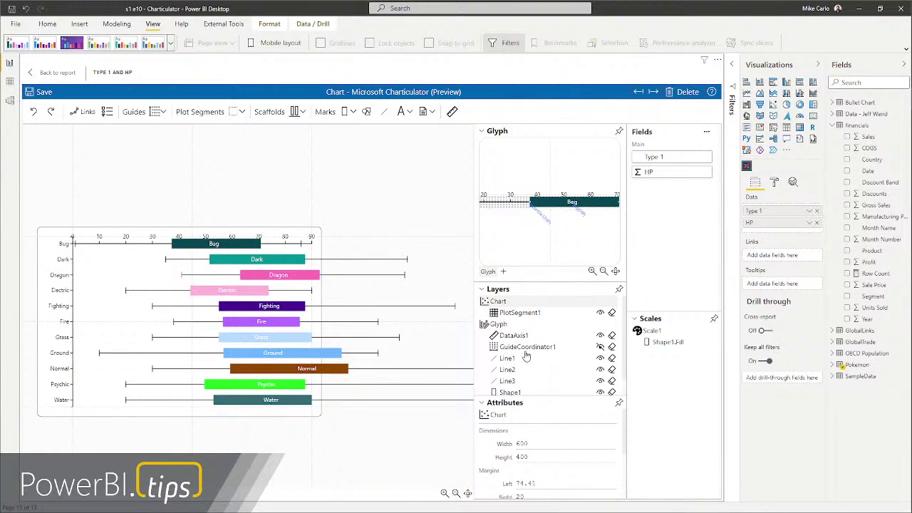
Review the layer list and inspect PlotSegment1's gridline and sub-layout attributes again
scroll(547, 457, "down", 3)
scroll(544, 464, "up", 3)
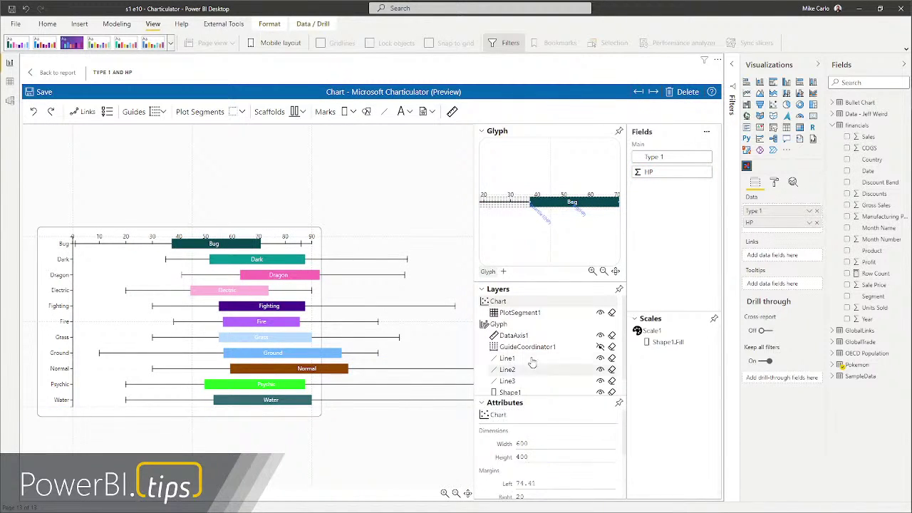
left_click(297, 246)
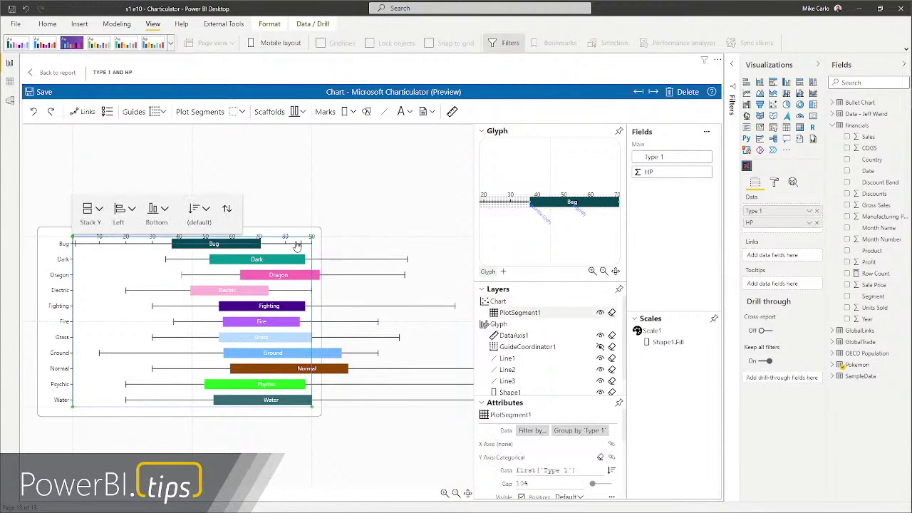
scroll(546, 427, "down", 5)
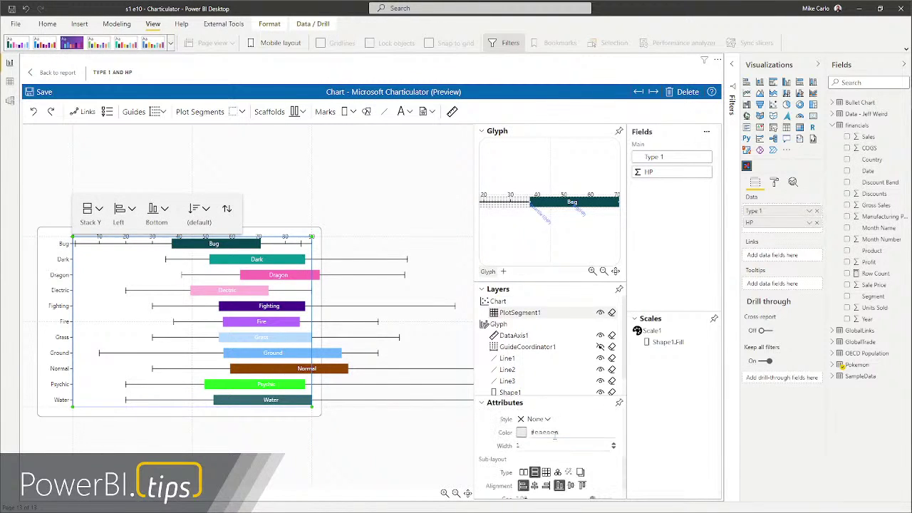
scroll(553, 448, "down", 2)
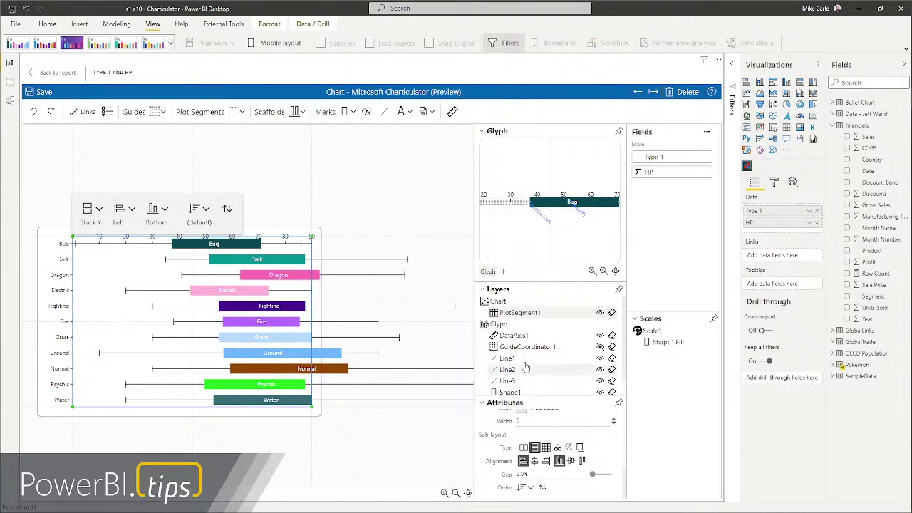